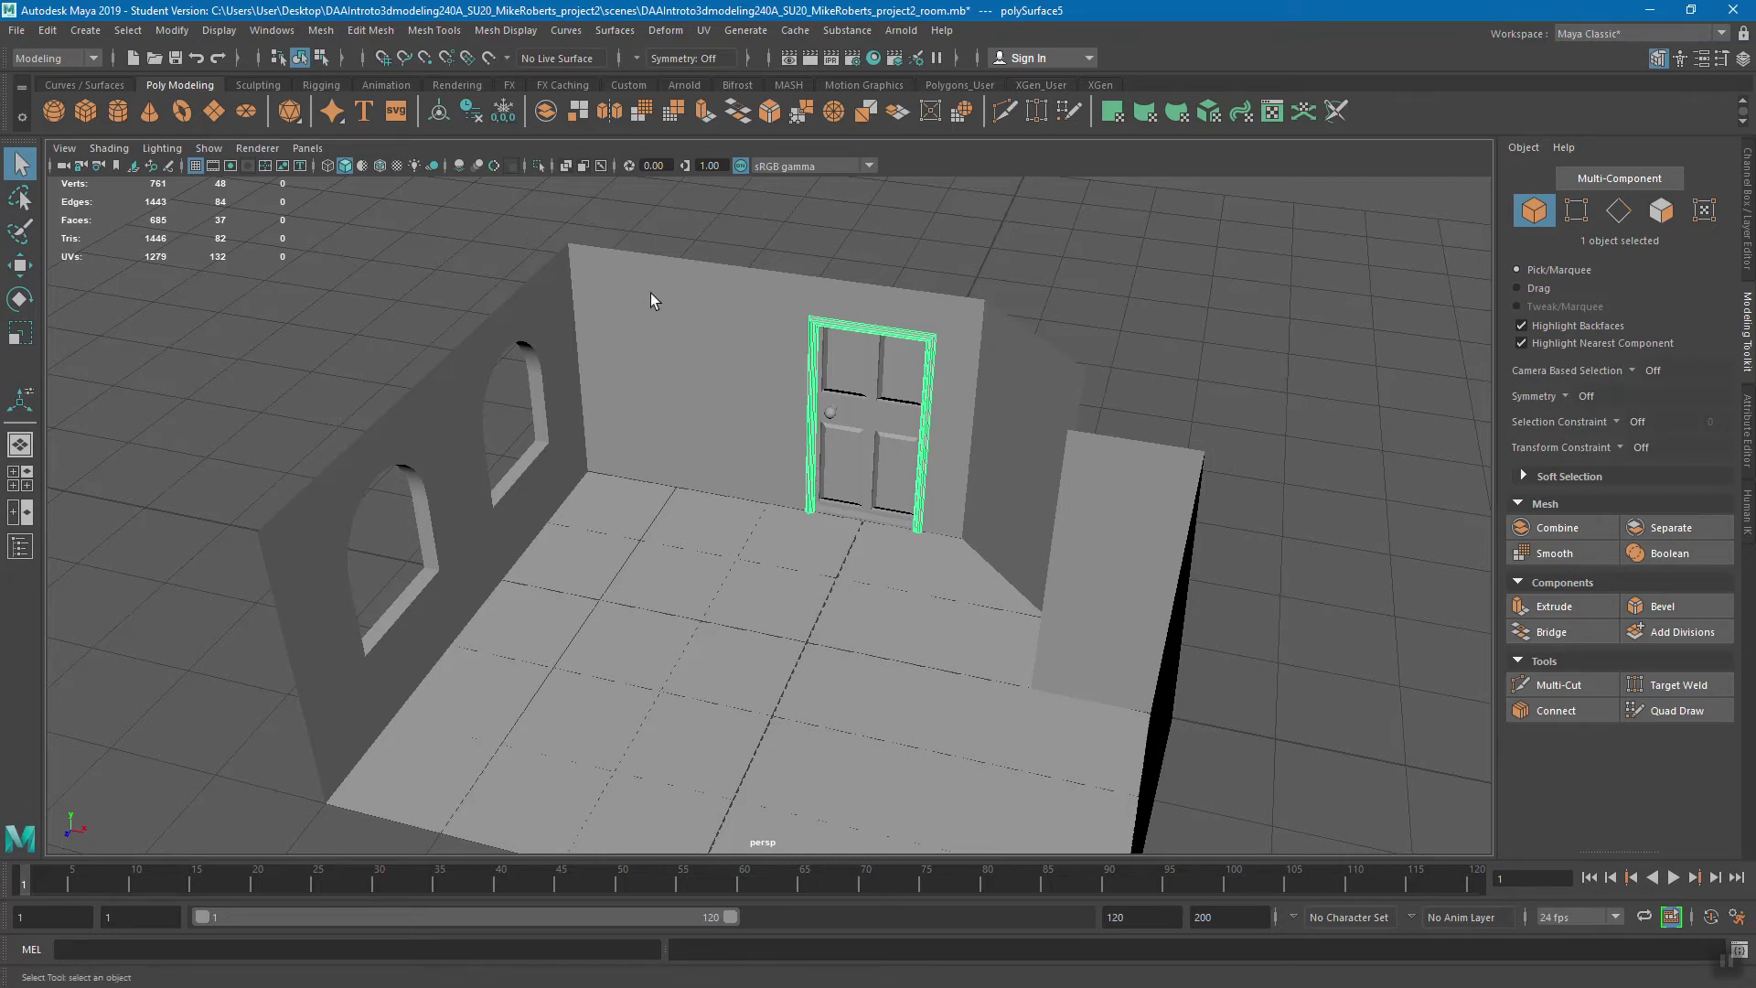
pyautogui.keyDown('alt'); pyautogui.moveTo(671, 431); pyautogui.dragTo(576, 343); pyautogui.keyUp('alt')
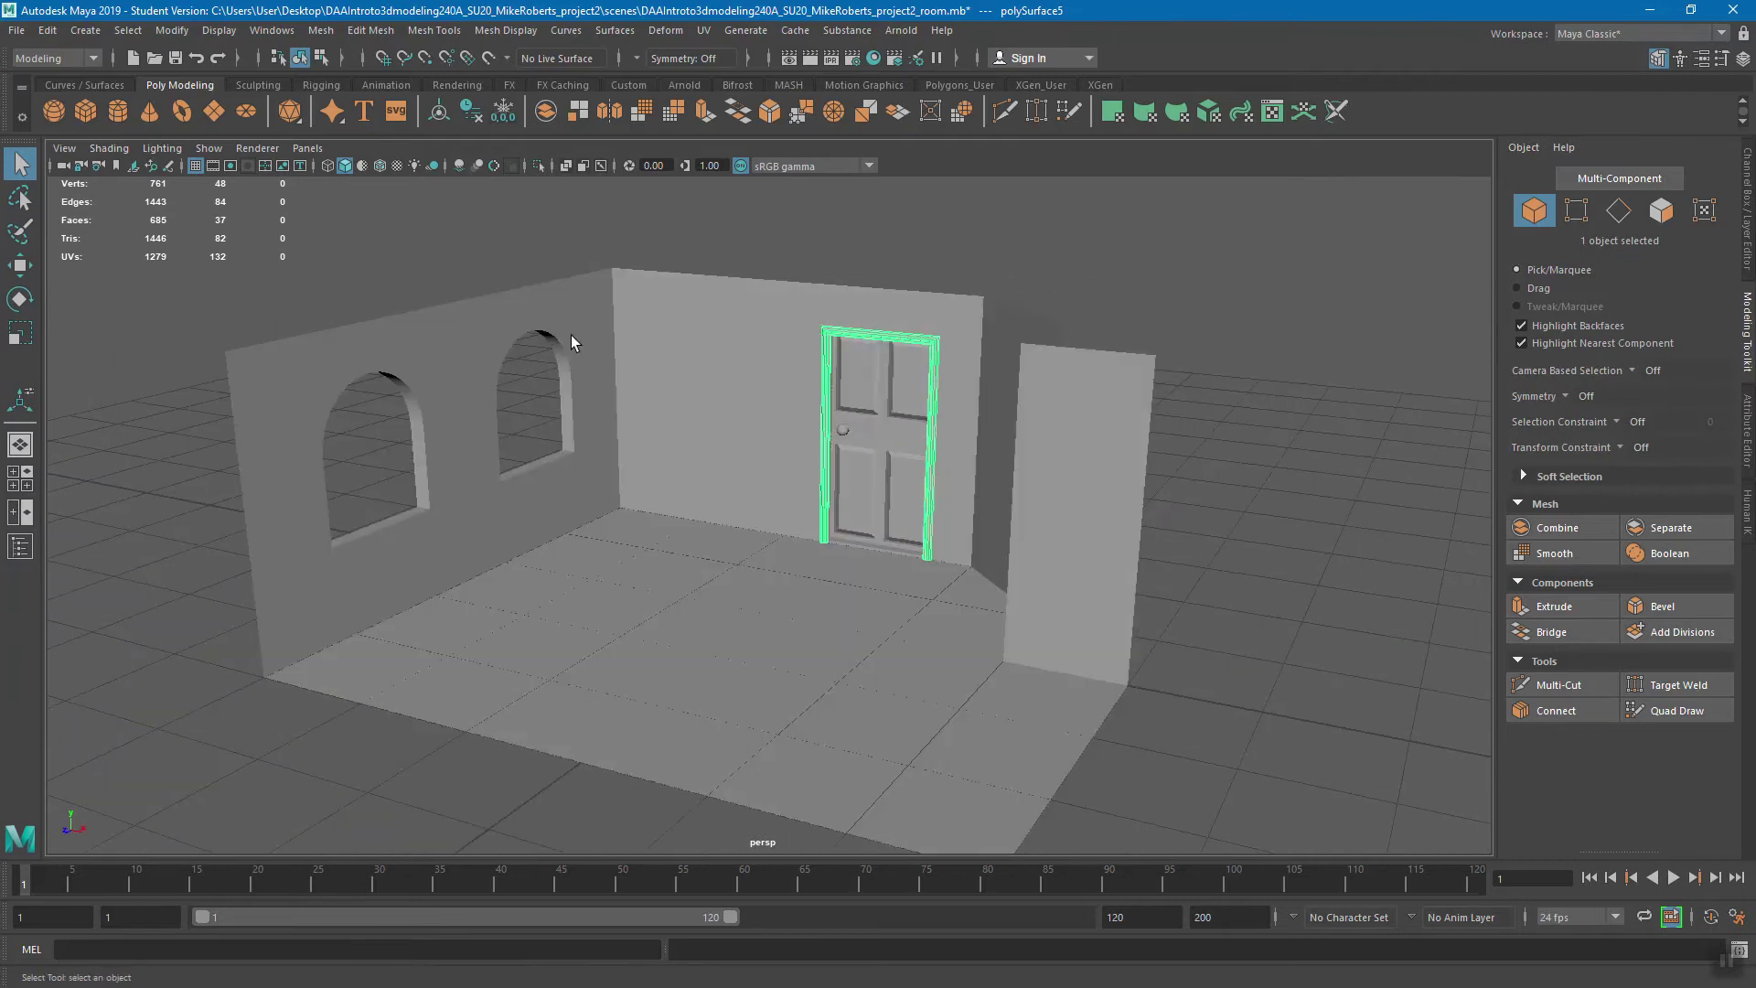
pyautogui.keyDown('alt'); pyautogui.moveTo(654, 390); pyautogui.dragTo(681, 403); pyautogui.keyUp('alt')
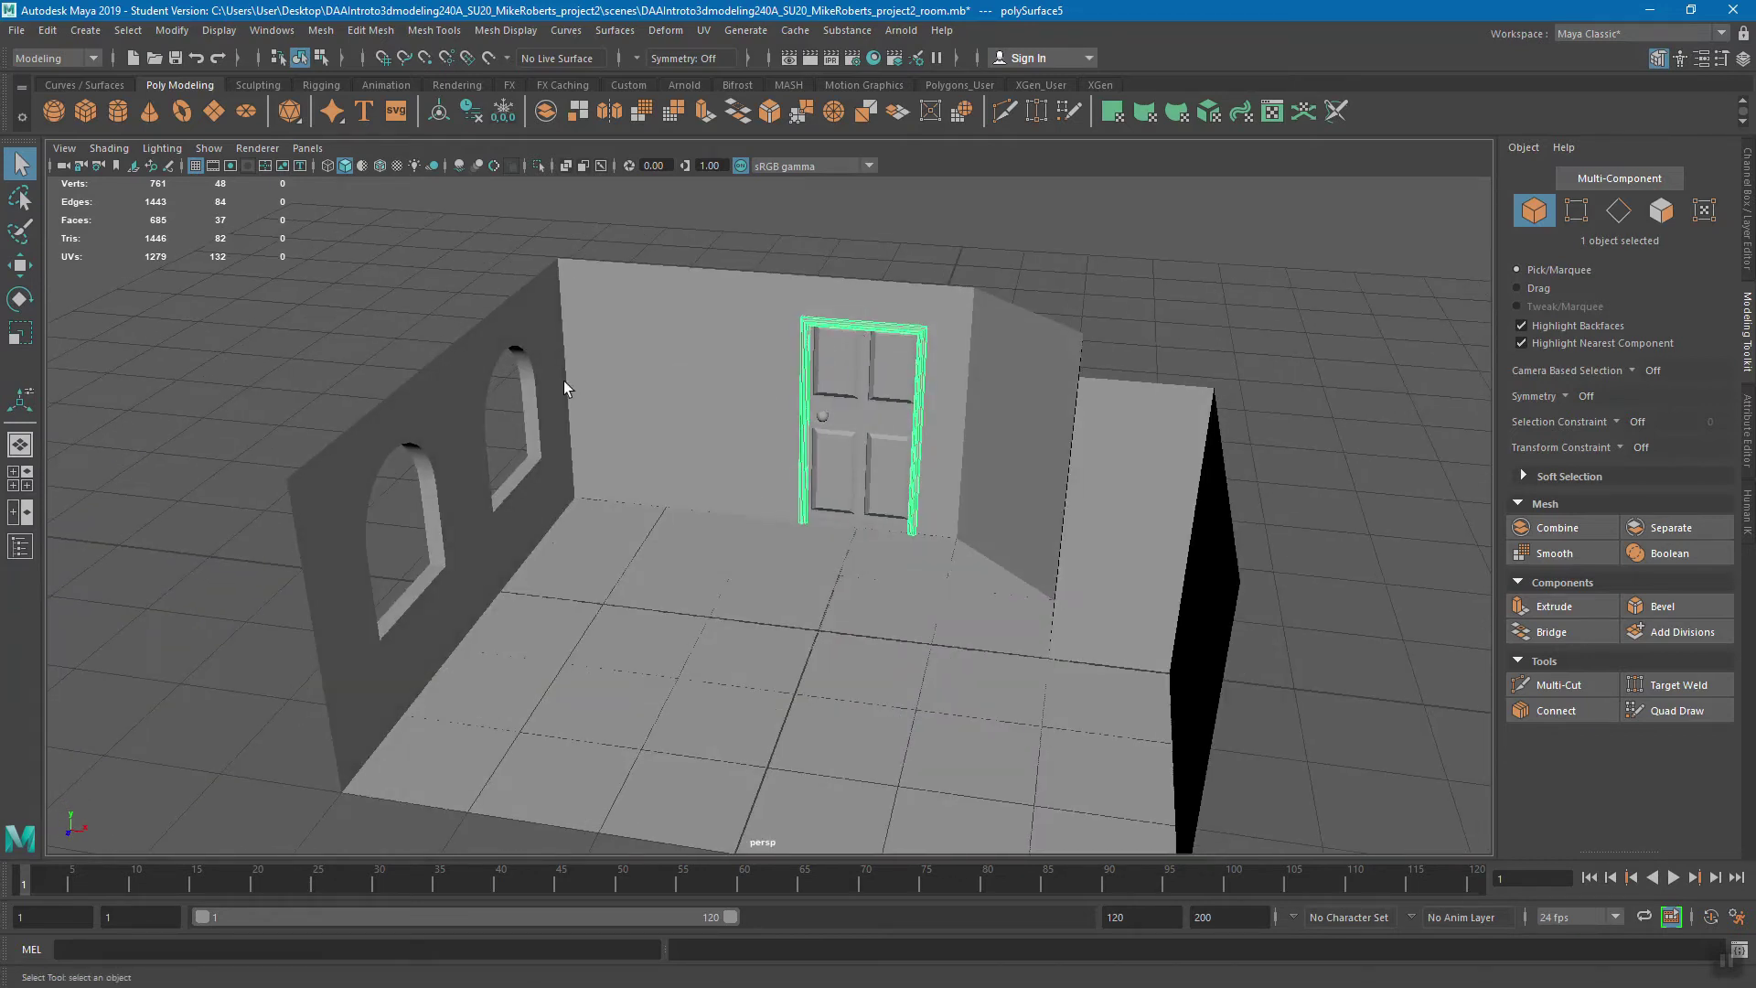
pyautogui.keyDown('alt'); pyautogui.moveTo(583, 386); pyautogui.dragTo(528, 370); pyautogui.keyUp('alt')
pyautogui.keyDown('alt'); pyautogui.moveTo(889, 480); pyautogui.dragTo(906, 357); pyautogui.keyUp('alt')
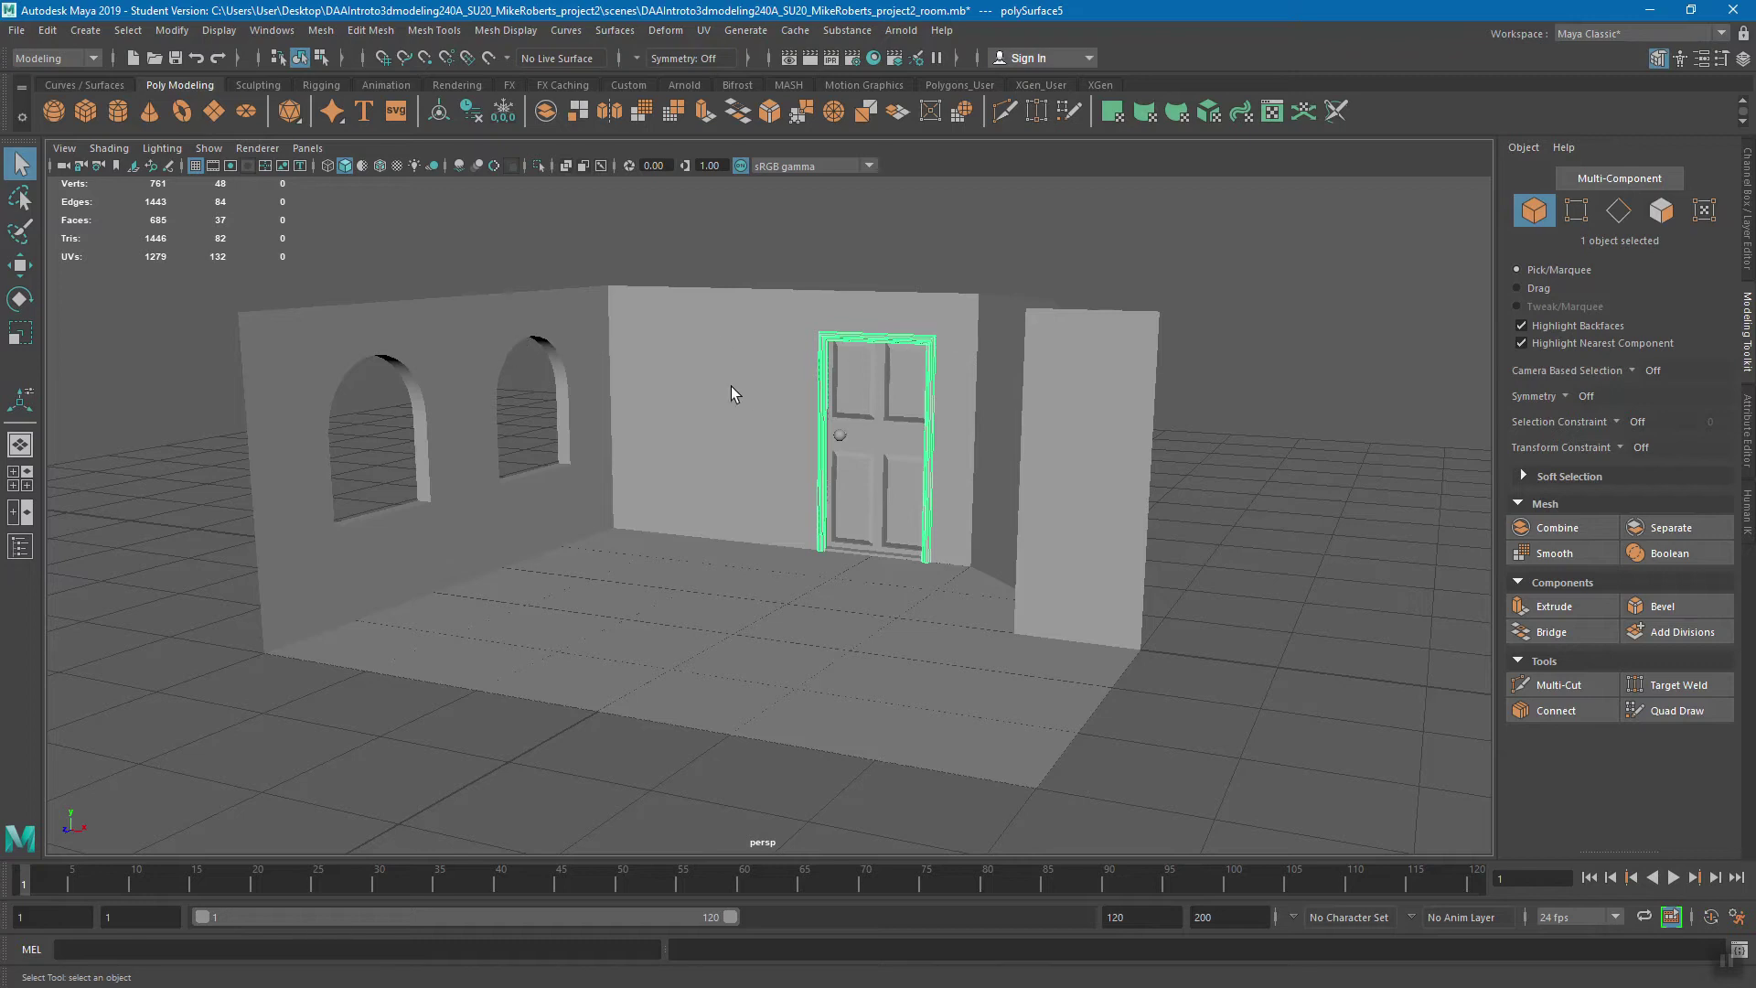
pyautogui.keyDown('alt'); pyautogui.moveTo(897, 373); pyautogui.dragTo(724, 412); pyautogui.keyUp('alt')
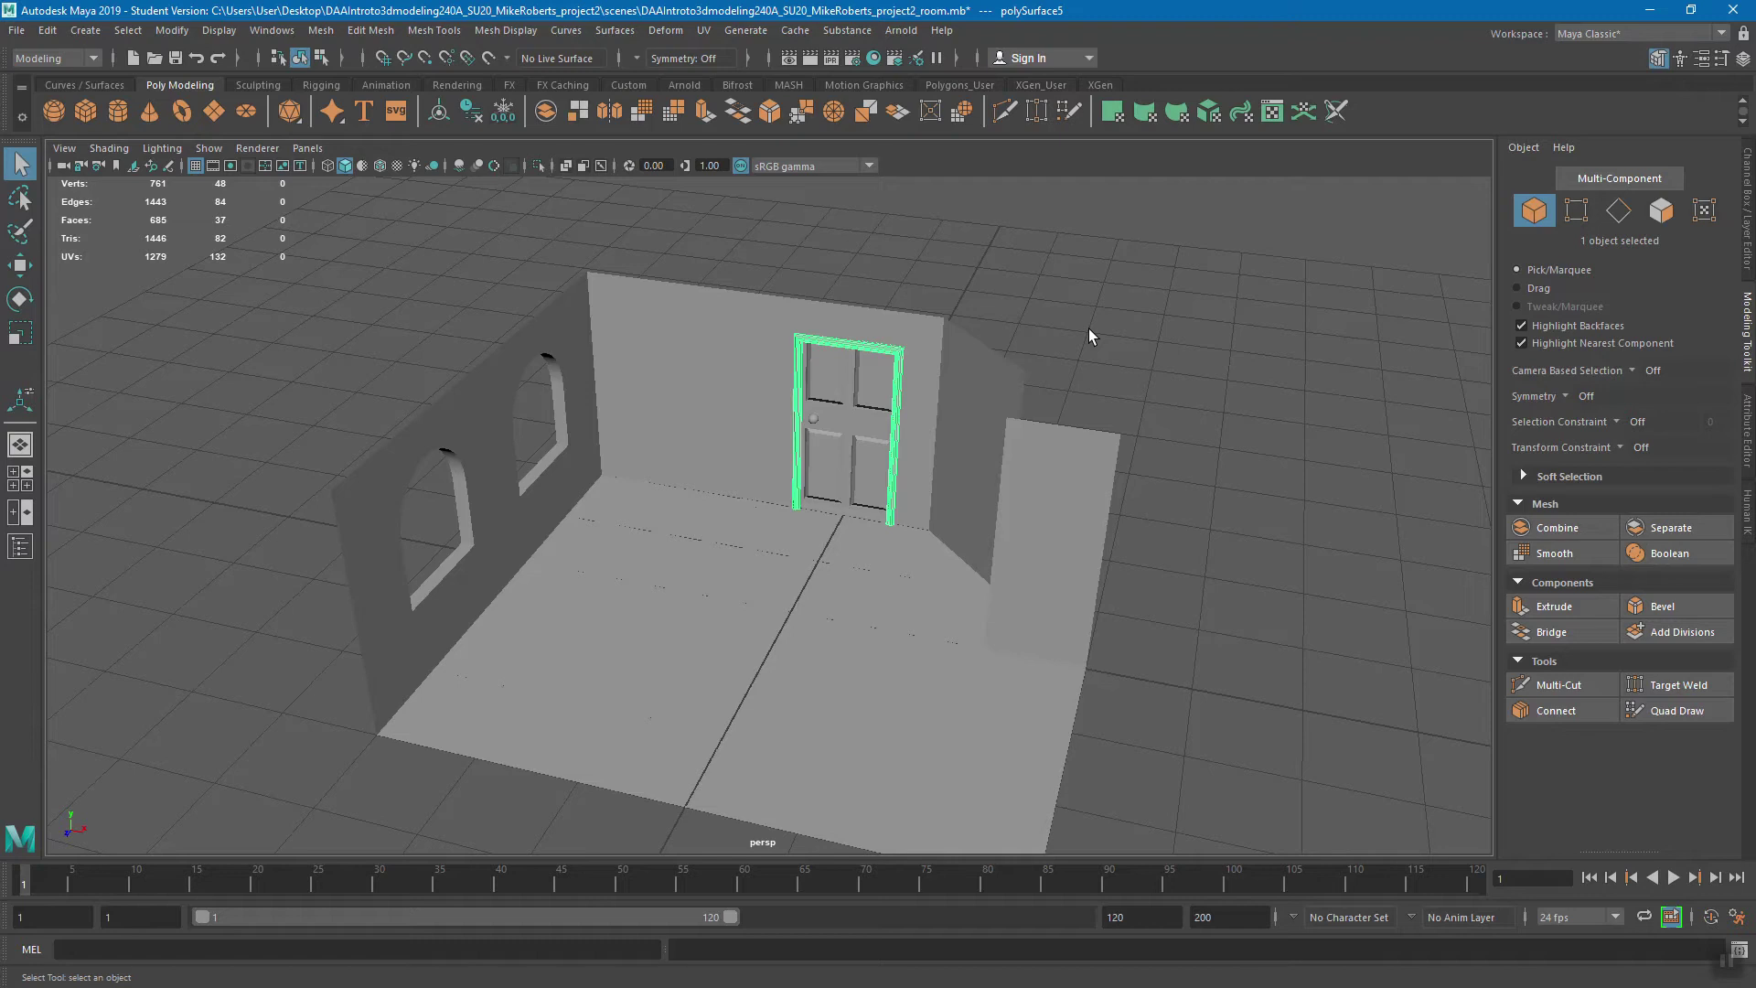
pyautogui.keyDown('alt'); pyautogui.moveTo(1001, 317); pyautogui.dragTo(832, 324); pyautogui.keyUp('alt')
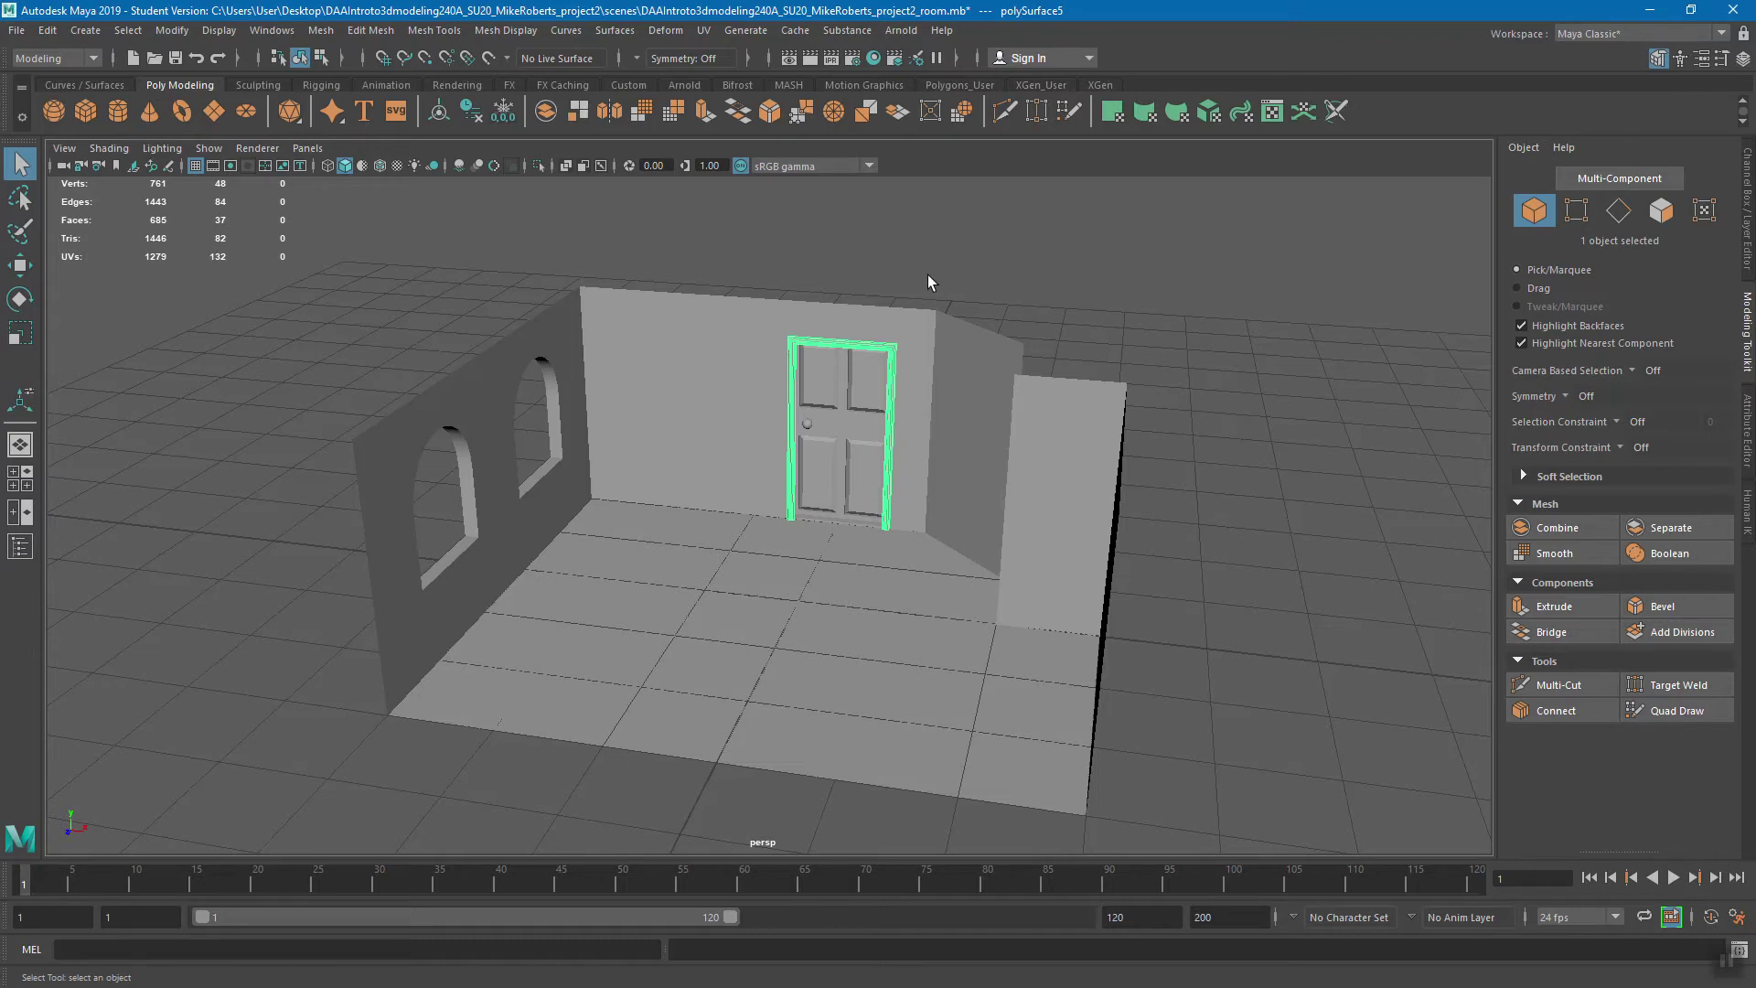
# - Display the selected door trim's construction history and frame the trim in the view
pyautogui.click(1747, 219)
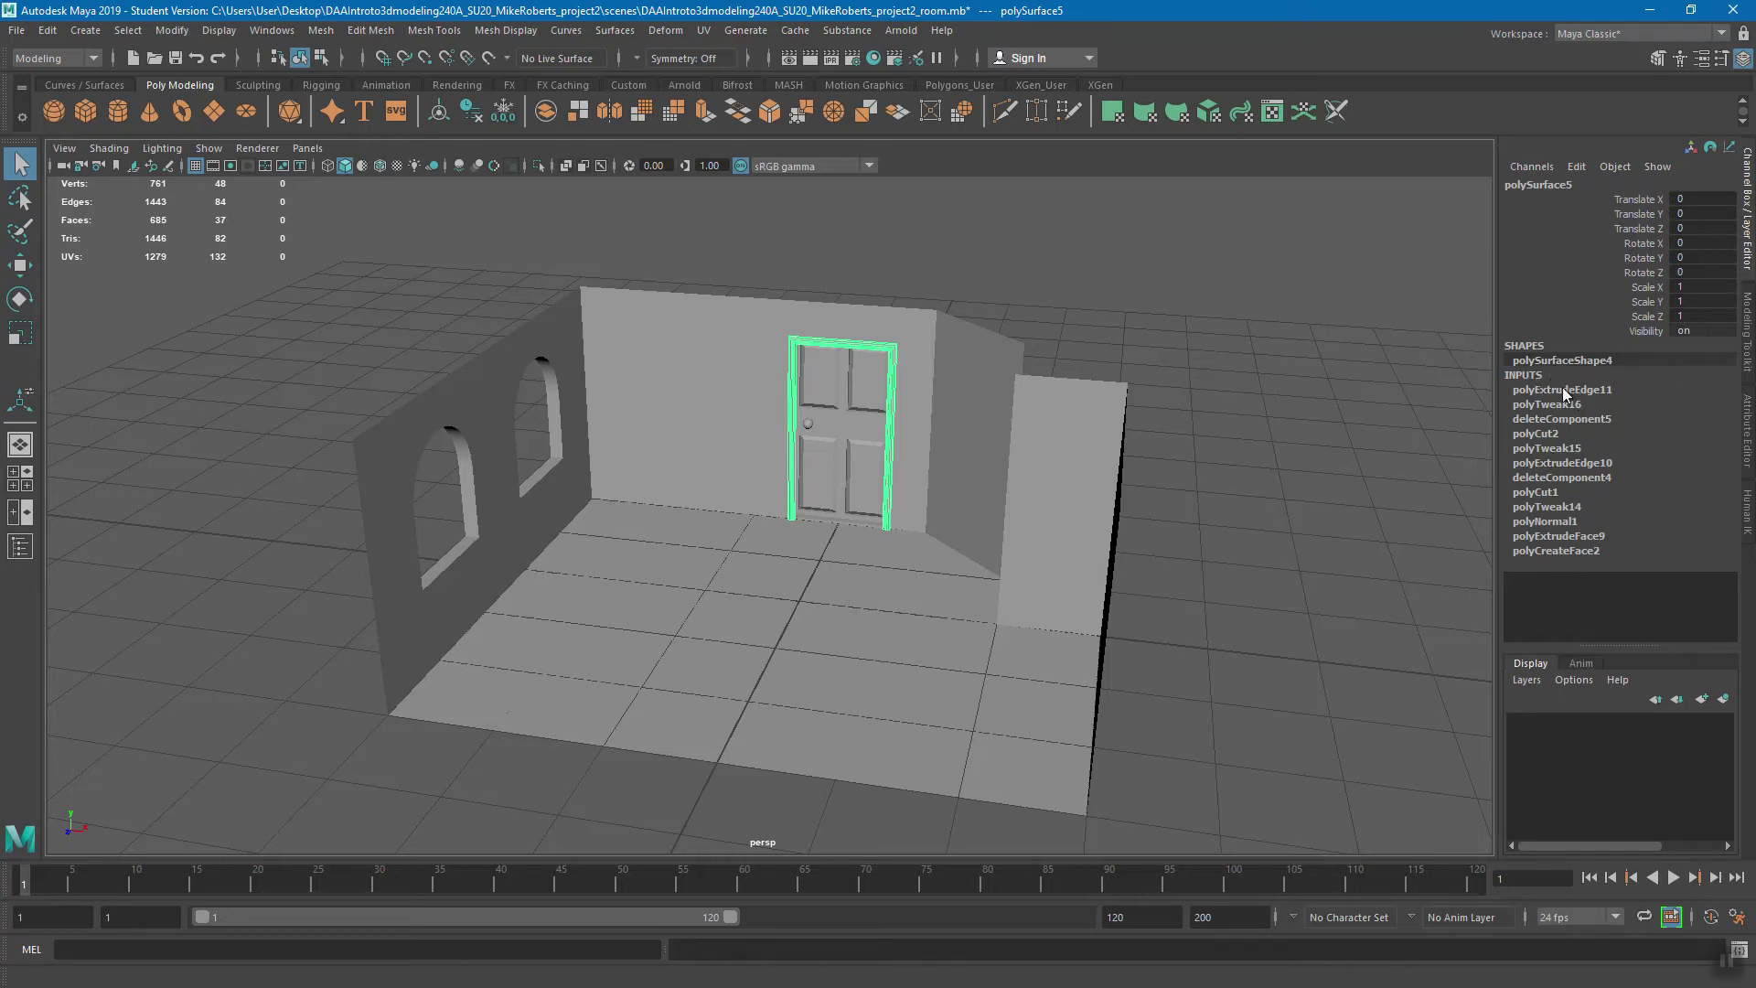
pyautogui.keyDown('alt'); pyautogui.moveTo(821, 448); pyautogui.dragTo(780, 494, button='middle'); pyautogui.keyUp('alt')
pyautogui.keyDown('alt'); pyautogui.moveTo(780, 495); pyautogui.dragTo(930, 529, button='right'); pyautogui.keyUp('alt')
pyautogui.press('f')
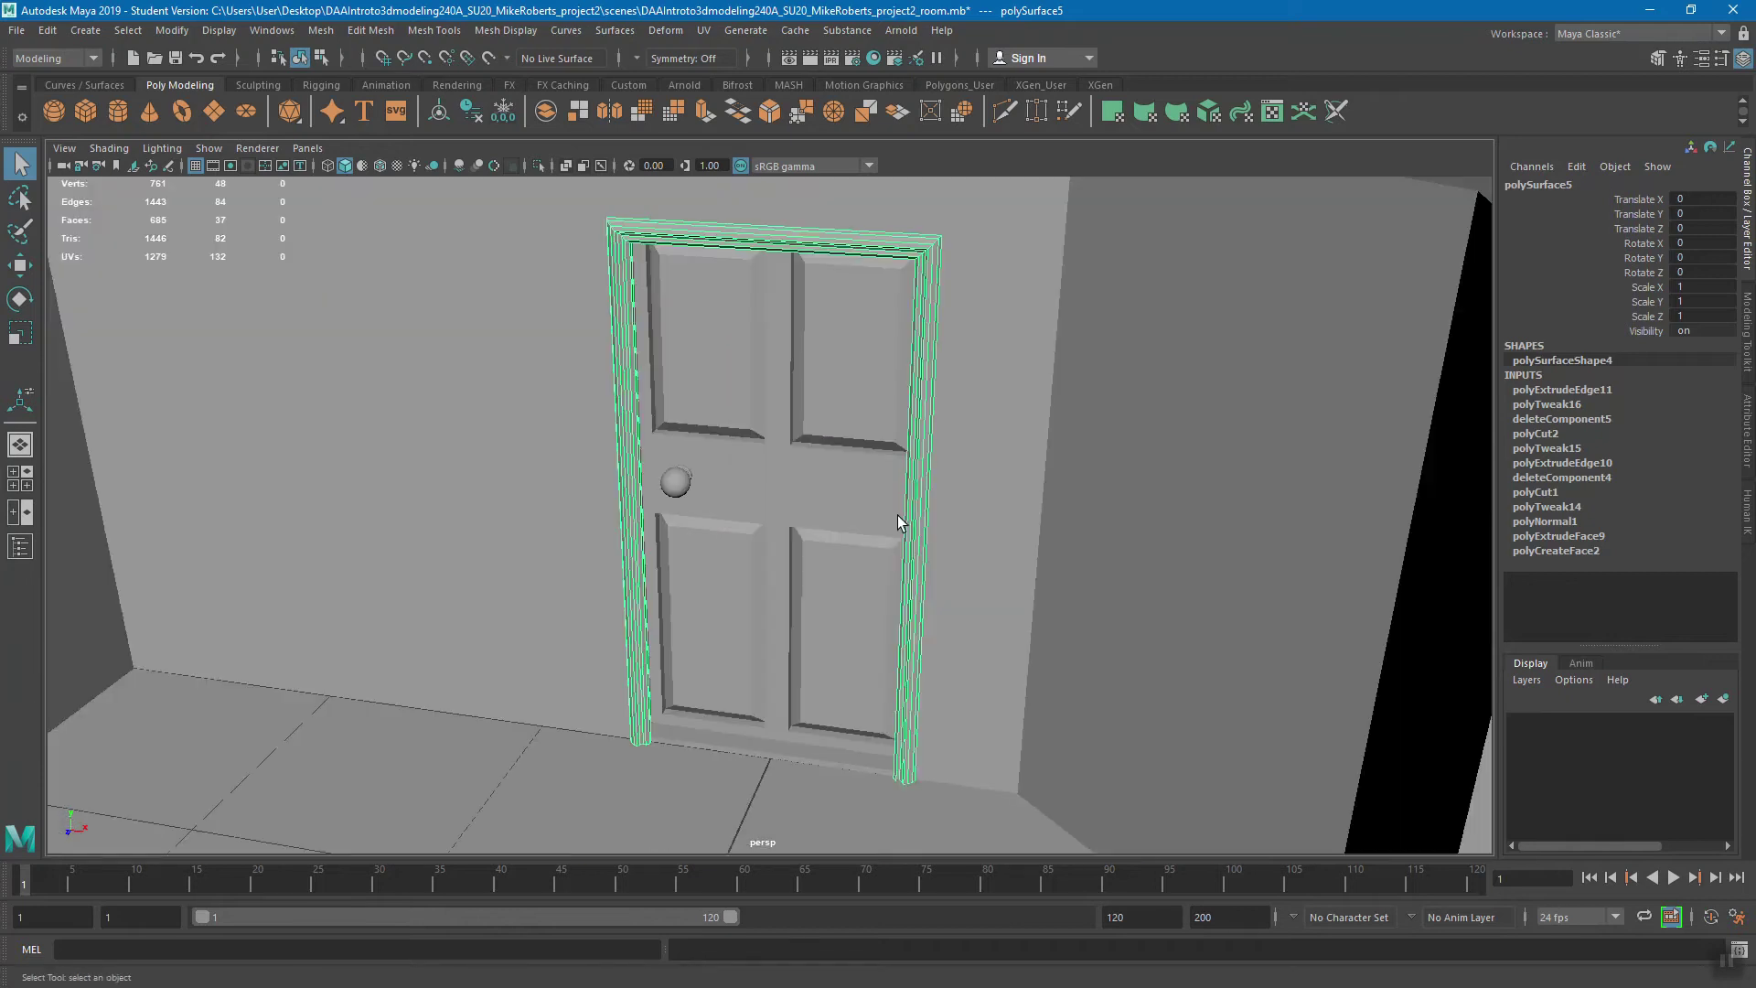
pyautogui.keyDown('alt'); pyautogui.moveTo(981, 660); pyautogui.dragTo(1001, 550); pyautogui.keyUp('alt')
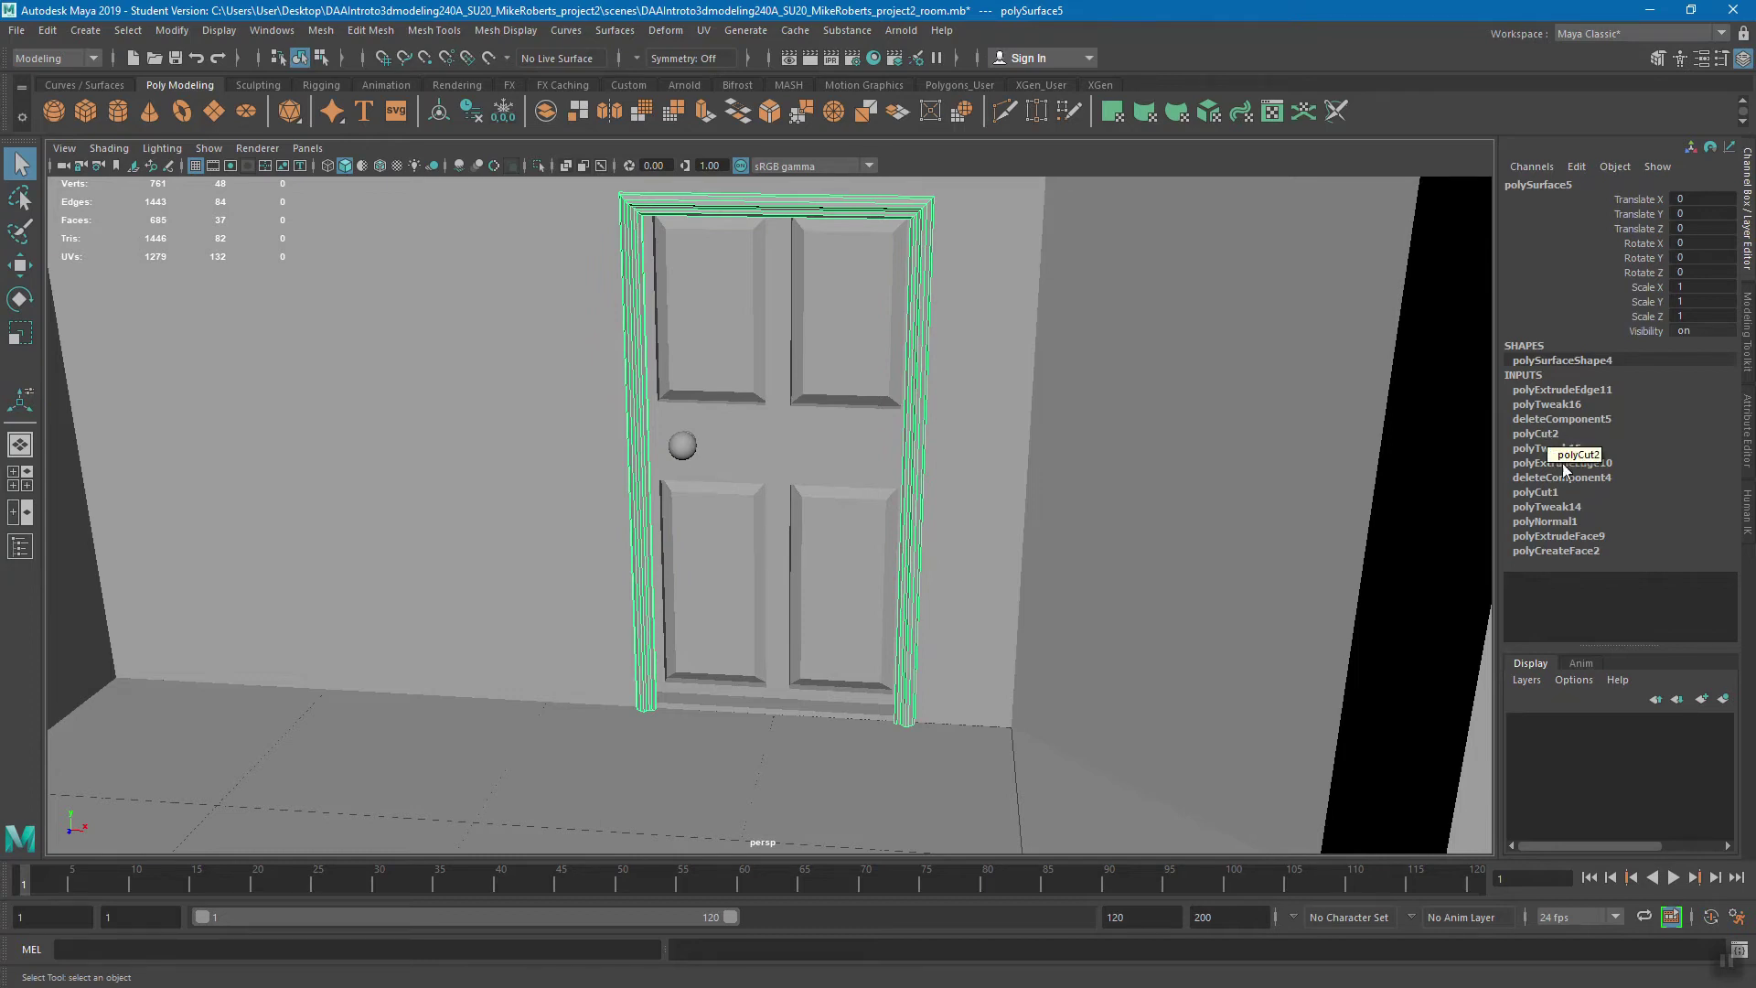
# - Try a subdivision of 3 on the door trim's polyCreateFace2 history node, and undo it
pyautogui.click(1555, 550)
pyautogui.click(1698, 566)
pyautogui.write('3')
pyautogui.press('Return')
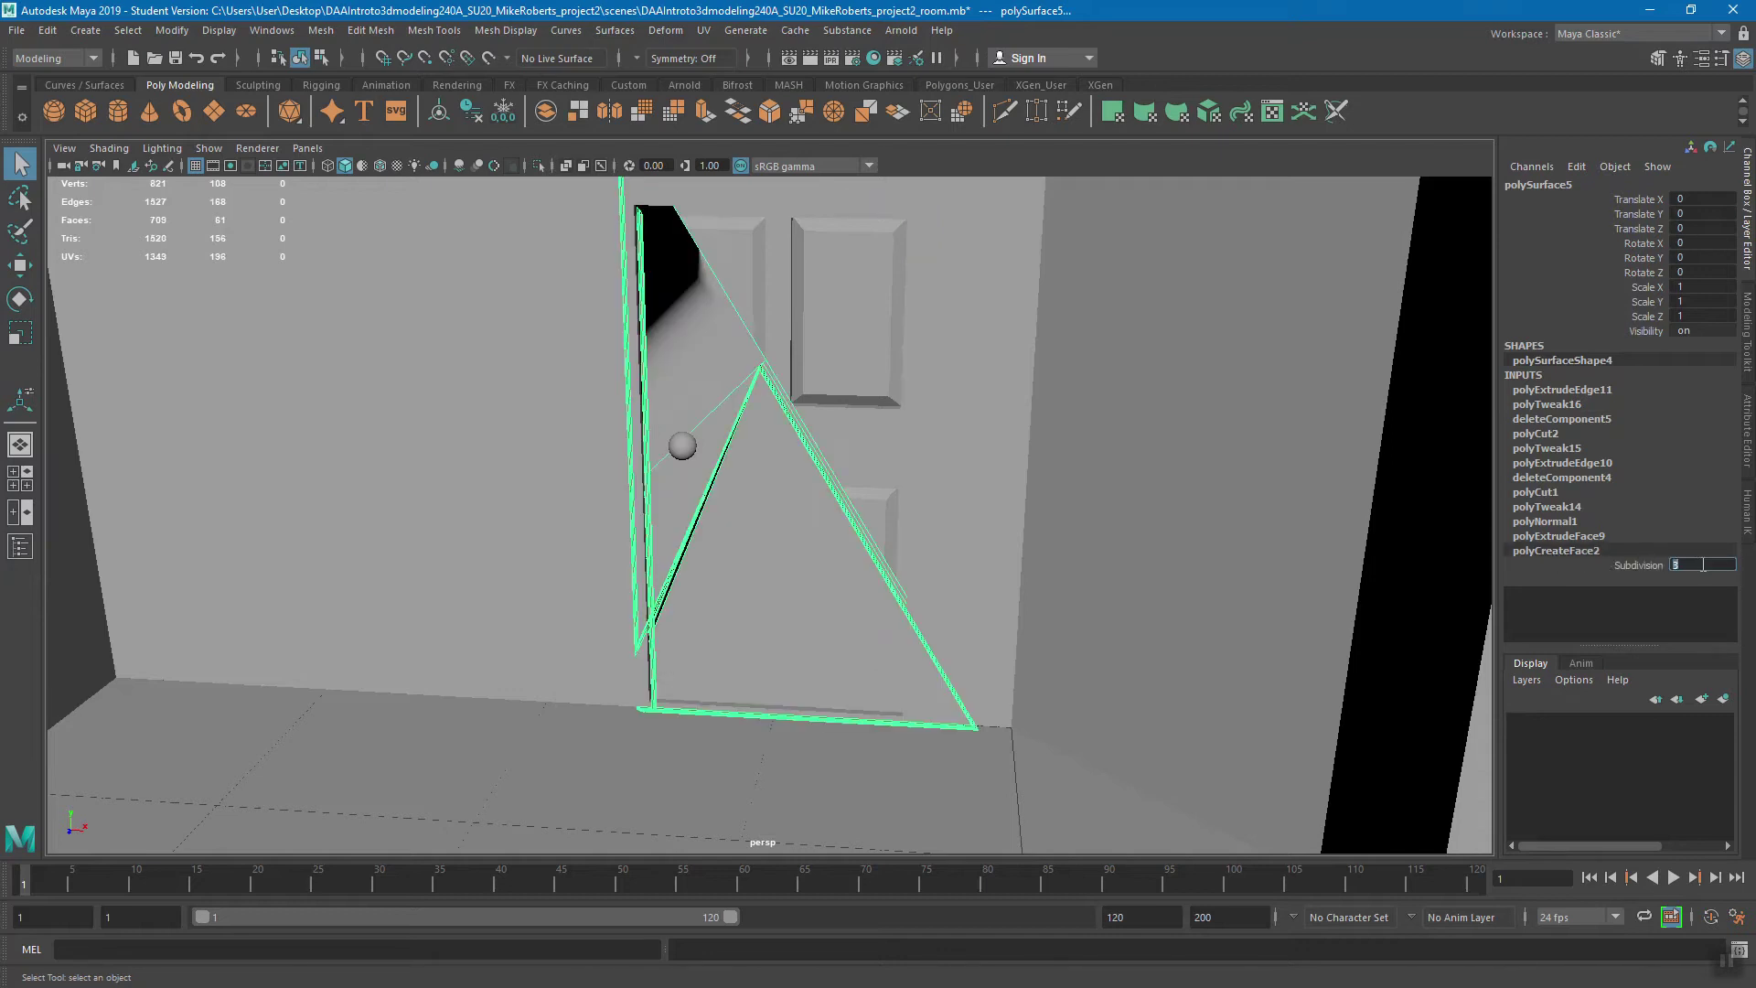
pyautogui.hotkey('ctrl', 'z')
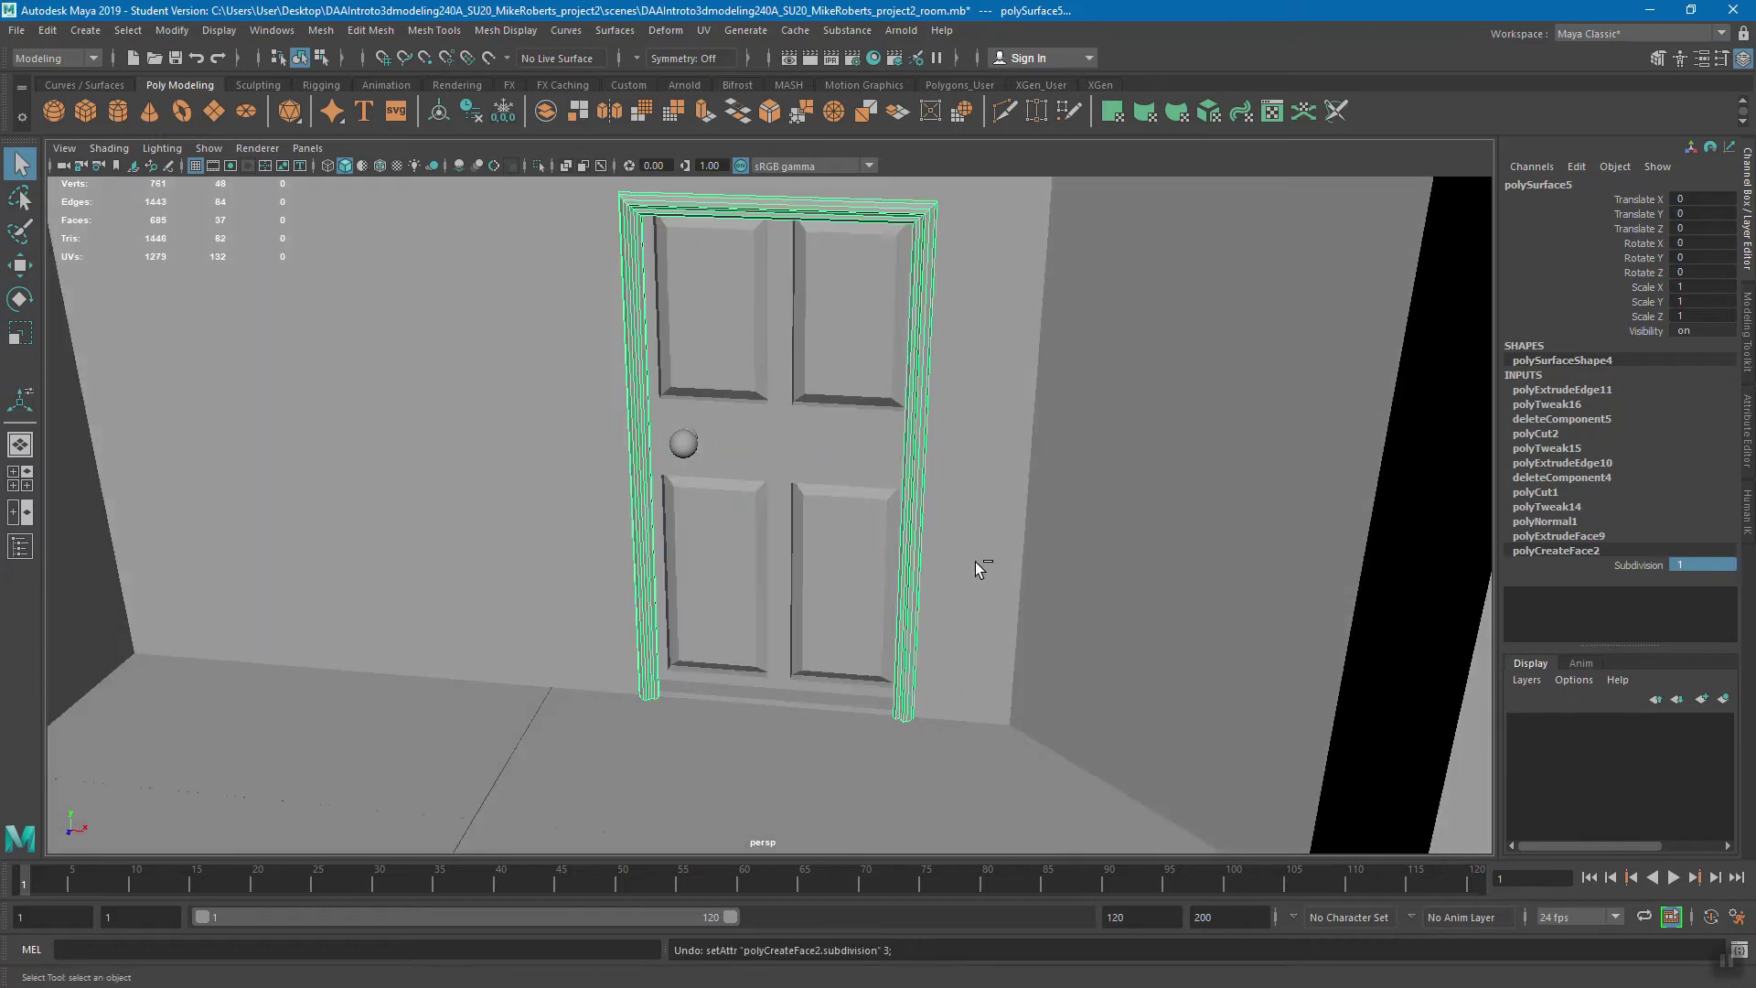
# - Try a Cut Plane Rotate X of 60 on the door trim's polyCut1 node, inspect the trim's corners, and undo it
pyautogui.click(1541, 490)
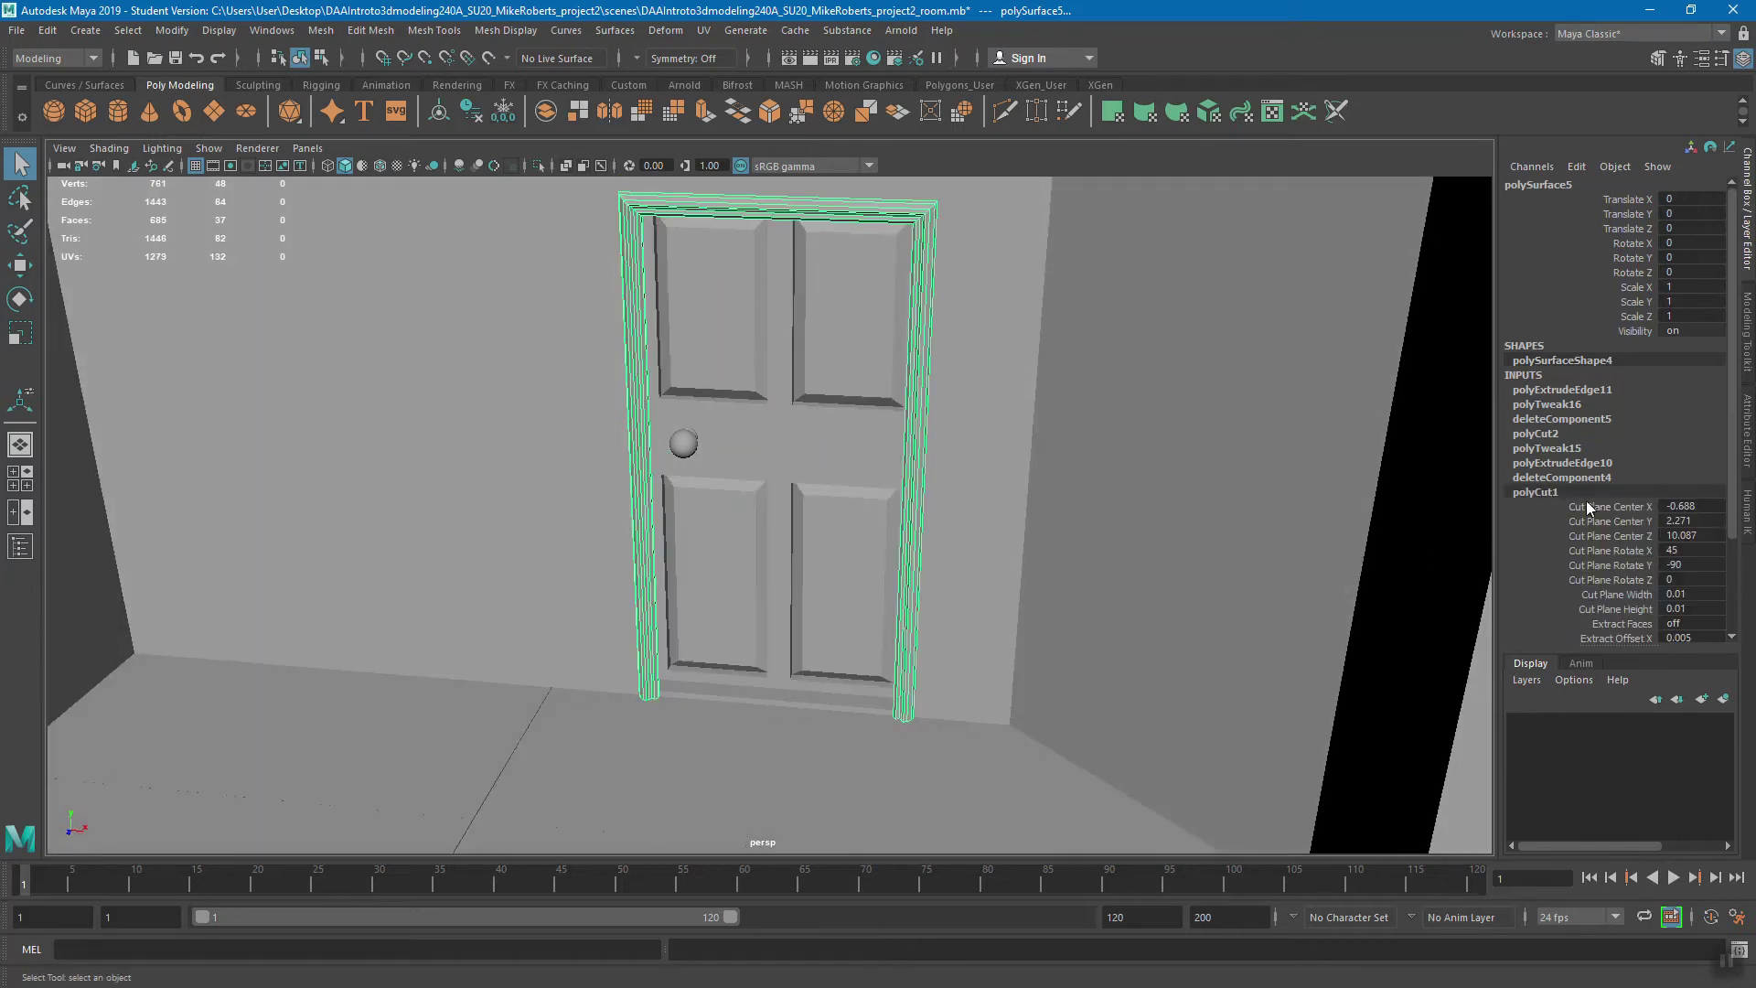
pyautogui.scroll(-2, 1697, 564)
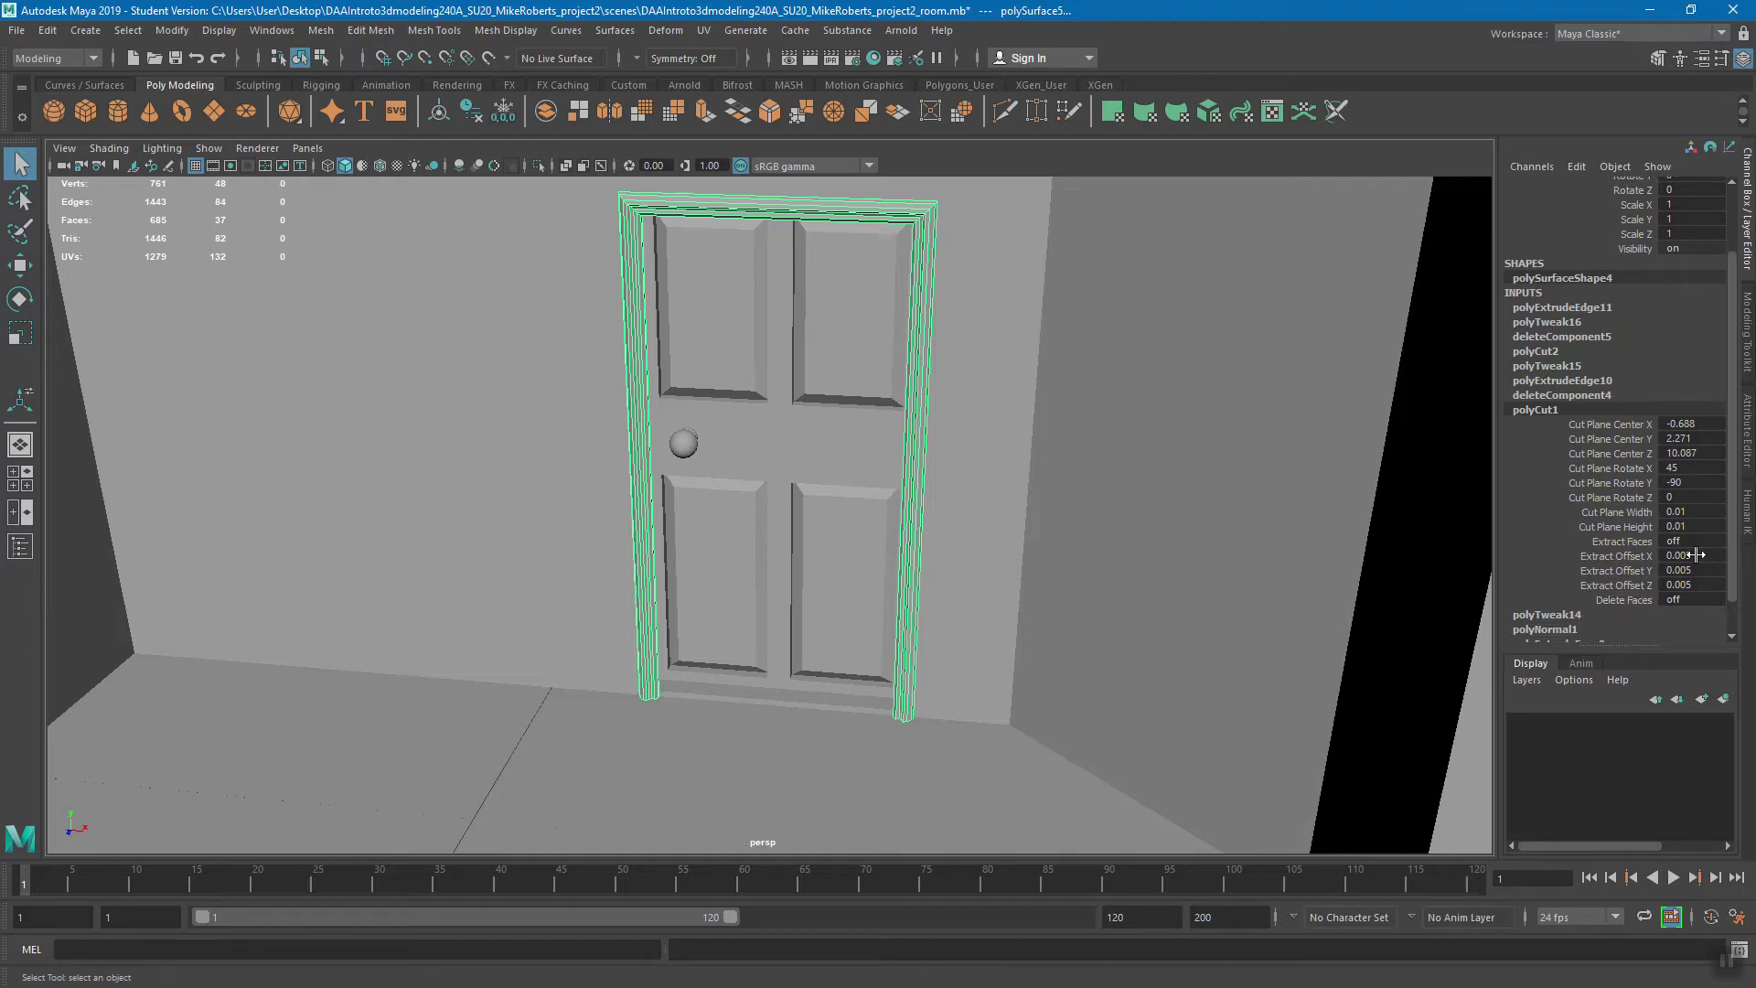
pyautogui.doubleClick(1702, 468)
pyautogui.write('60')
pyautogui.press('Return')
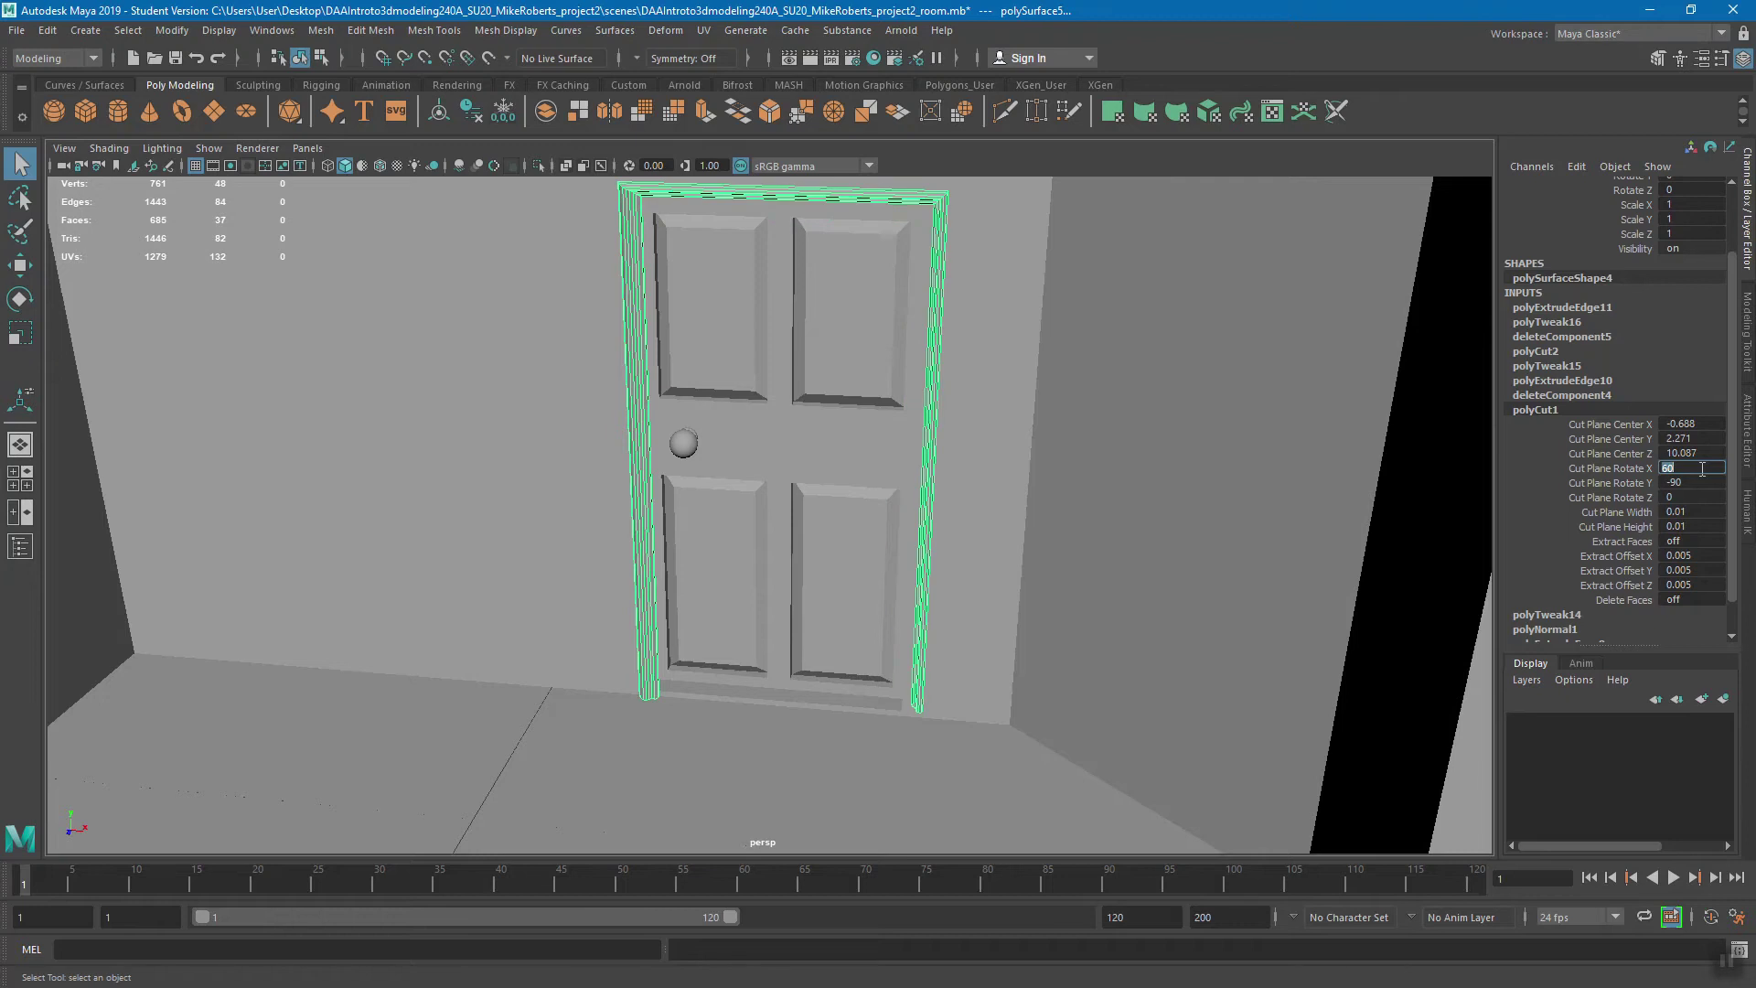
pyautogui.keyDown('alt'); pyautogui.moveTo(1024, 436); pyautogui.dragTo(945, 436); pyautogui.keyUp('alt')
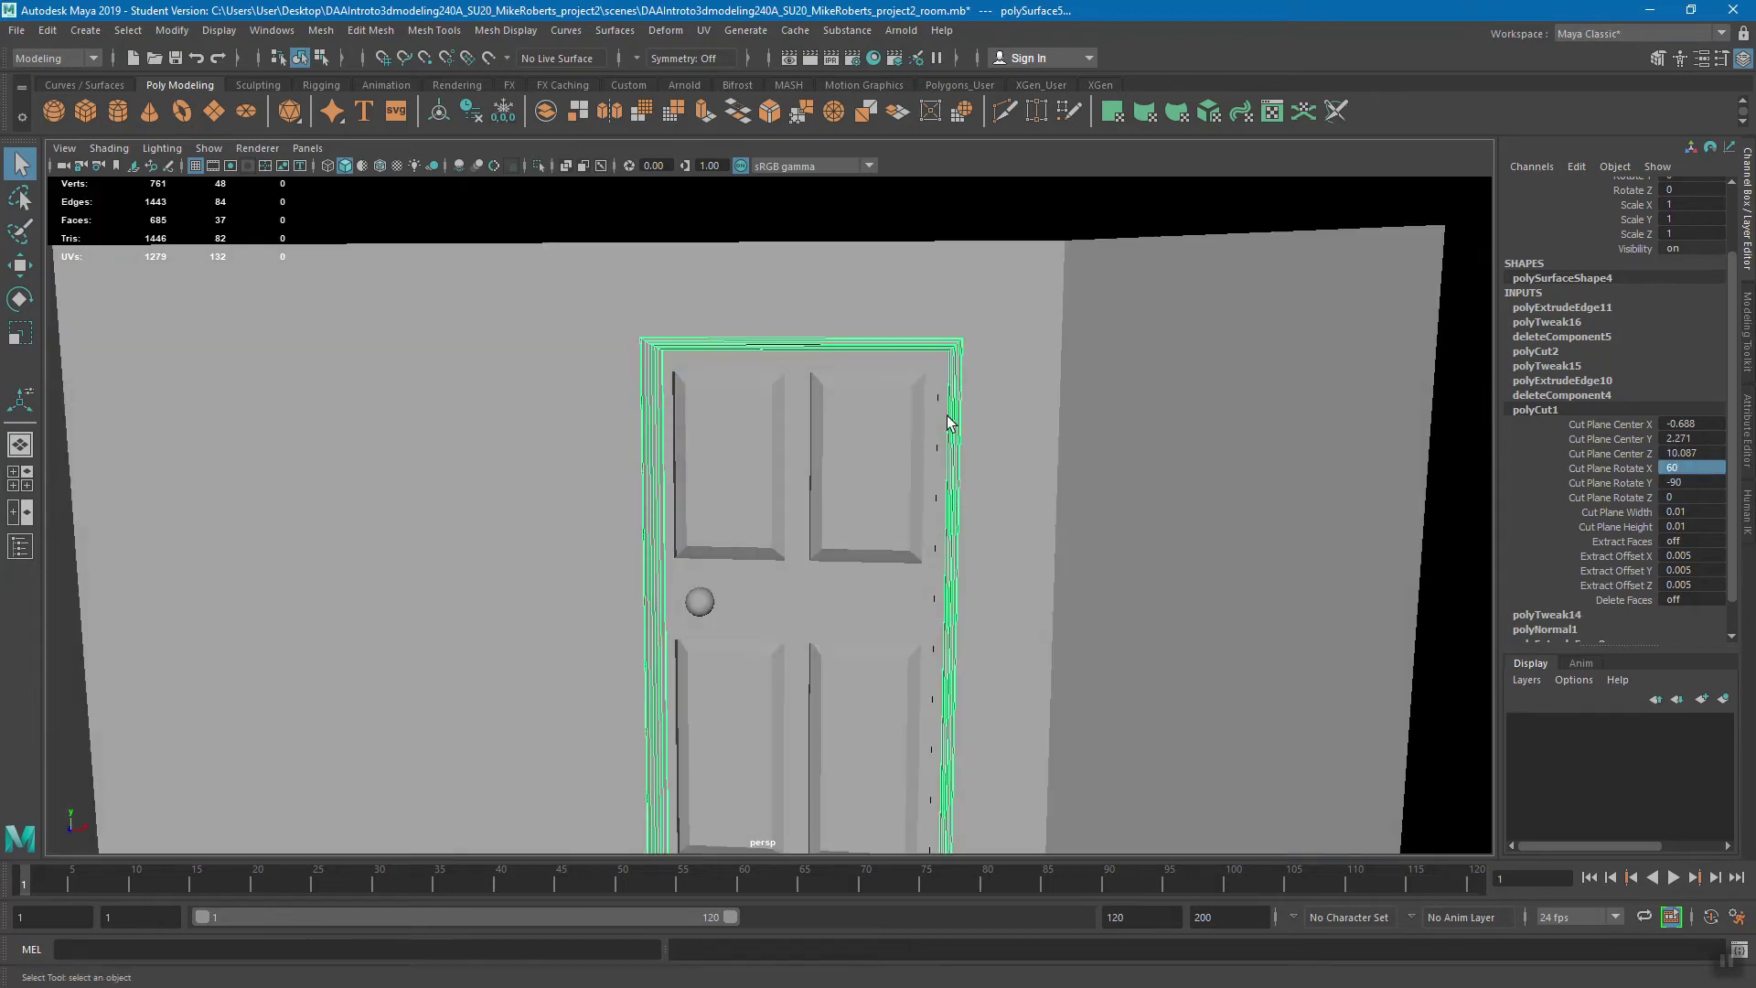
pyautogui.keyDown('alt'); pyautogui.moveTo(945, 435); pyautogui.dragTo(1069, 401, button='right'); pyautogui.keyUp('alt')
pyautogui.keyDown('alt'); pyautogui.moveTo(993, 578); pyautogui.dragTo(937, 631, button='right'); pyautogui.keyUp('alt')
pyautogui.keyDown('alt'); pyautogui.moveTo(936, 631); pyautogui.dragTo(953, 508, button='middle'); pyautogui.keyUp('alt')
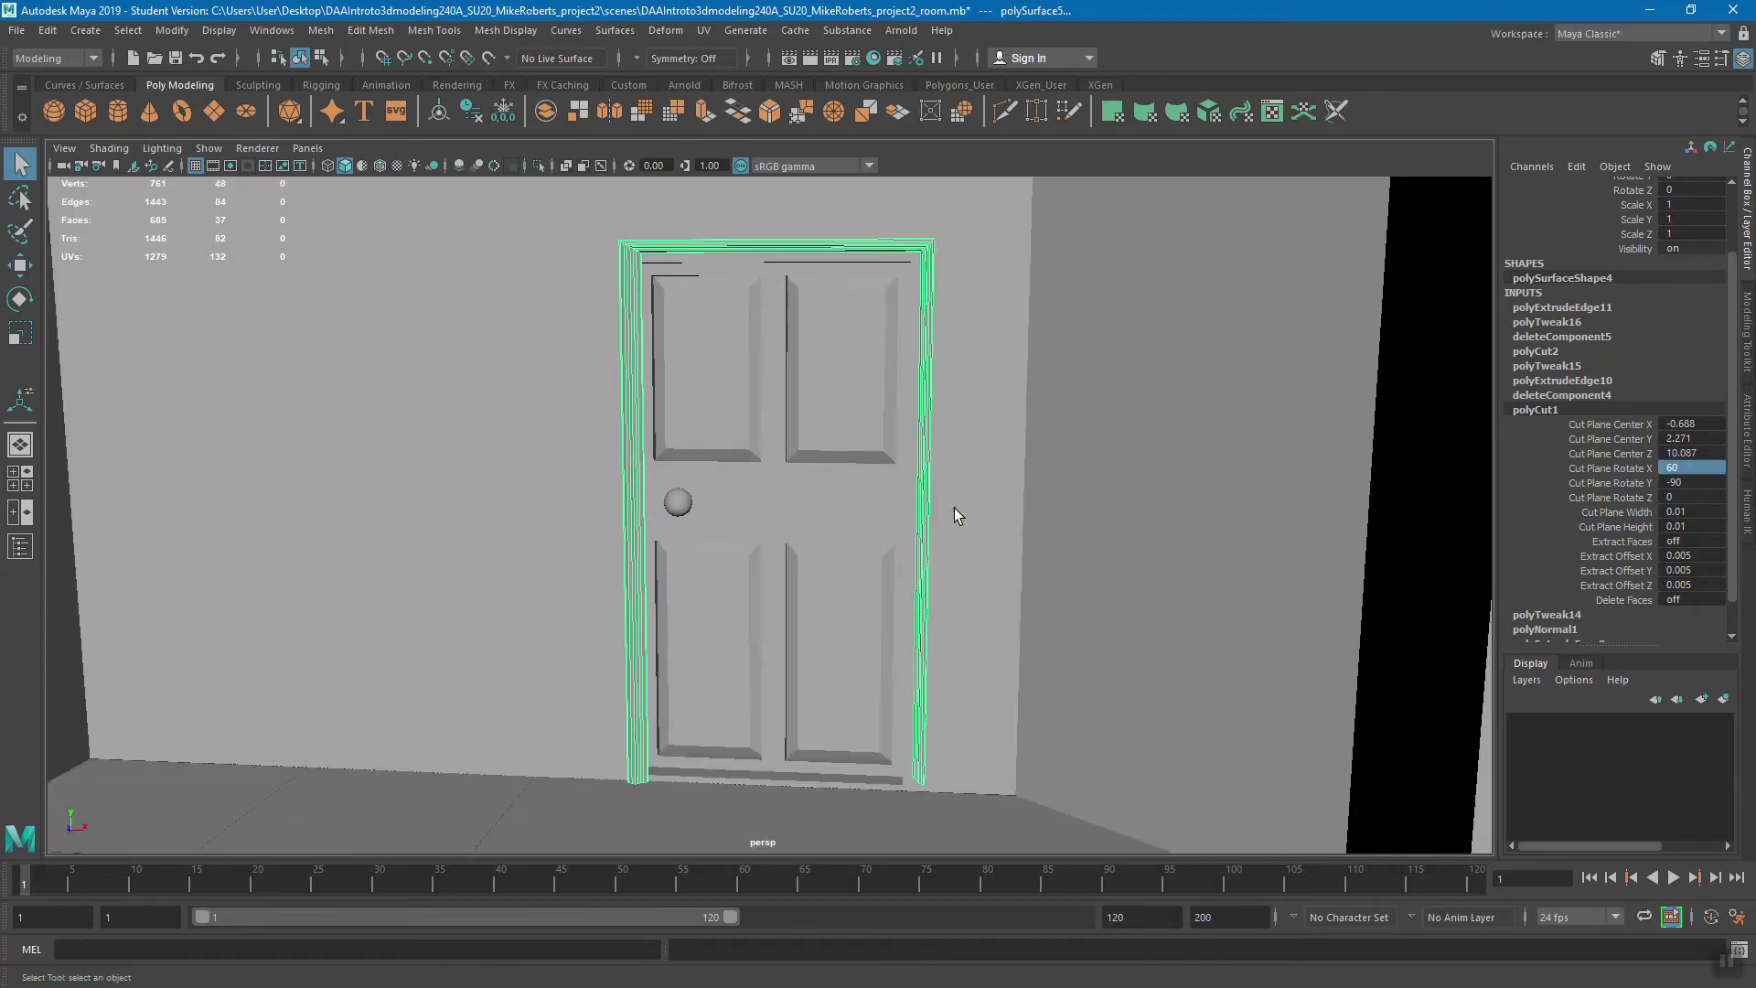
pyautogui.keyDown('alt'); pyautogui.moveTo(953, 509); pyautogui.dragTo(917, 507, button='right'); pyautogui.keyUp('alt')
pyautogui.hotkey('ctrl', 'z')
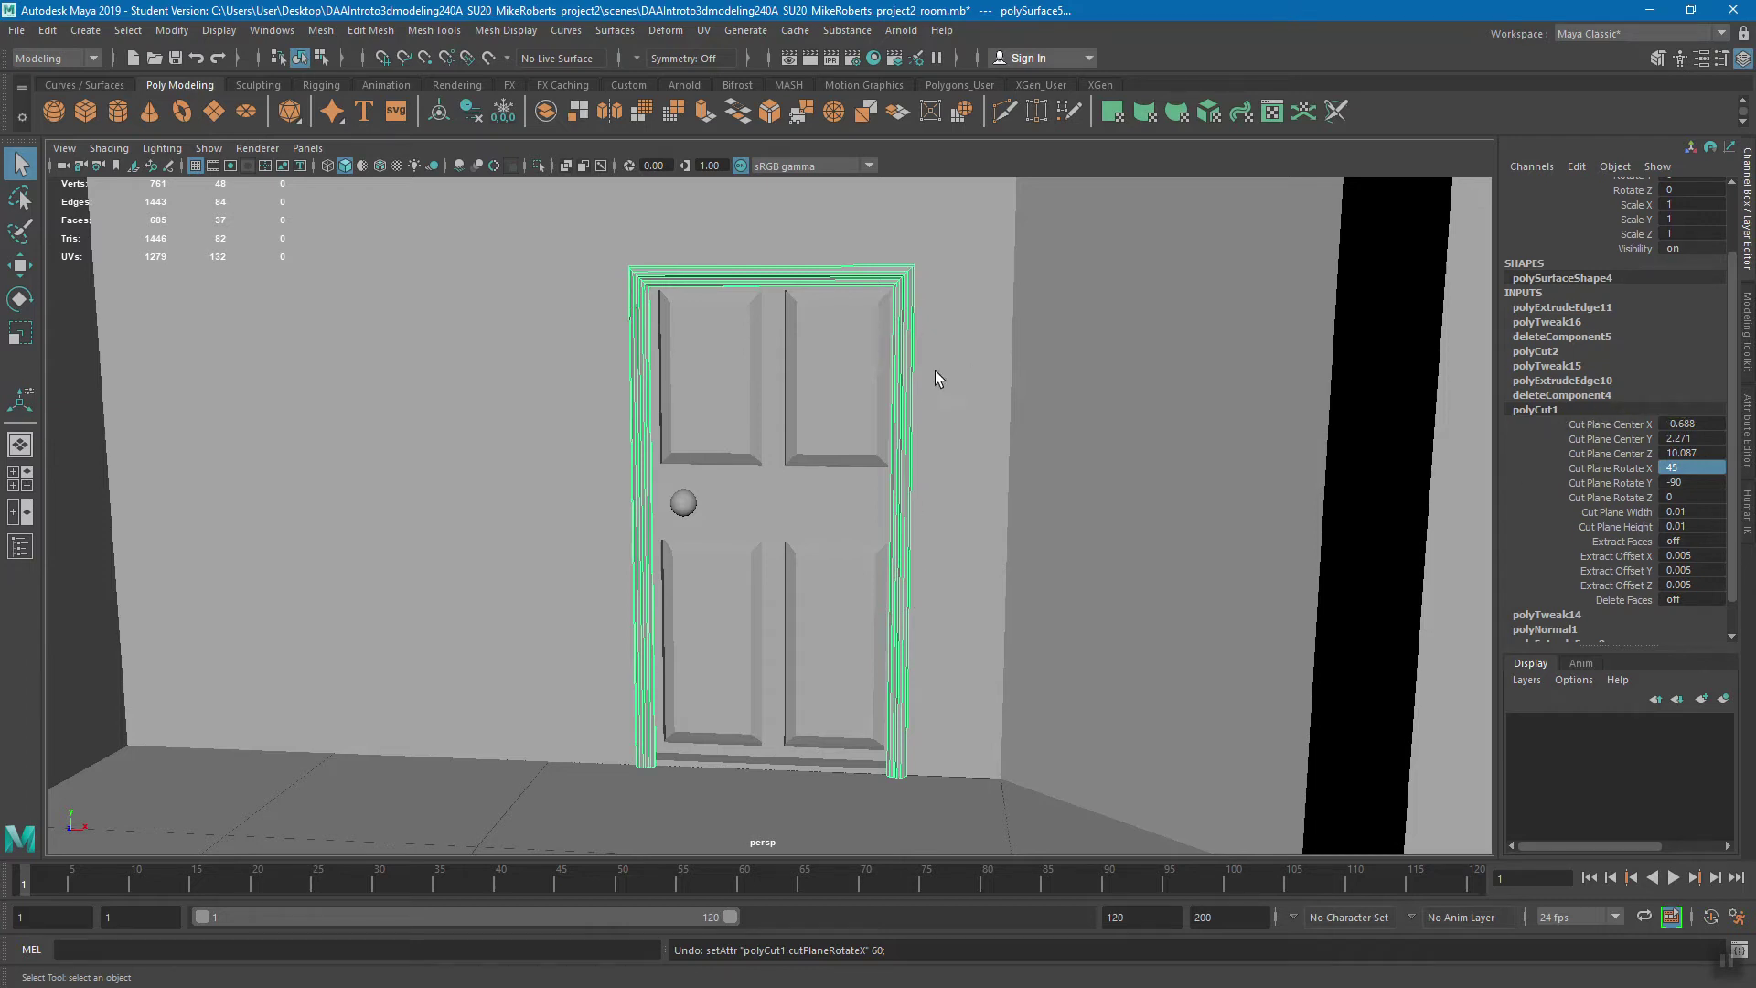
pyautogui.moveTo(865, 276); pyautogui.dragTo(898, 255, button='right')
pyautogui.keyDown('alt'); pyautogui.moveTo(891, 288); pyautogui.dragTo(862, 309); pyautogui.keyUp('alt')
pyautogui.keyDown('alt'); pyautogui.moveTo(862, 309); pyautogui.dragTo(960, 370, button='right'); pyautogui.keyUp('alt')
pyautogui.click(975, 377)
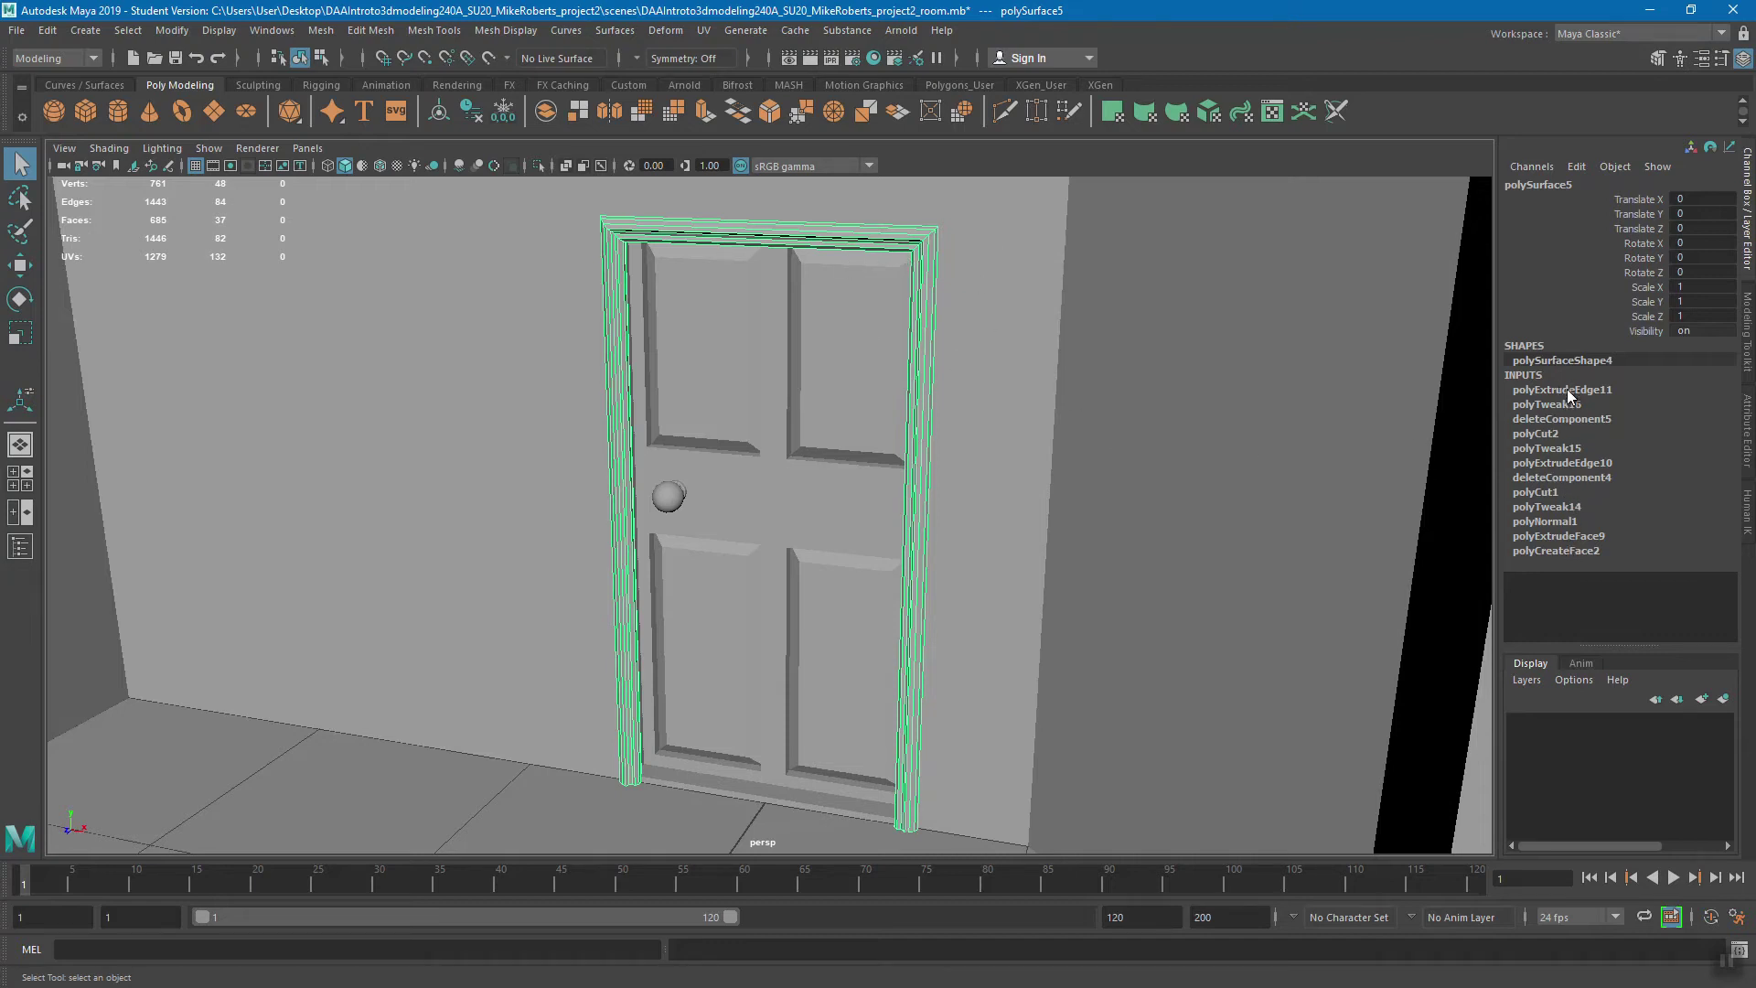
pyautogui.keyDown('alt'); pyautogui.moveTo(935, 391); pyautogui.dragTo(901, 388); pyautogui.keyUp('alt')
pyautogui.keyDown('alt'); pyautogui.moveTo(901, 387); pyautogui.dragTo(831, 381, button='right'); pyautogui.keyUp('alt')
pyautogui.keyDown('alt'); pyautogui.moveTo(832, 381); pyautogui.dragTo(838, 374); pyautogui.keyUp('alt')
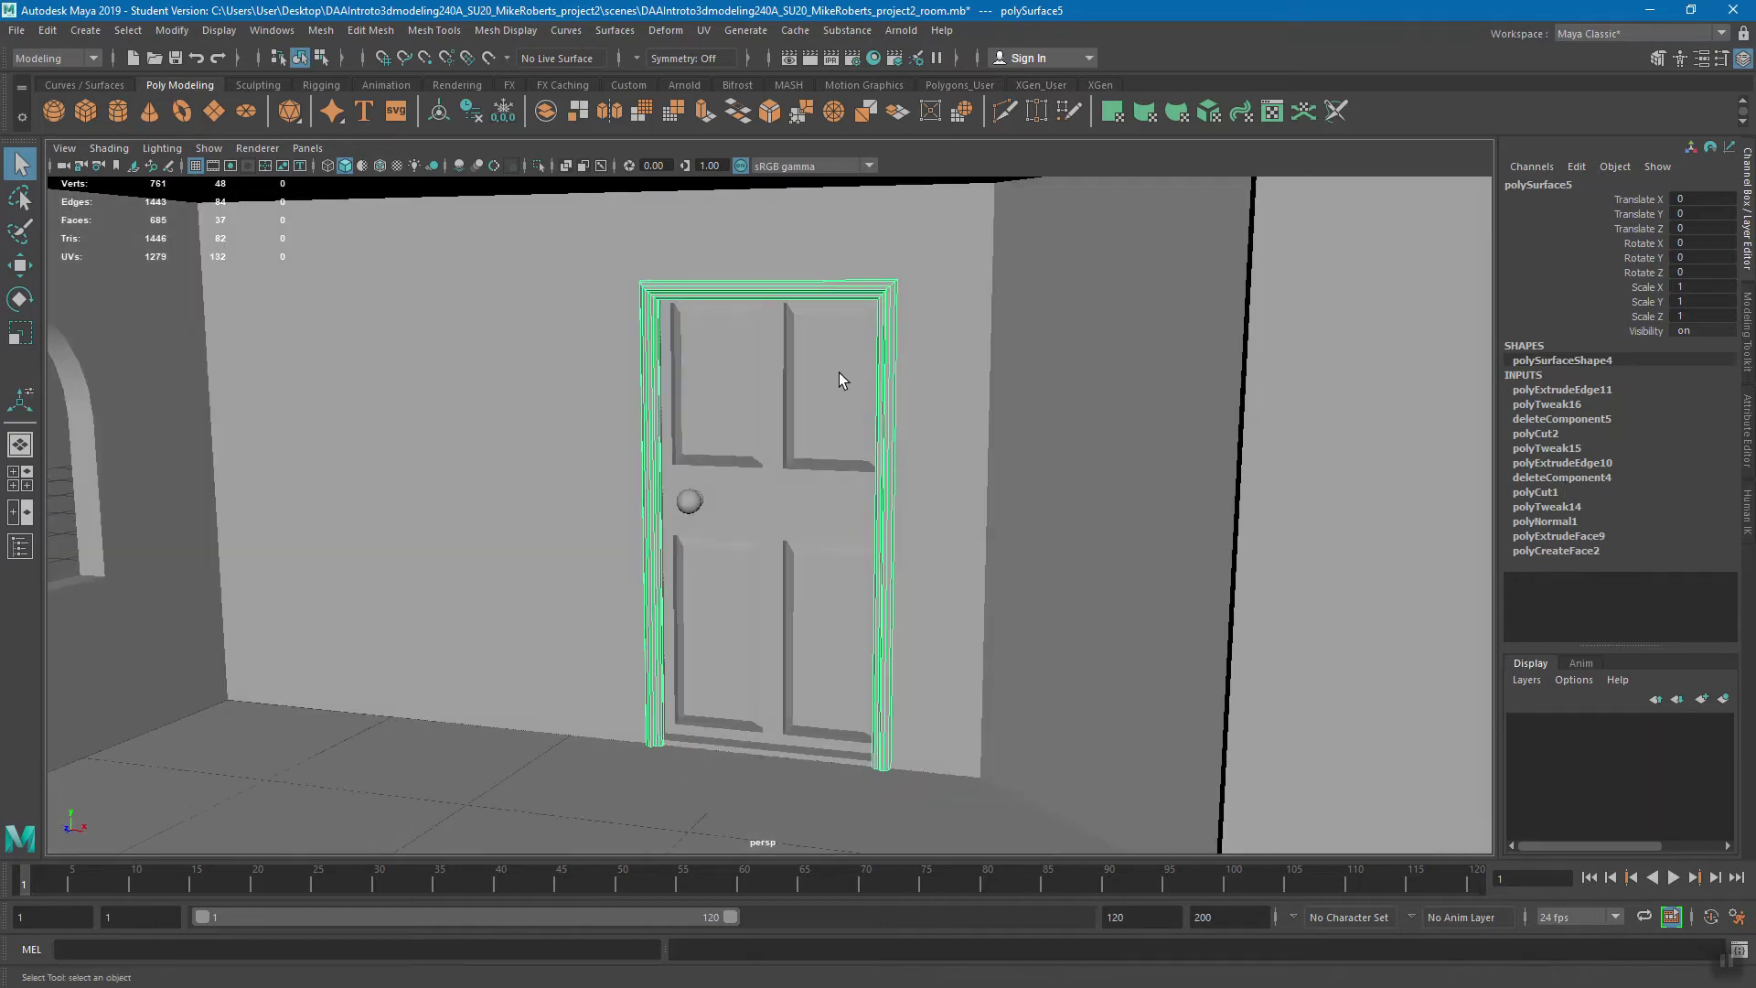
# - Reveal the Construction History toggle to examine what it does, and hide its section again
pyautogui.click(771, 57)
pyautogui.click(749, 57)
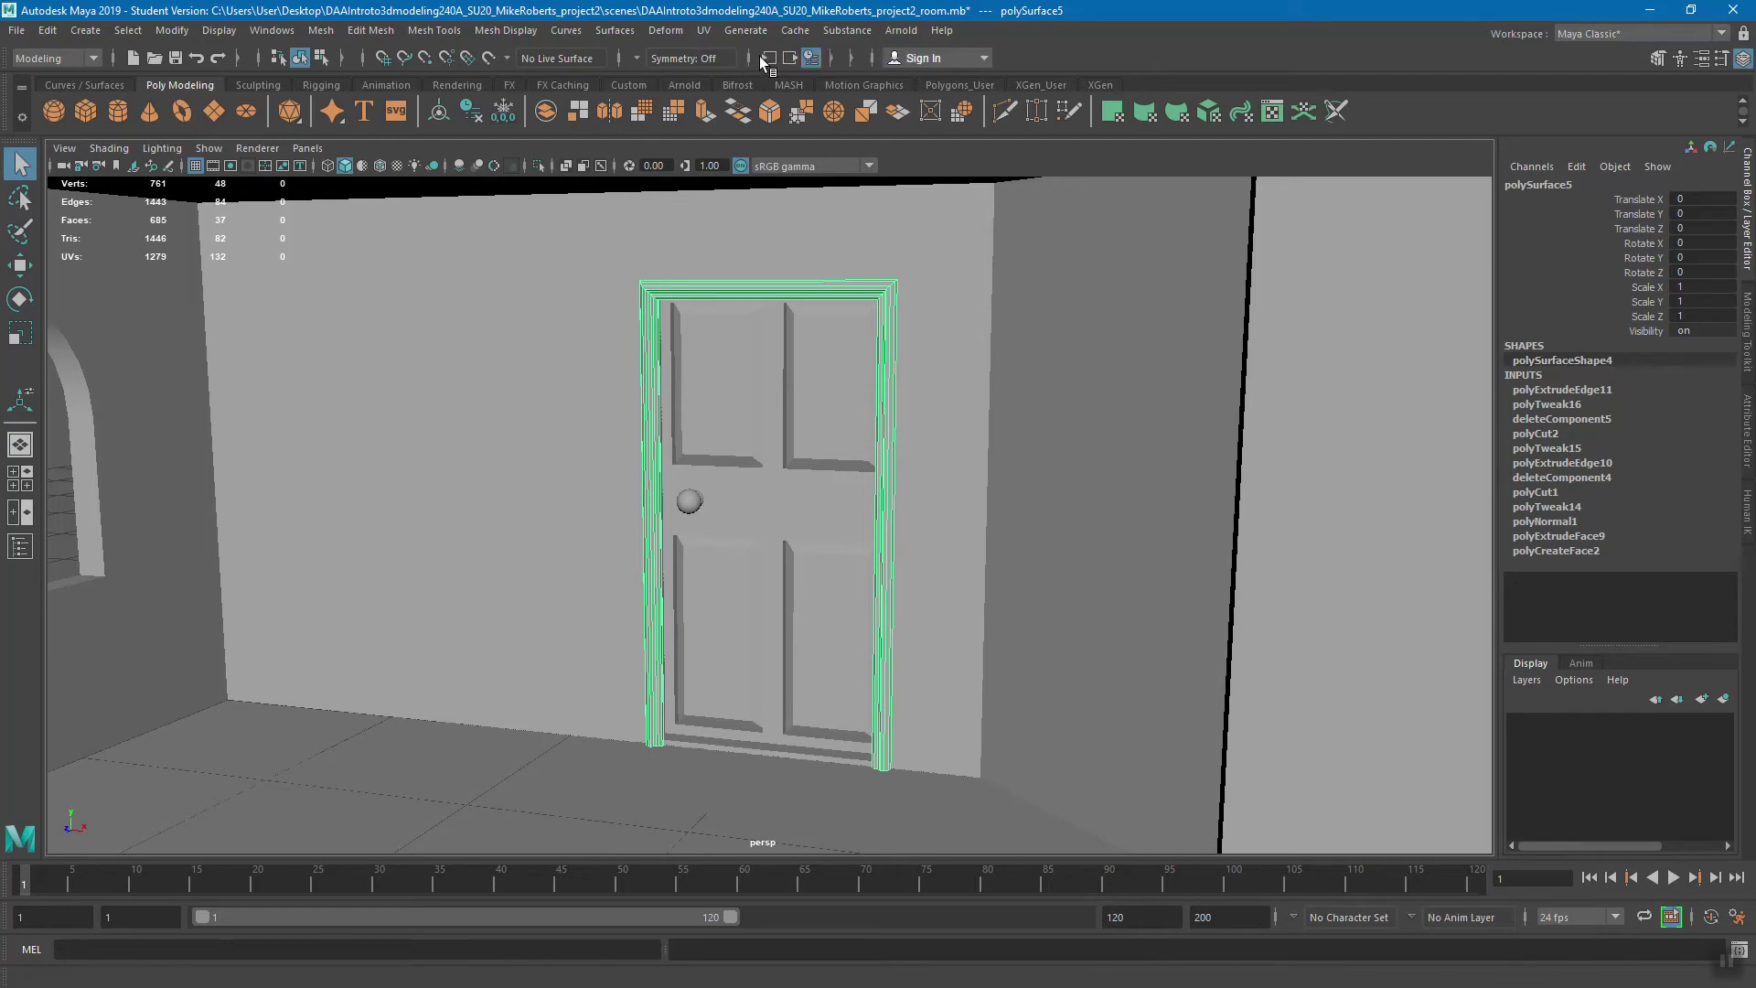
pyautogui.click(832, 59)
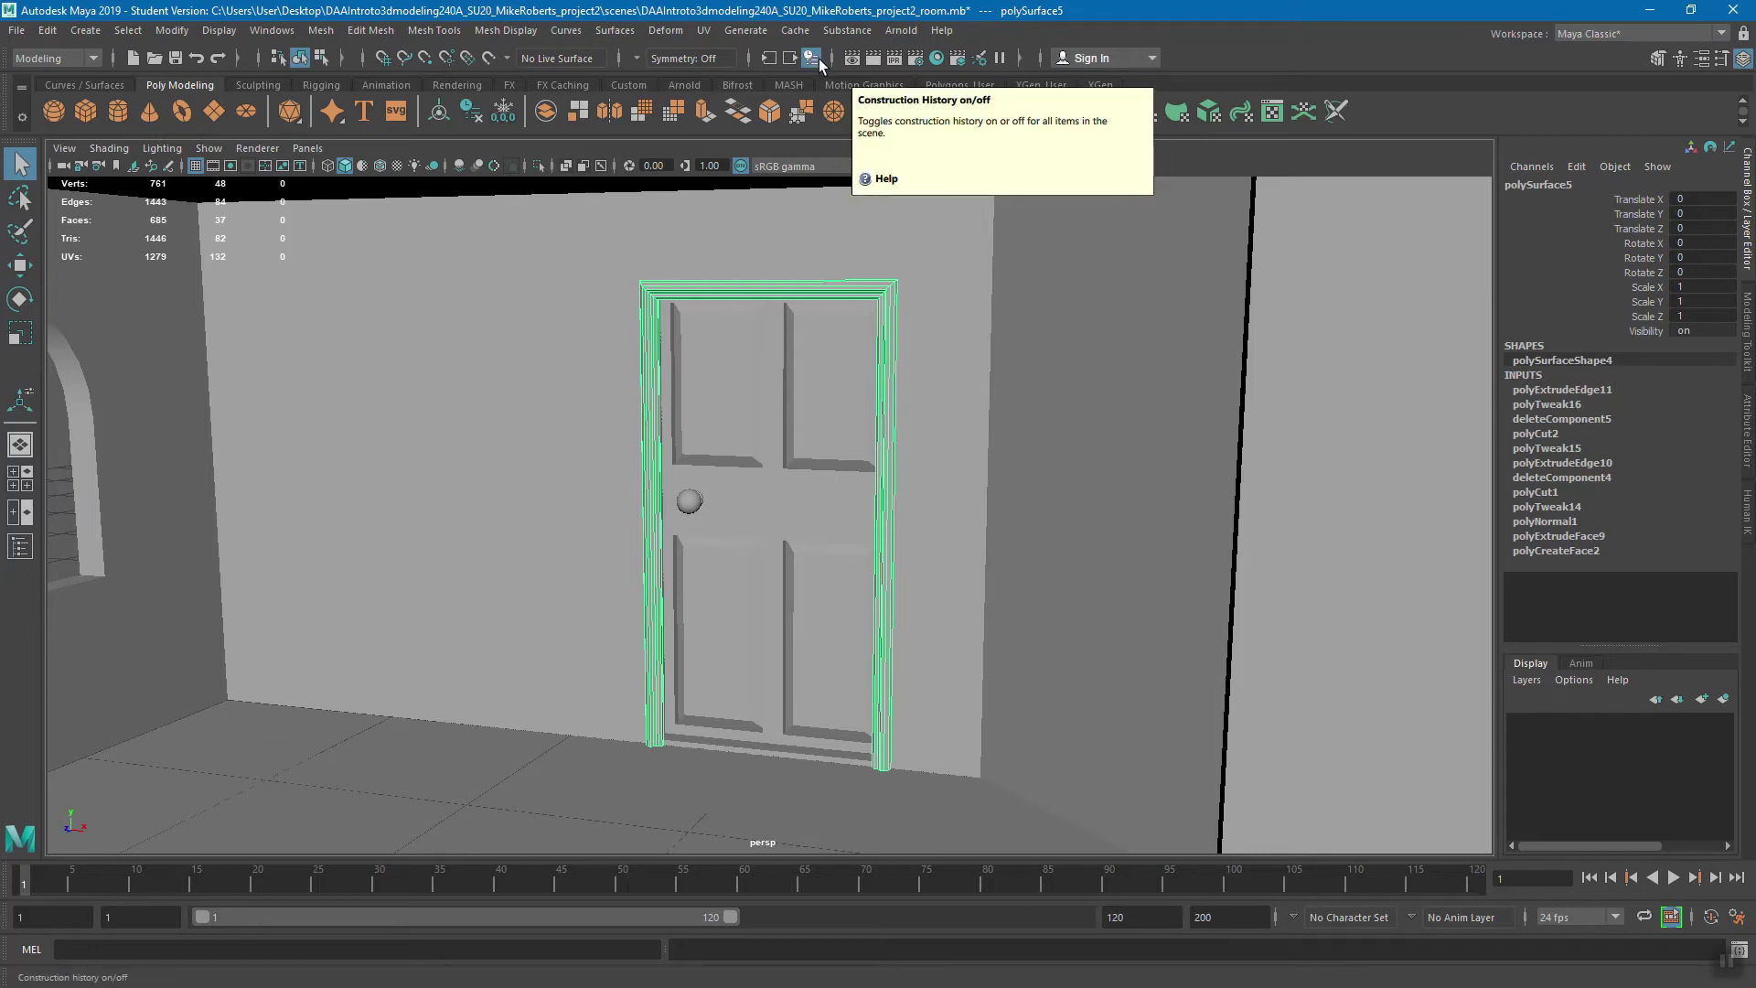
pyautogui.click(749, 58)
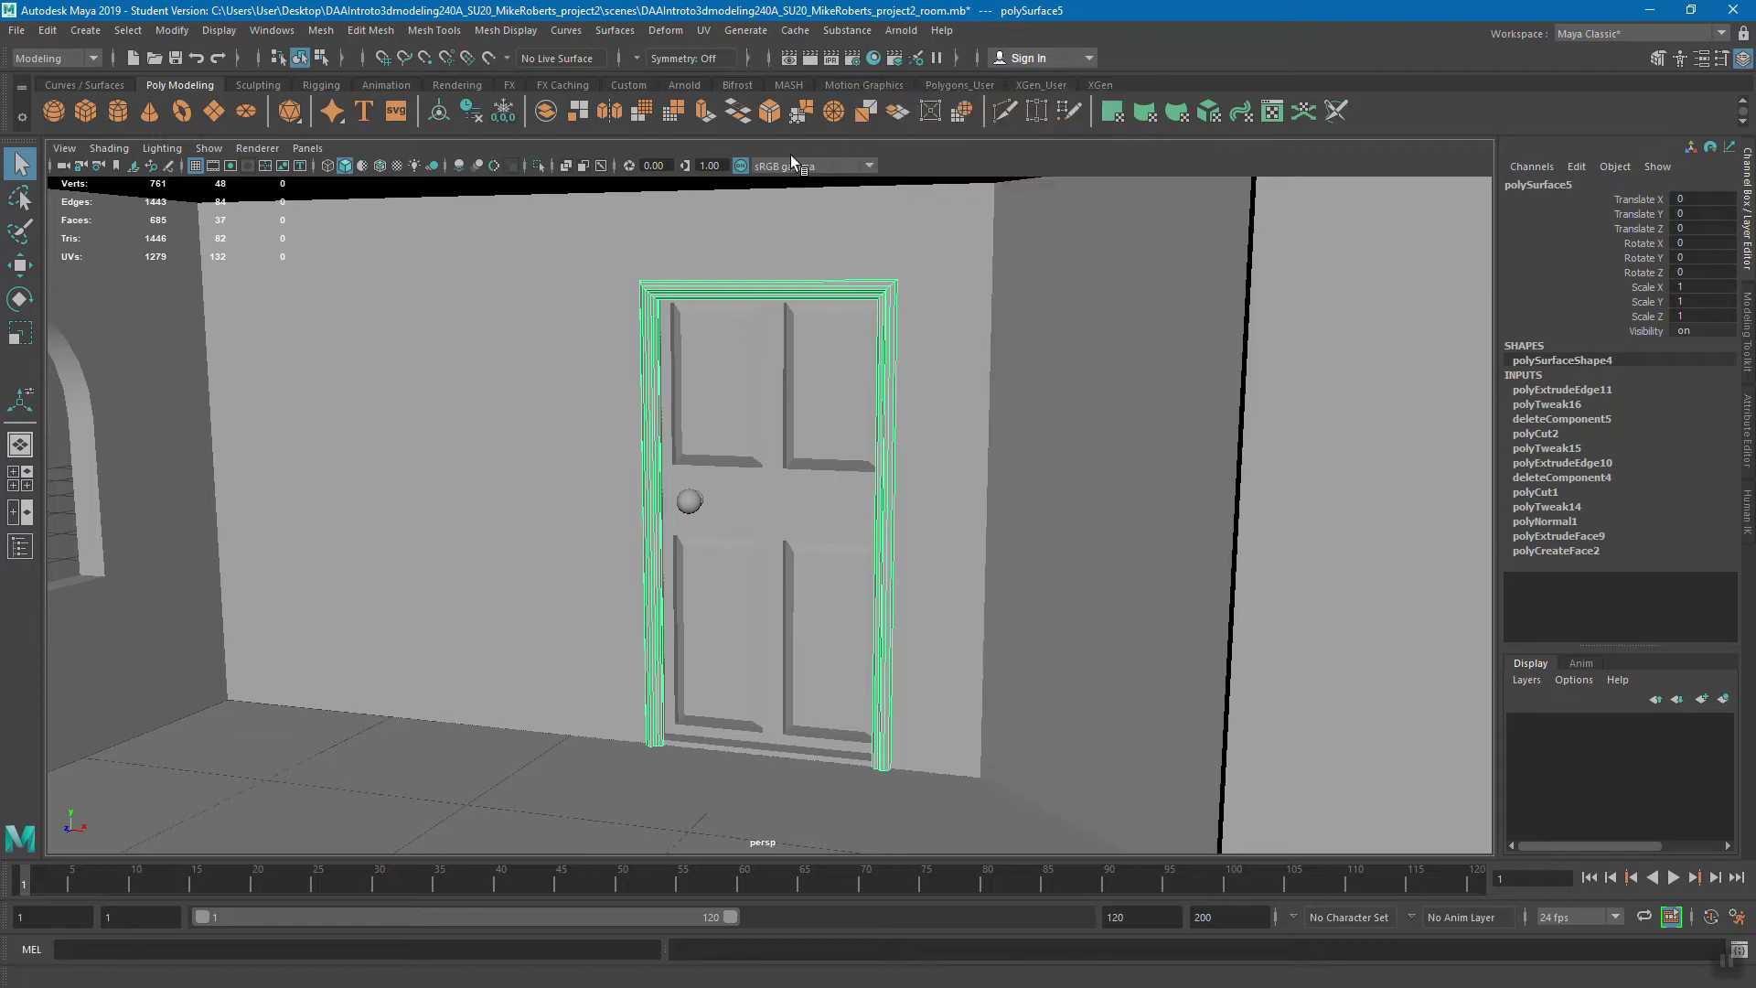
pyautogui.moveTo(956, 385)
pyautogui.keyDown('alt'); pyautogui.mouseDown()
pyautogui.moveTo(787, 380)
pyautogui.moveTo(876, 330)
pyautogui.moveTo(965, 424)
pyautogui.moveTo(953, 407)
pyautogui.mouseUp(); pyautogui.keyUp('alt')
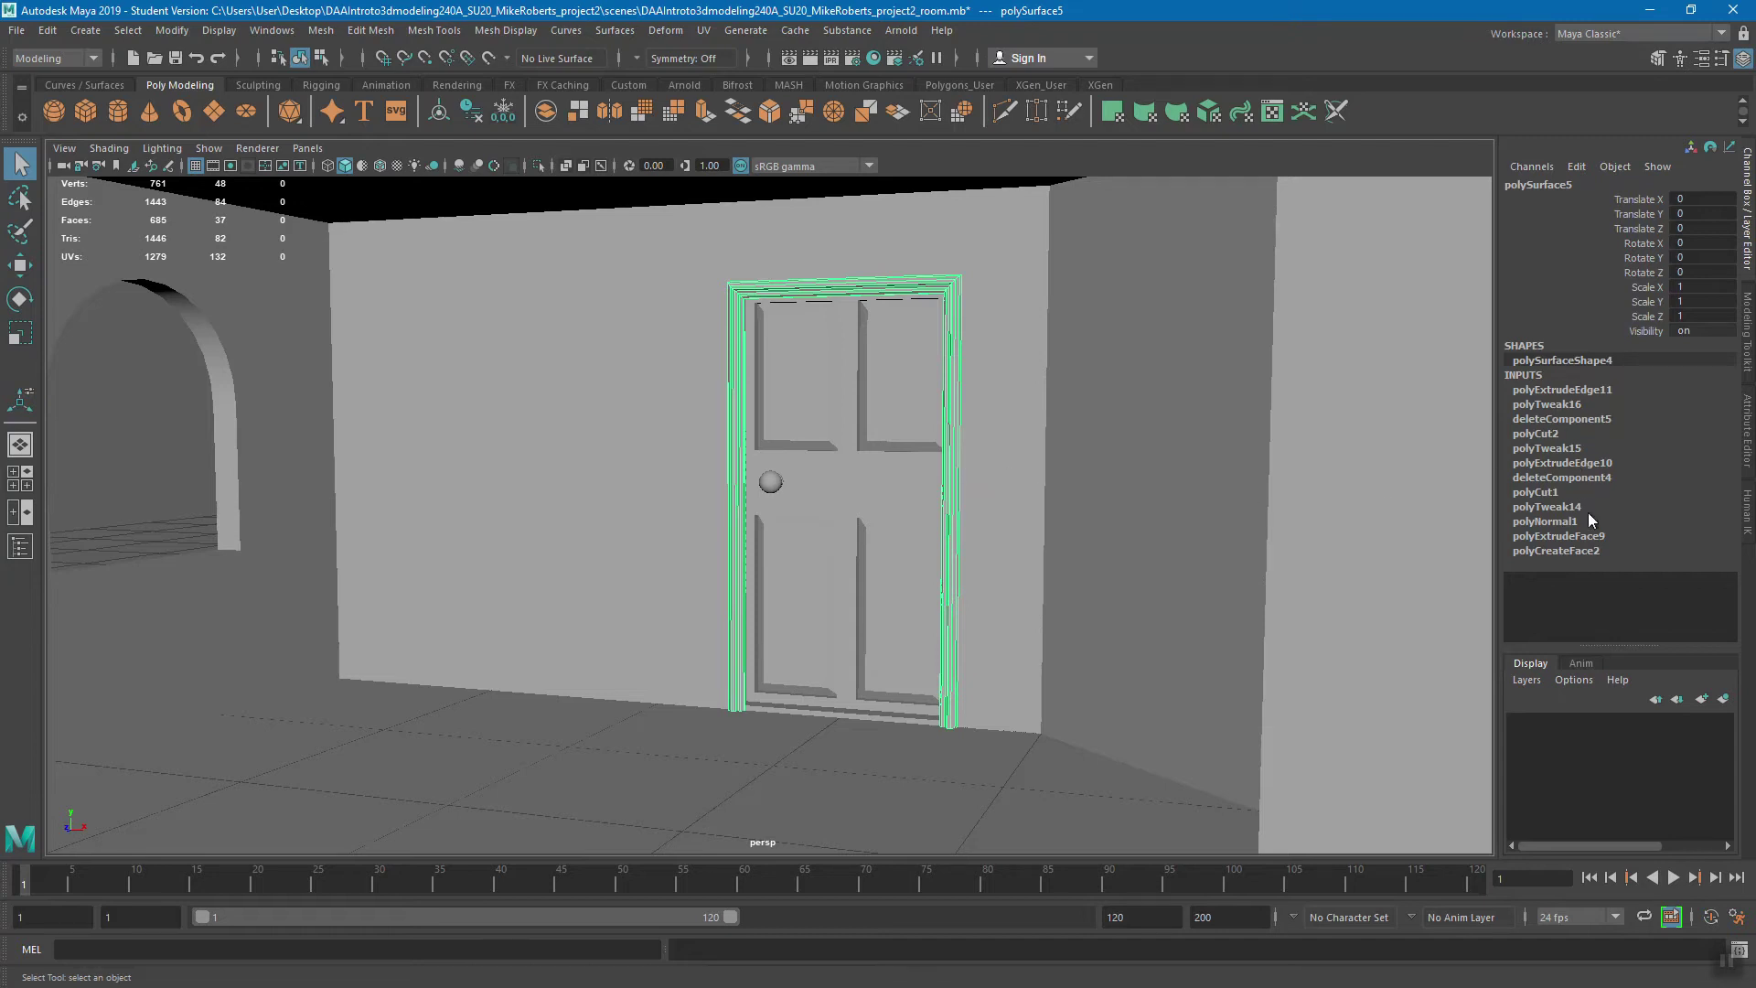
pyautogui.keyDown('alt'); pyautogui.moveTo(917, 447); pyautogui.dragTo(944, 439); pyautogui.keyUp('alt')
pyautogui.keyDown('alt'); pyautogui.moveTo(945, 439); pyautogui.dragTo(659, 413, button='right'); pyautogui.keyUp('alt')
pyautogui.keyDown('alt'); pyautogui.moveTo(659, 413); pyautogui.dragTo(710, 397); pyautogui.keyUp('alt')
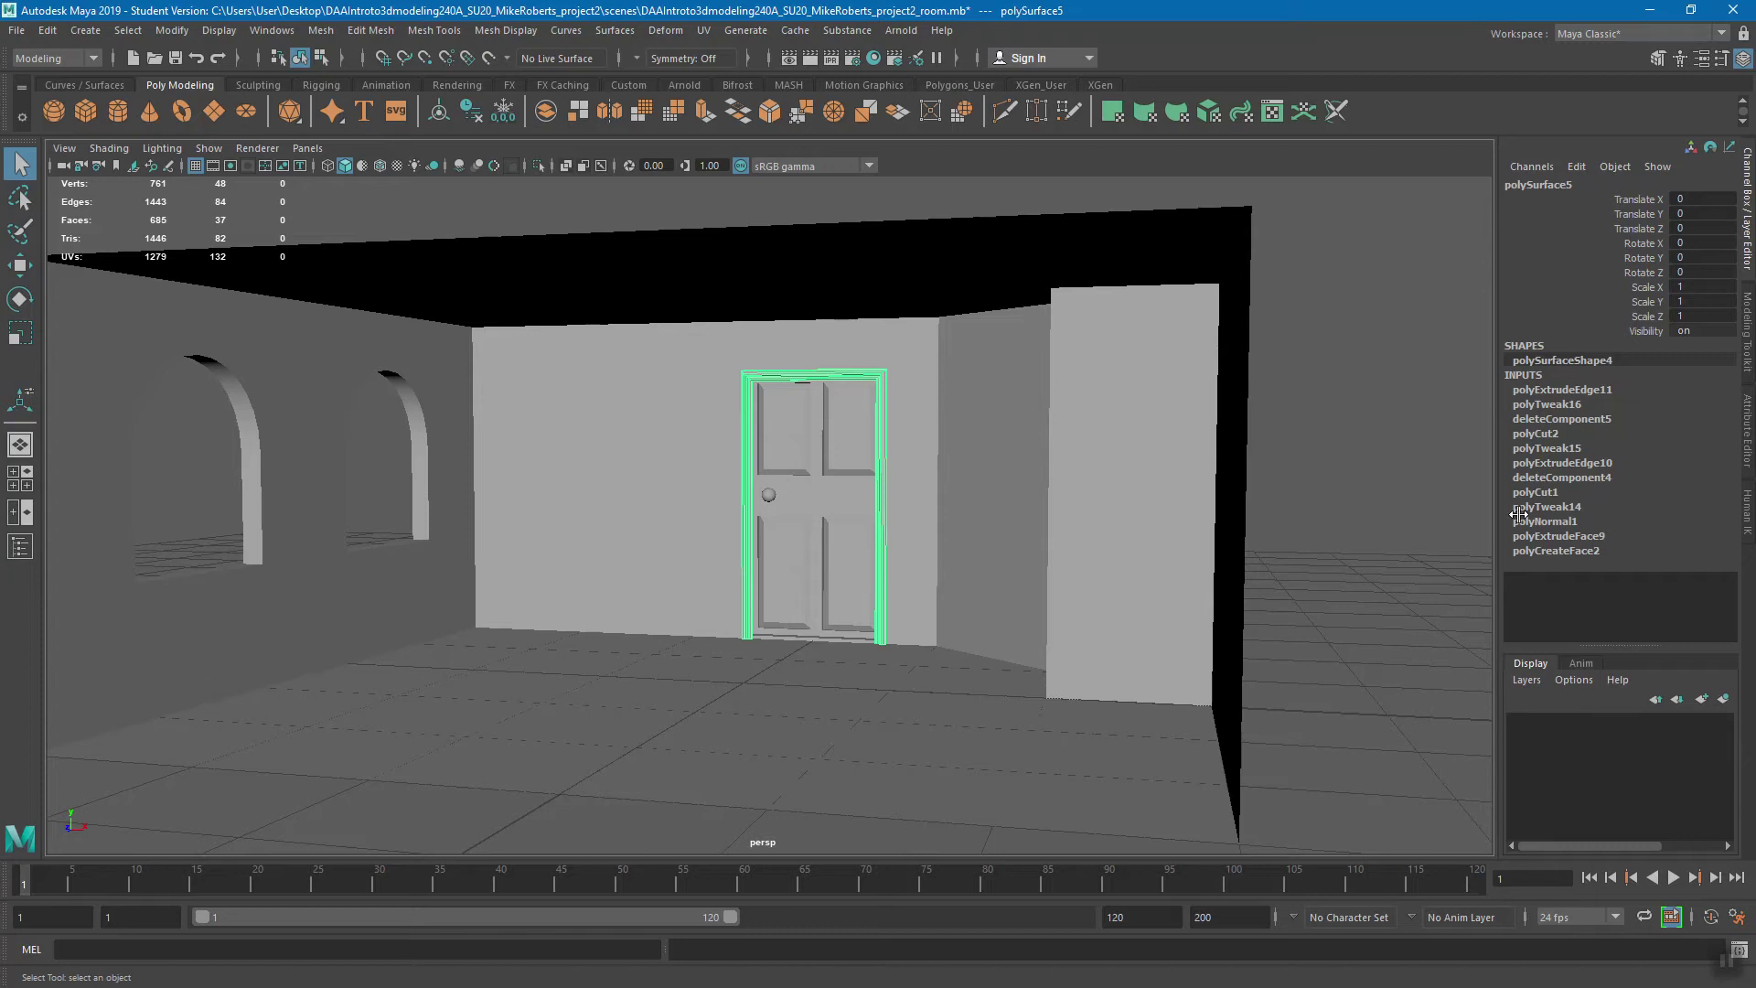
pyautogui.keyDown('alt'); pyautogui.moveTo(1088, 463); pyautogui.dragTo(788, 414, button='right'); pyautogui.keyUp('alt')
pyautogui.keyDown('alt'); pyautogui.moveTo(788, 414); pyautogui.dragTo(886, 401); pyautogui.keyUp('alt')
pyautogui.keyDown('alt'); pyautogui.moveTo(885, 400); pyautogui.dragTo(878, 426, button='right'); pyautogui.keyUp('alt')
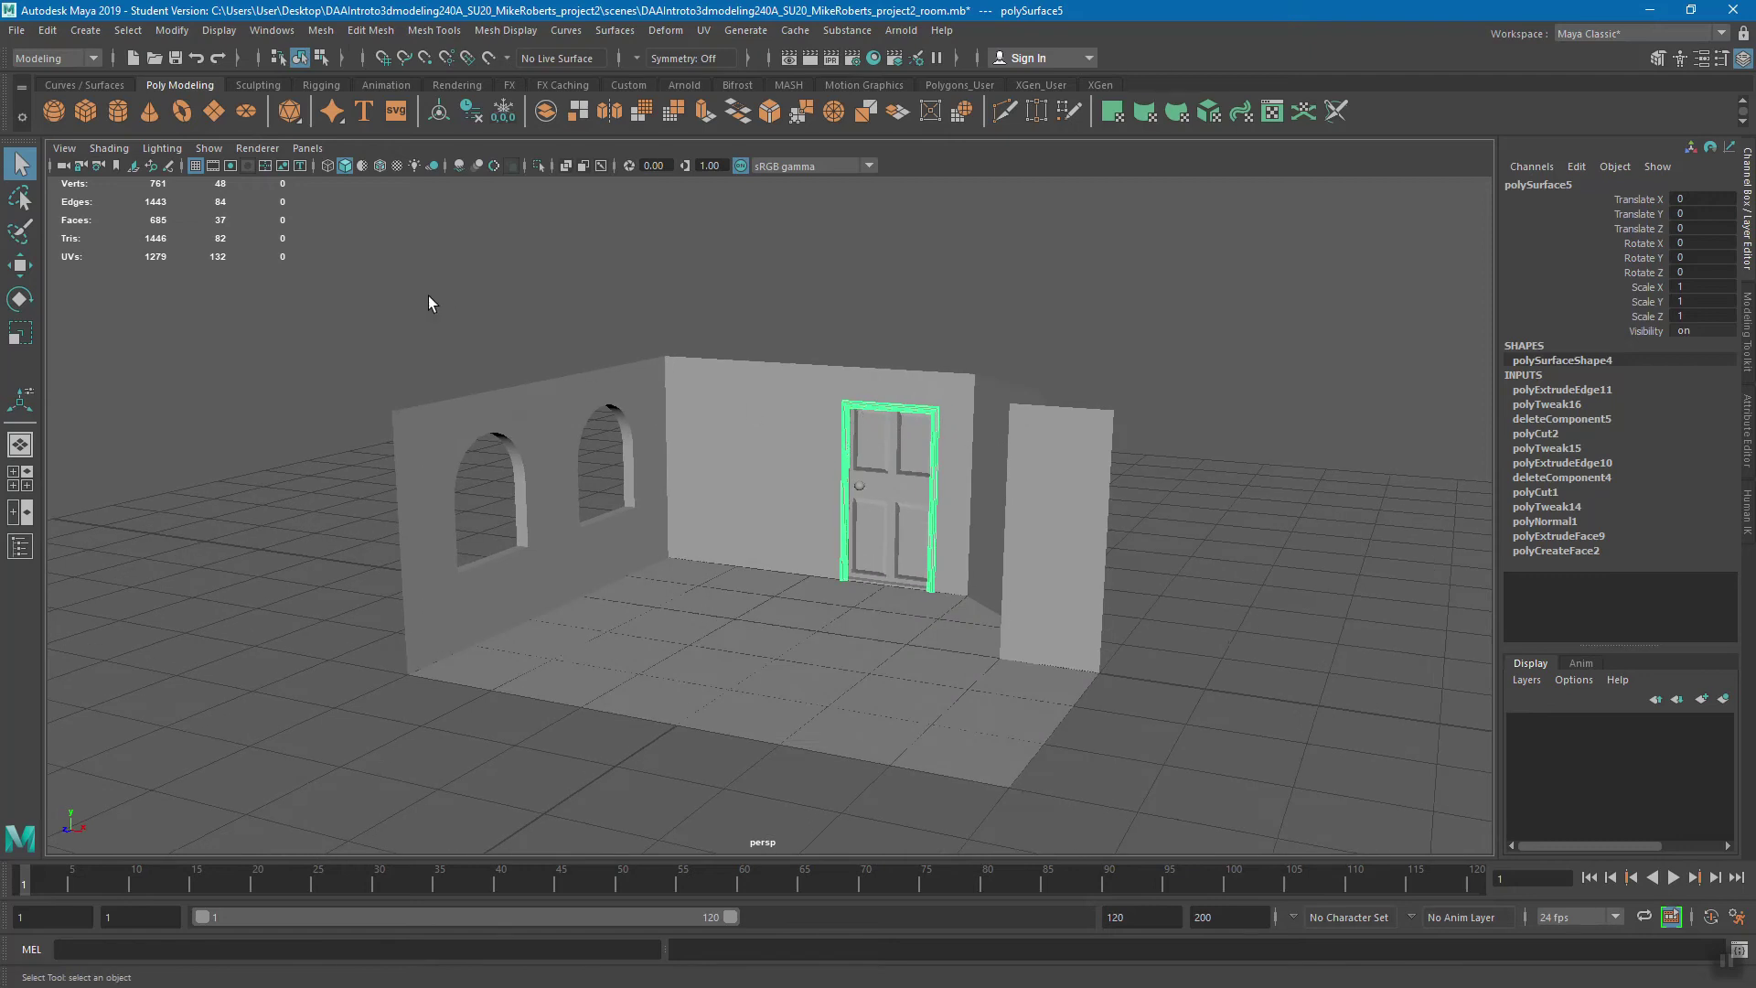
# - Show the Outliner and delete the construction history of all the room, door, knob and trim meshes
pyautogui.click(271, 29)
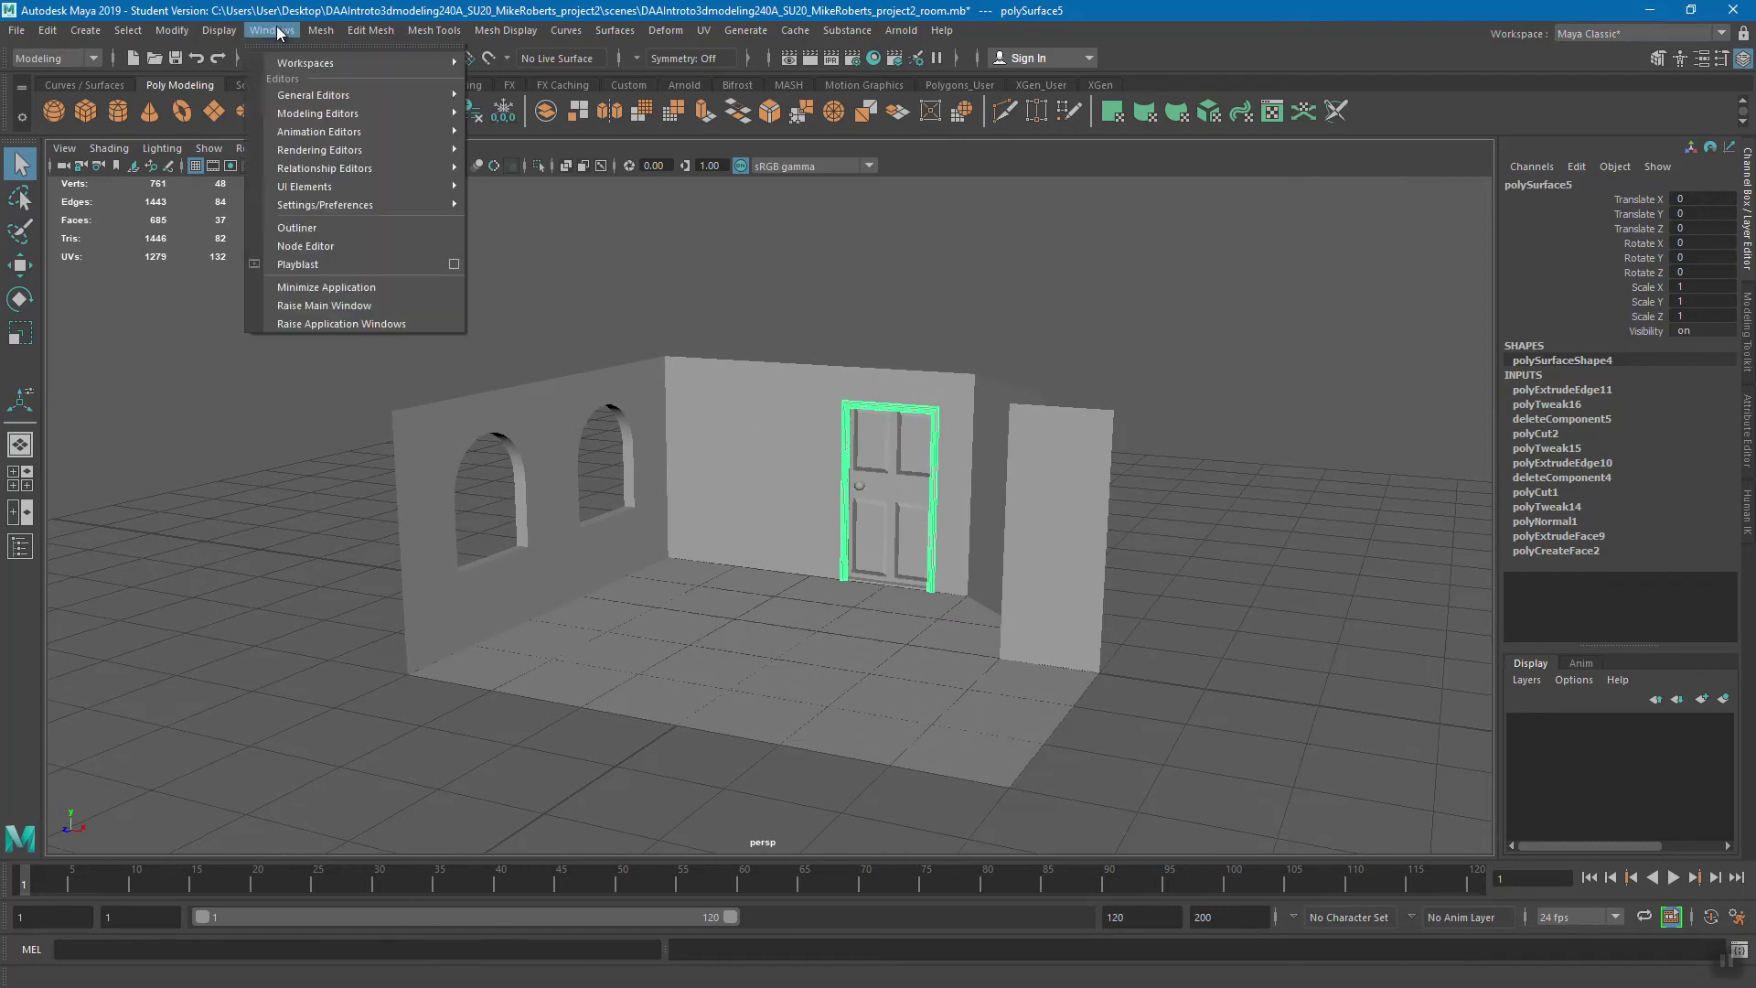
pyautogui.click(335, 227)
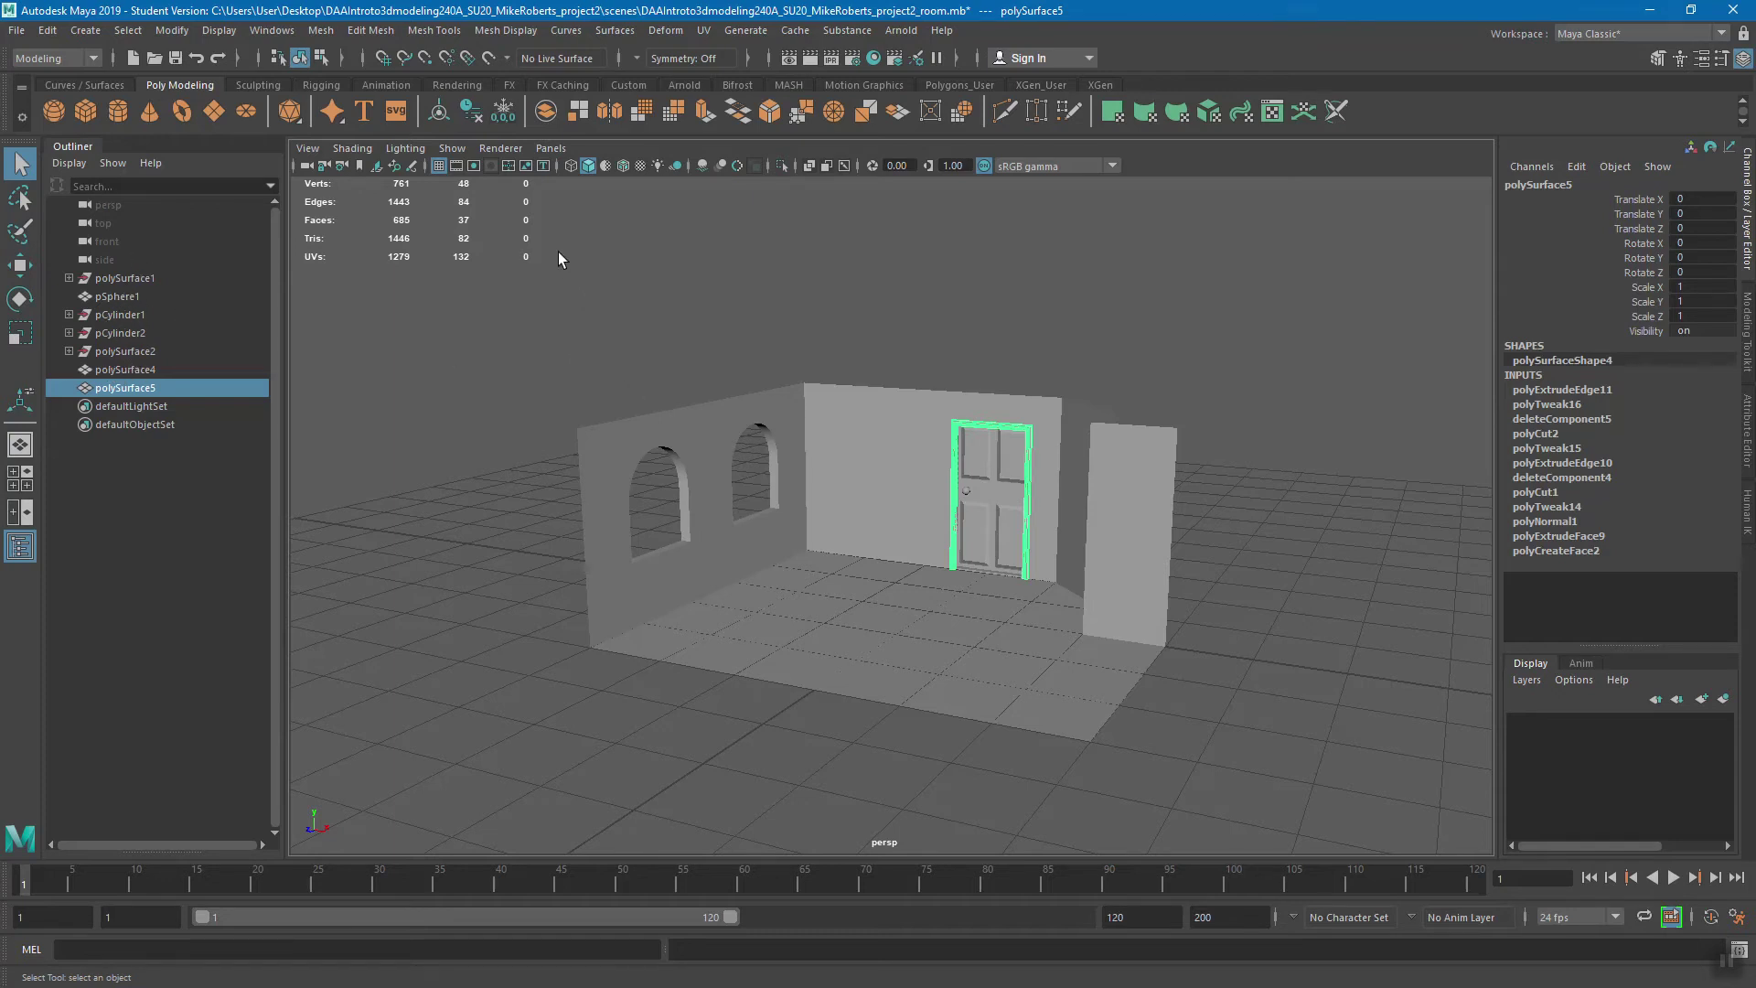
pyautogui.moveTo(555, 244); pyautogui.dragTo(1317, 828)
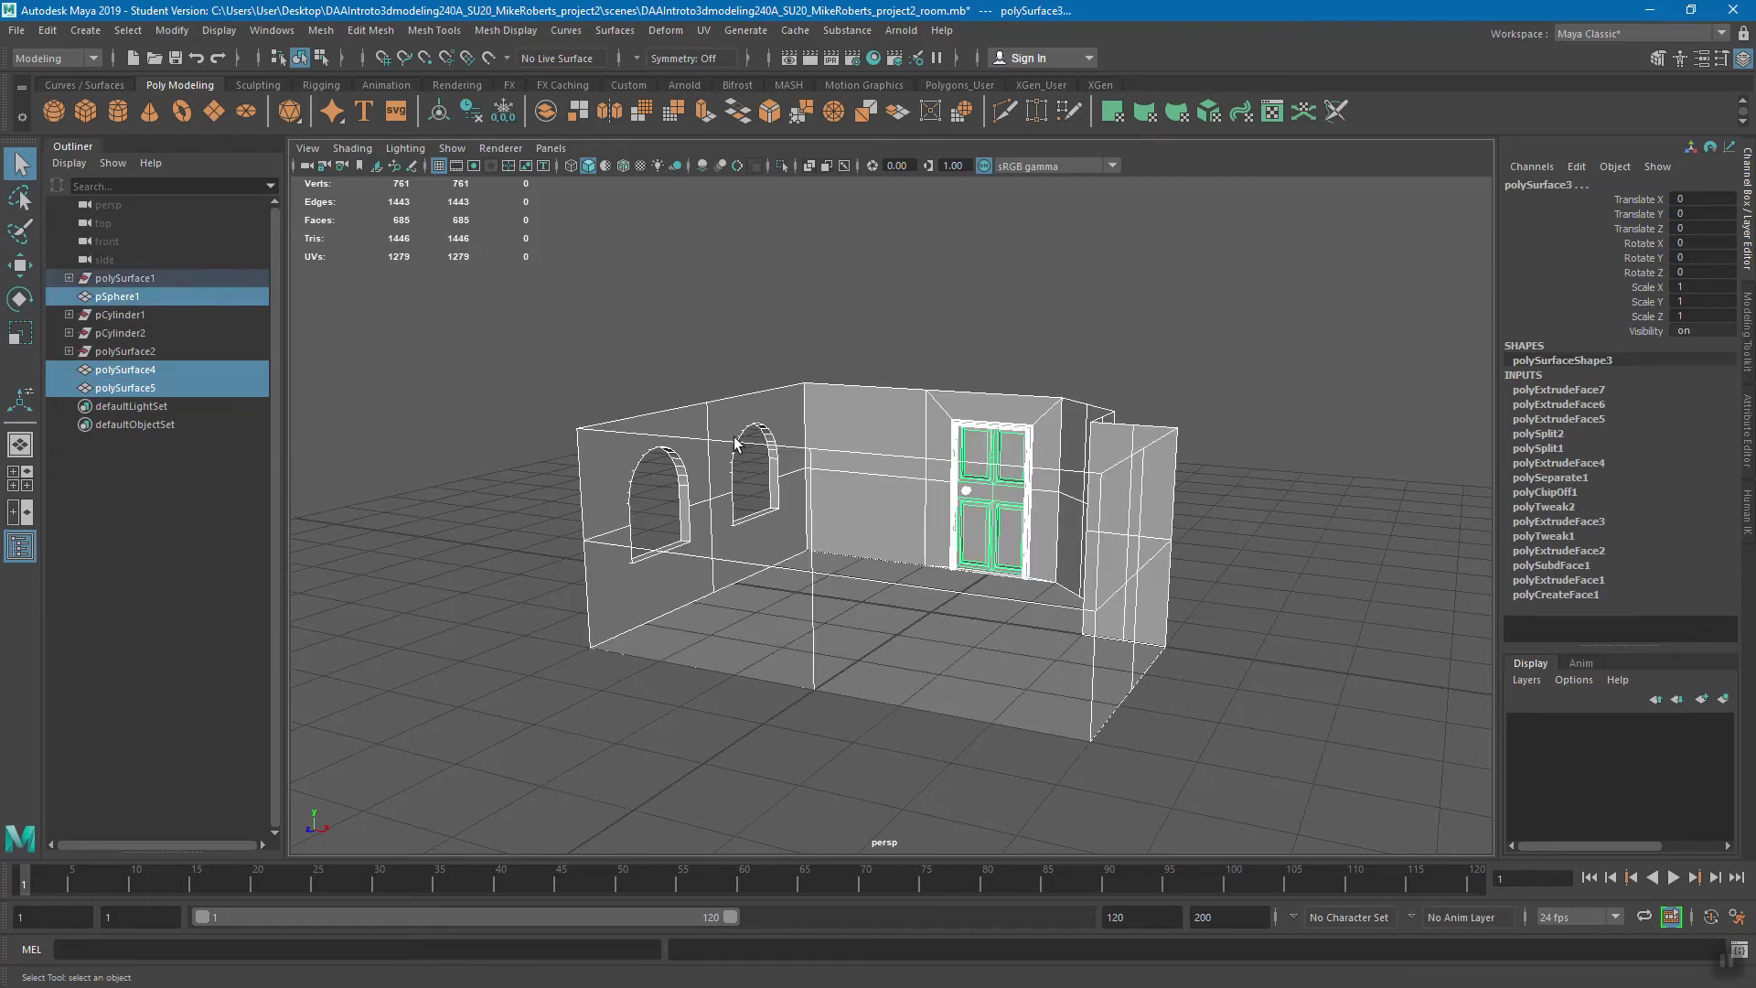
pyautogui.click(47, 31)
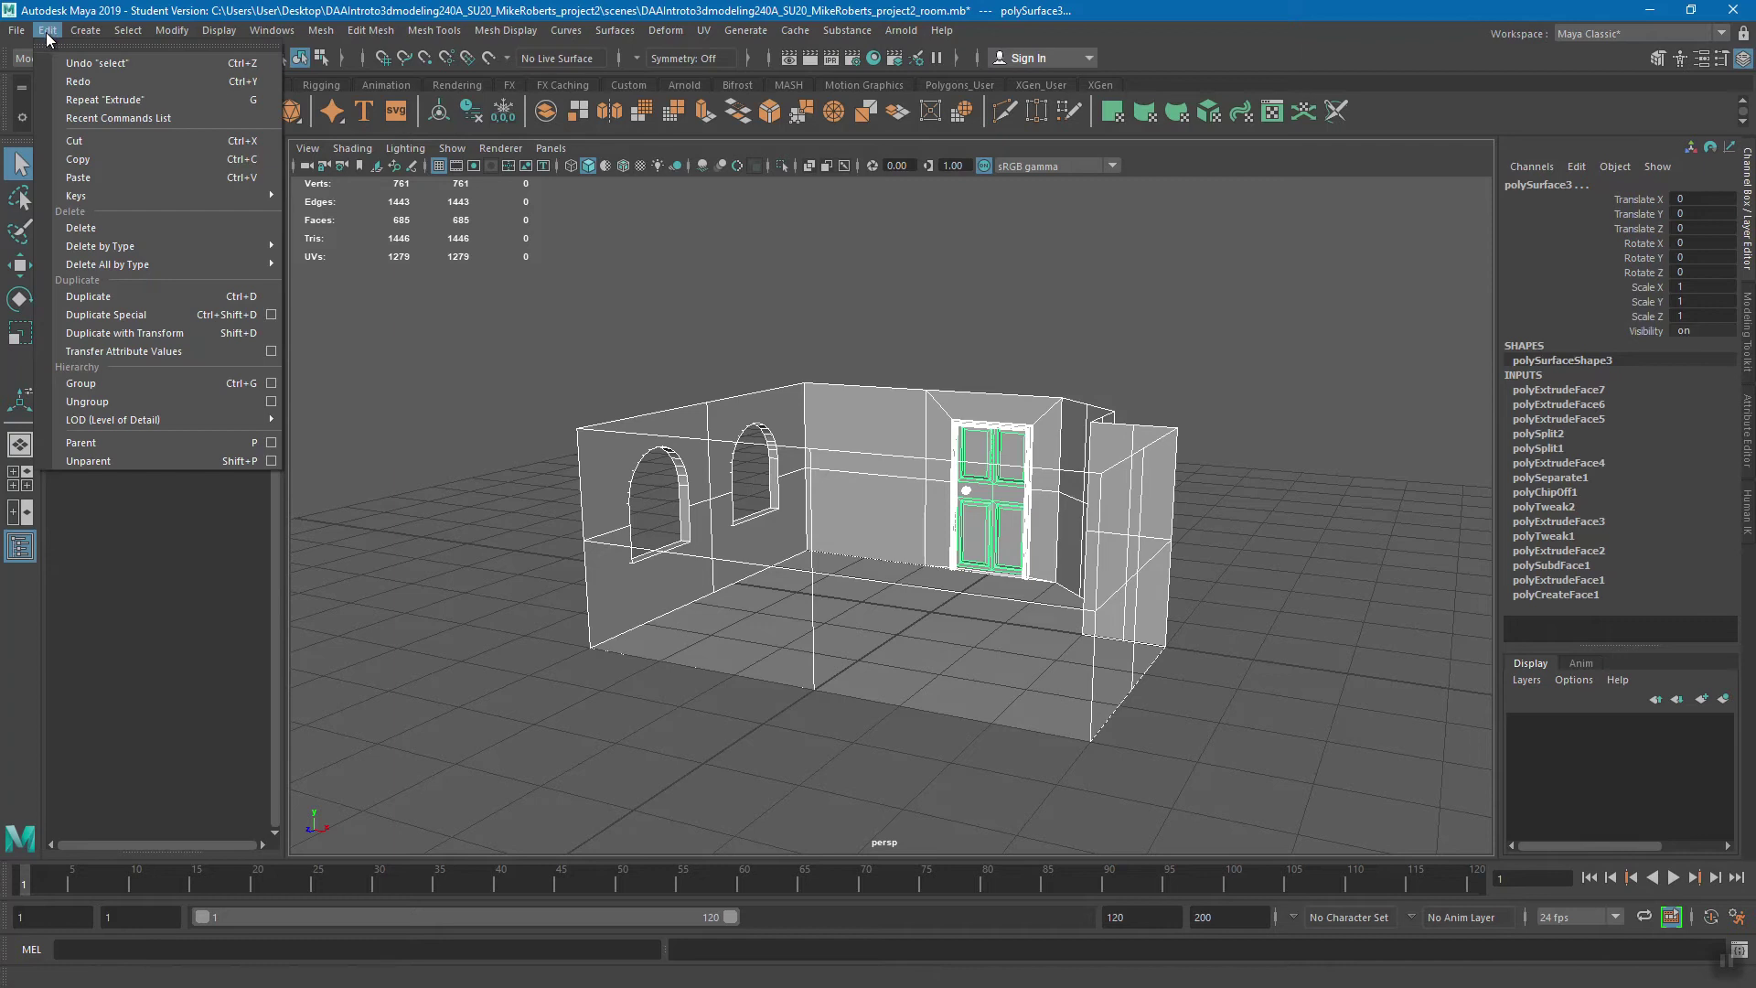
pyautogui.moveTo(112, 248)
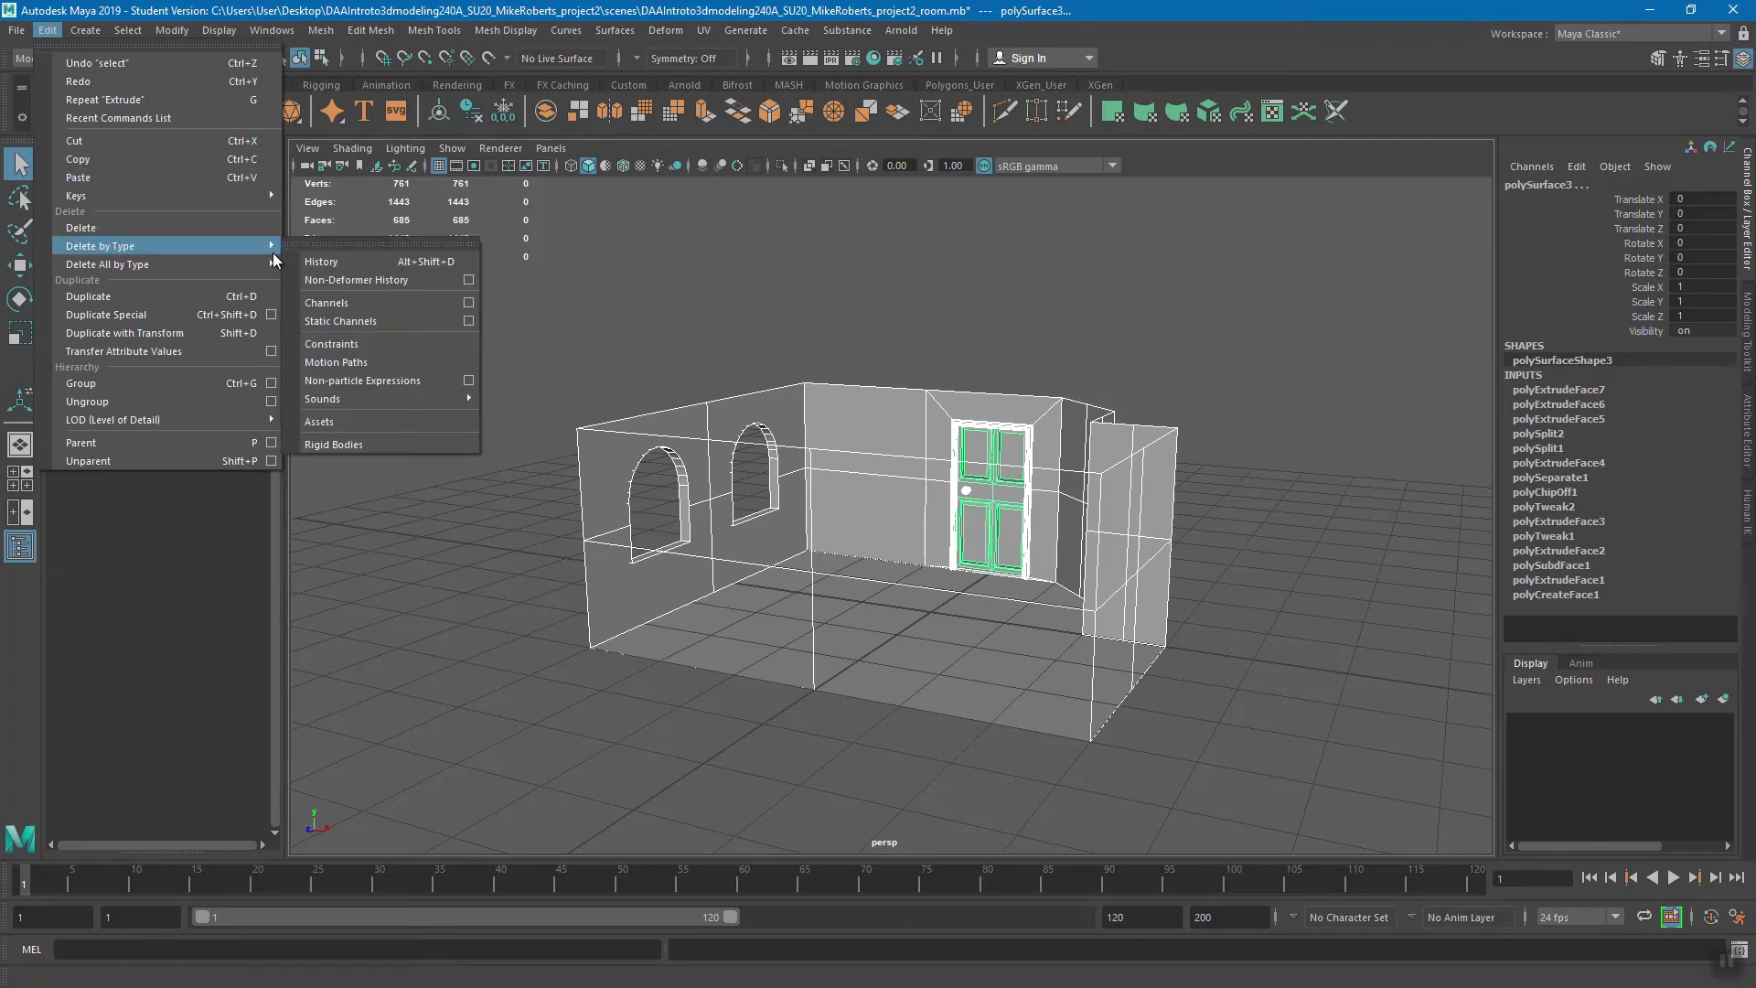
pyautogui.click(430, 262)
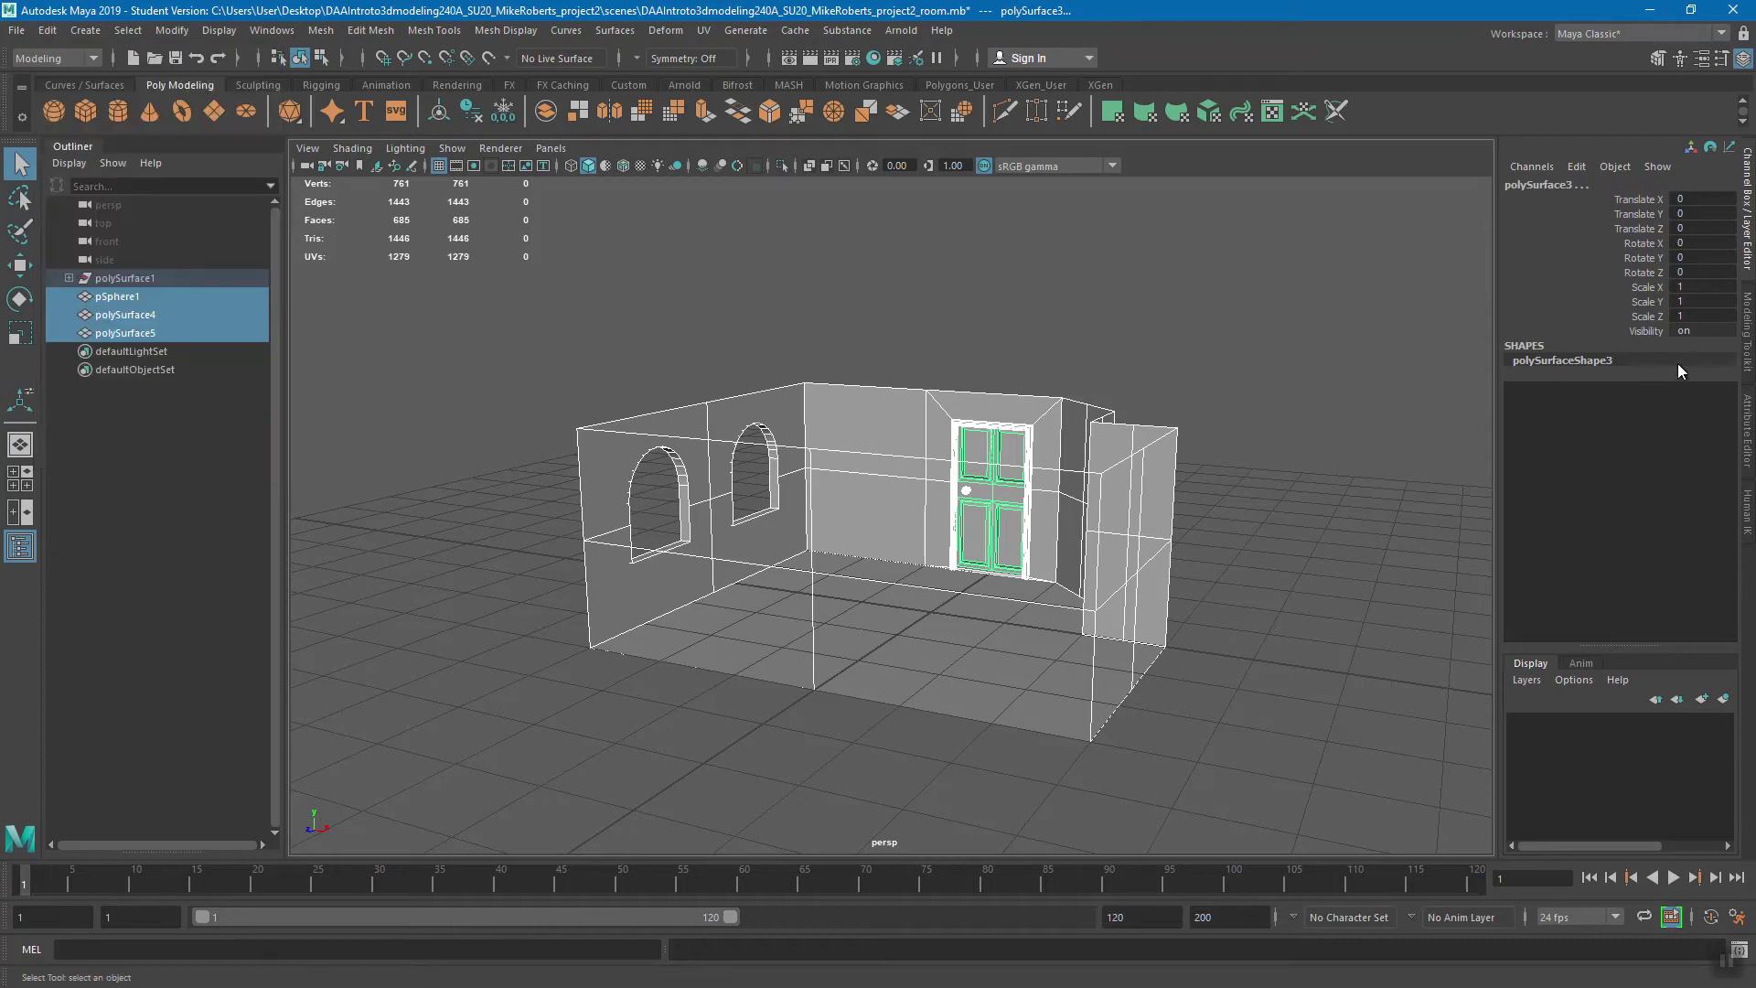
# - Check the room, door, doorknob and door trim one by one for remaining construction history
pyautogui.click(889, 403)
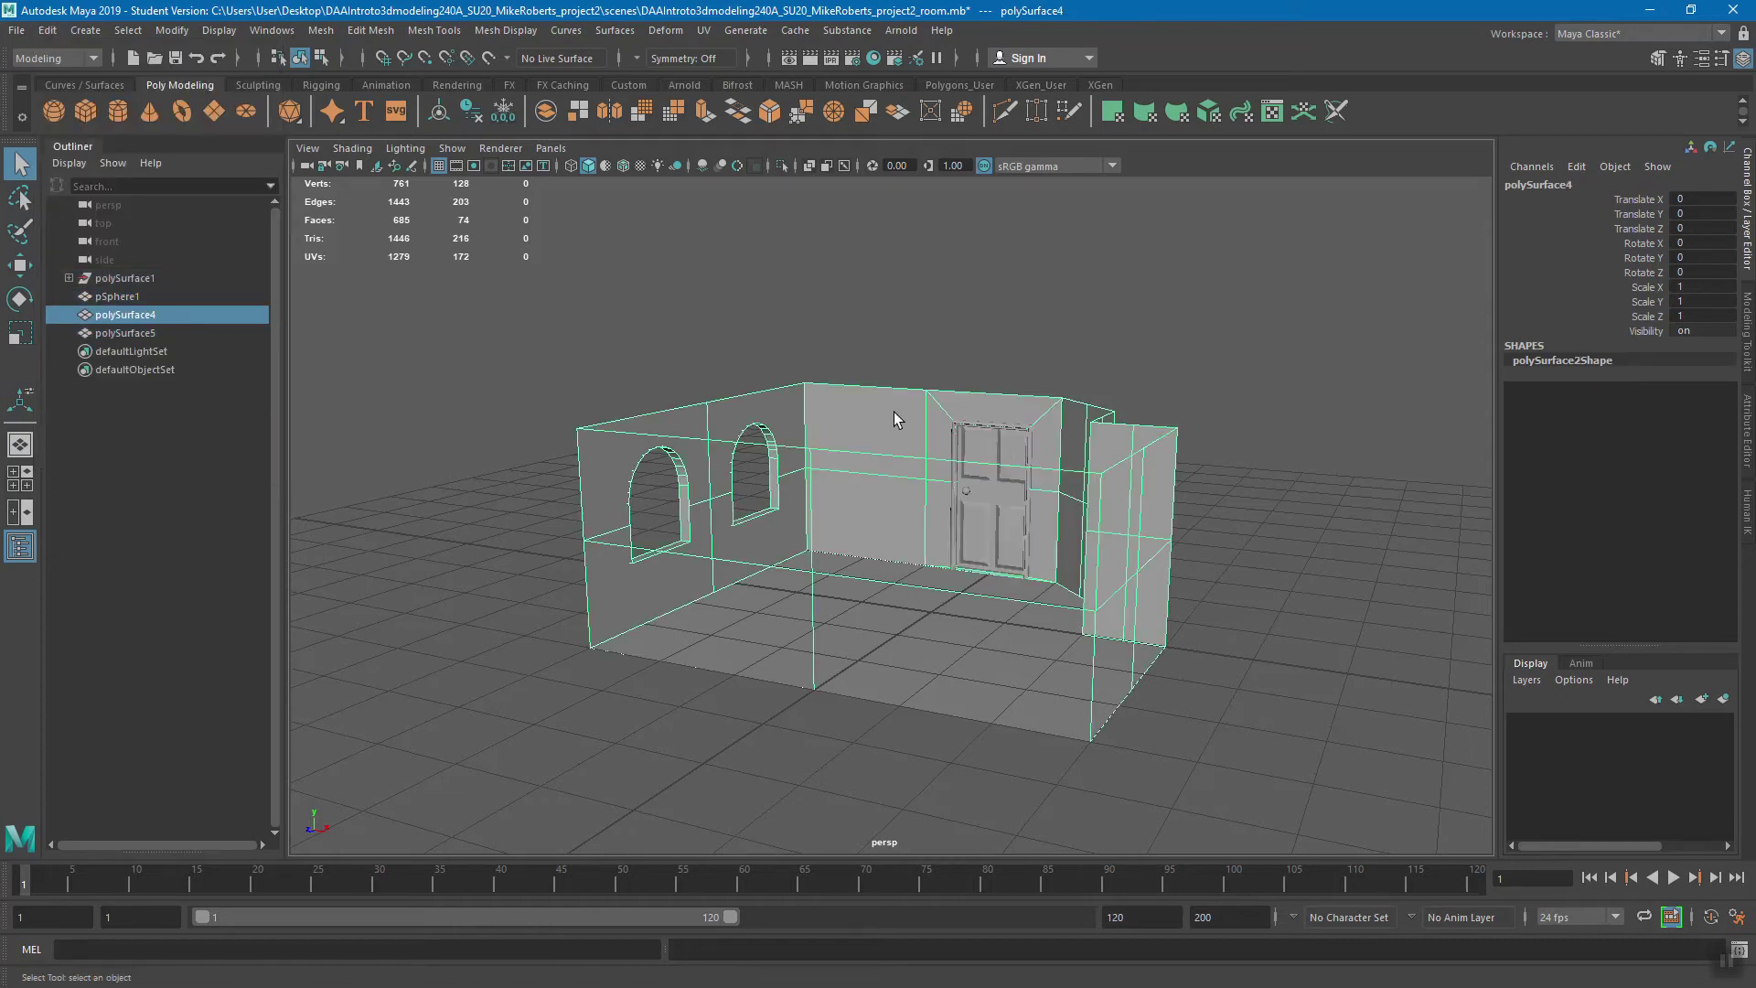
pyautogui.press('f')
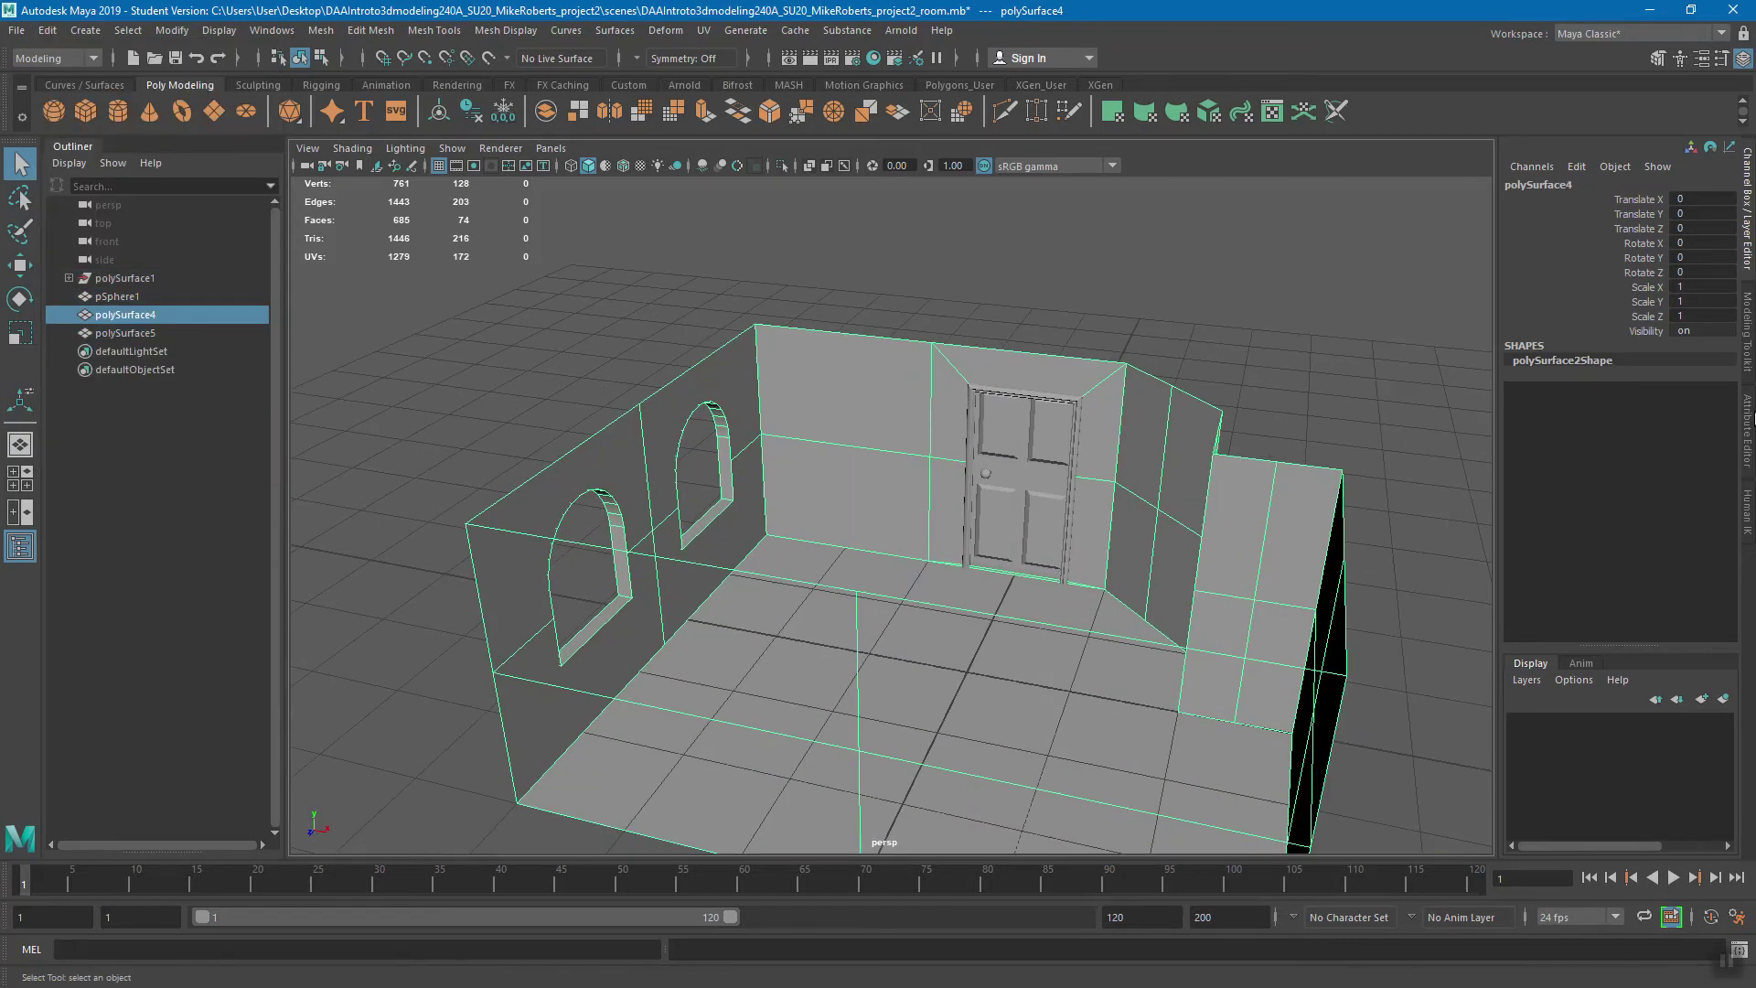
pyautogui.click(1064, 416)
pyautogui.press('f')
pyautogui.scroll(3, 879, 462)
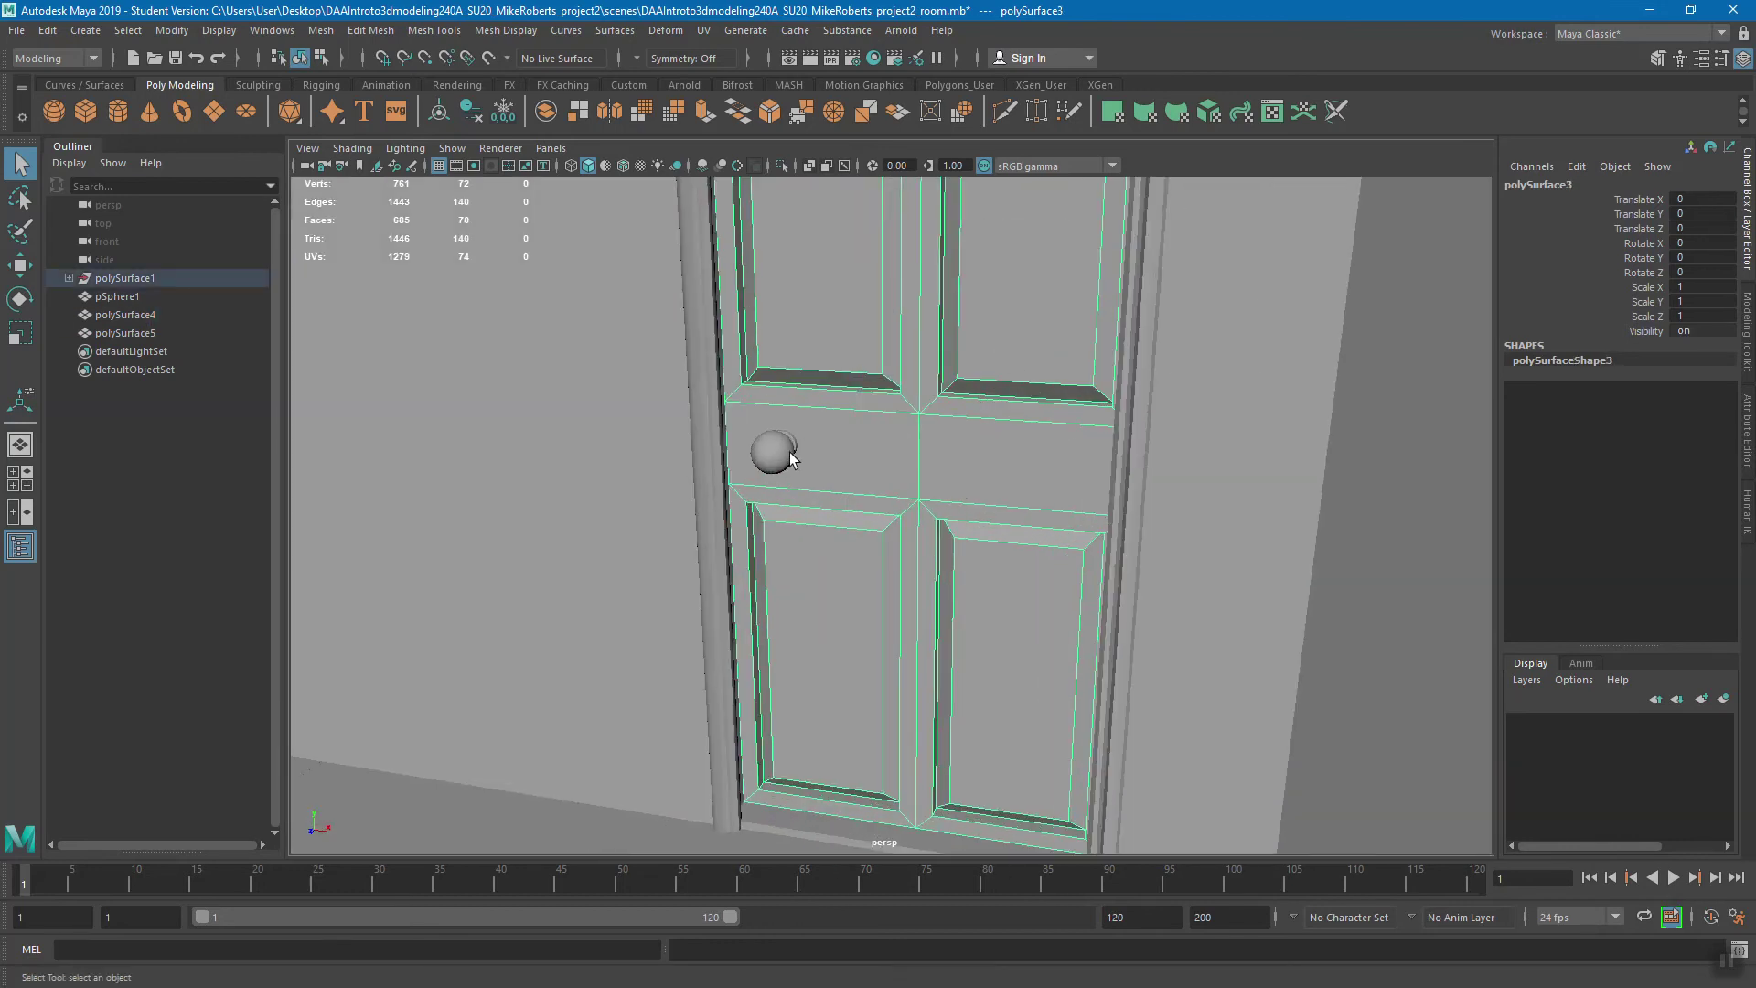
pyautogui.click(789, 448)
pyautogui.click(719, 425)
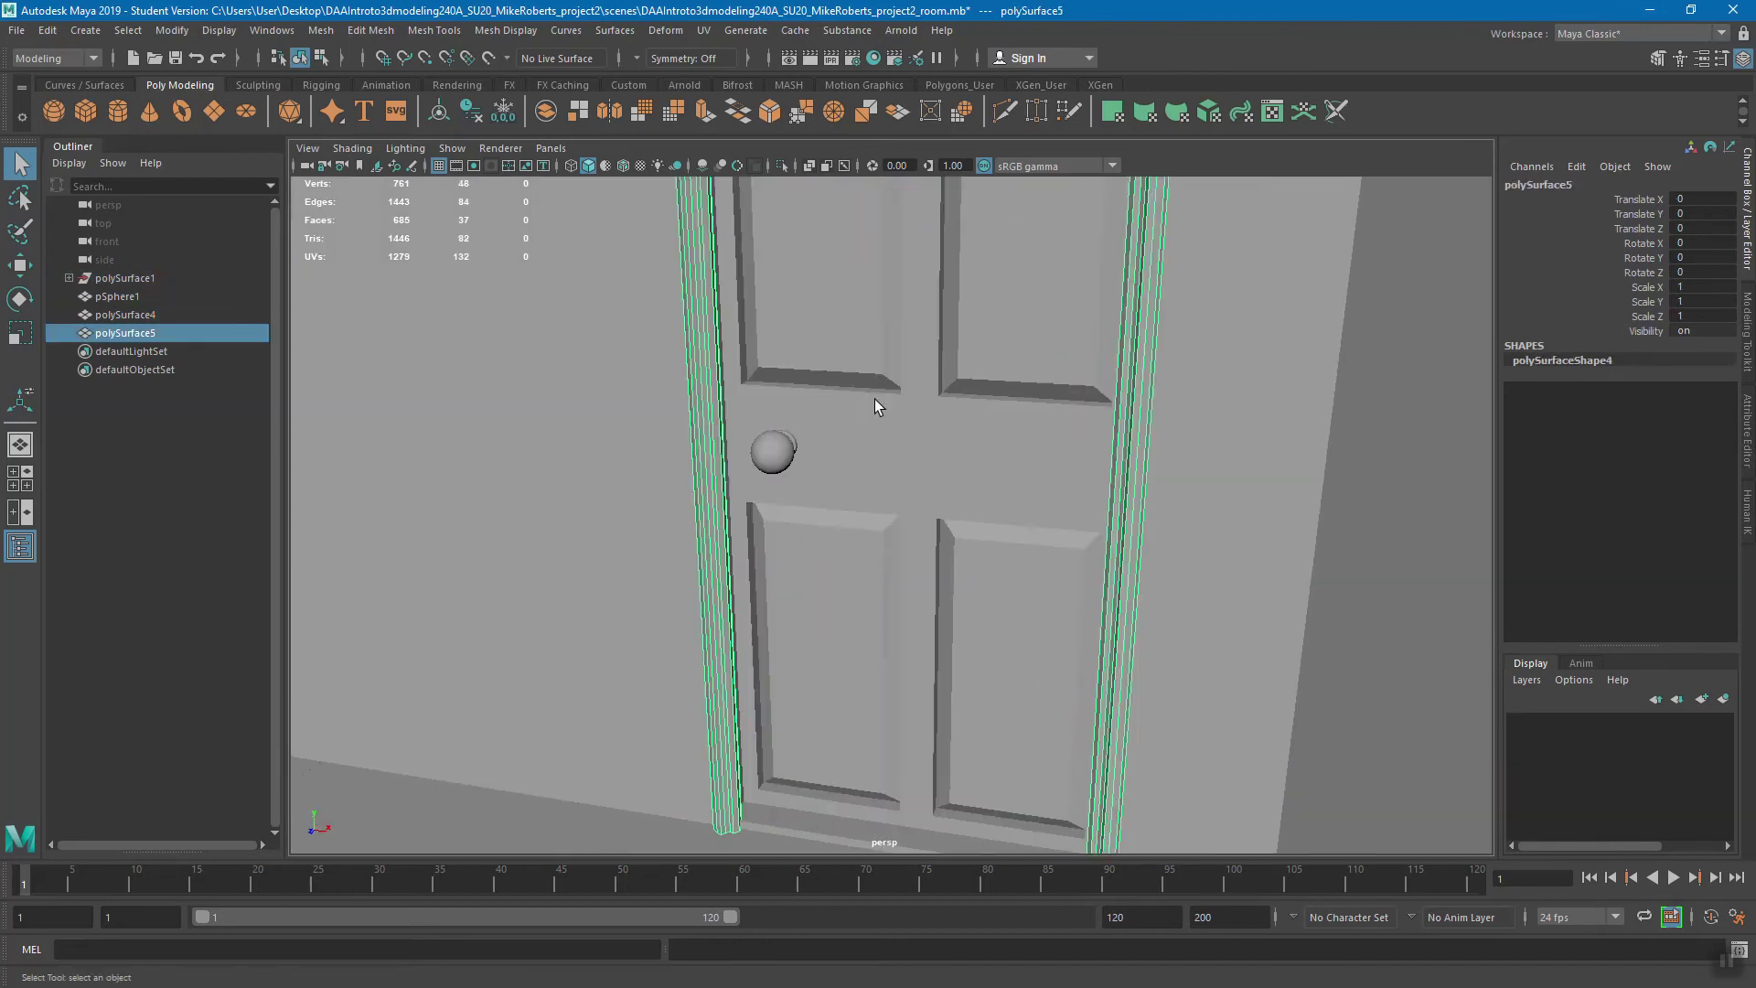
pyautogui.press('f')
pyautogui.press('a')
pyautogui.keyDown('alt'); pyautogui.moveTo(842, 371); pyautogui.dragTo(827, 393); pyautogui.keyUp('alt')
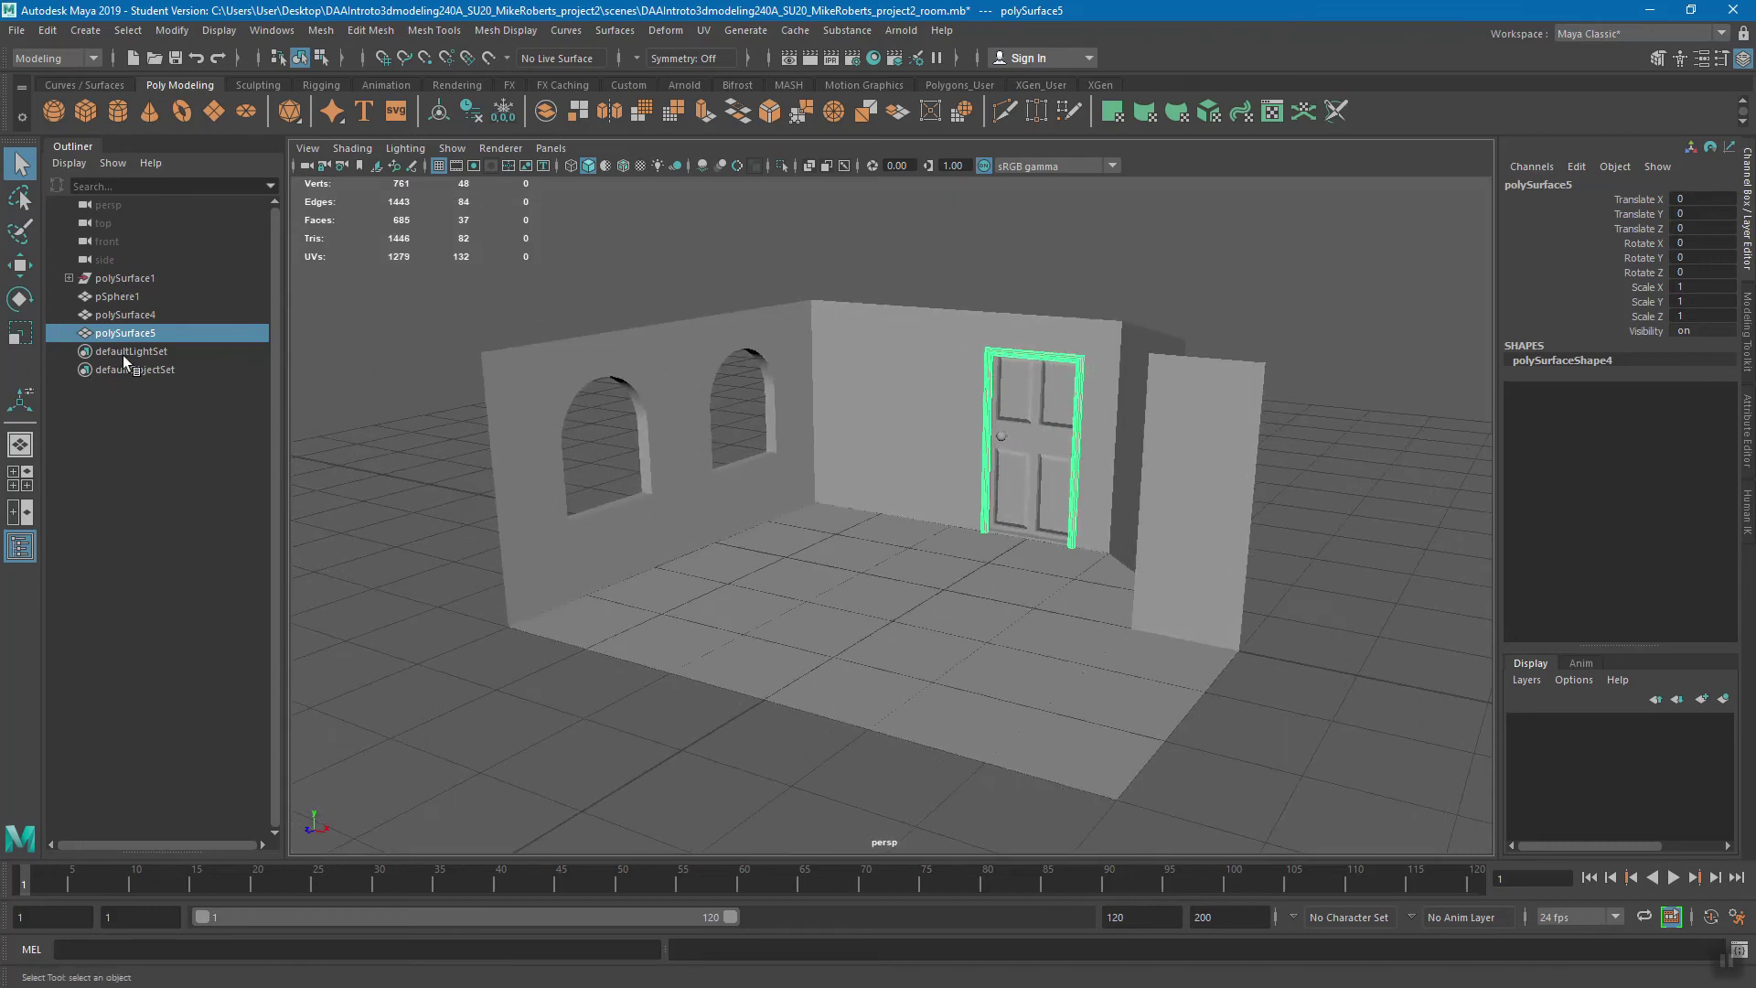
# - Ungroup the leftover polySurface1 group so the door mesh stands on its own in the scene hierarchy
pyautogui.scroll(-3, 600, 382)
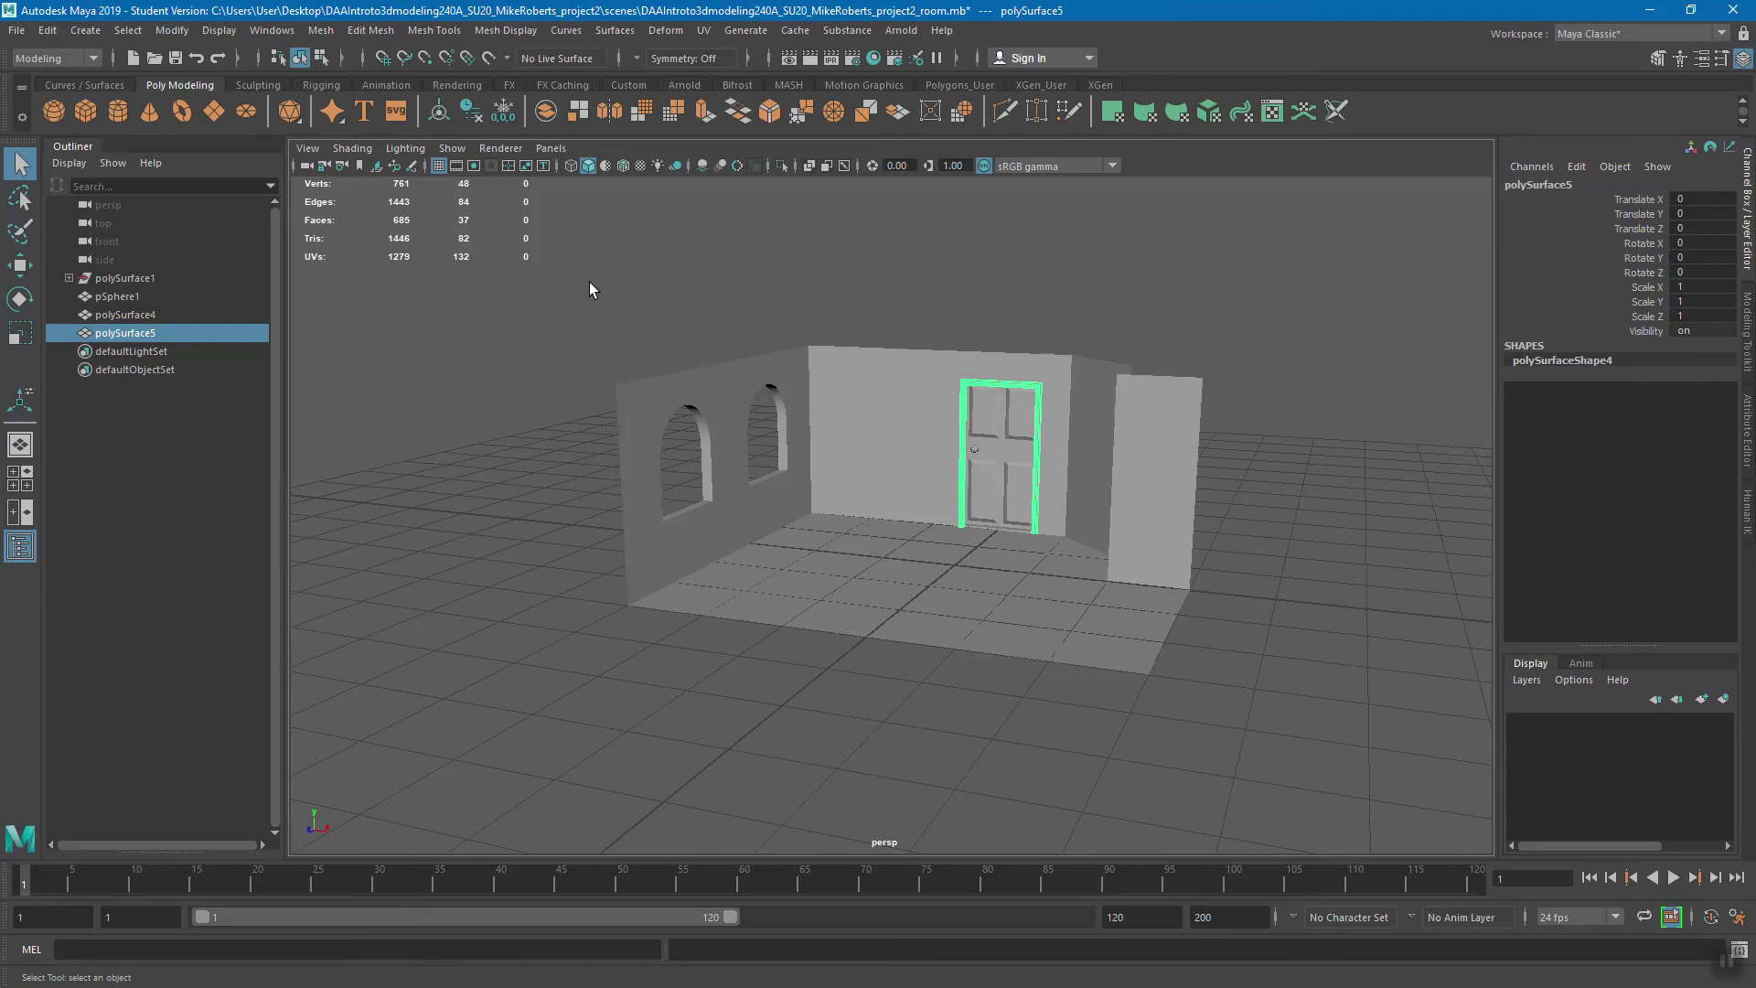
pyautogui.click(131, 279)
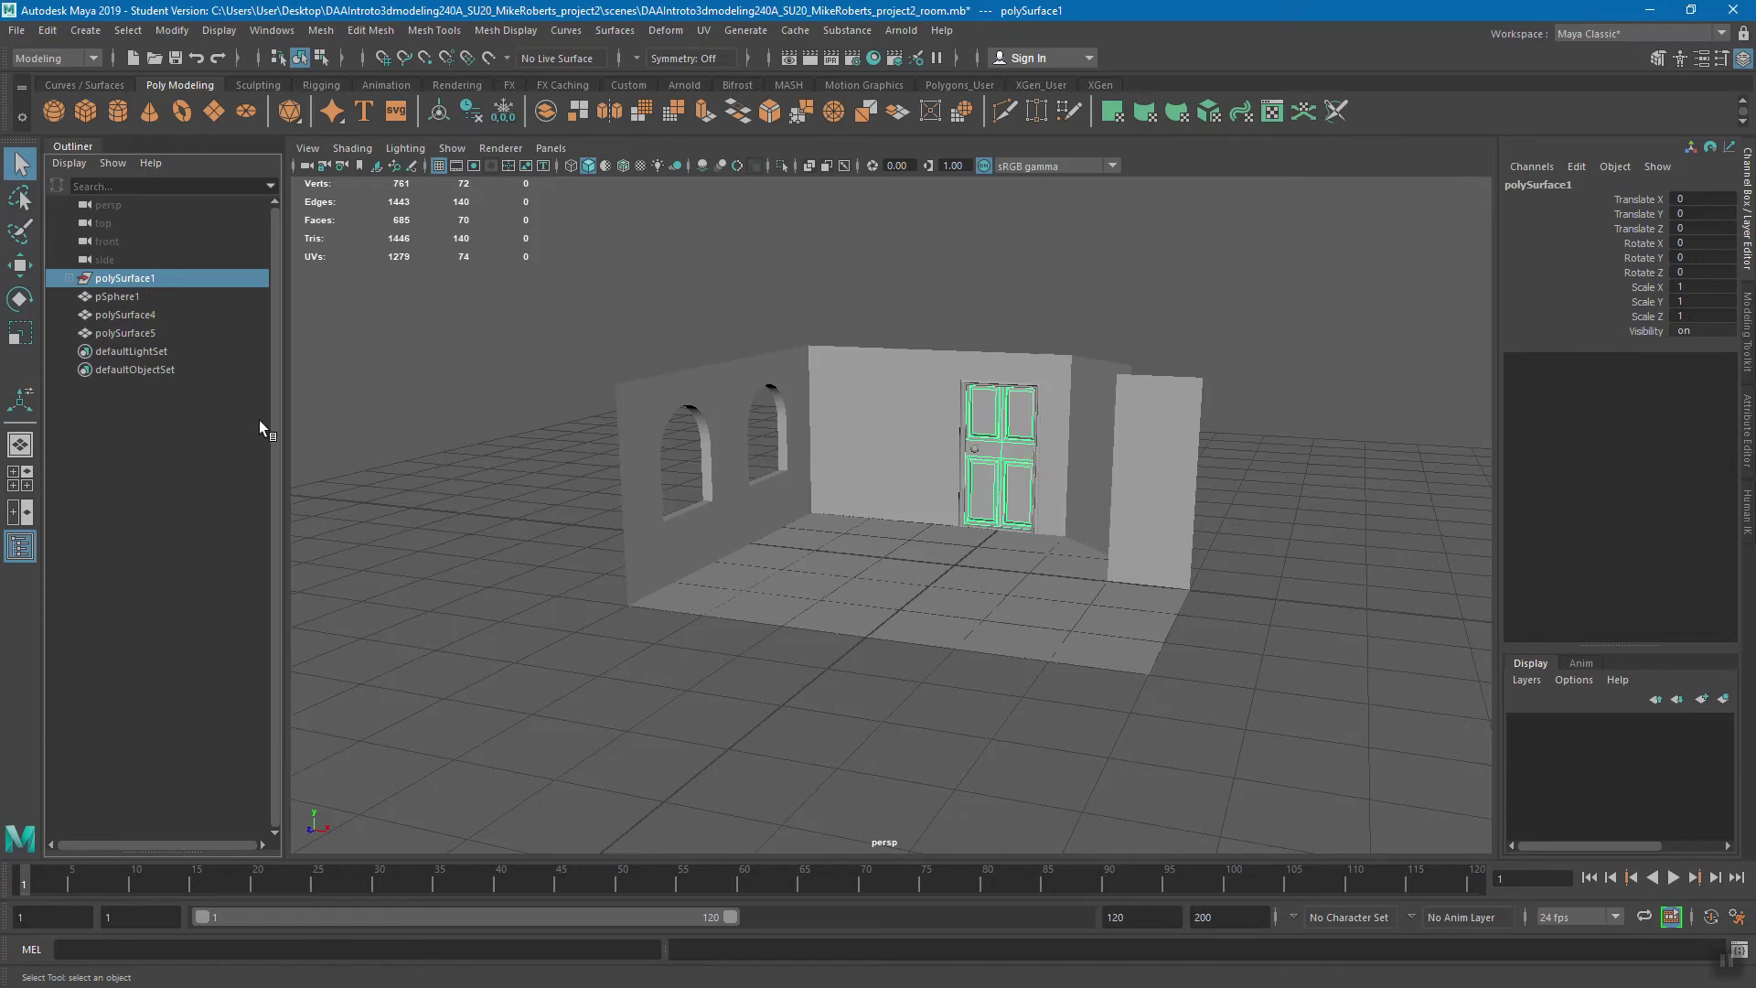
pyautogui.click(132, 297)
pyautogui.click(151, 277)
pyautogui.click(272, 30)
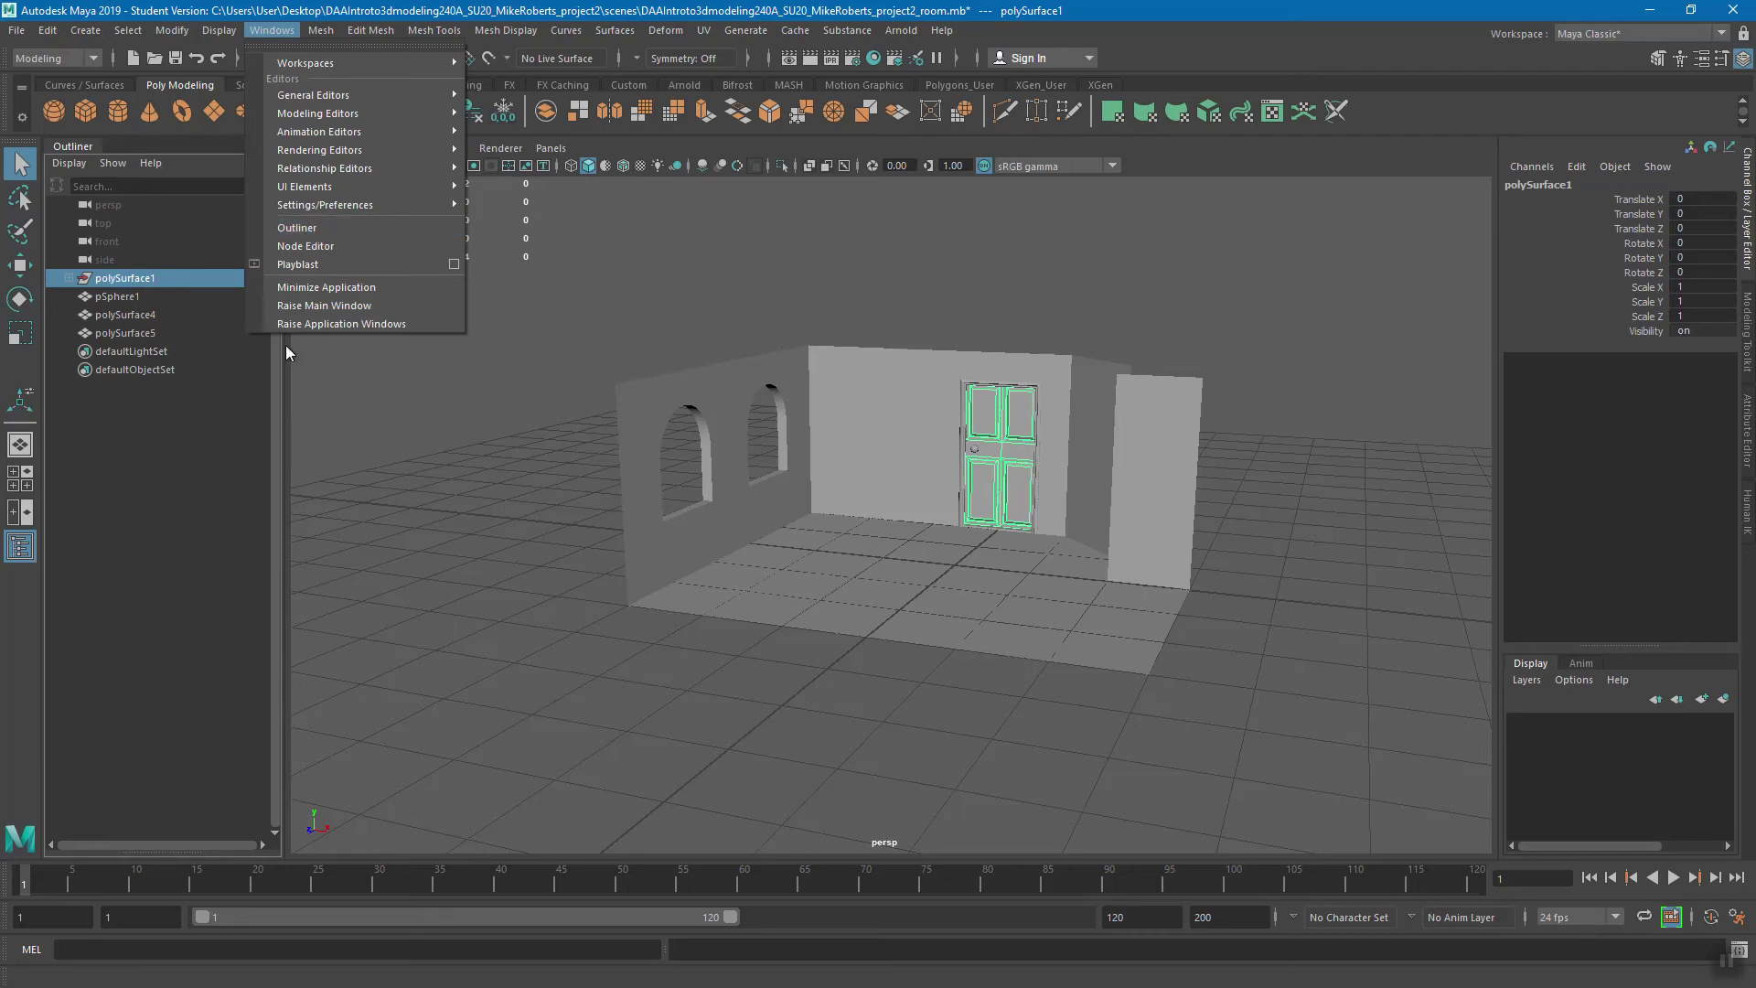
pyautogui.keyDown('alt'); pyautogui.moveTo(497, 402); pyautogui.dragTo(499, 409, button='middle'); pyautogui.keyUp('alt')
pyautogui.scroll(2, 498, 409)
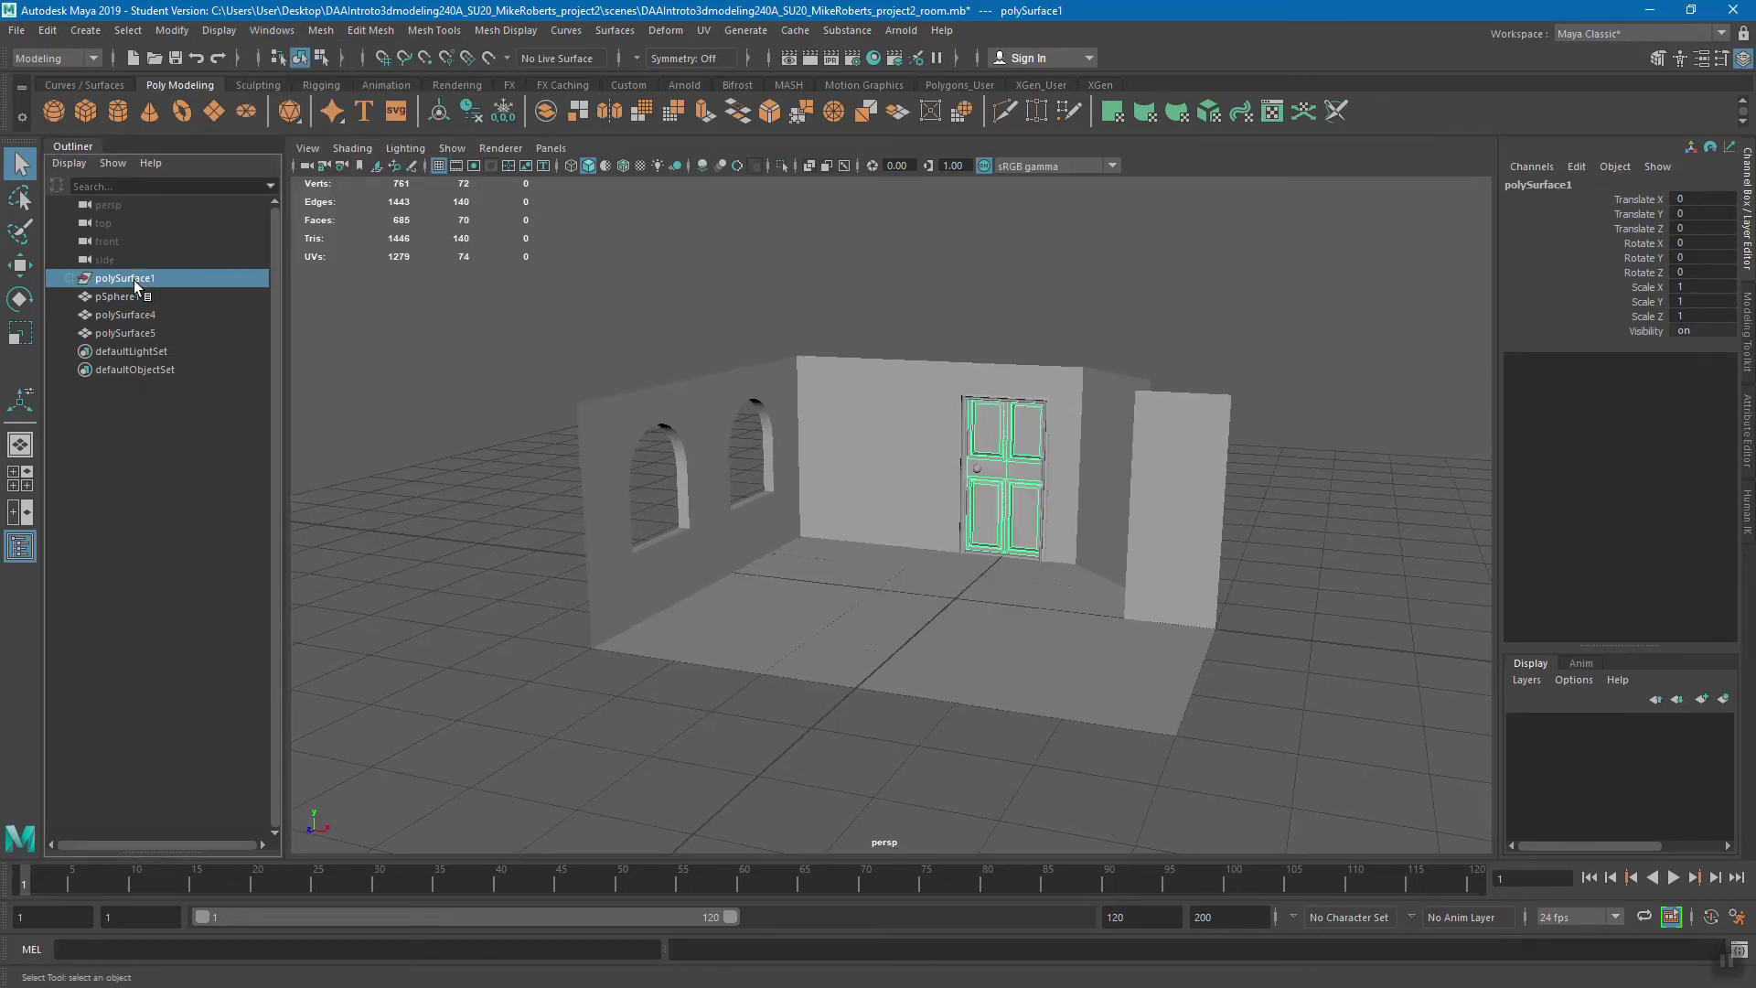
pyautogui.click(45, 30)
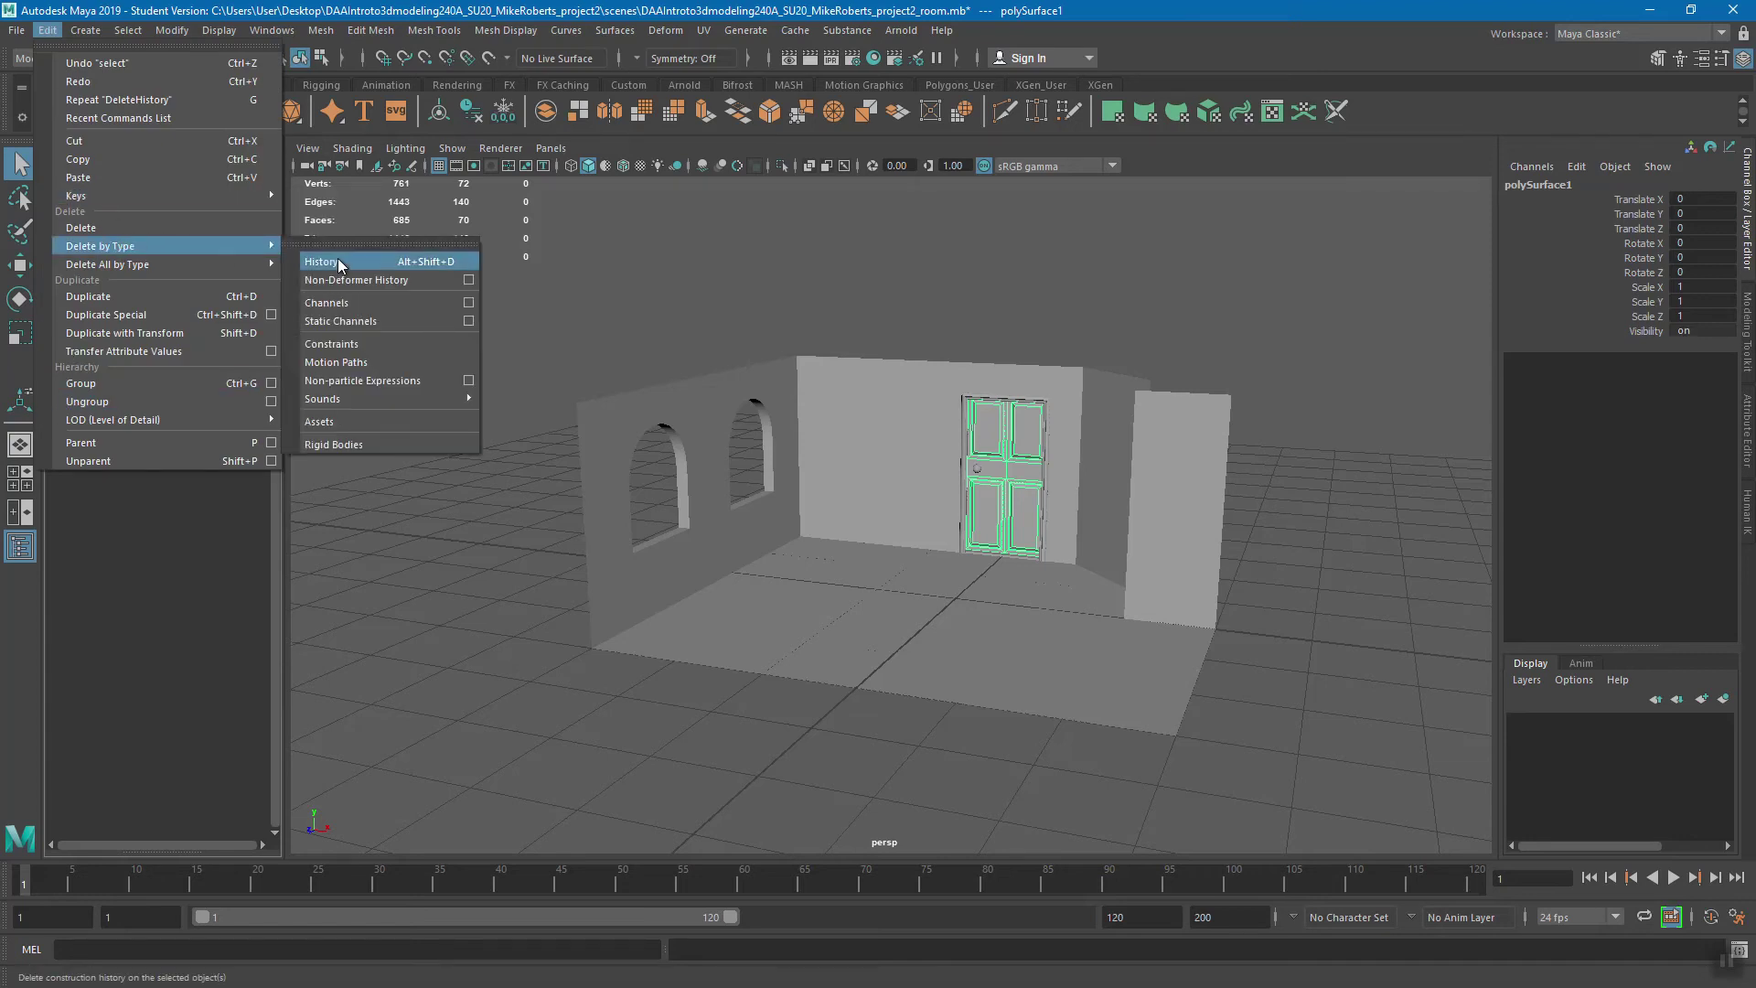
pyautogui.click(97, 402)
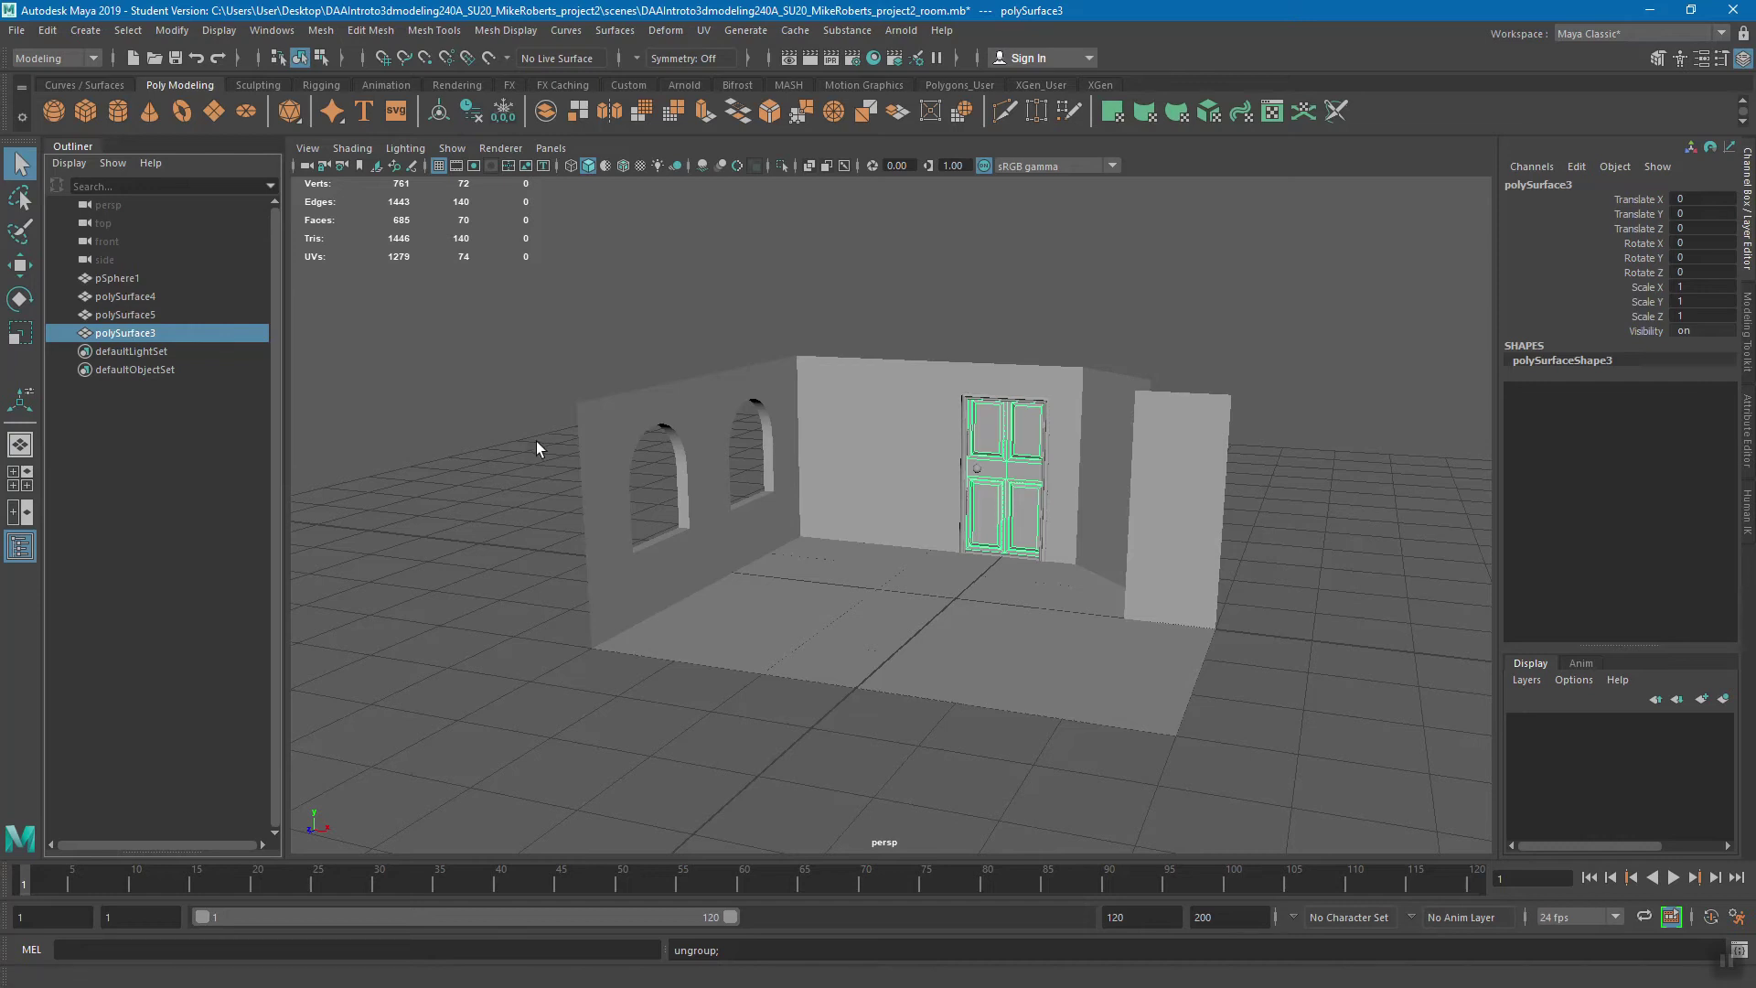
# - Select the wall and doorknob meshes in turn to compare their transform values
pyautogui.scroll(6, 1170, 602)
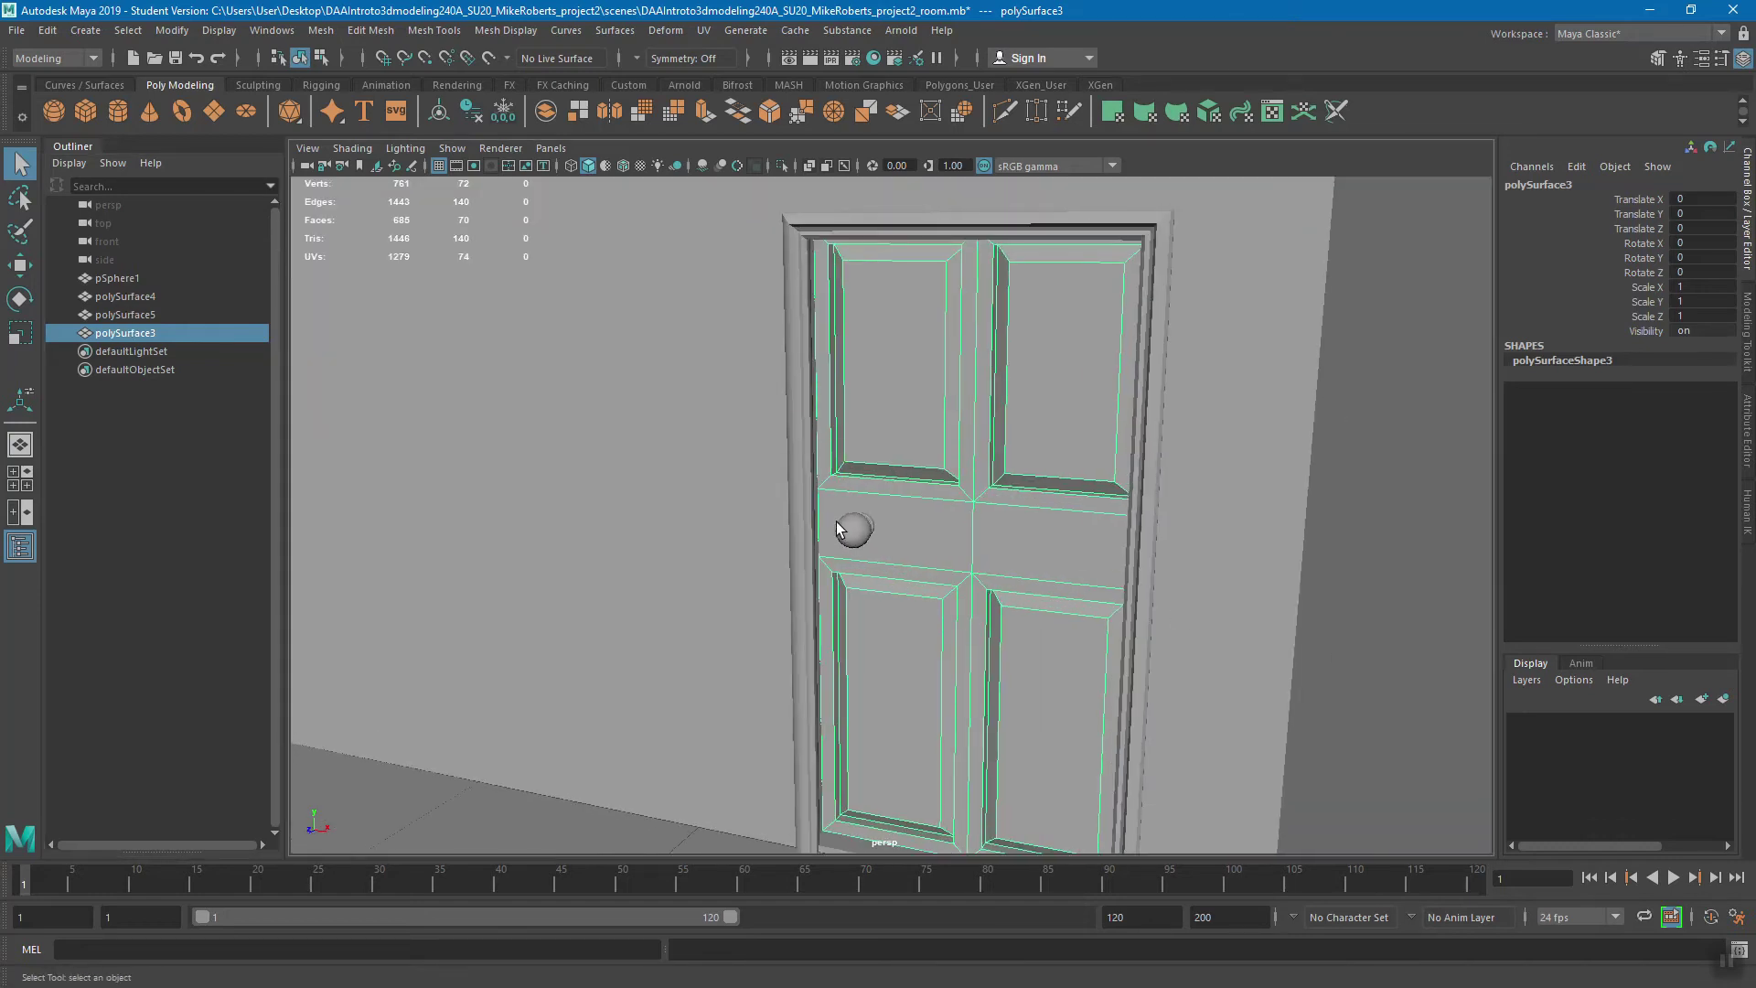
pyautogui.click(841, 530)
pyautogui.click(814, 423)
pyautogui.click(803, 400)
pyautogui.click(627, 344)
pyautogui.click(835, 348)
pyautogui.click(806, 347)
pyautogui.click(733, 349)
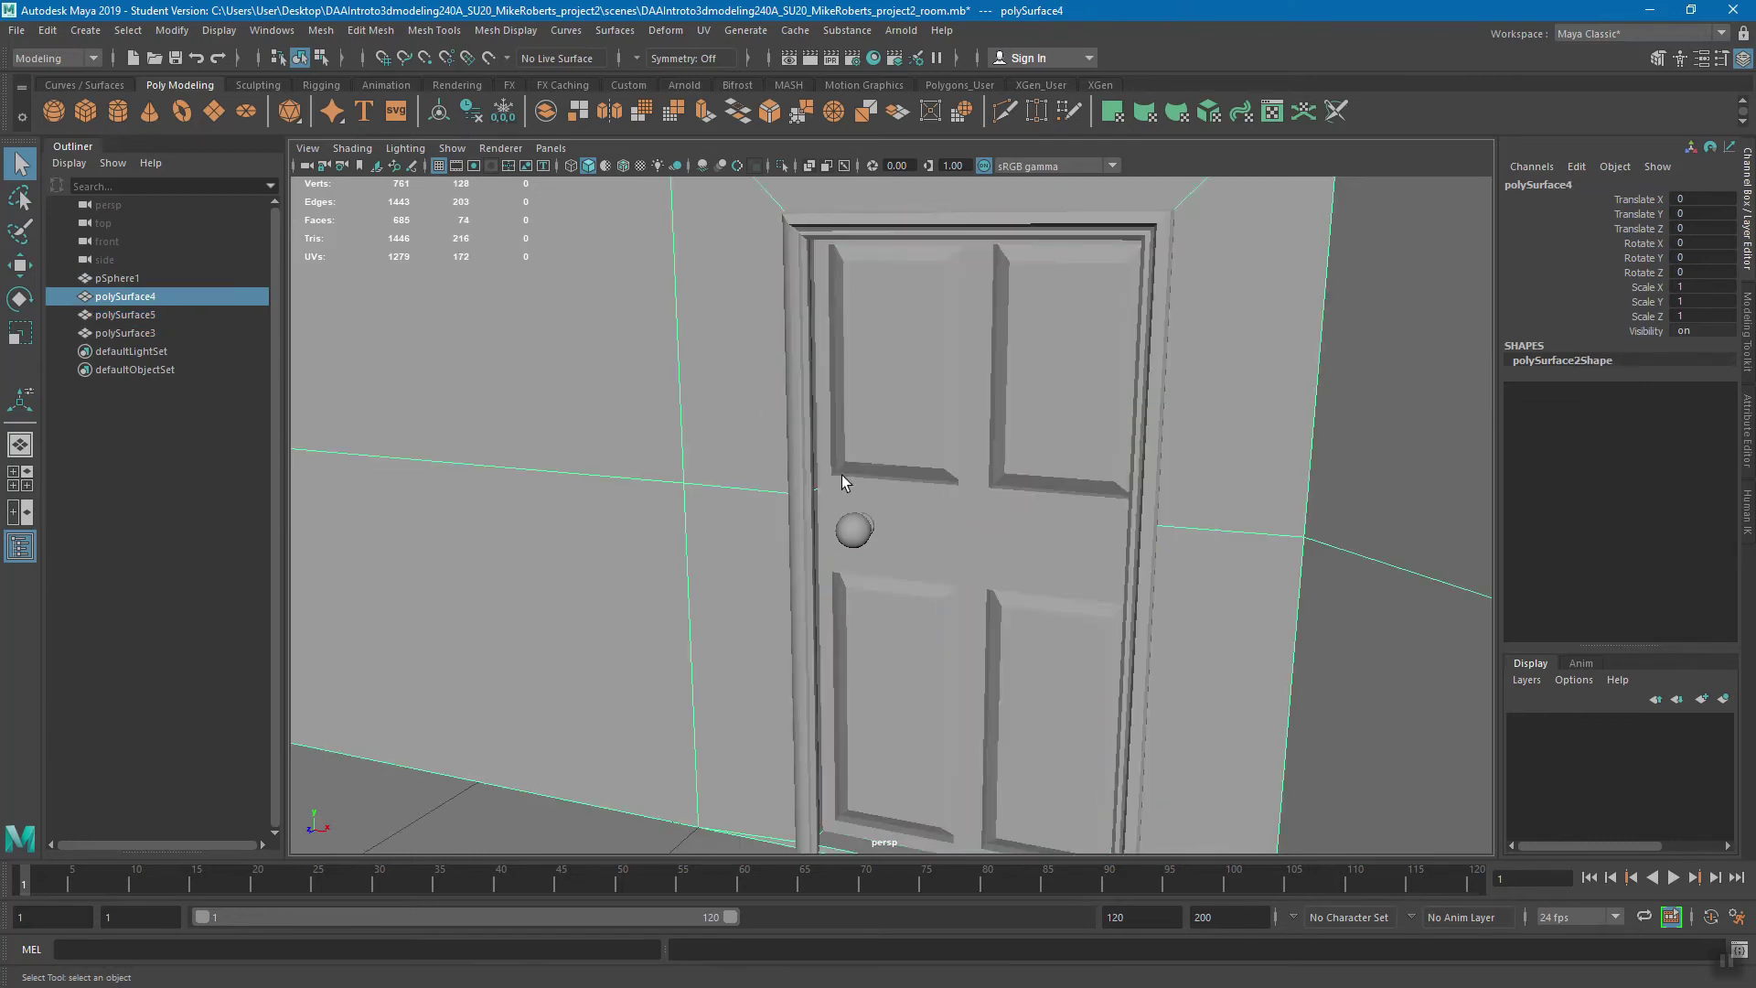
pyautogui.click(852, 531)
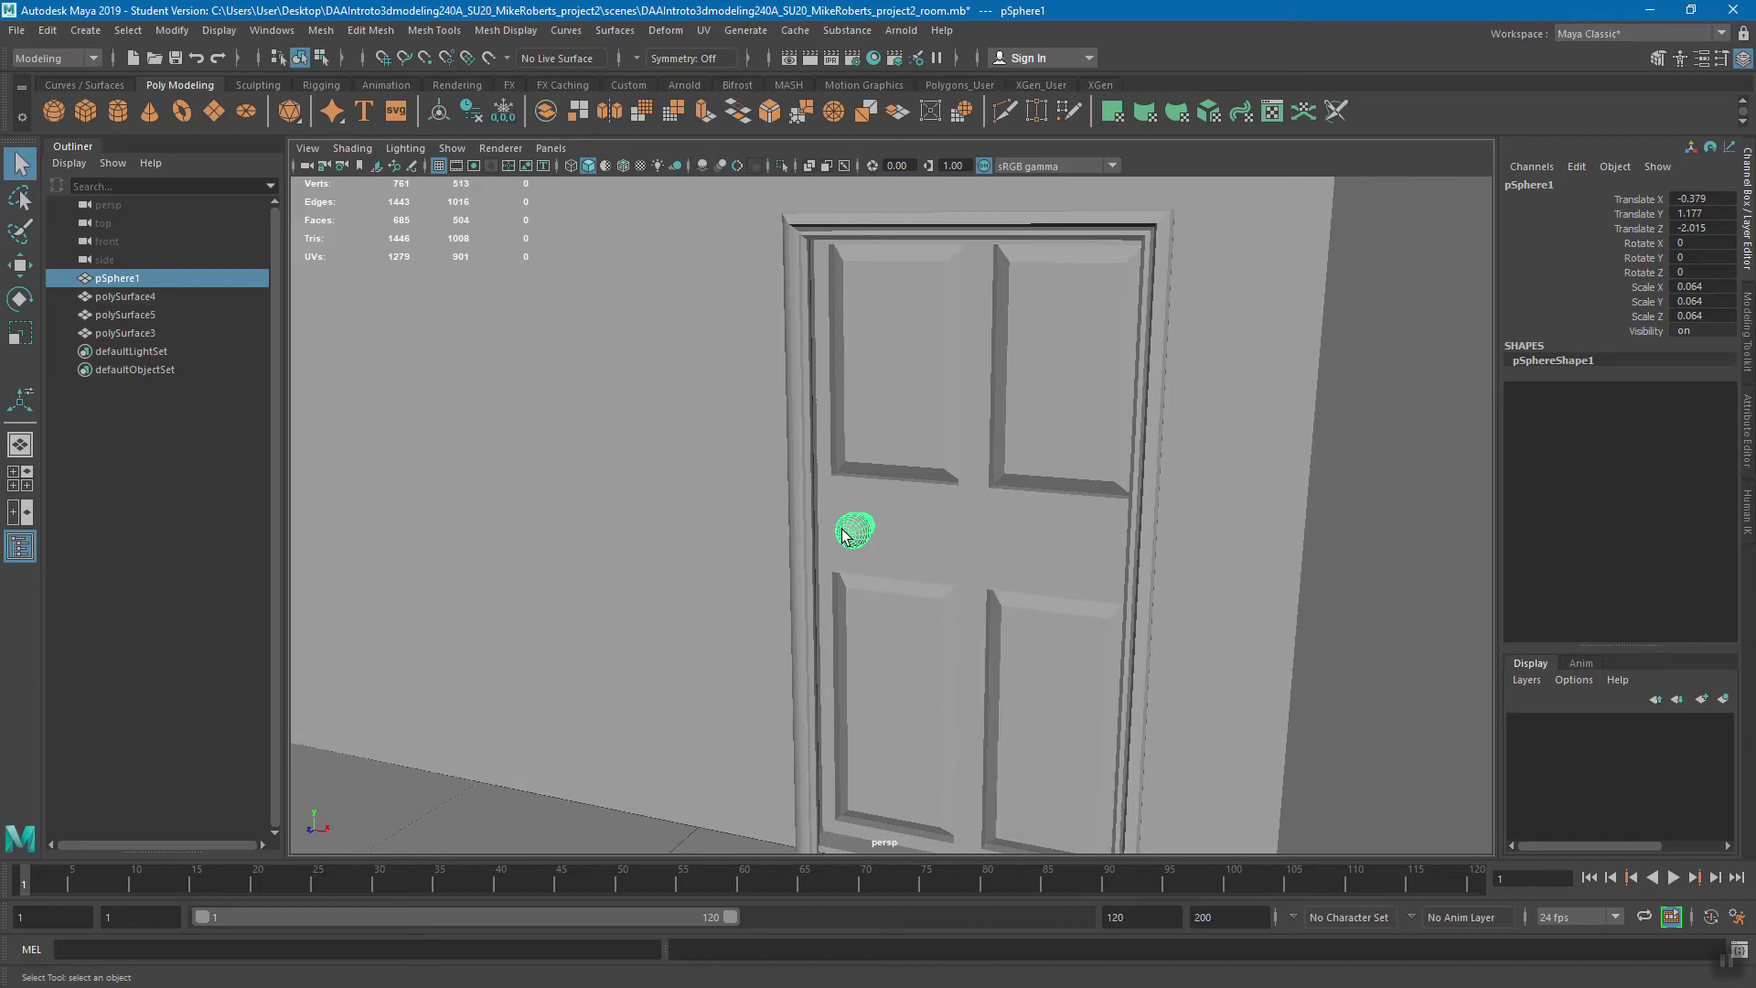
# - Try moving the doorknob on the door and undo the move
pyautogui.press('w')
pyautogui.moveTo(836, 492); pyautogui.dragTo(834, 519)
pyautogui.hotkey('ctrl', 'z')
pyautogui.press('q')
# - Freeze the transformations of the doorknob in object mode
pyautogui.keyDown('alt'); pyautogui.moveTo(874, 540); pyautogui.dragTo(843, 517); pyautogui.keyUp('alt')
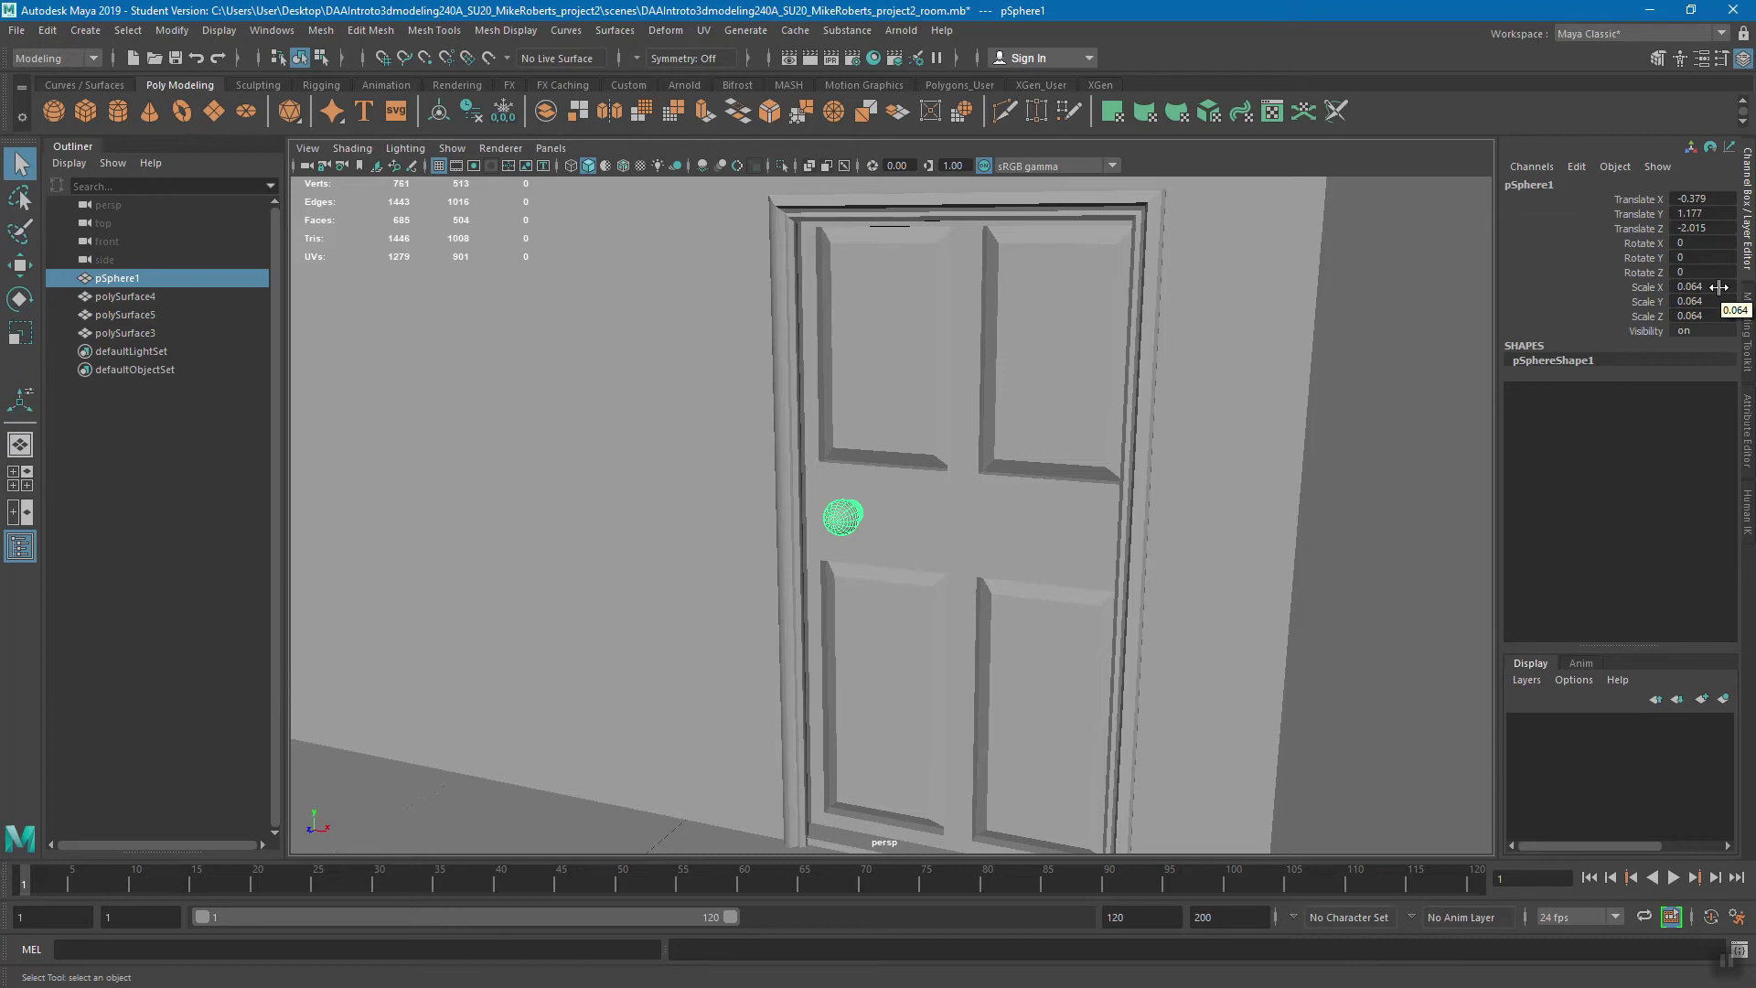
pyautogui.rightClick(831, 465)
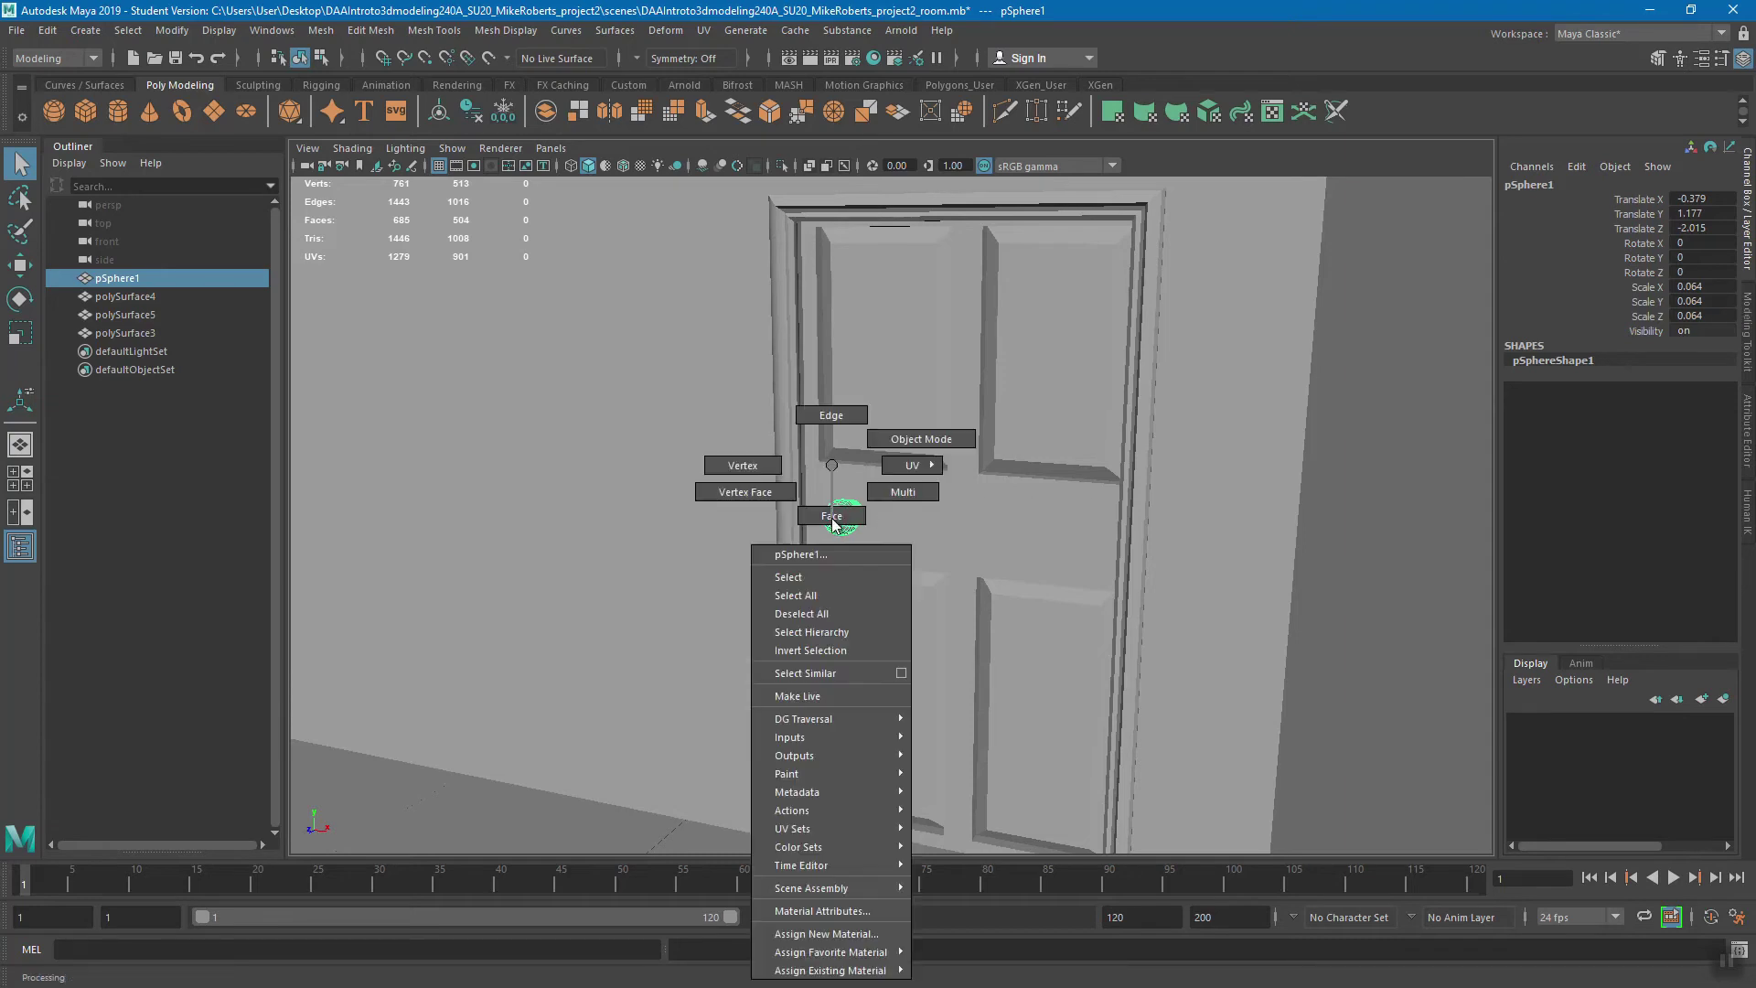
pyautogui.click(910, 440)
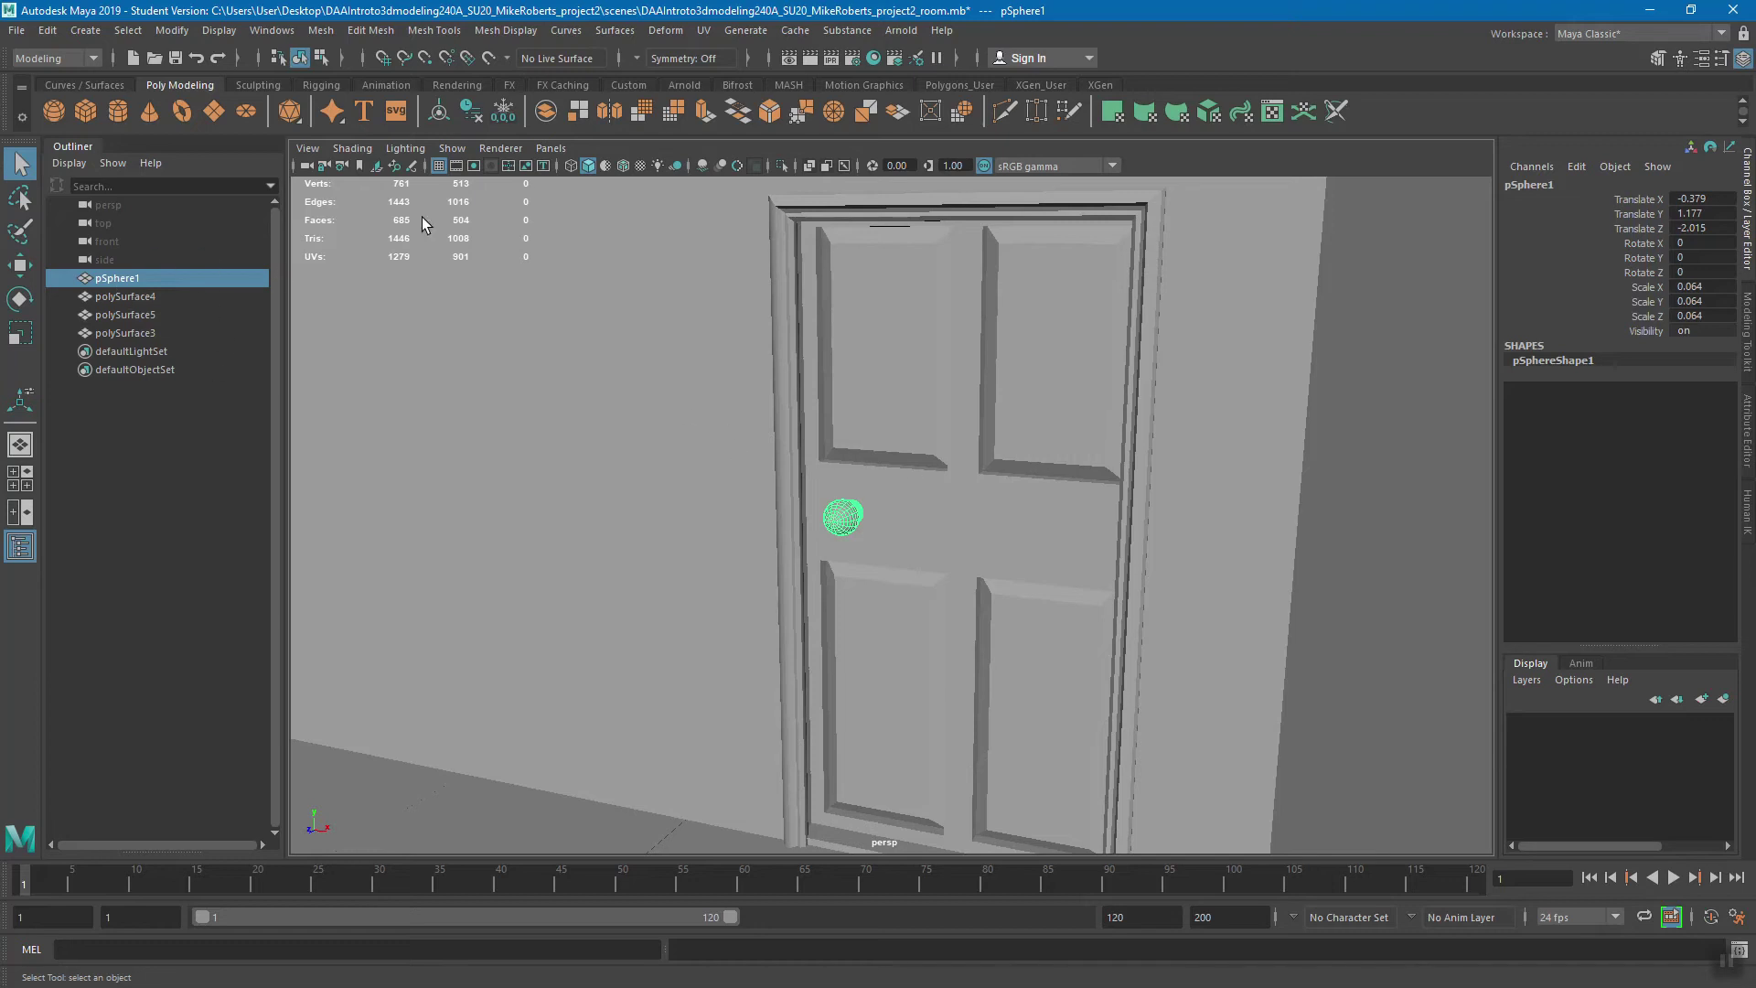
pyautogui.click(171, 30)
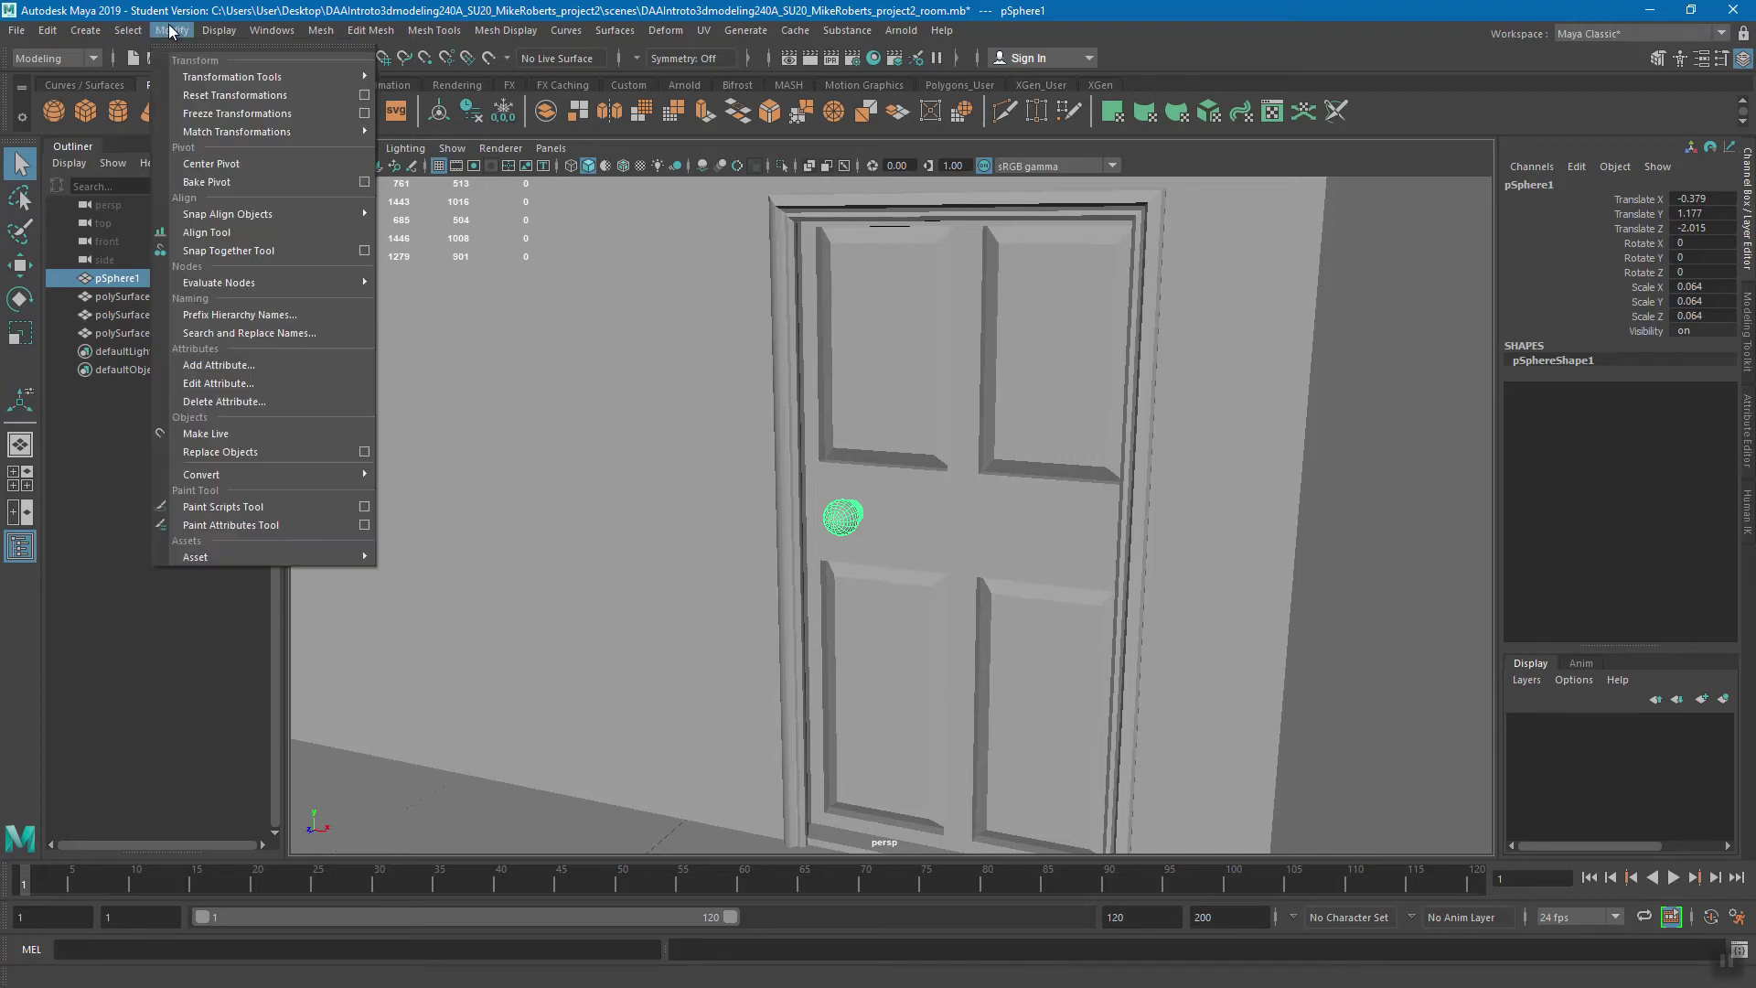
pyautogui.click(254, 113)
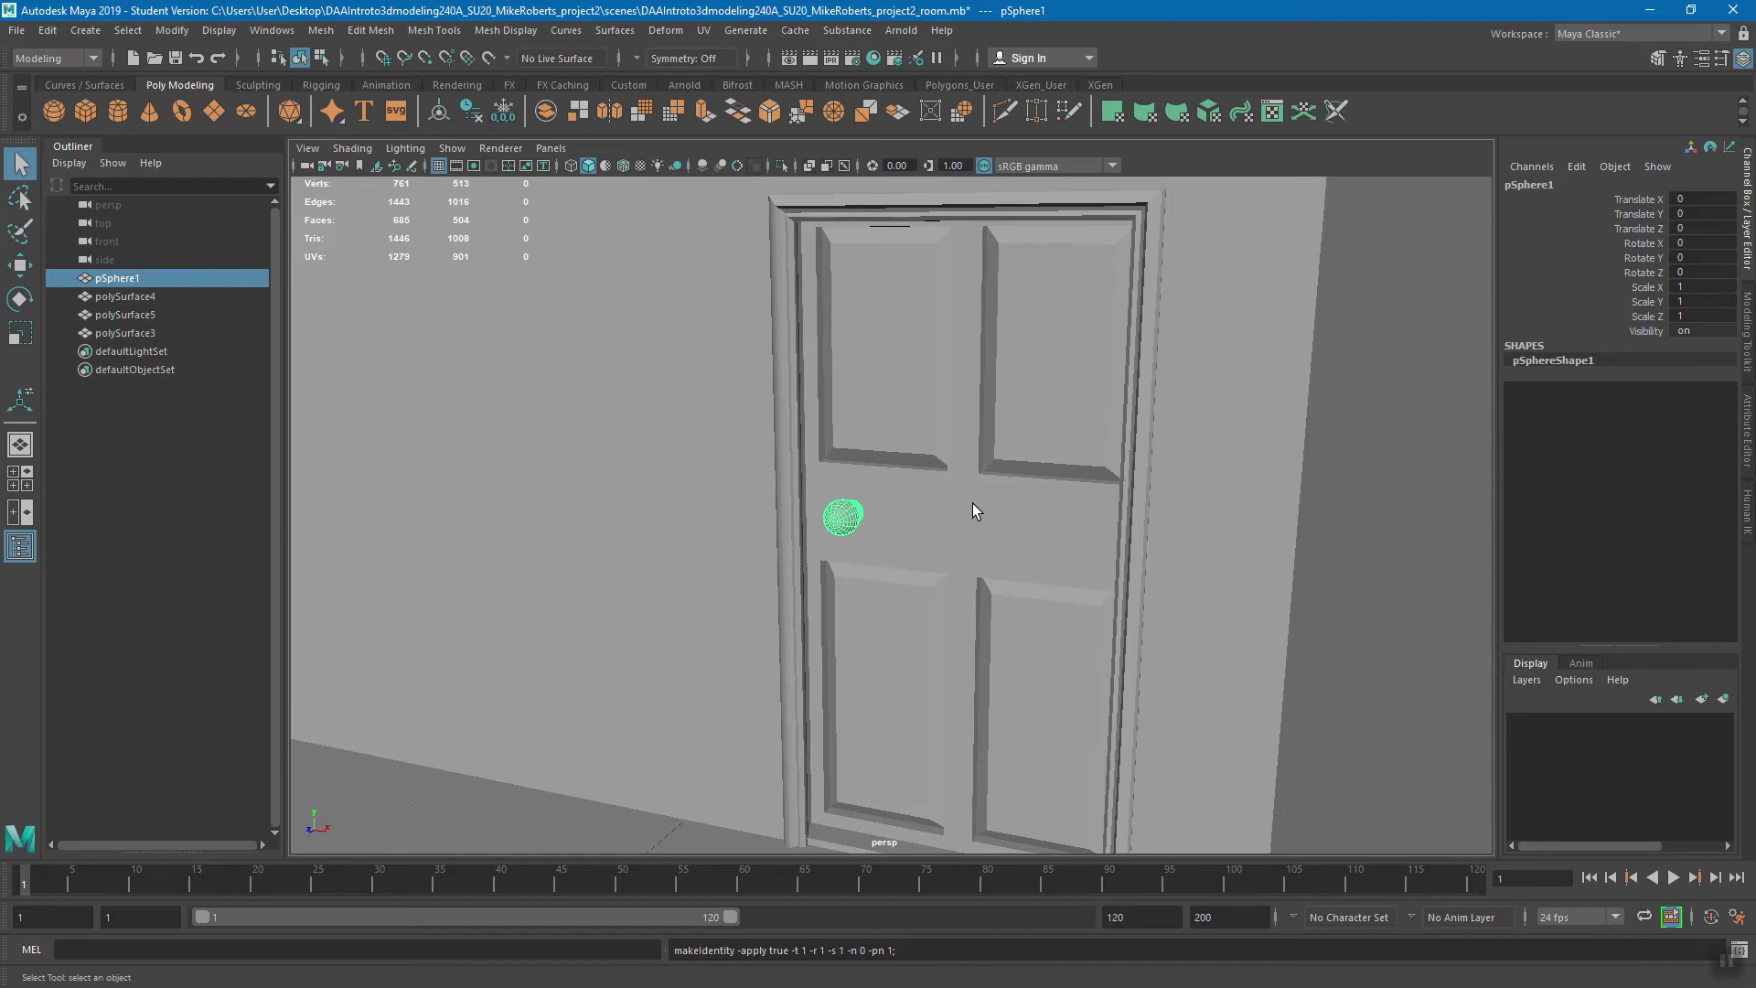
# - Examine the doorknob's placement on the door and its transform values after the freeze
pyautogui.keyDown('alt'); pyautogui.moveTo(1059, 466); pyautogui.dragTo(843, 476, button='right'); pyautogui.keyUp('alt')
pyautogui.keyDown('alt'); pyautogui.moveTo(843, 475); pyautogui.dragTo(721, 499); pyautogui.keyUp('alt')
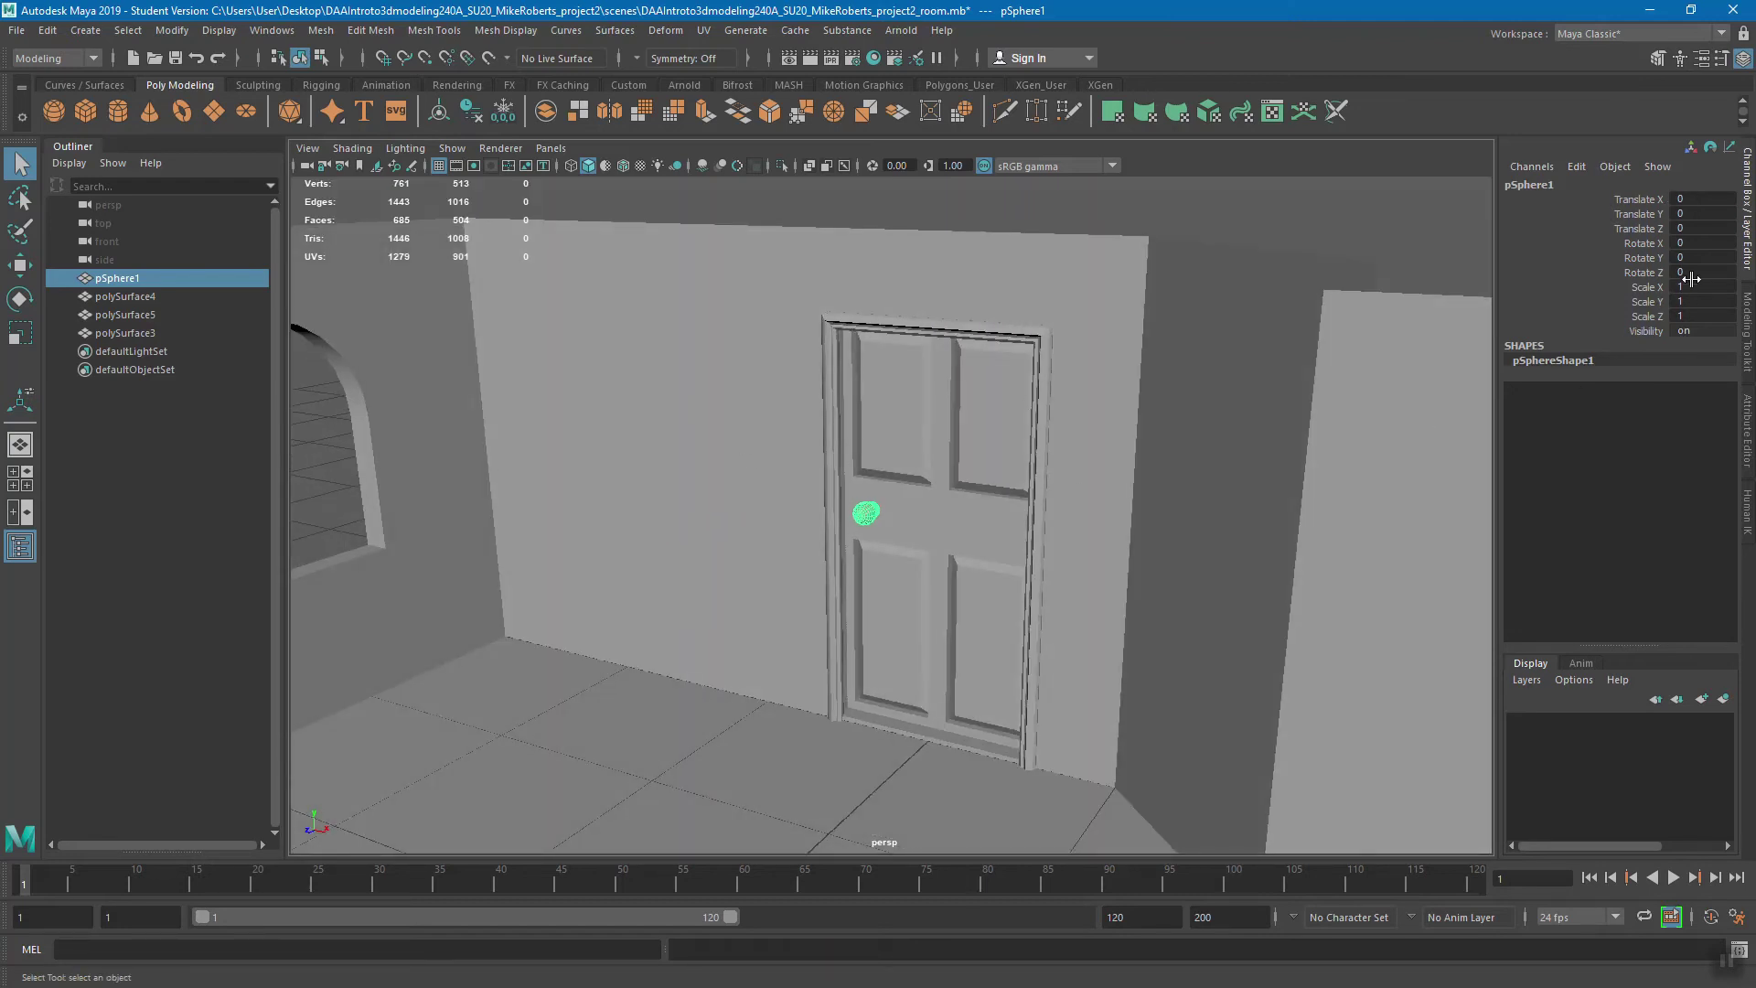
pyautogui.keyDown('alt'); pyautogui.moveTo(913, 514); pyautogui.dragTo(852, 419, button='right'); pyautogui.keyUp('alt')
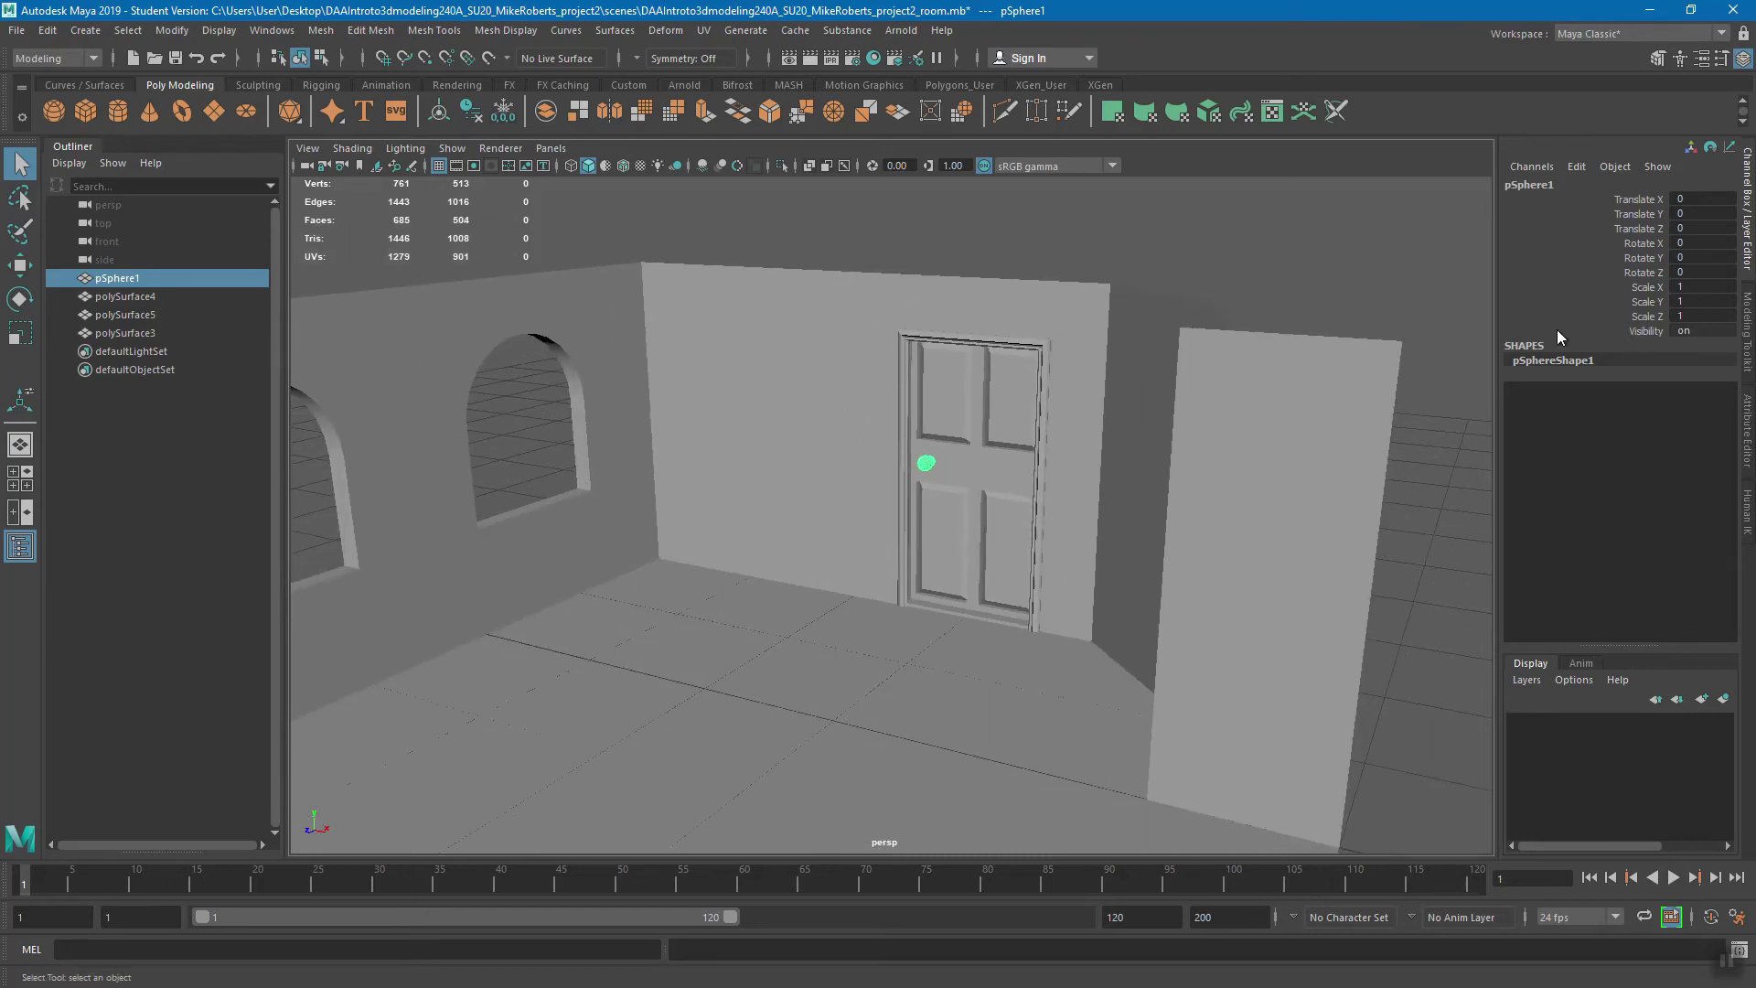
pyautogui.click(852, 420)
pyautogui.keyDown('alt'); pyautogui.moveTo(852, 420); pyautogui.dragTo(1034, 479, button='right'); pyautogui.keyUp('alt')
pyautogui.click(953, 437)
pyautogui.keyDown('alt'); pyautogui.moveTo(953, 437); pyautogui.dragTo(1052, 466, button='right'); pyautogui.keyUp('alt')
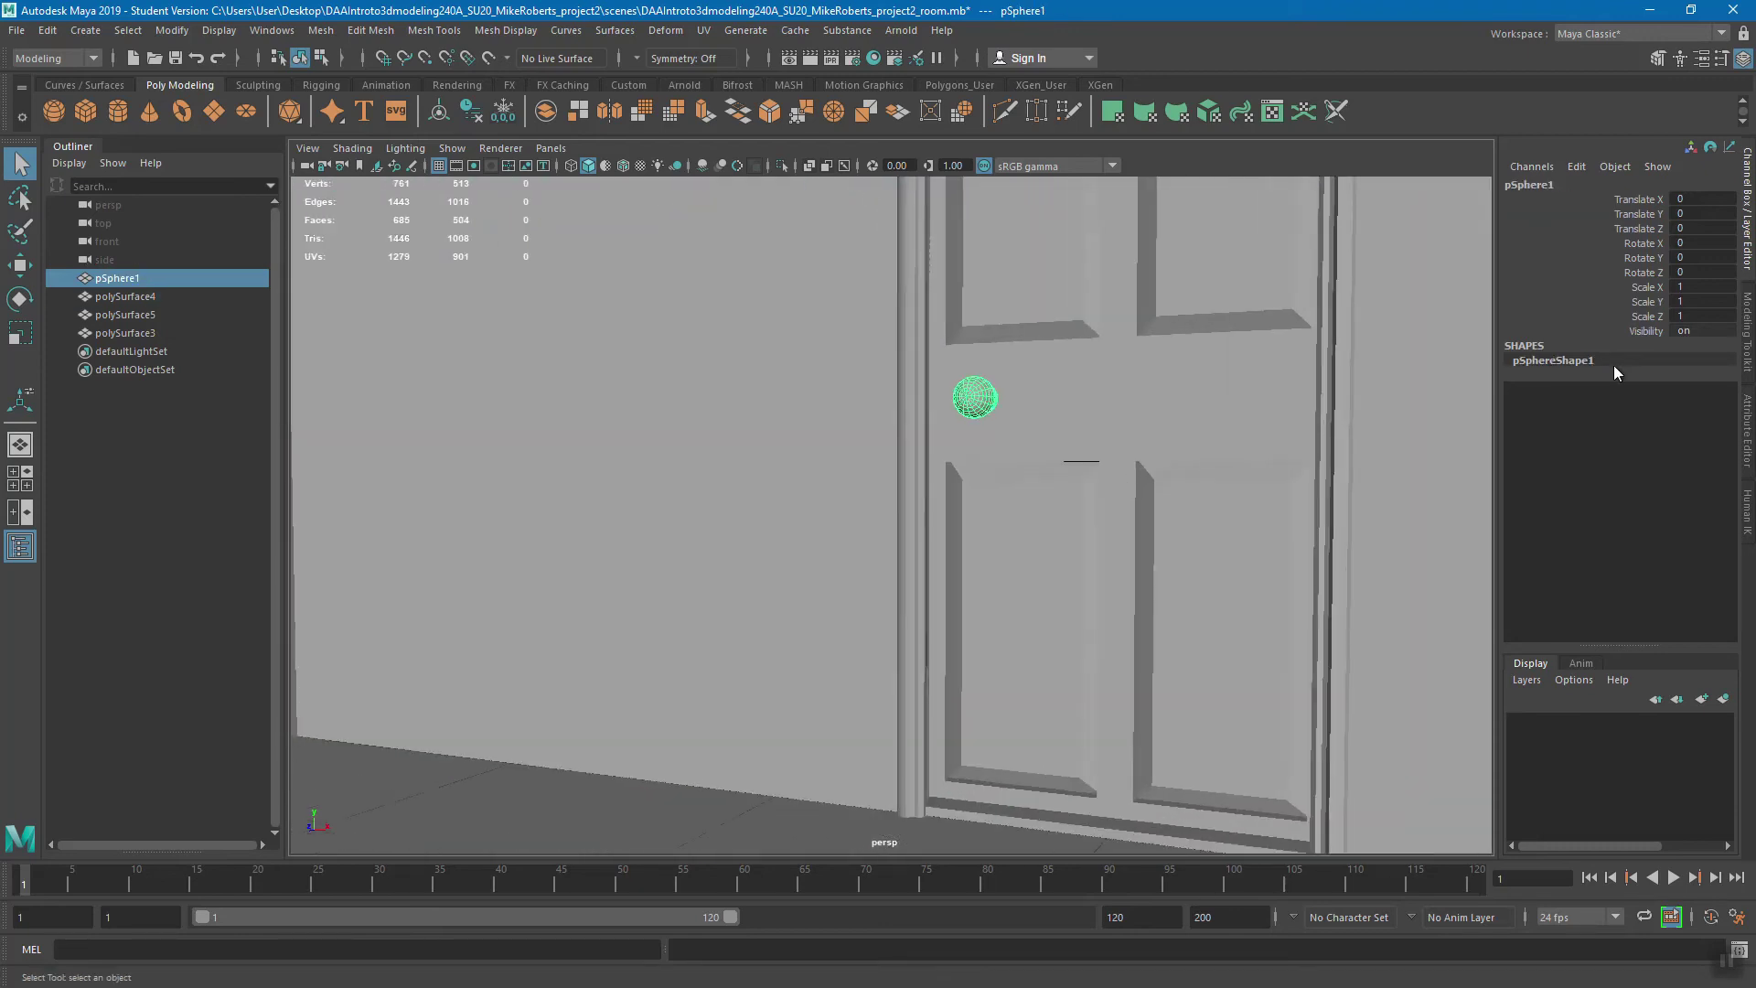
# - Rename the room's wall and floor mesh, polySurface4, as room
pyautogui.click(913, 313)
pyautogui.keyDown('alt'); pyautogui.moveTo(912, 313); pyautogui.dragTo(569, 374, button='right'); pyautogui.keyUp('alt')
pyautogui.keyDown('alt'); pyautogui.moveTo(569, 375); pyautogui.dragTo(695, 430); pyautogui.keyUp('alt')
pyautogui.keyDown('alt'); pyautogui.moveTo(695, 430); pyautogui.dragTo(567, 402, button='right'); pyautogui.keyUp('alt')
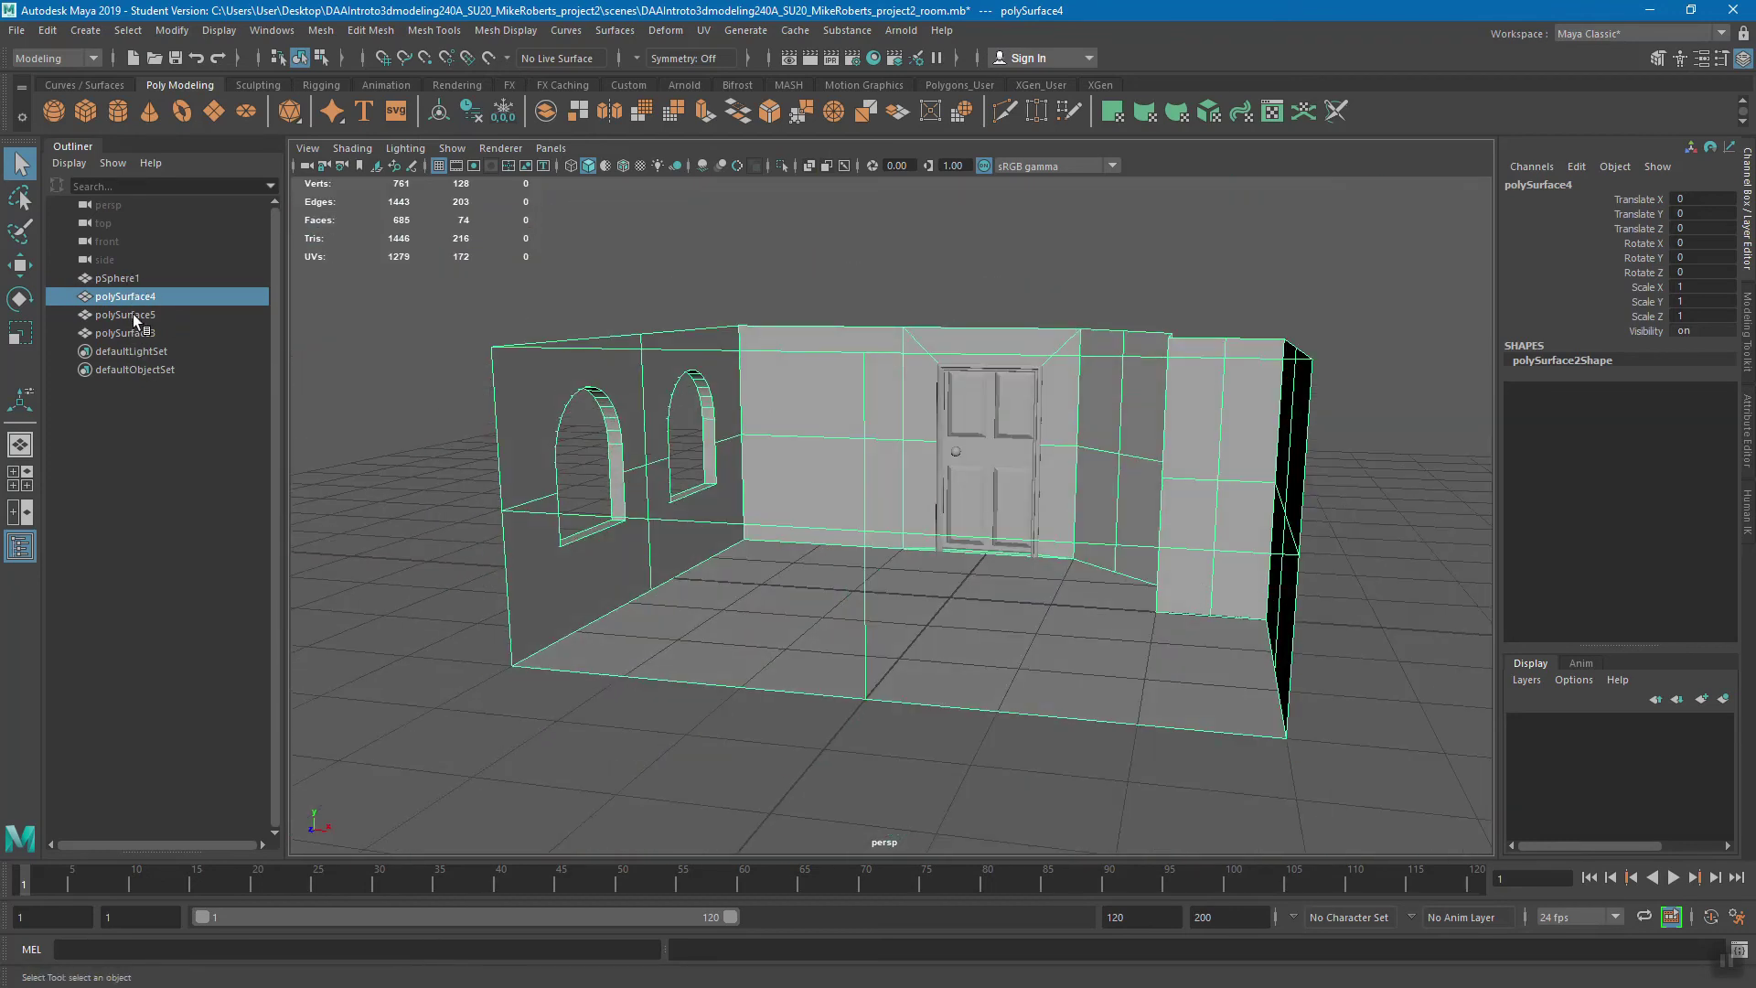
pyautogui.keyDown('alt'); pyautogui.moveTo(878, 464); pyautogui.dragTo(713, 470); pyautogui.keyUp('alt')
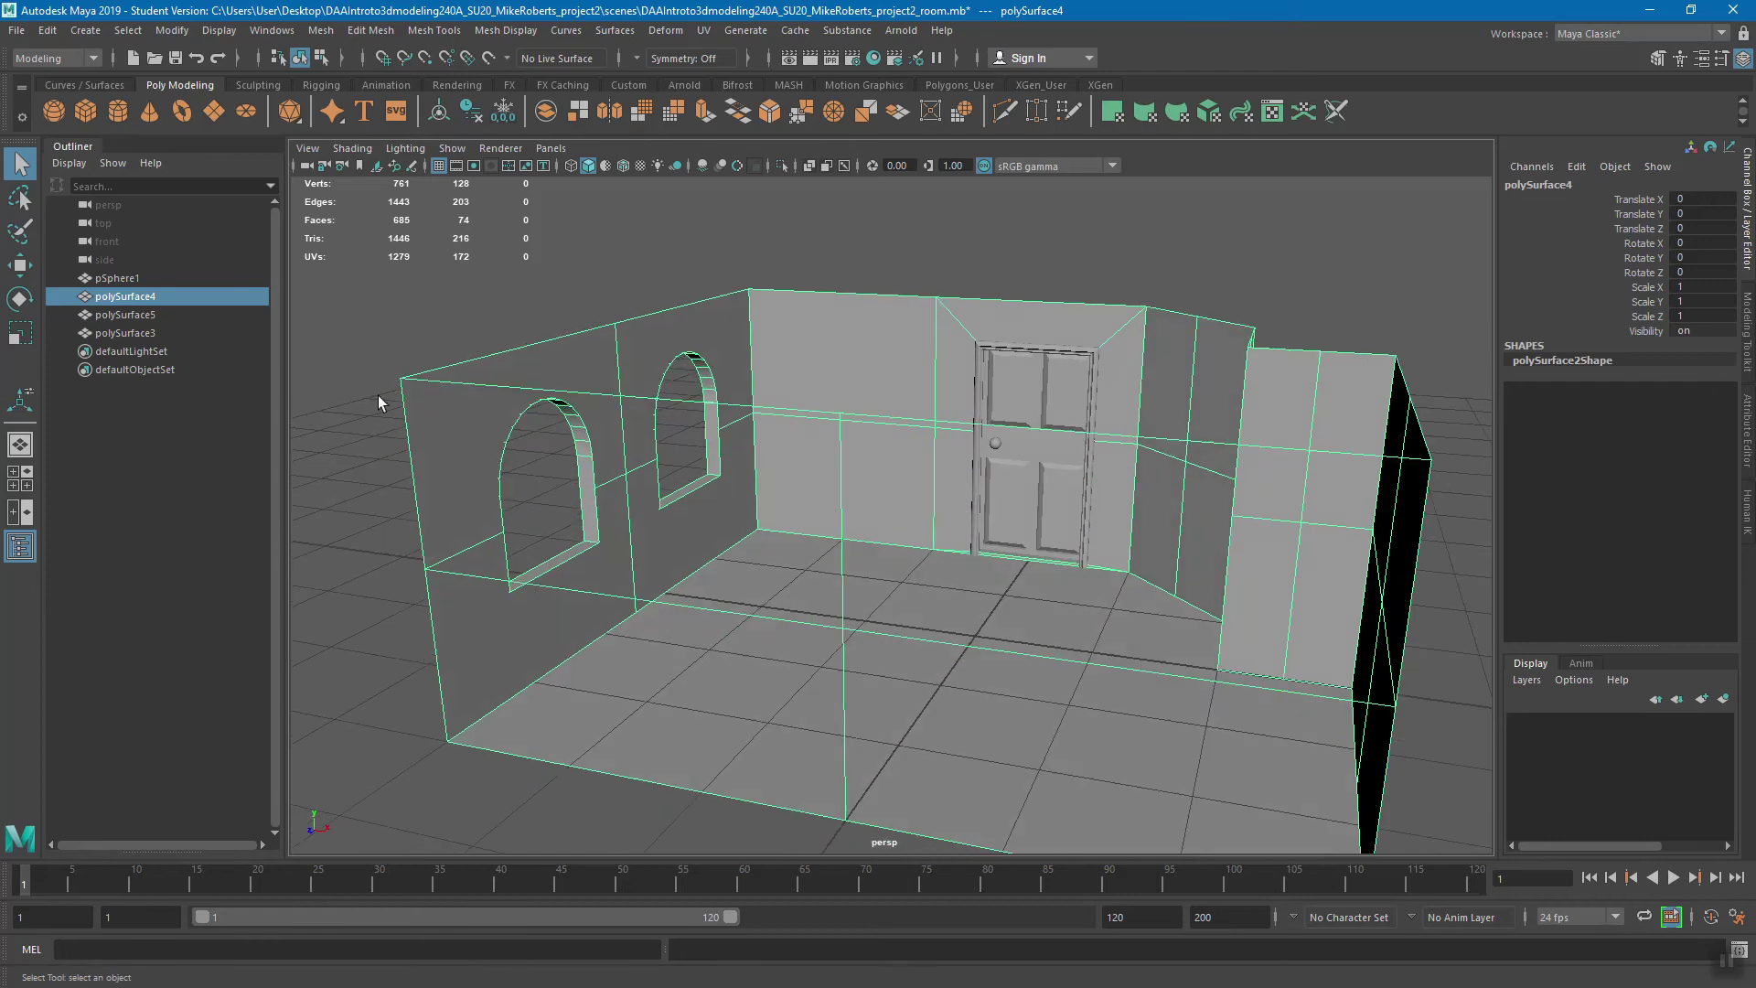
pyautogui.doubleClick(127, 297)
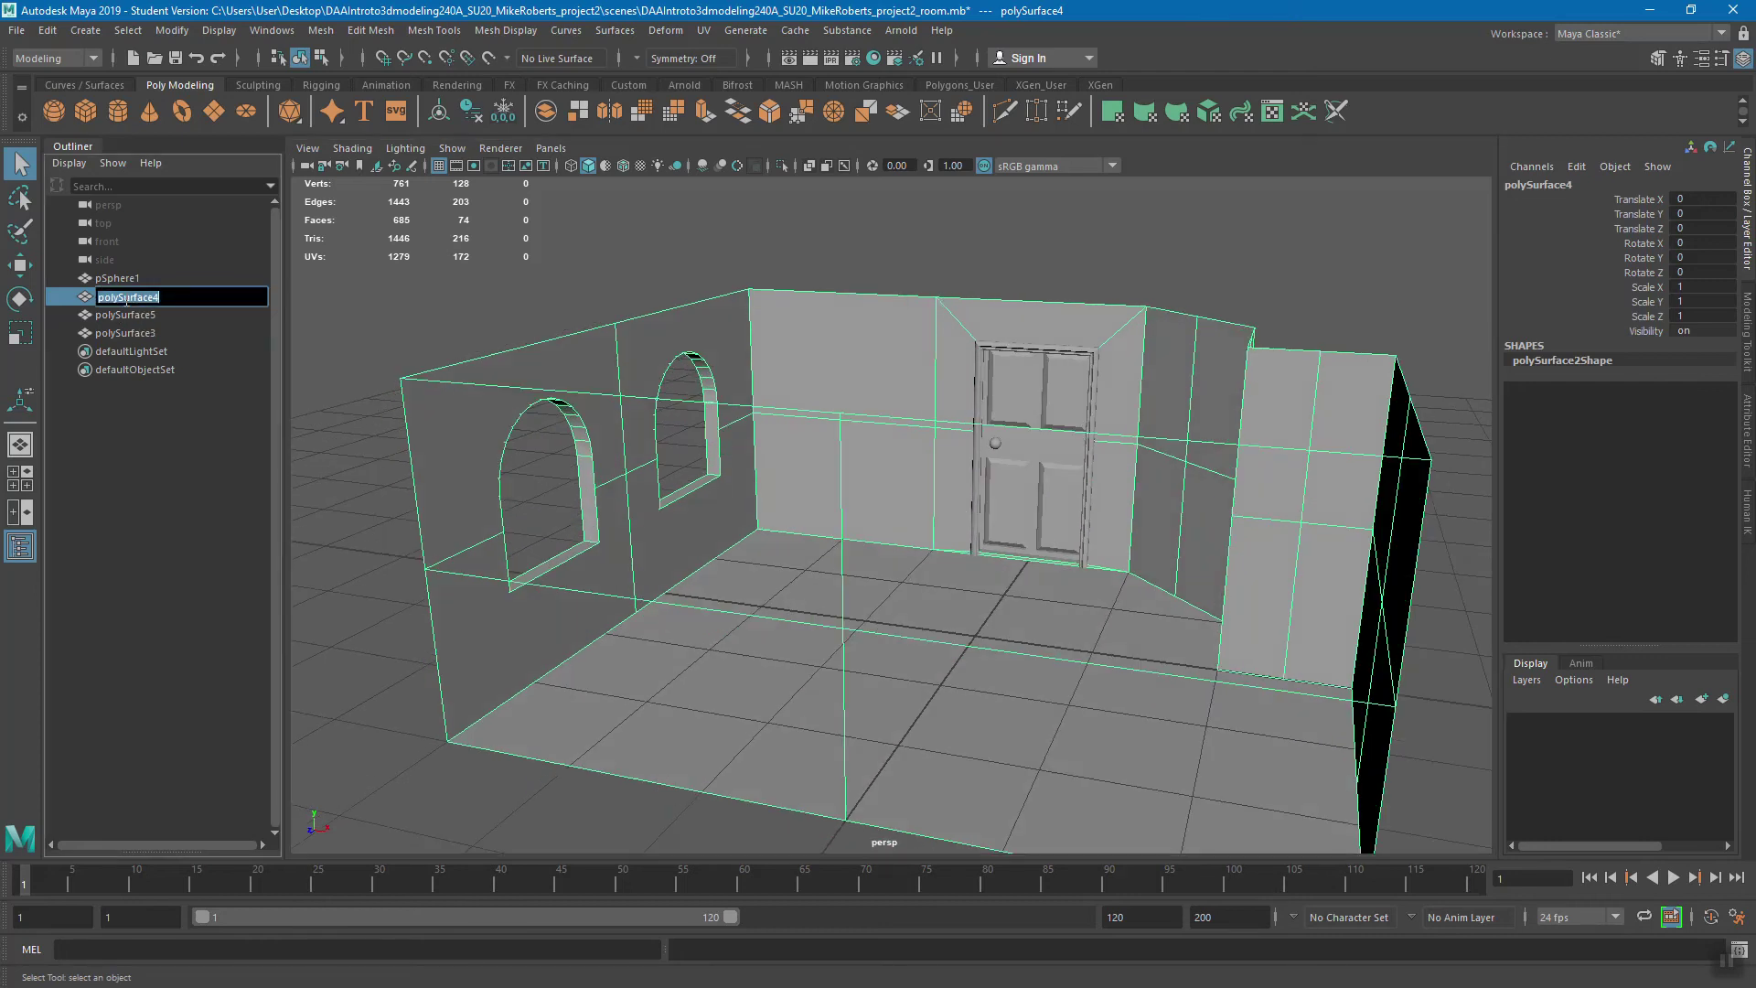
pyautogui.write('room')
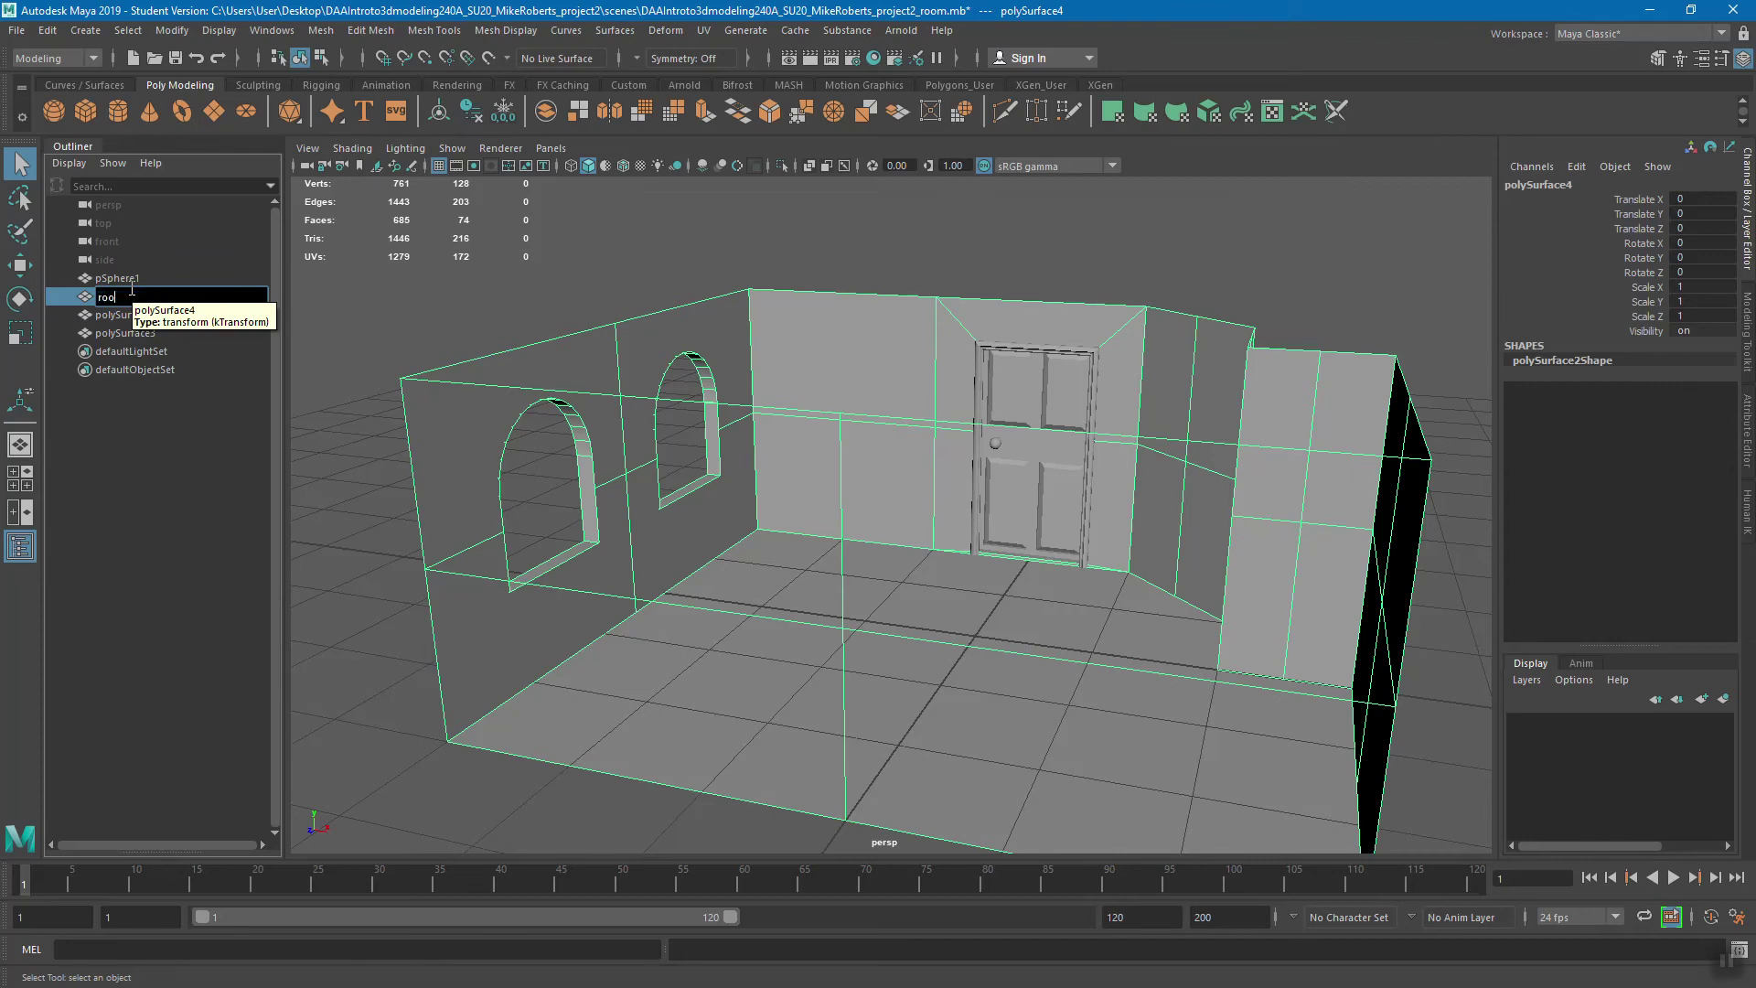
pyautogui.press('Return')
# - Rename the doorknob mesh pSphere1 as knob
pyautogui.click(132, 277)
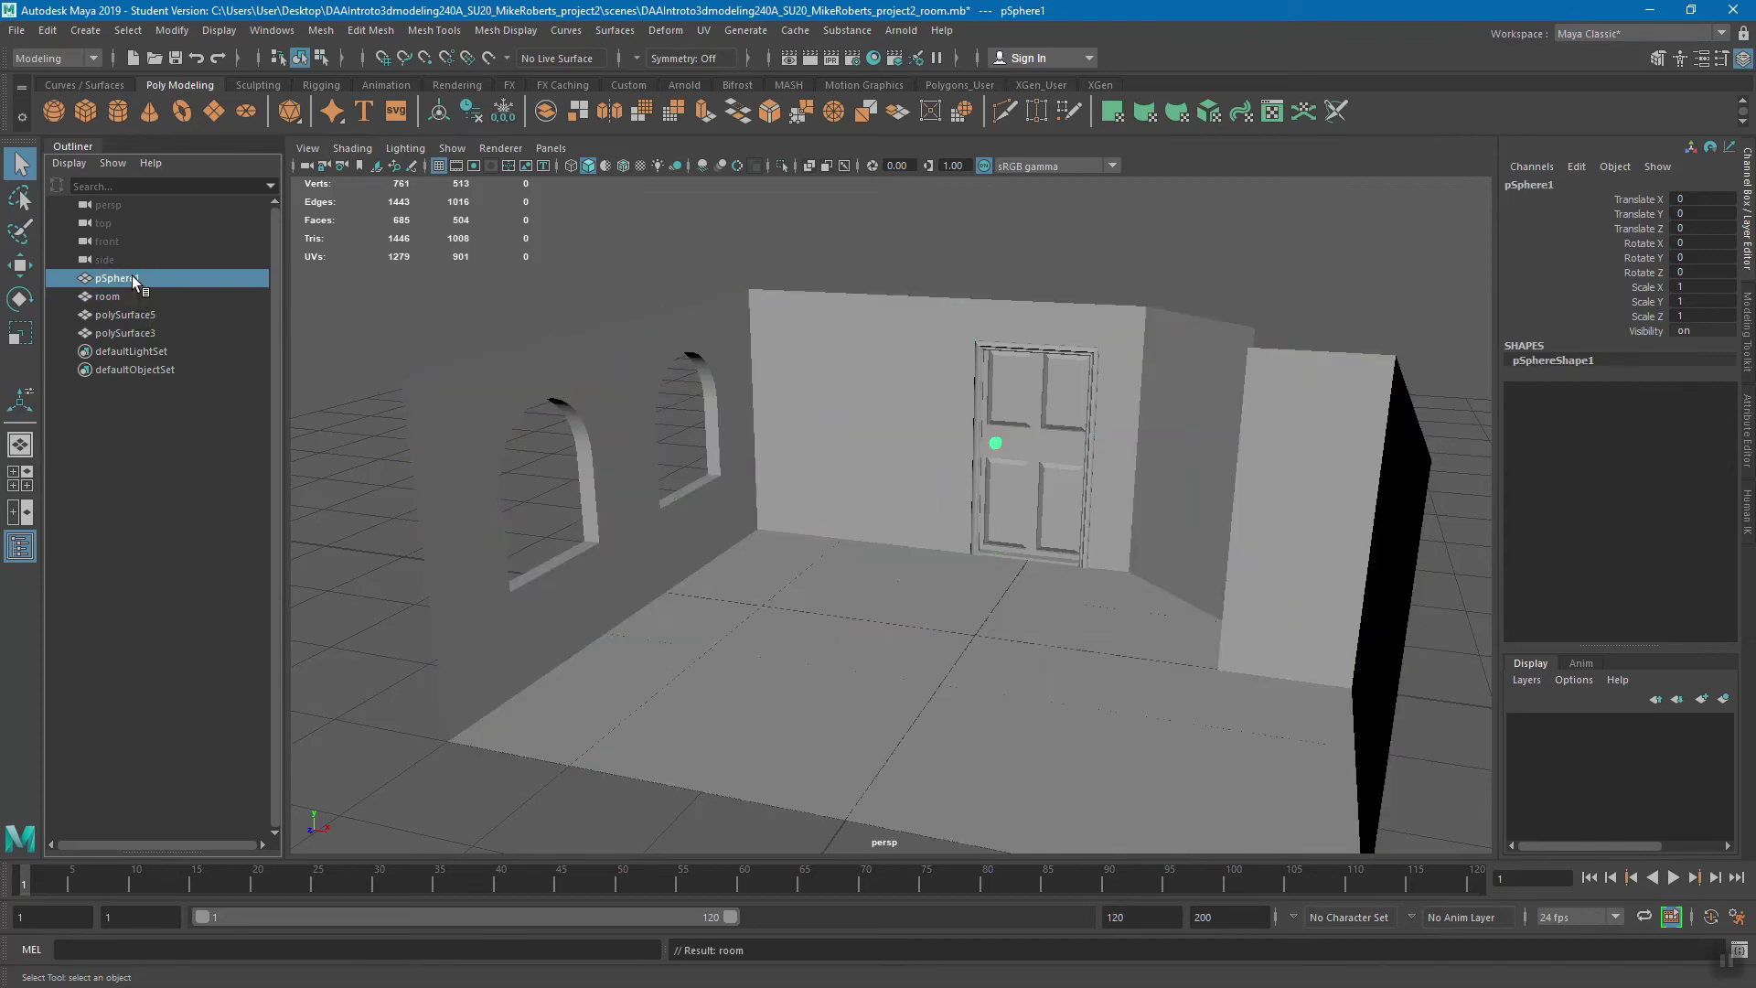
pyautogui.doubleClick(132, 277)
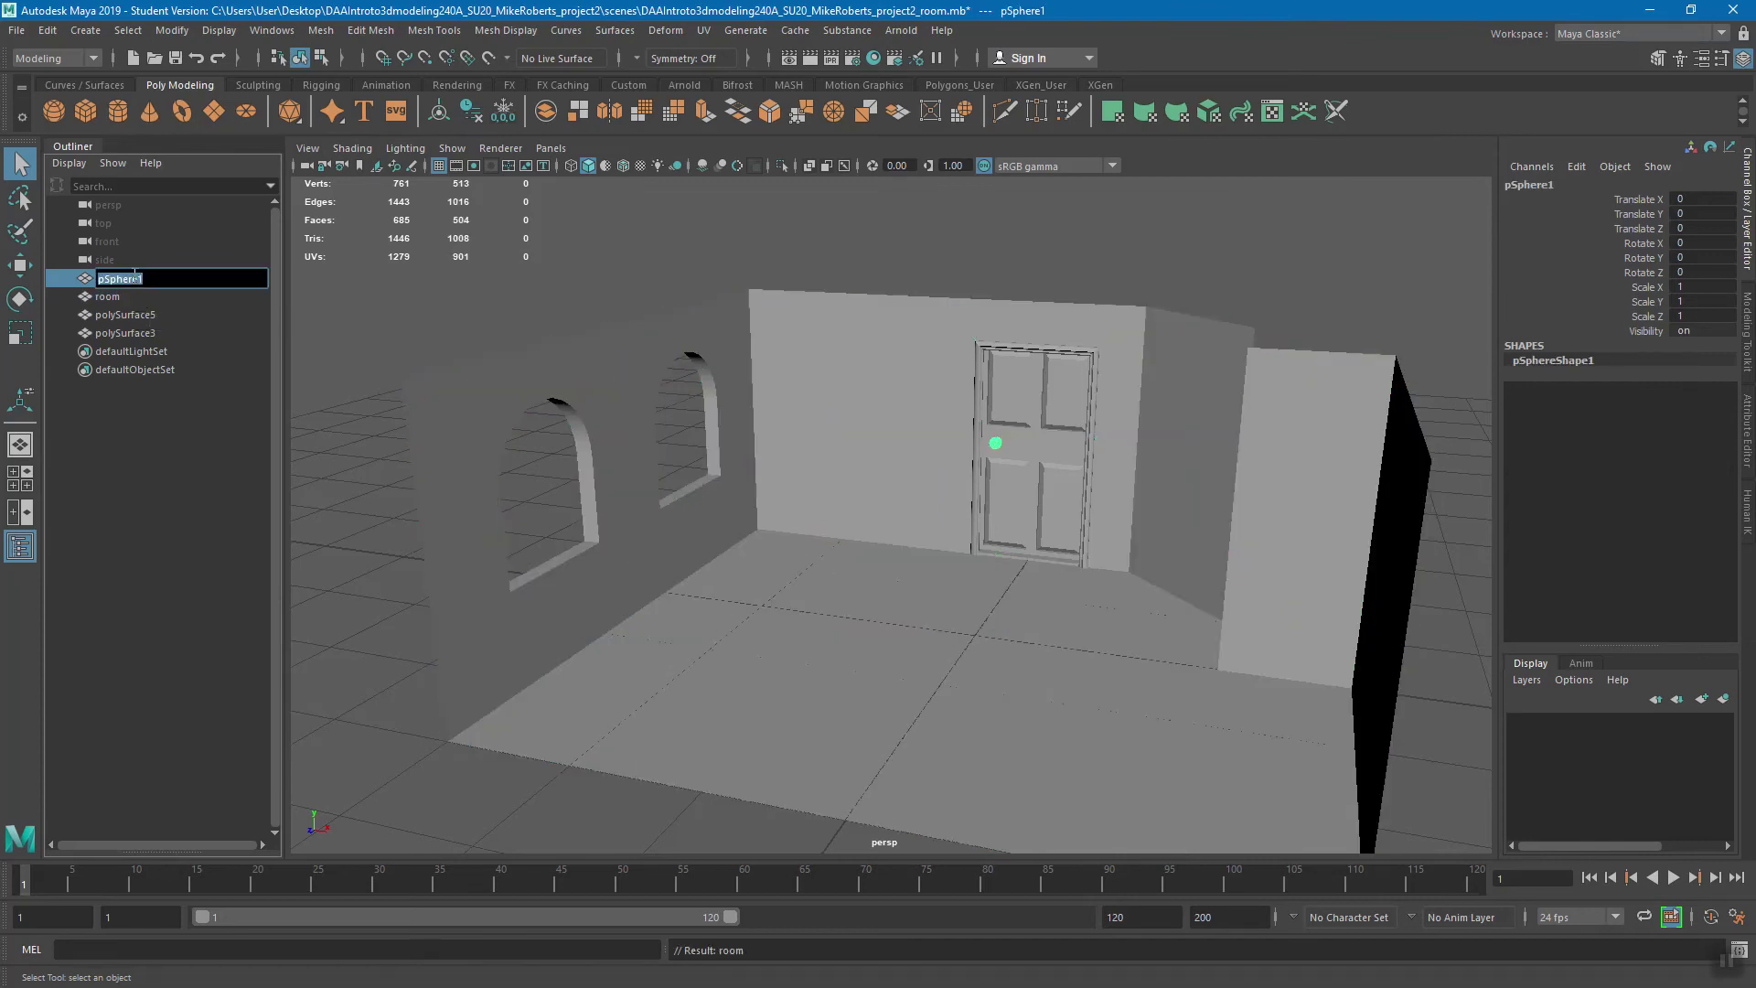
pyautogui.write('knob')
pyautogui.press('Return')
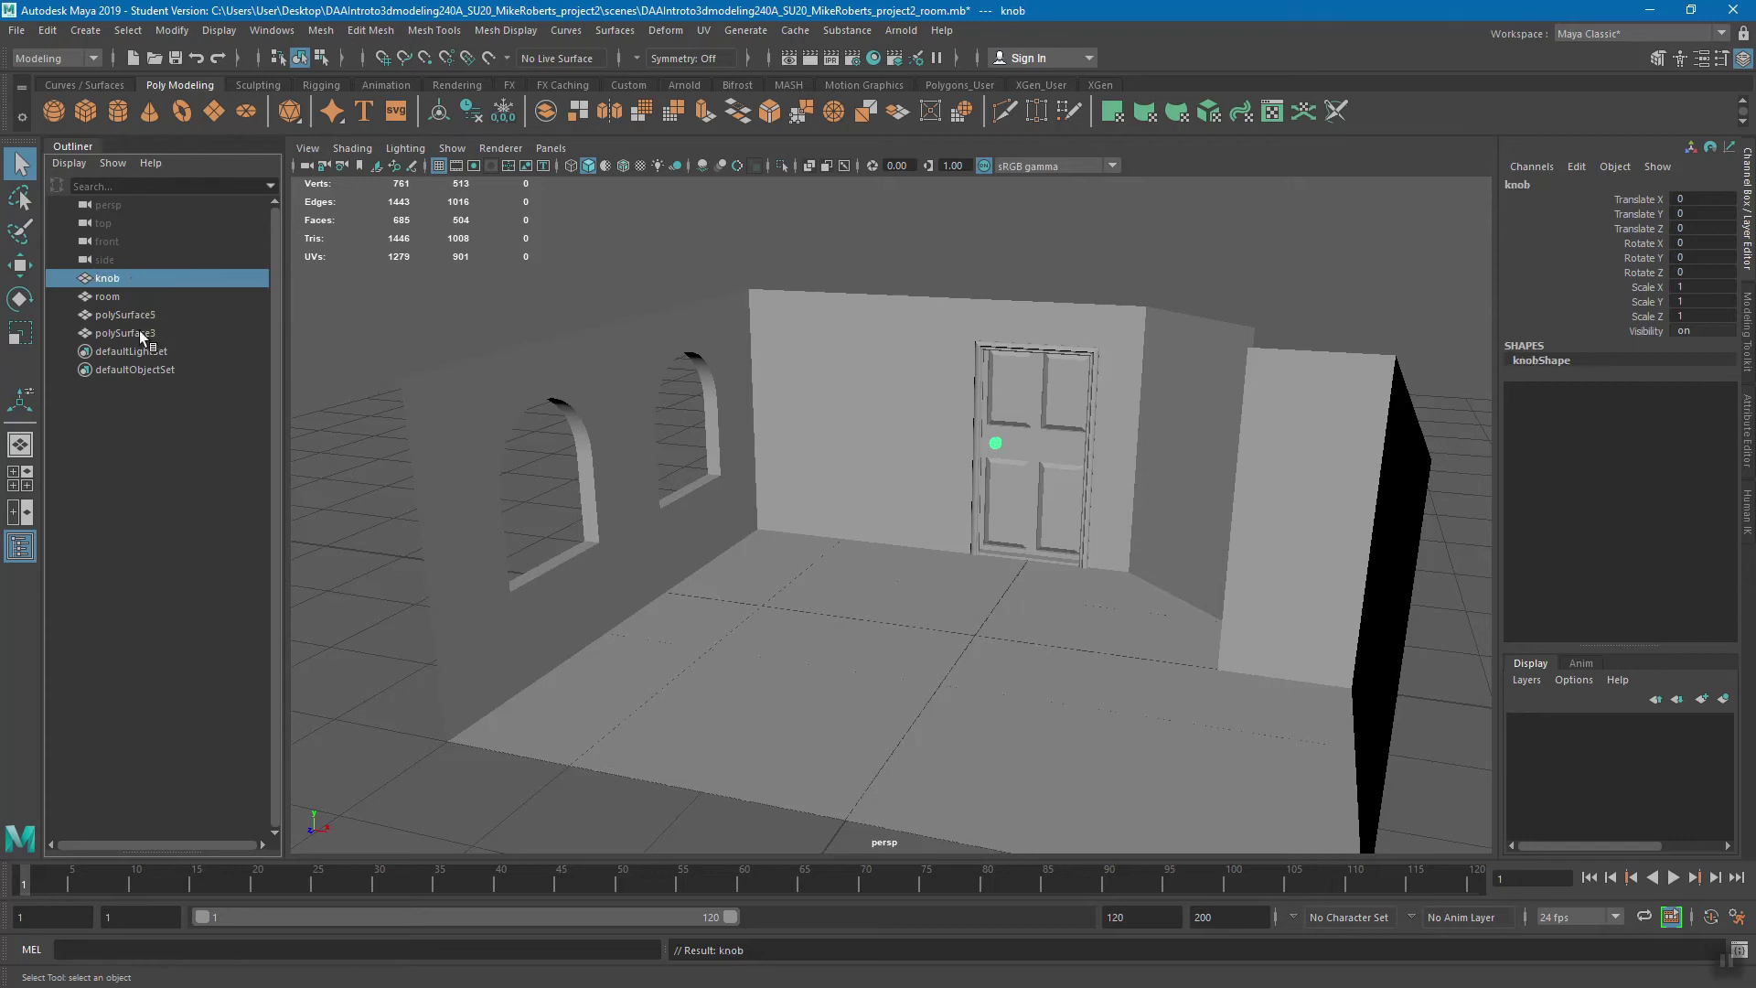
# - Rename the door frame mesh polySurface5 as trim
pyautogui.click(141, 315)
pyautogui.doubleClick(141, 315)
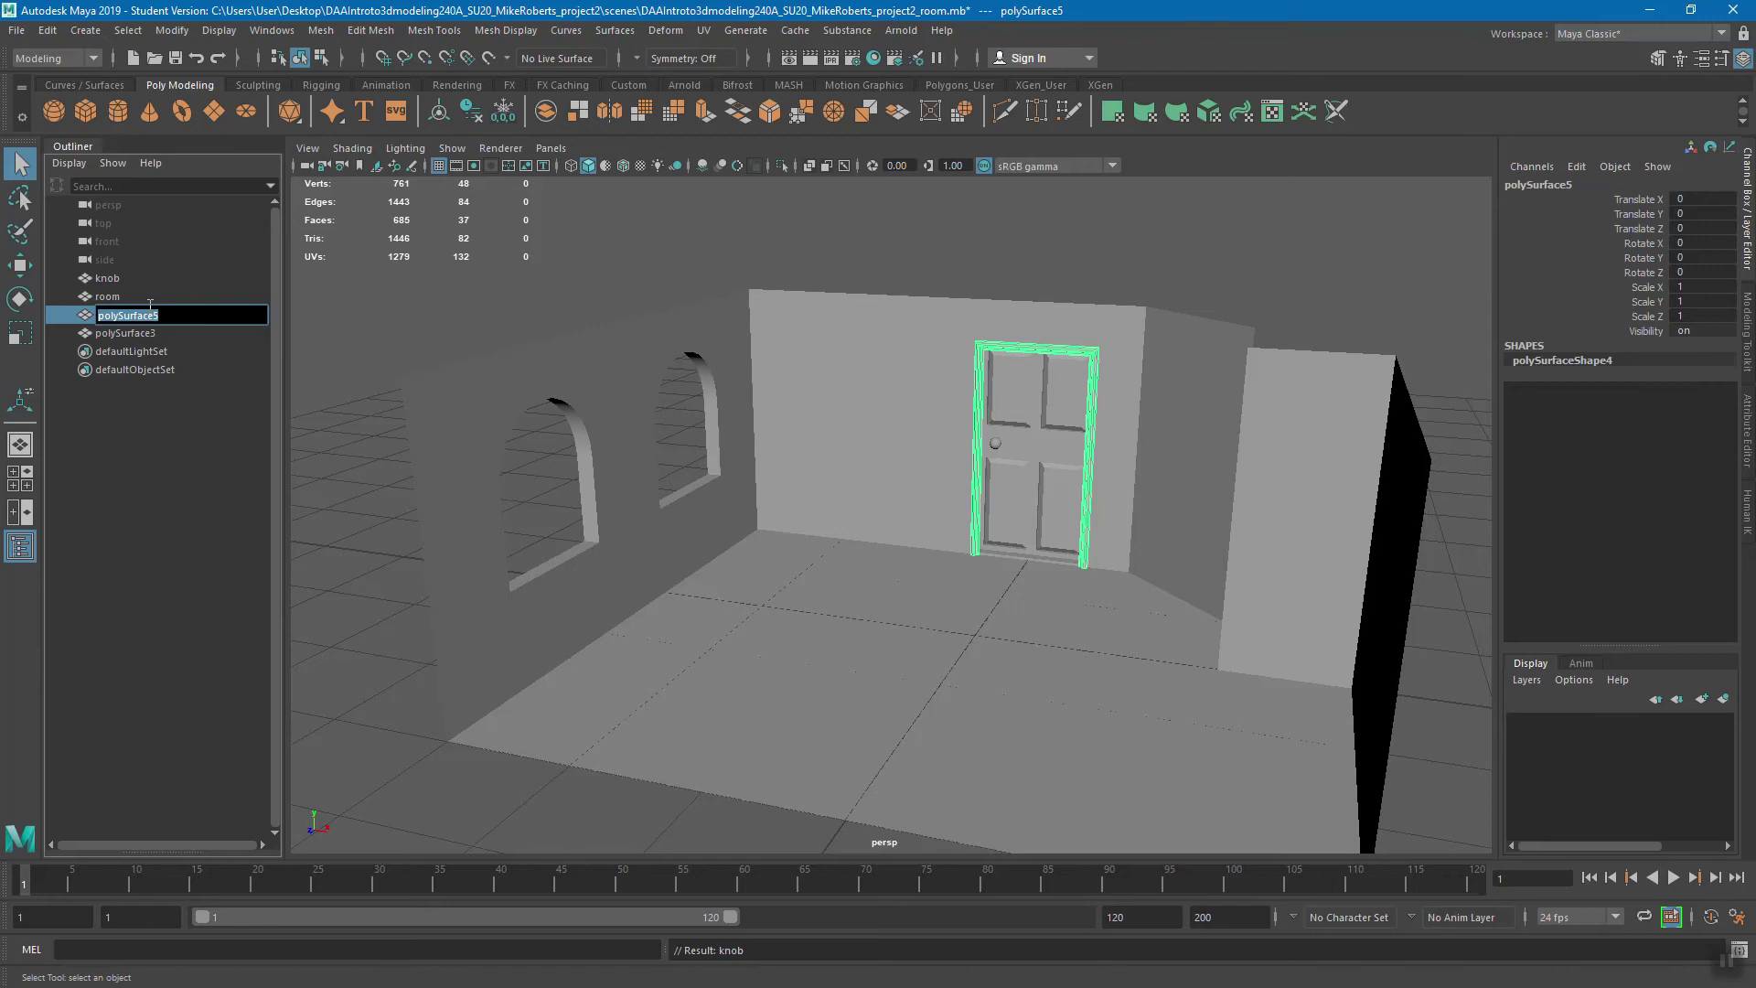
pyautogui.write('trim')
pyautogui.press('Return')
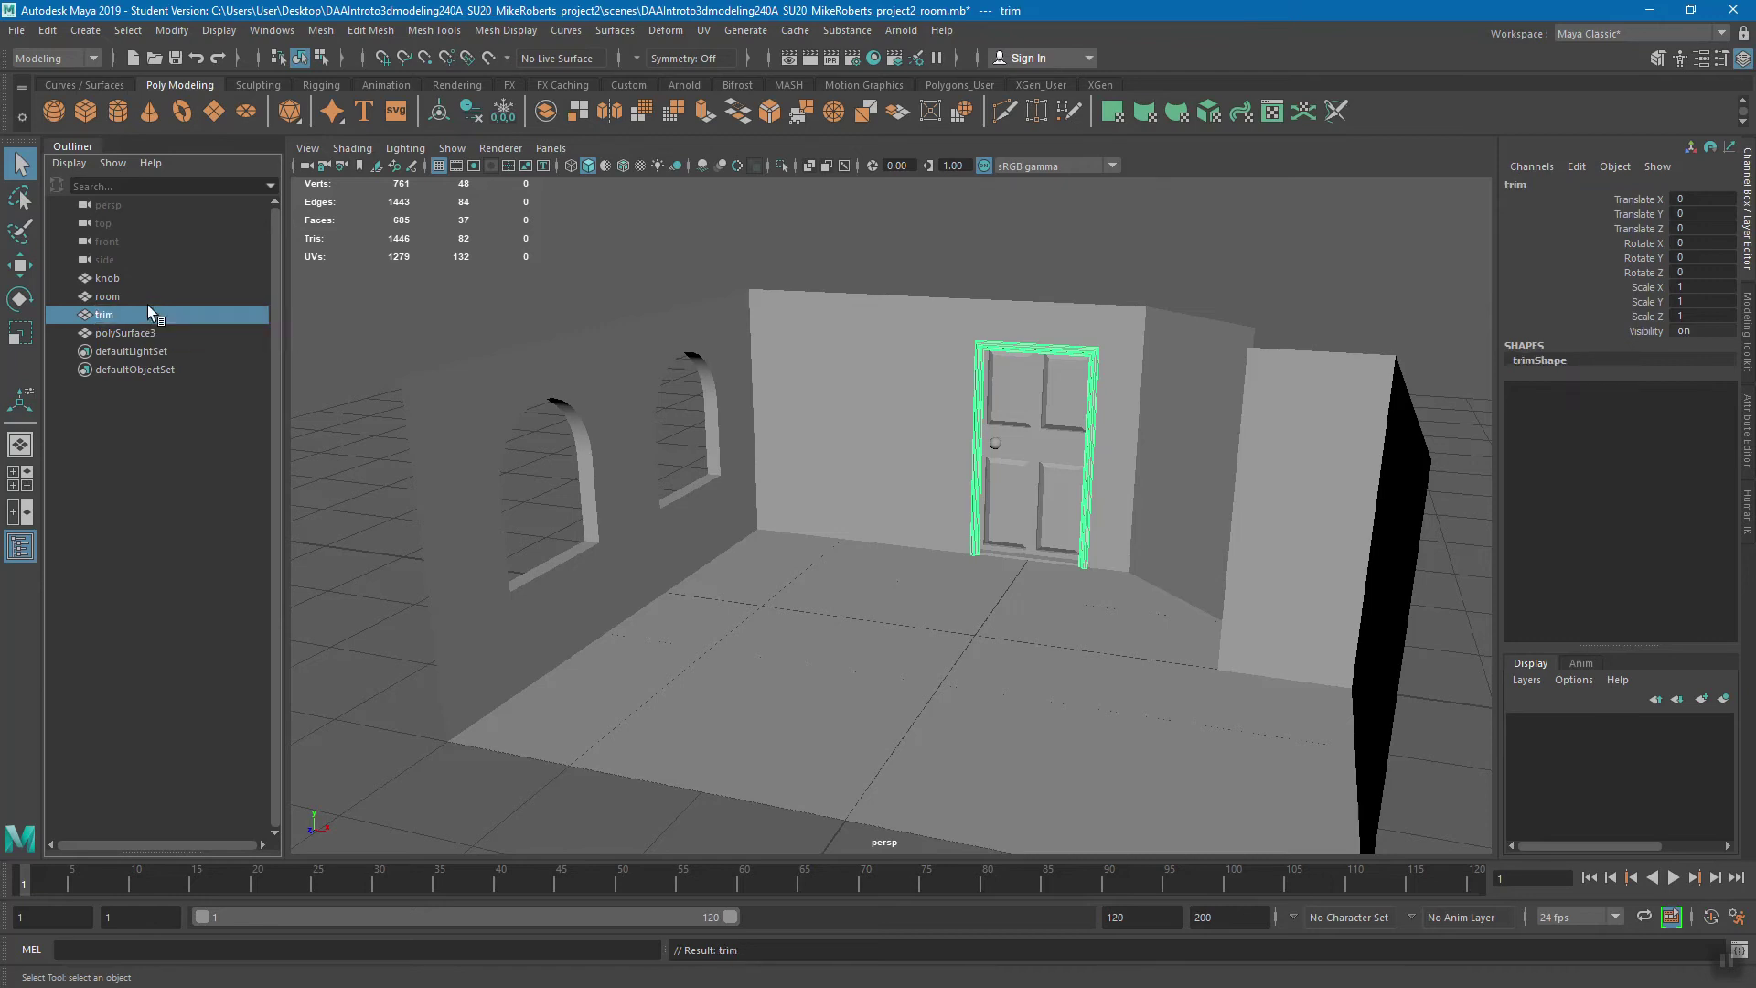
# - Rename the door mesh polySurface3 as door
pyautogui.click(144, 330)
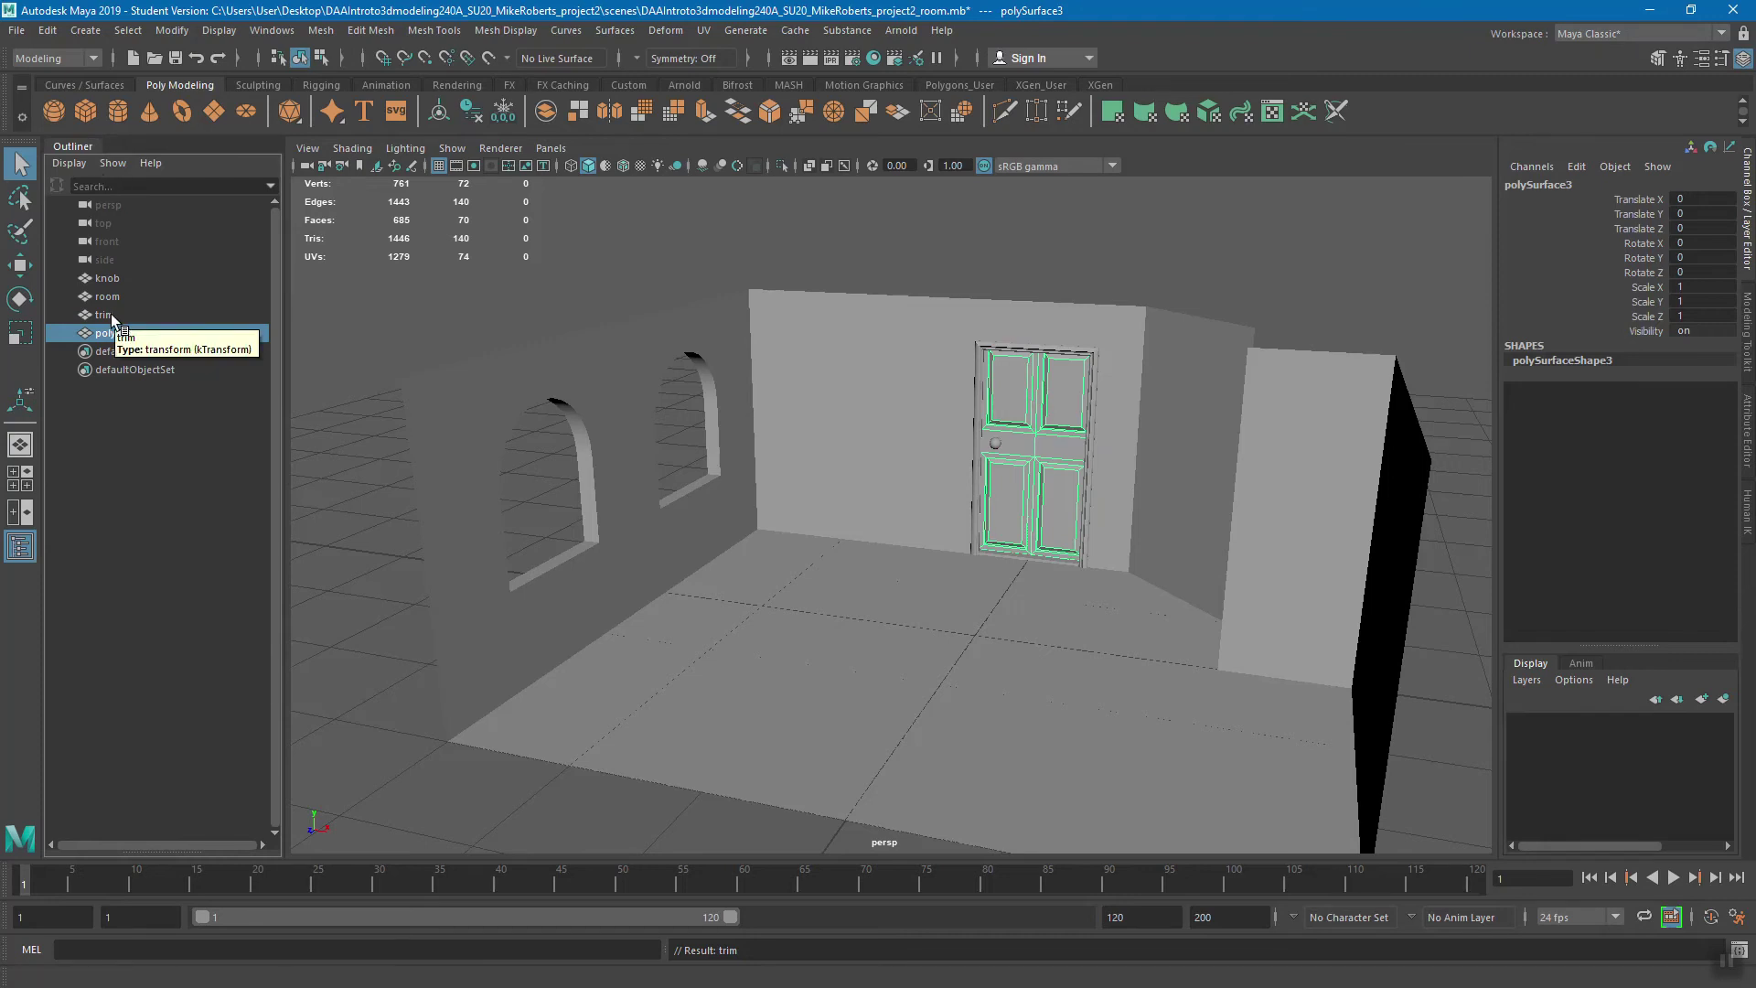
pyautogui.doubleClick(134, 335)
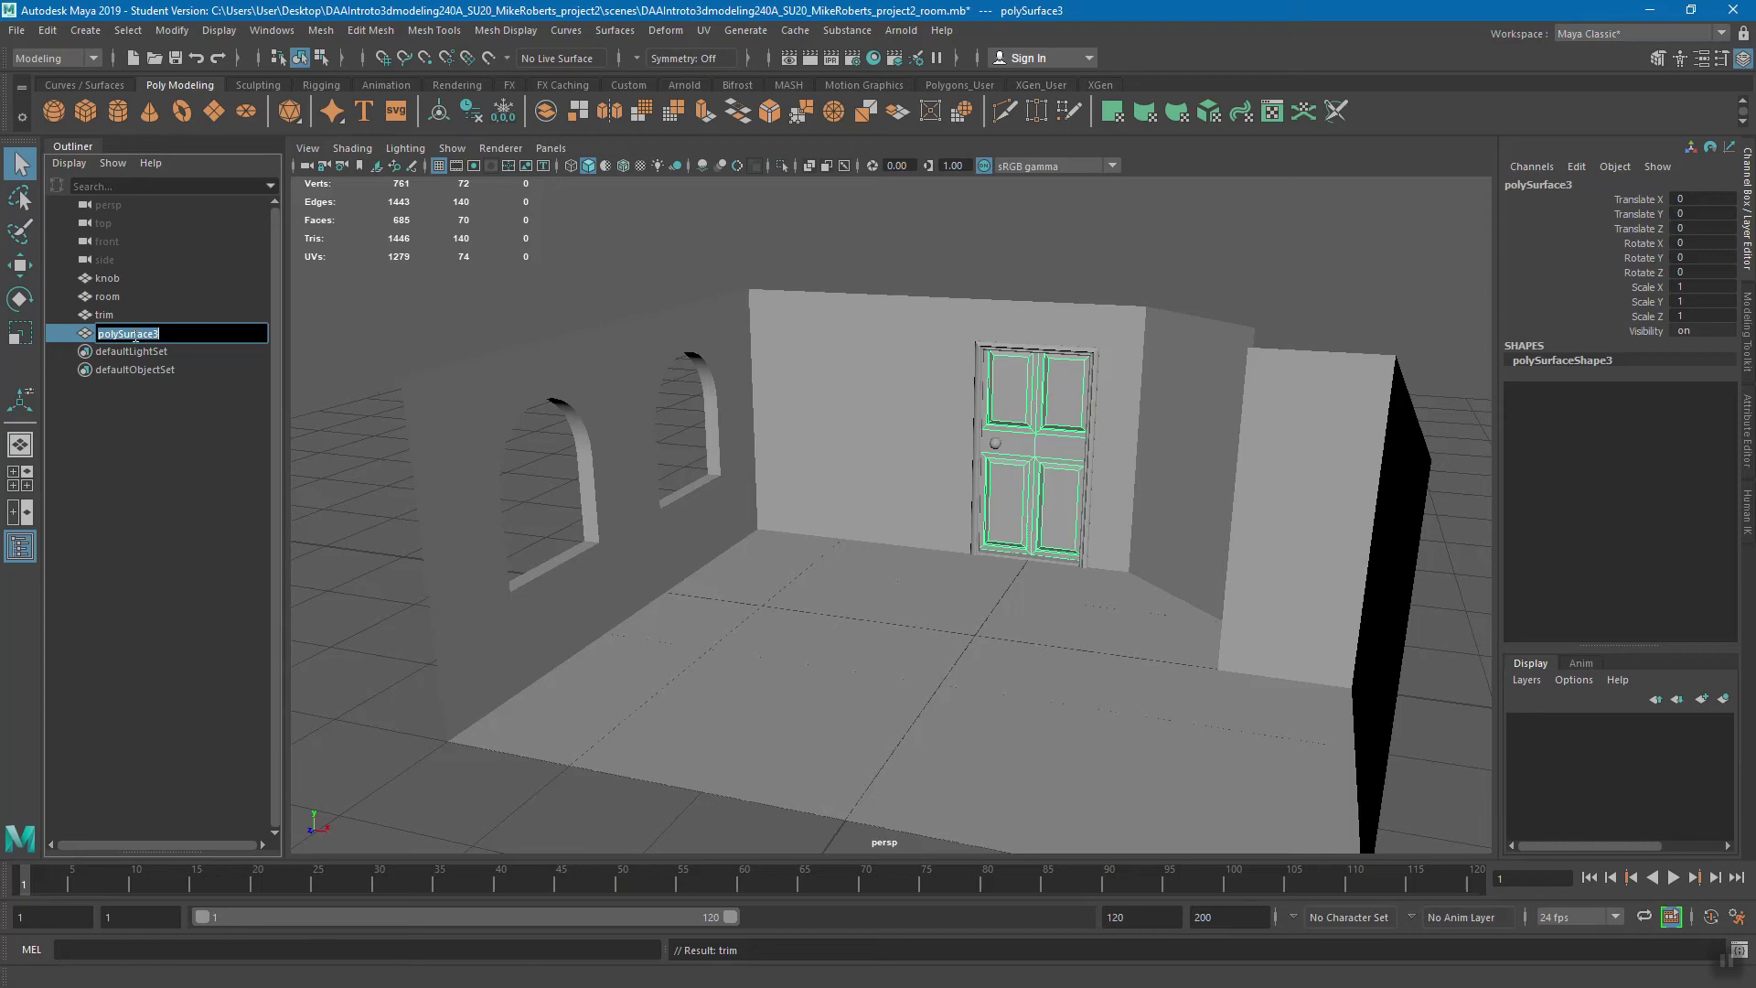
pyautogui.write('door')
pyautogui.press('Return')
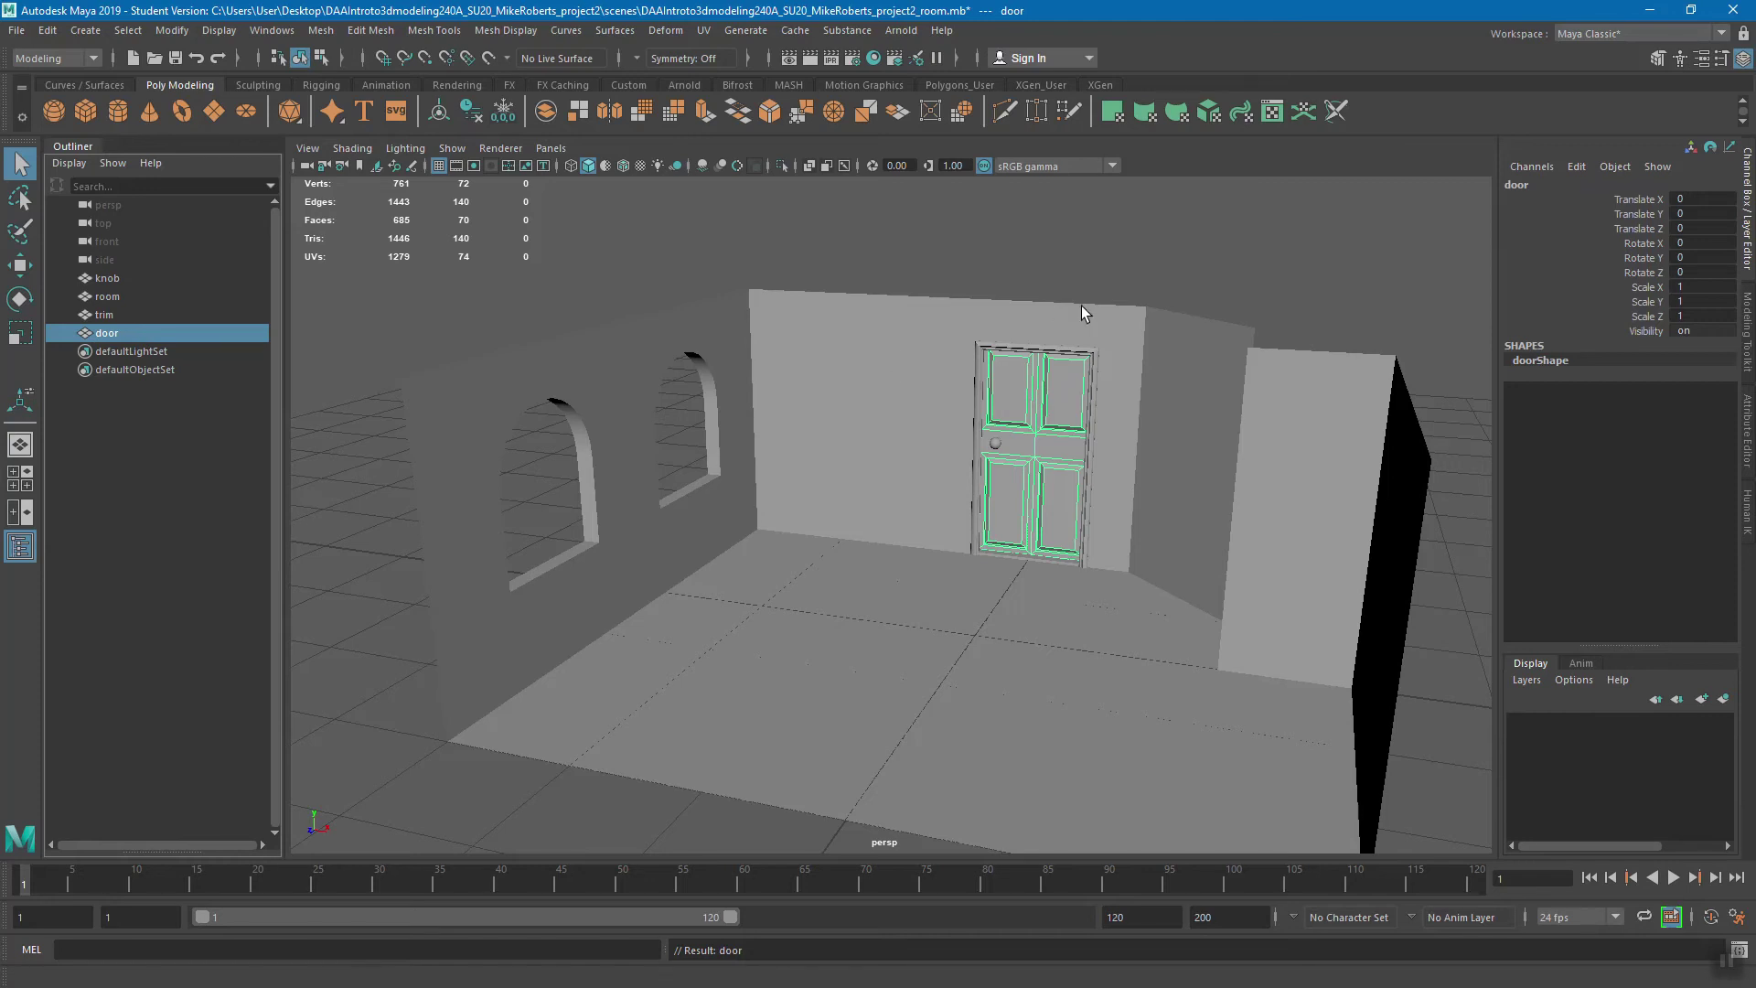
# - Select the room mesh and save the scene, accepting the Student Version notice
pyautogui.keyDown('alt'); pyautogui.moveTo(1092, 422); pyautogui.dragTo(992, 431, button='right'); pyautogui.keyUp('alt')
pyautogui.moveTo(991, 431)
pyautogui.keyDown('alt'); pyautogui.mouseDown()
pyautogui.moveTo(957, 452)
pyautogui.moveTo(955, 389)
pyautogui.moveTo(960, 426)
pyautogui.mouseUp(); pyautogui.keyUp('alt')
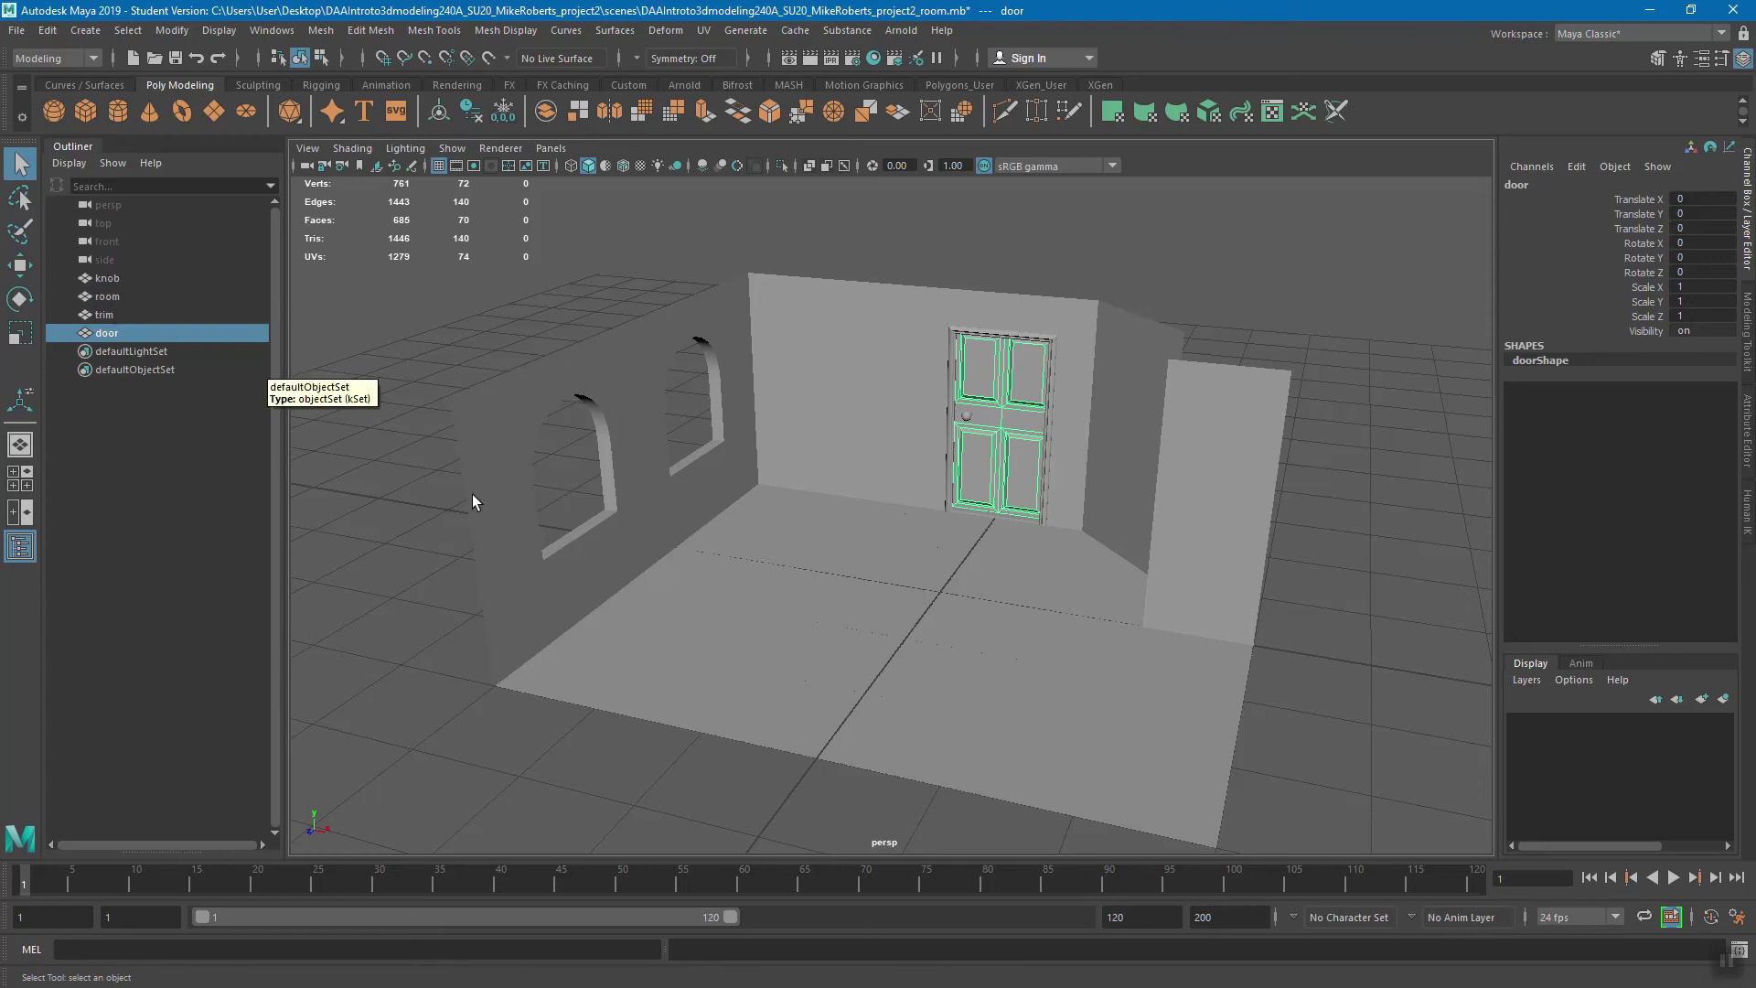
pyautogui.keyDown('alt'); pyautogui.moveTo(898, 462); pyautogui.dragTo(1024, 448); pyautogui.keyUp('alt')
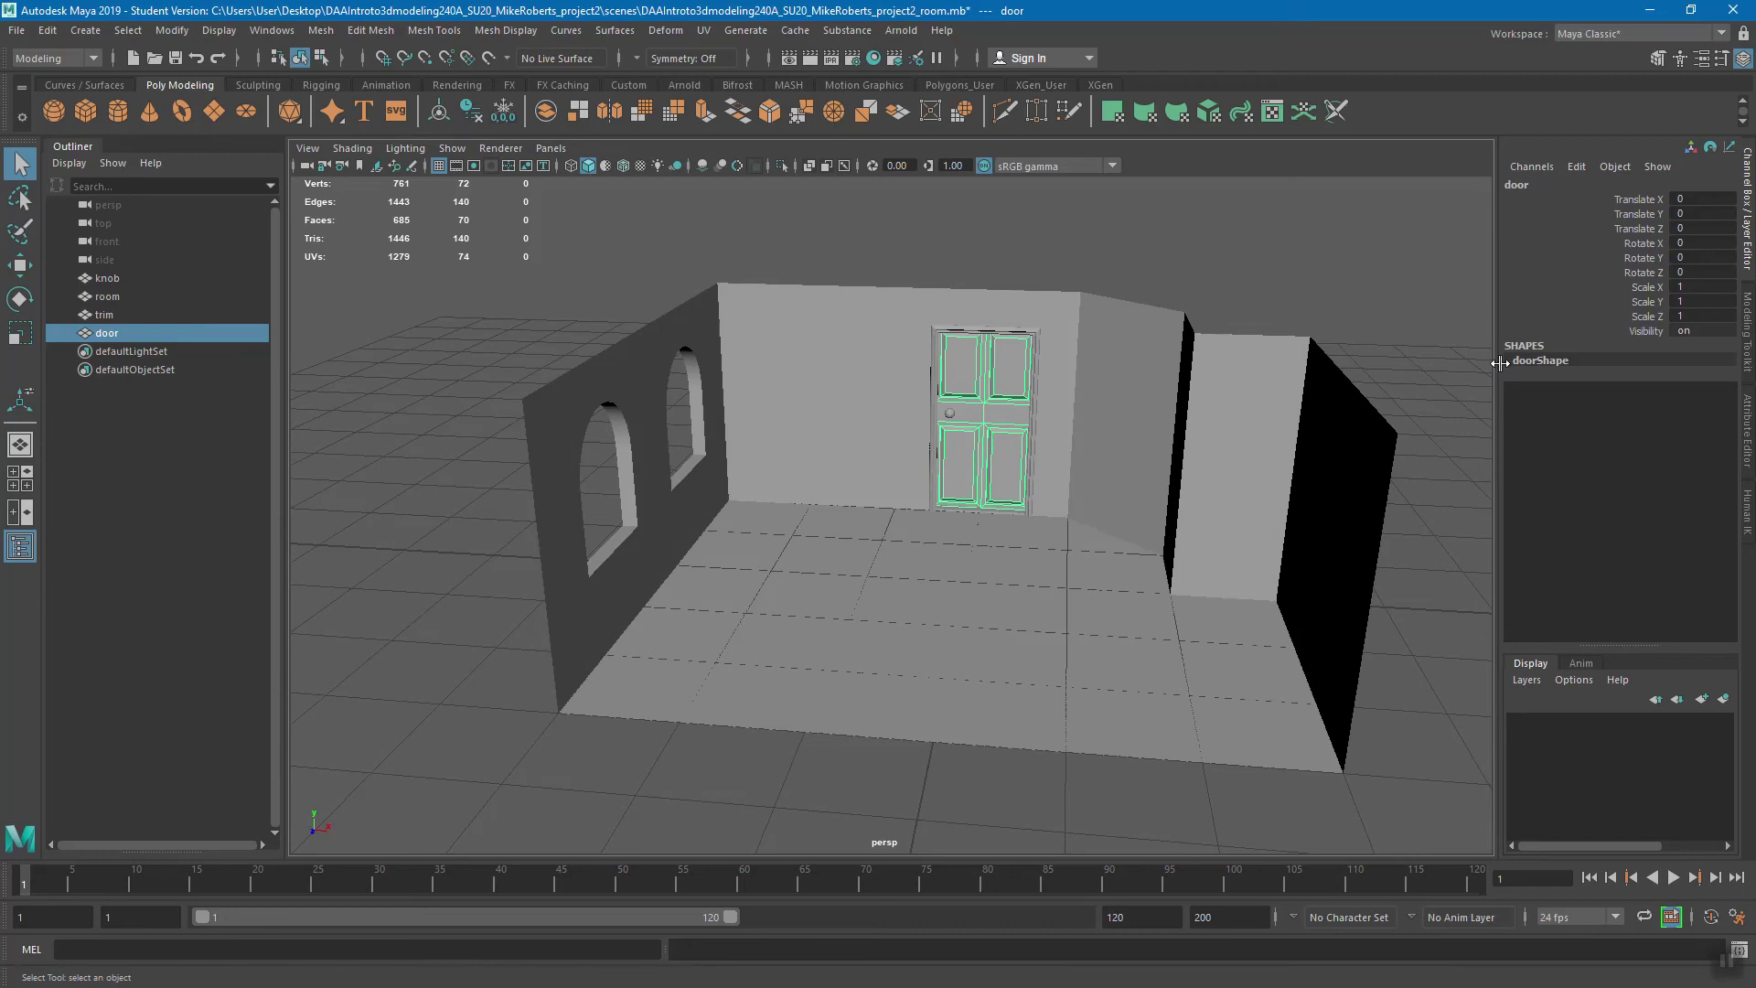
pyautogui.click(1172, 326)
pyautogui.keyDown('alt'); pyautogui.moveTo(1169, 329); pyautogui.dragTo(1019, 386); pyautogui.keyUp('alt')
pyautogui.hotkey('ctrl', 's')
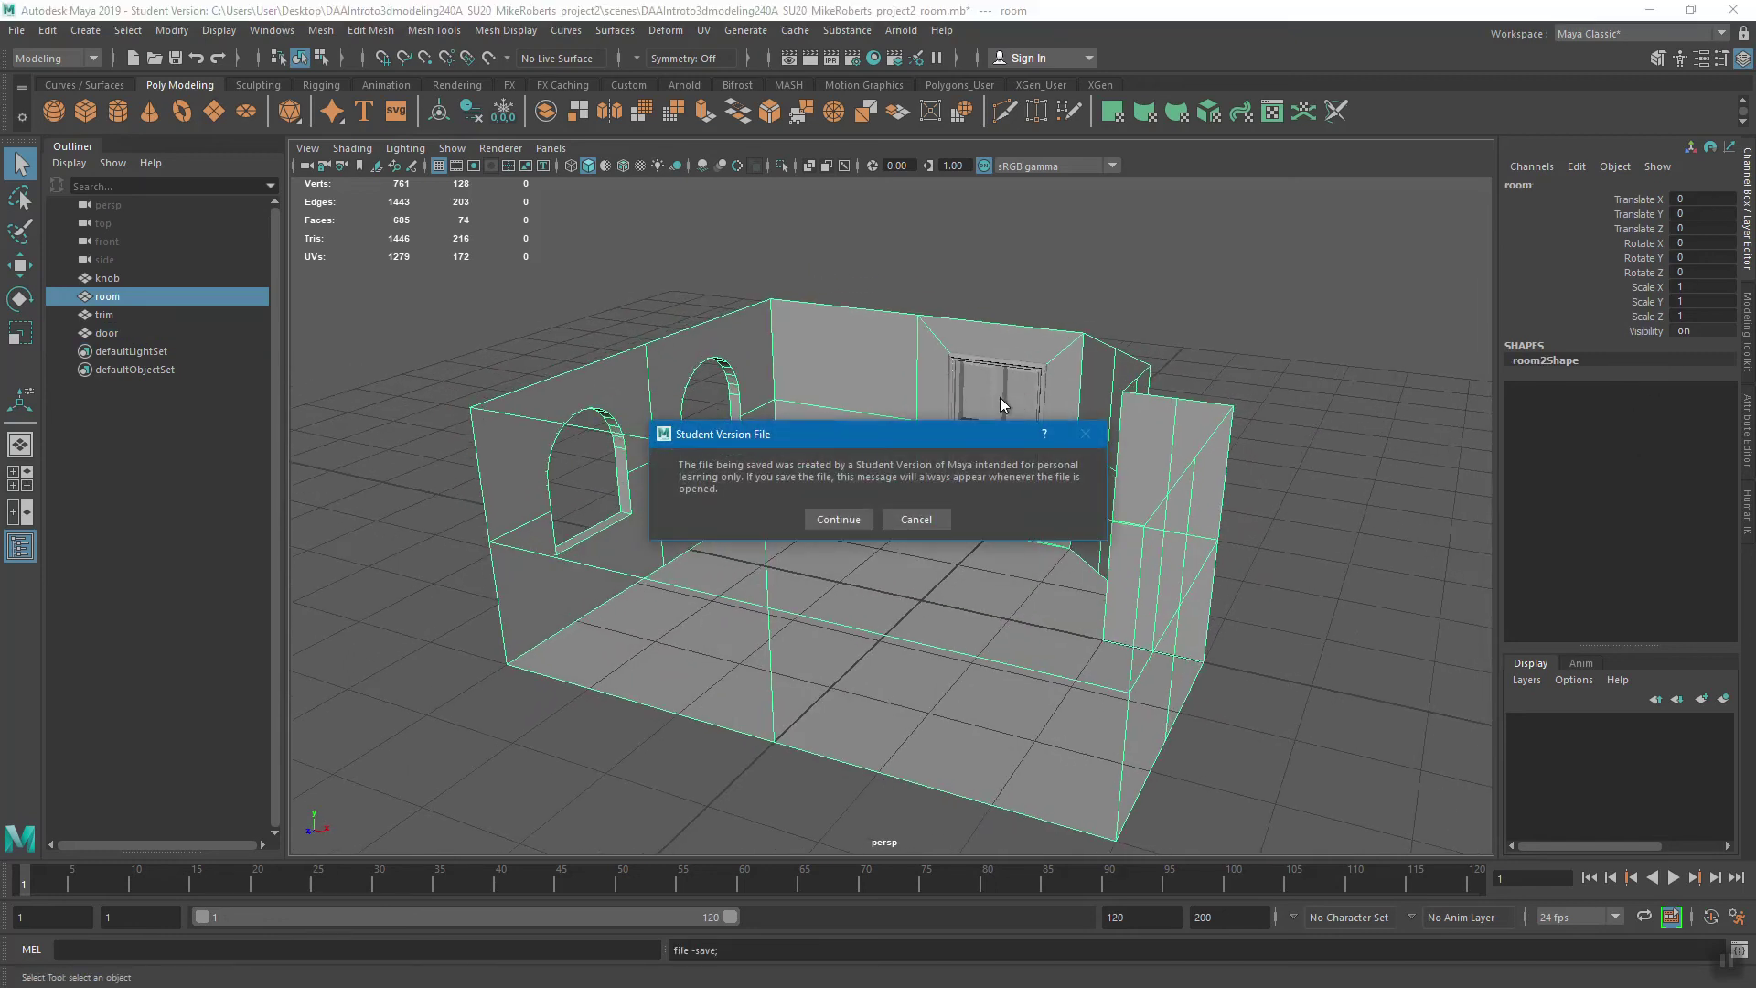
pyautogui.click(840, 516)
pyautogui.keyDown('alt'); pyautogui.moveTo(937, 443); pyautogui.dragTo(897, 420); pyautogui.keyUp('alt')
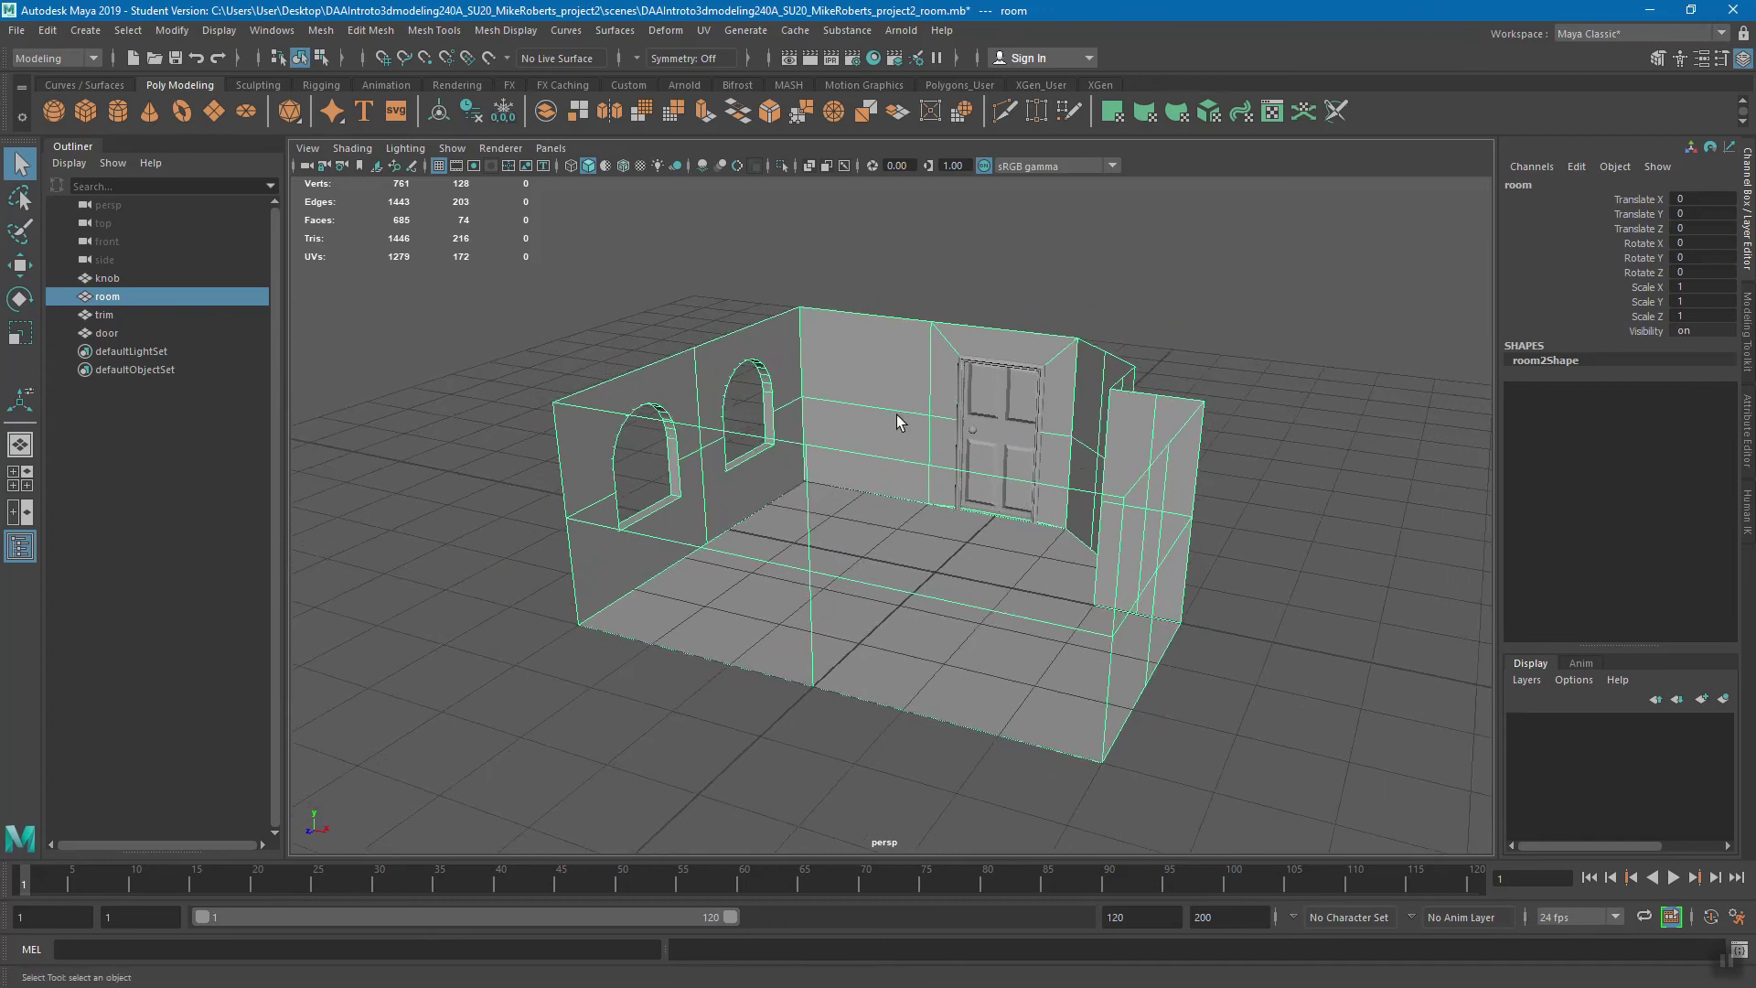
# - Open the project2 lamp scene without saving changes to the room scene, and continue past the Student Version notice
pyautogui.click(19, 31)
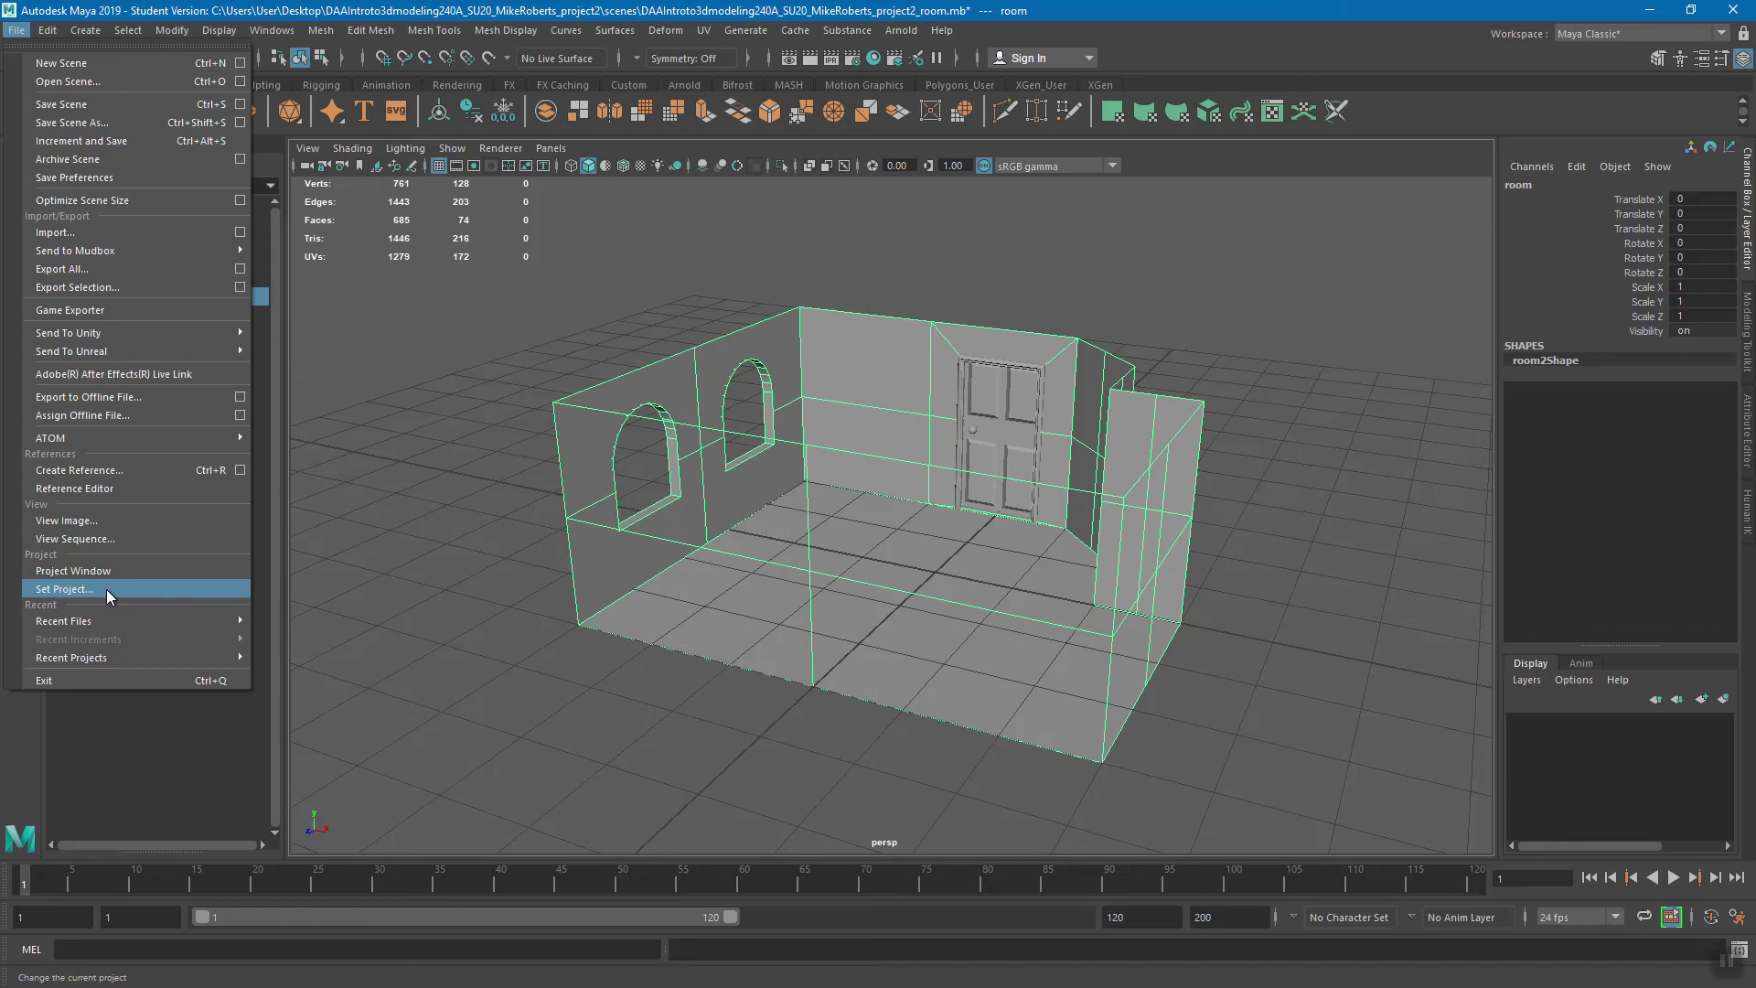
pyautogui.click(69, 81)
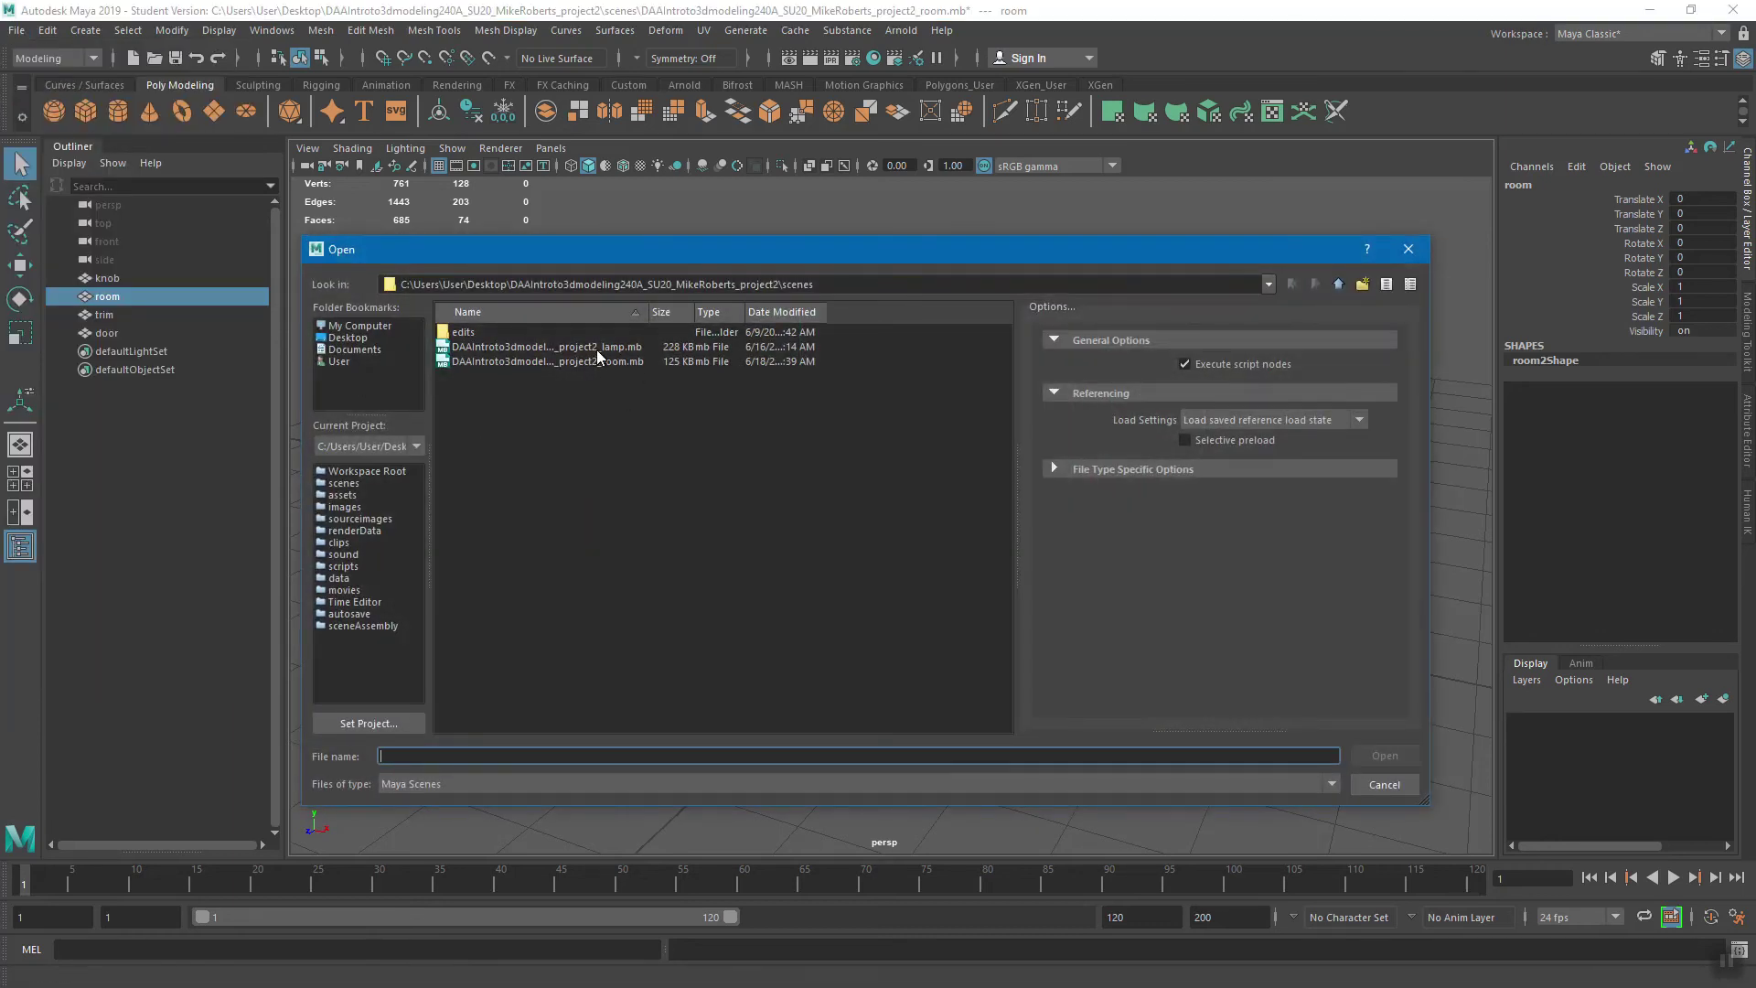
pyautogui.click(638, 349)
pyautogui.click(1384, 756)
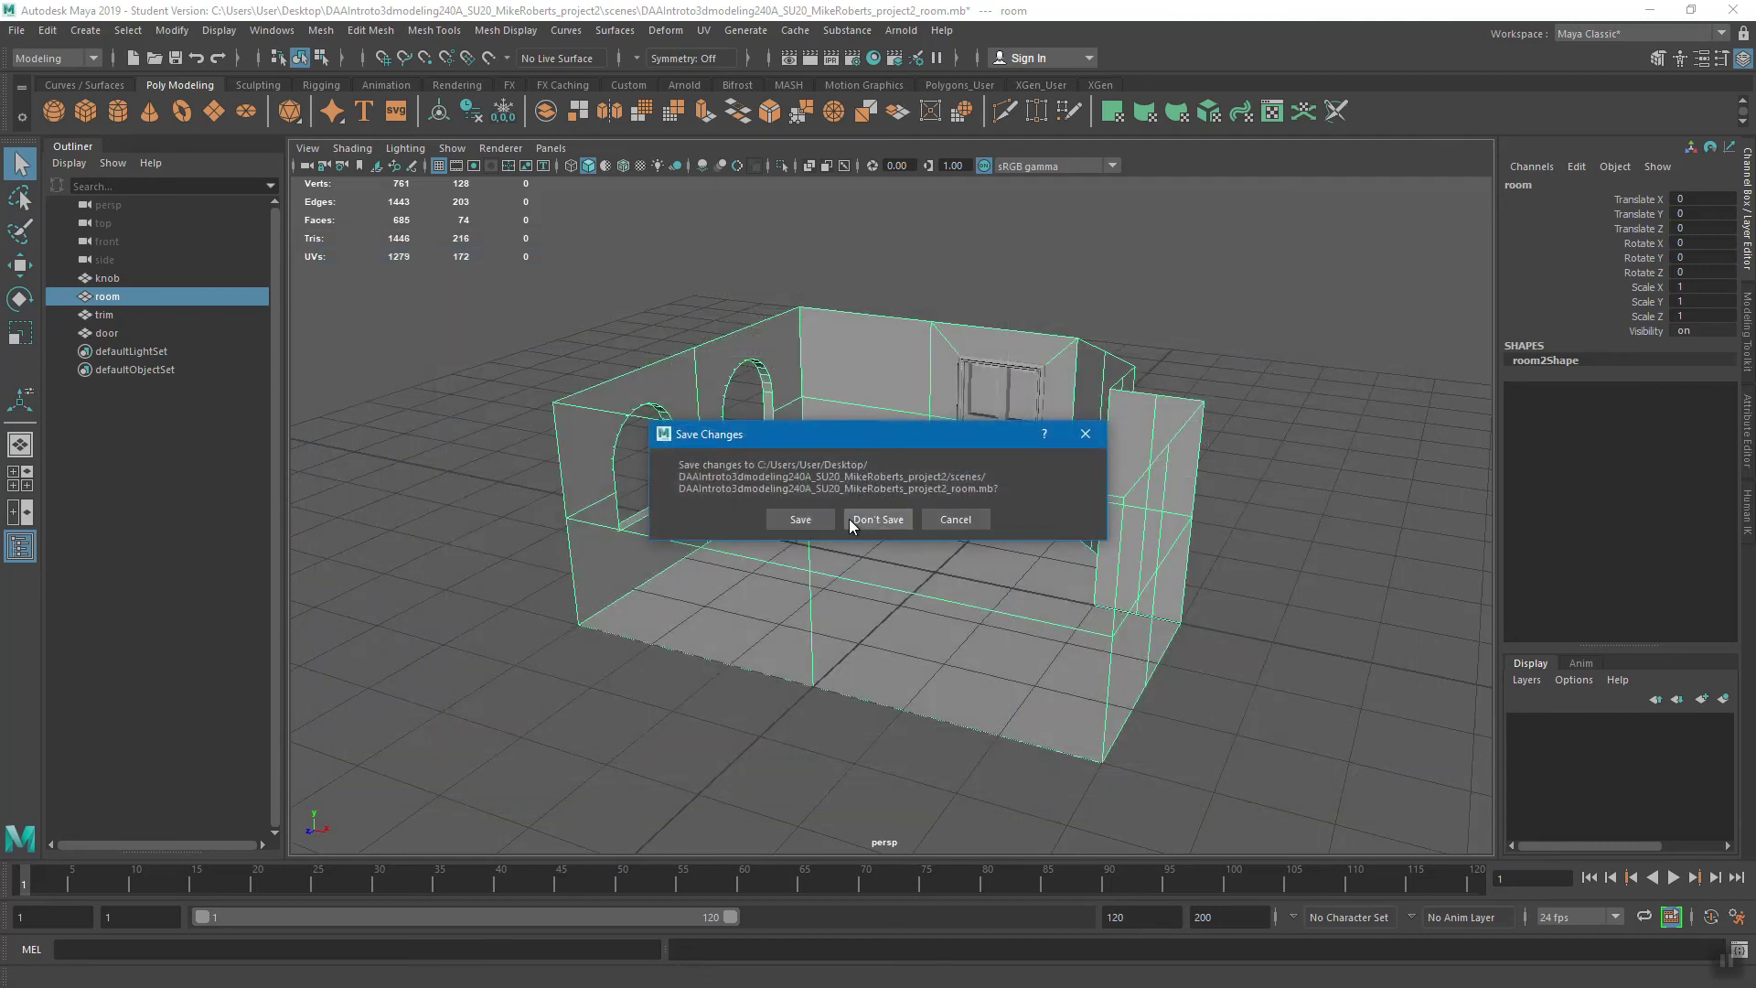
pyautogui.click(880, 520)
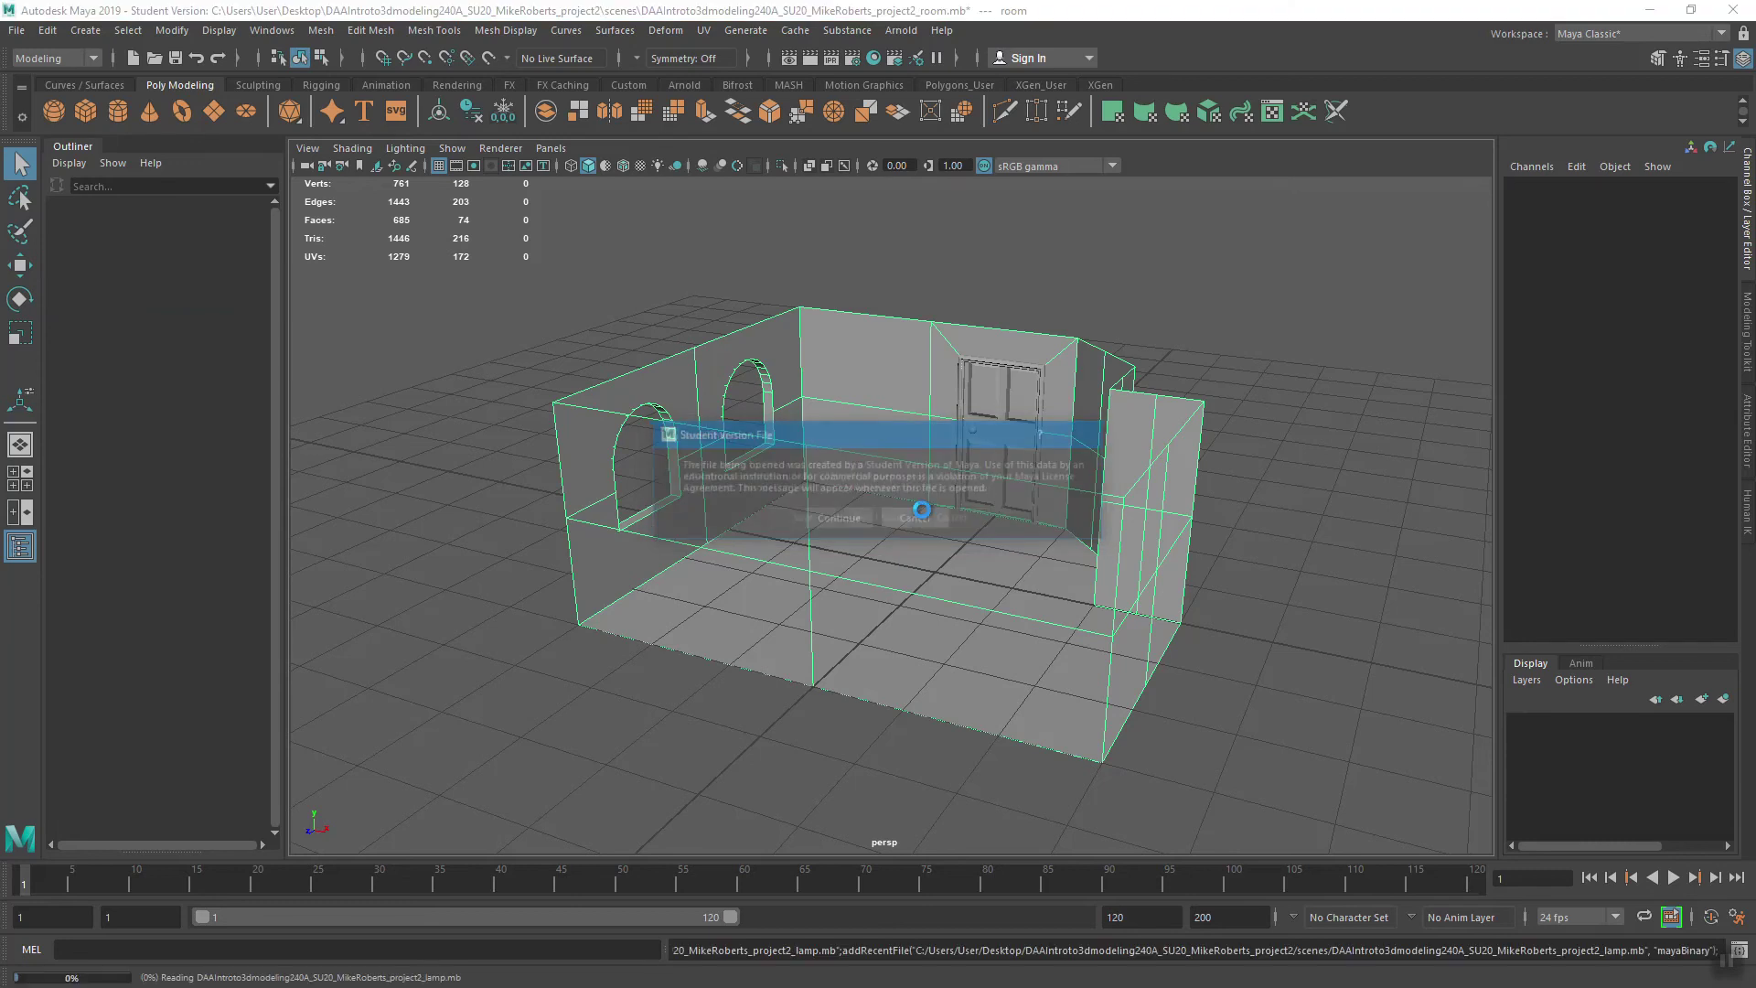
pyautogui.click(853, 520)
# - Select all the lamp parts together with the cord and curves, and delete their construction history
pyautogui.keyDown('alt'); pyautogui.moveTo(875, 595); pyautogui.dragTo(1430, 415); pyautogui.keyUp('alt')
pyautogui.click(821, 431)
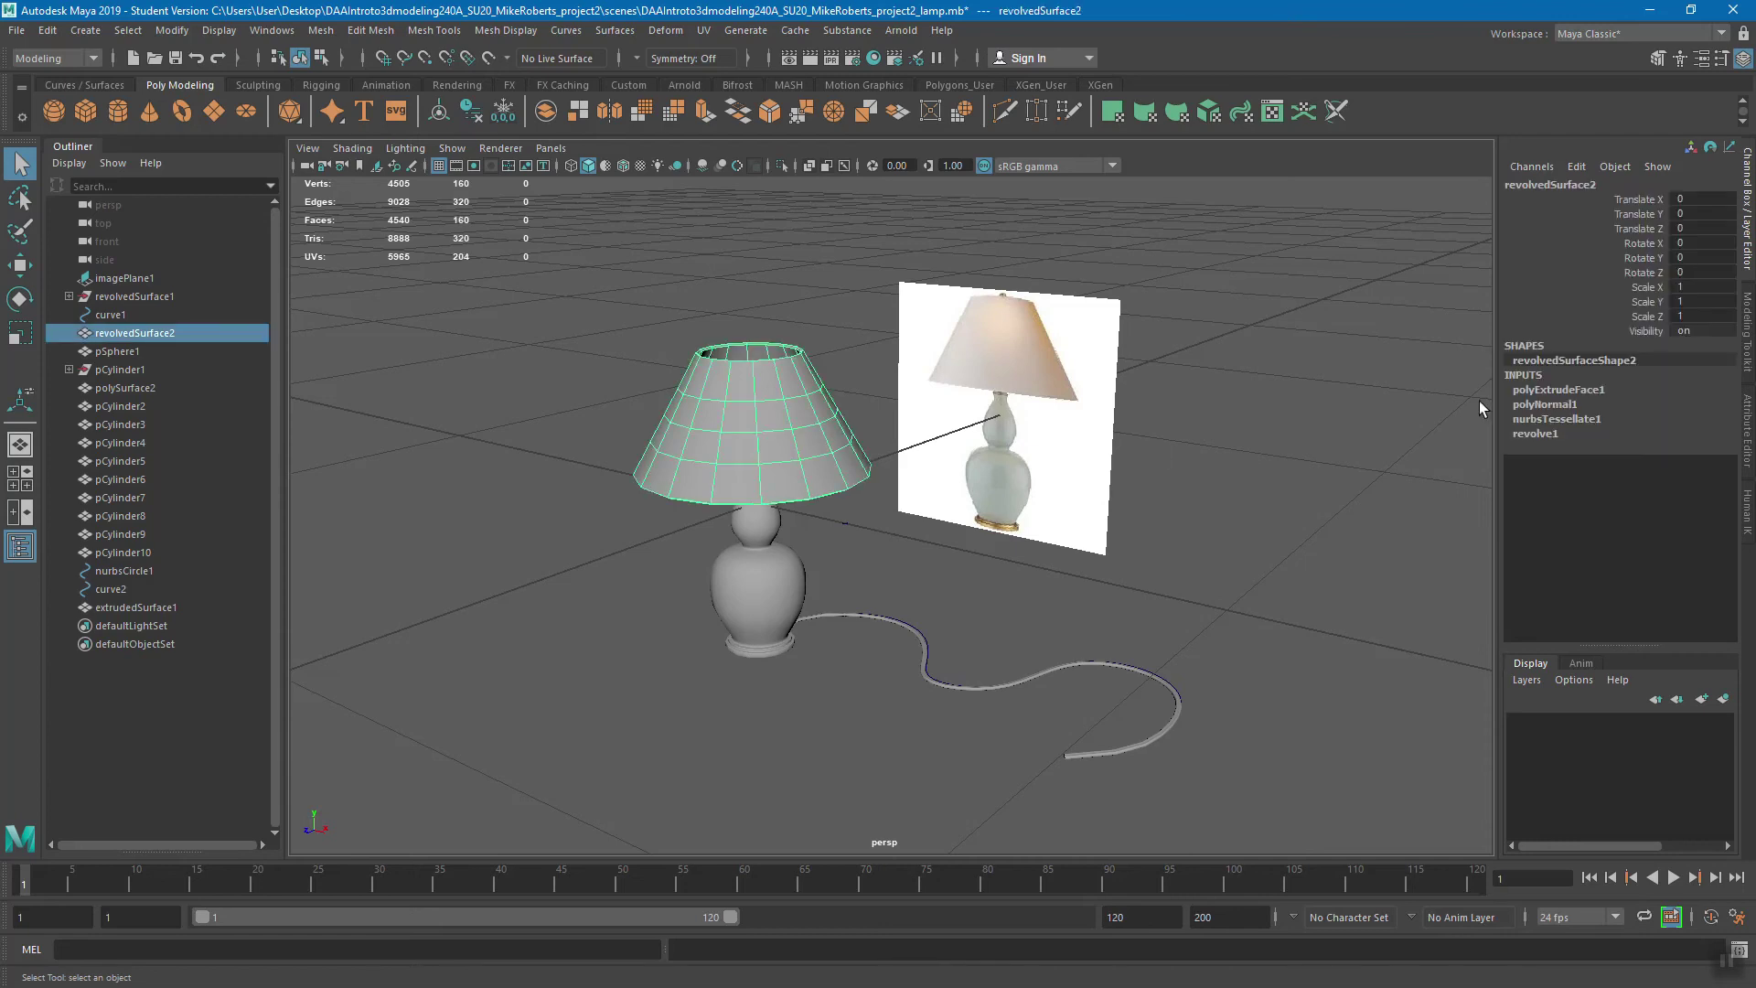
pyautogui.click(759, 603)
pyautogui.keyDown('alt'); pyautogui.moveTo(853, 626); pyautogui.dragTo(676, 413); pyautogui.keyUp('alt')
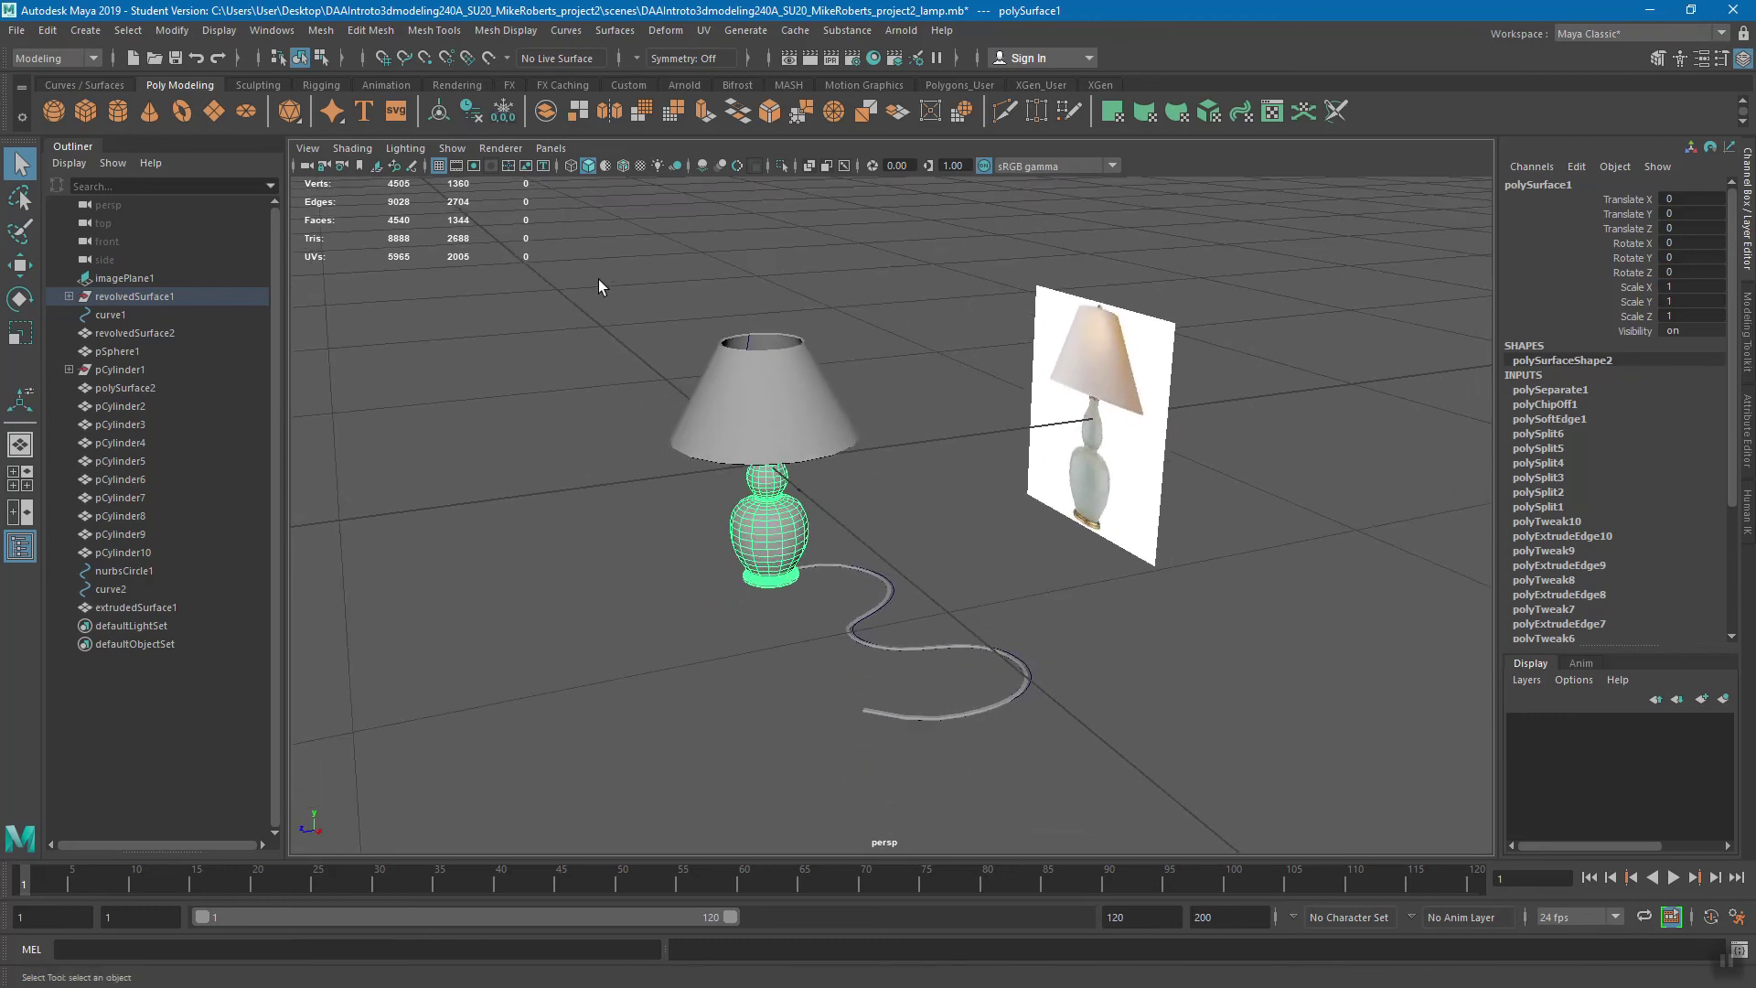
pyautogui.moveTo(595, 256); pyautogui.dragTo(1021, 795)
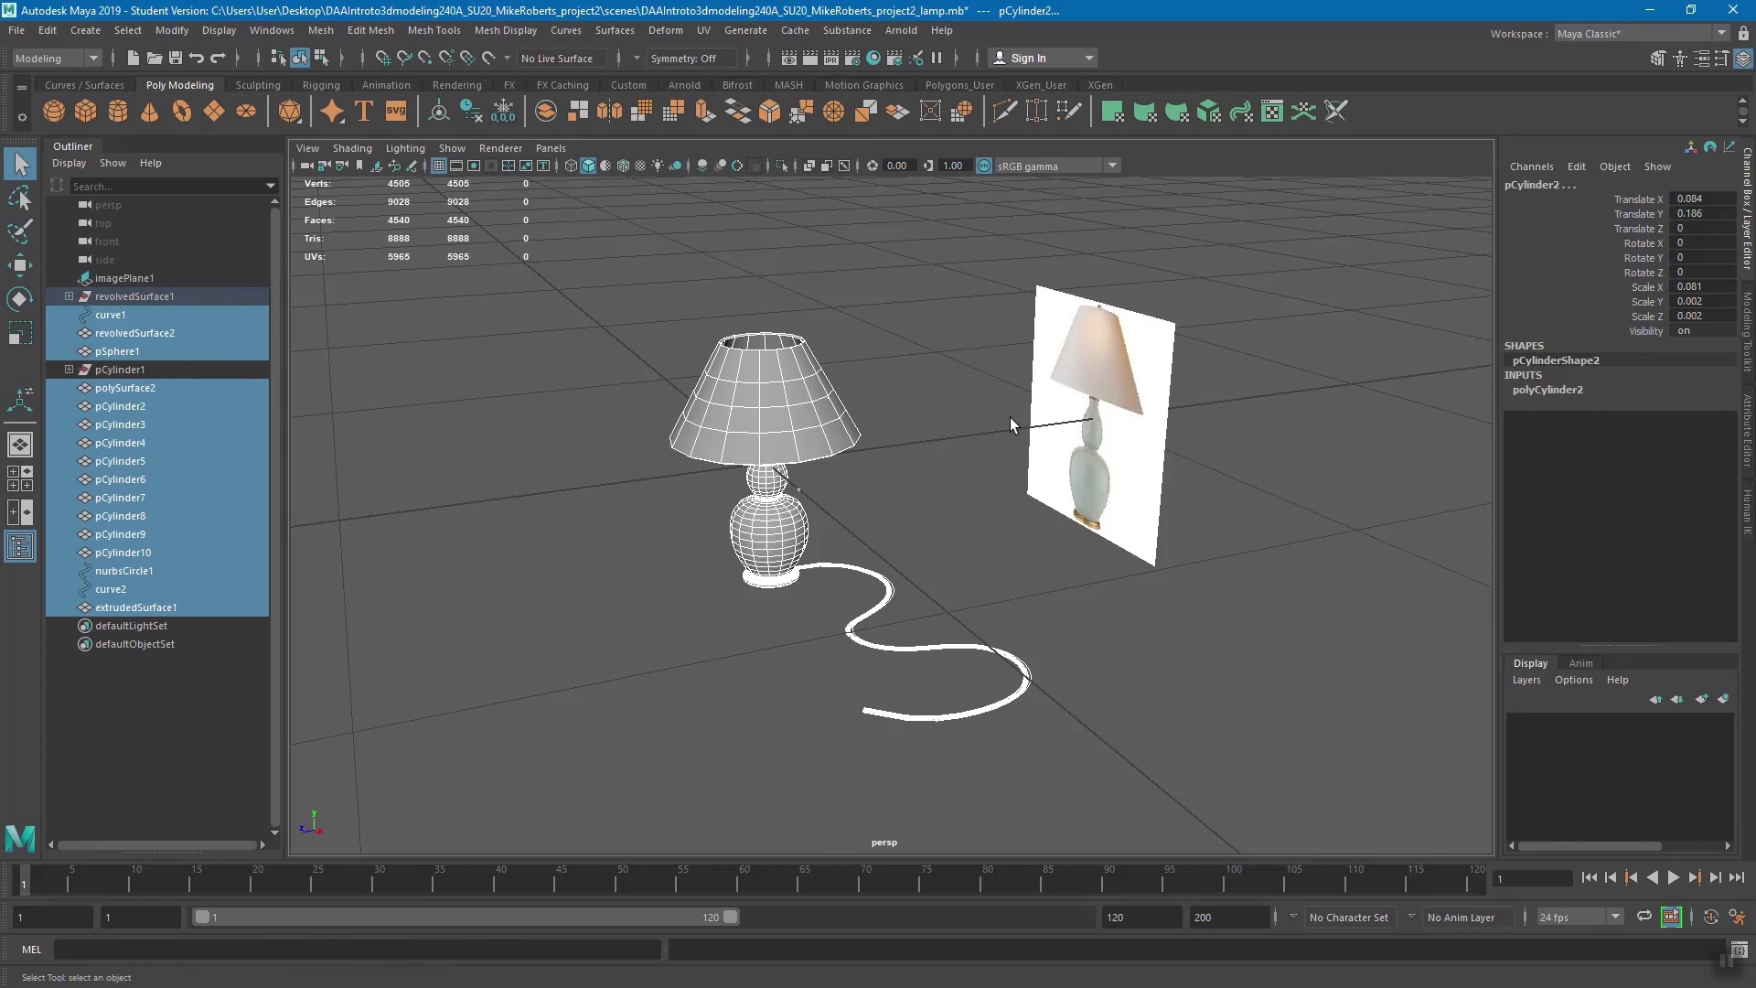
pyautogui.click(50, 32)
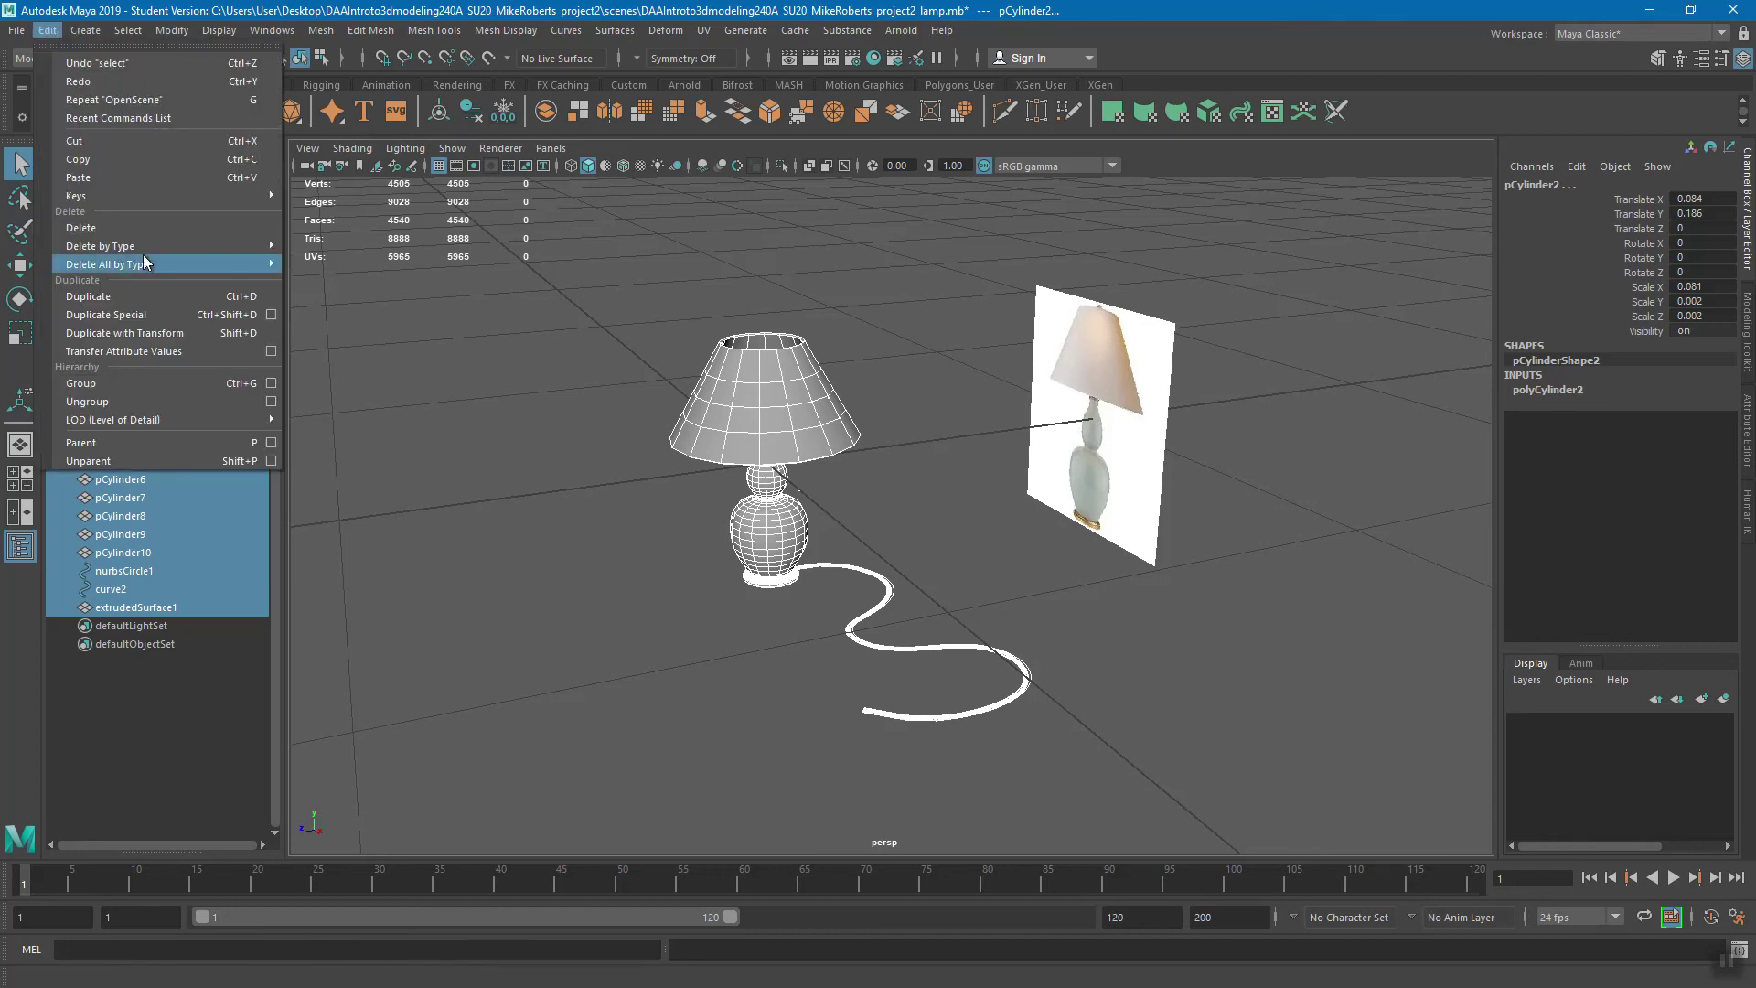
pyautogui.moveTo(143, 247)
pyautogui.click(338, 262)
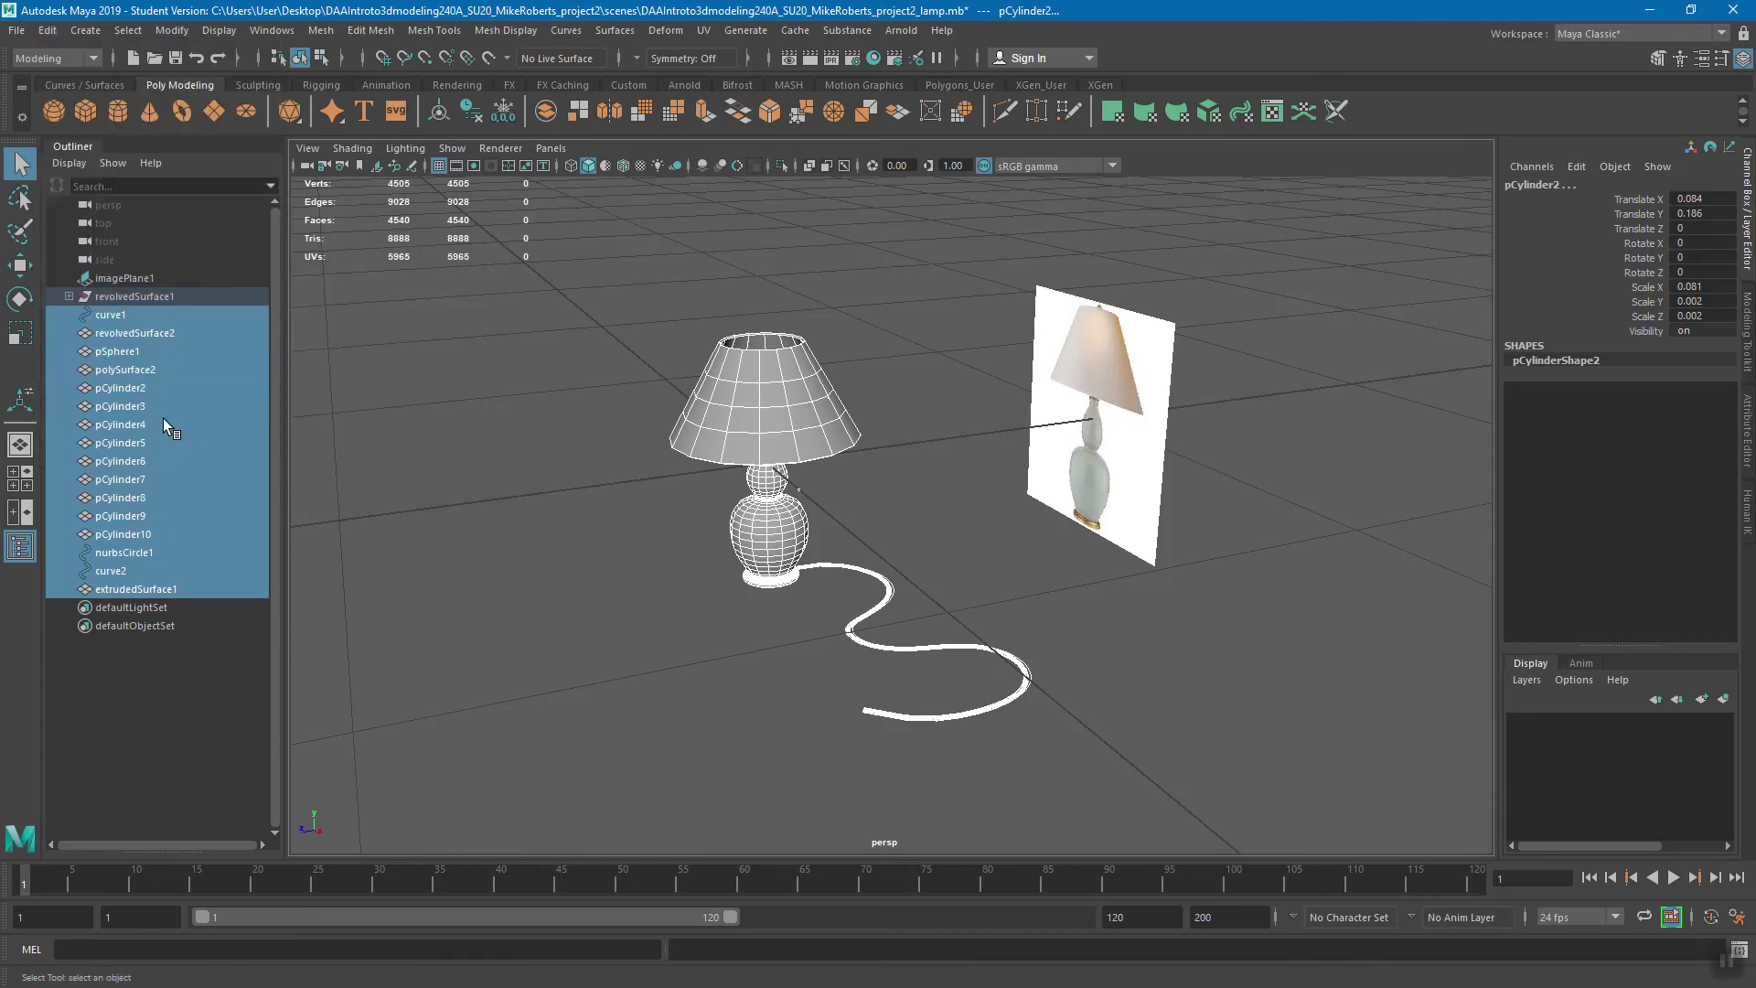
# - Ungroup revolvedSurface1, the group holding the lamp base mesh
pyautogui.keyDown('alt'); pyautogui.moveTo(704, 523); pyautogui.dragTo(760, 514); pyautogui.keyUp('alt')
pyautogui.keyDown('alt'); pyautogui.moveTo(760, 514); pyautogui.dragTo(920, 548, button='right'); pyautogui.keyUp('alt')
pyautogui.keyDown('alt'); pyautogui.moveTo(921, 548); pyautogui.dragTo(848, 530); pyautogui.keyUp('alt')
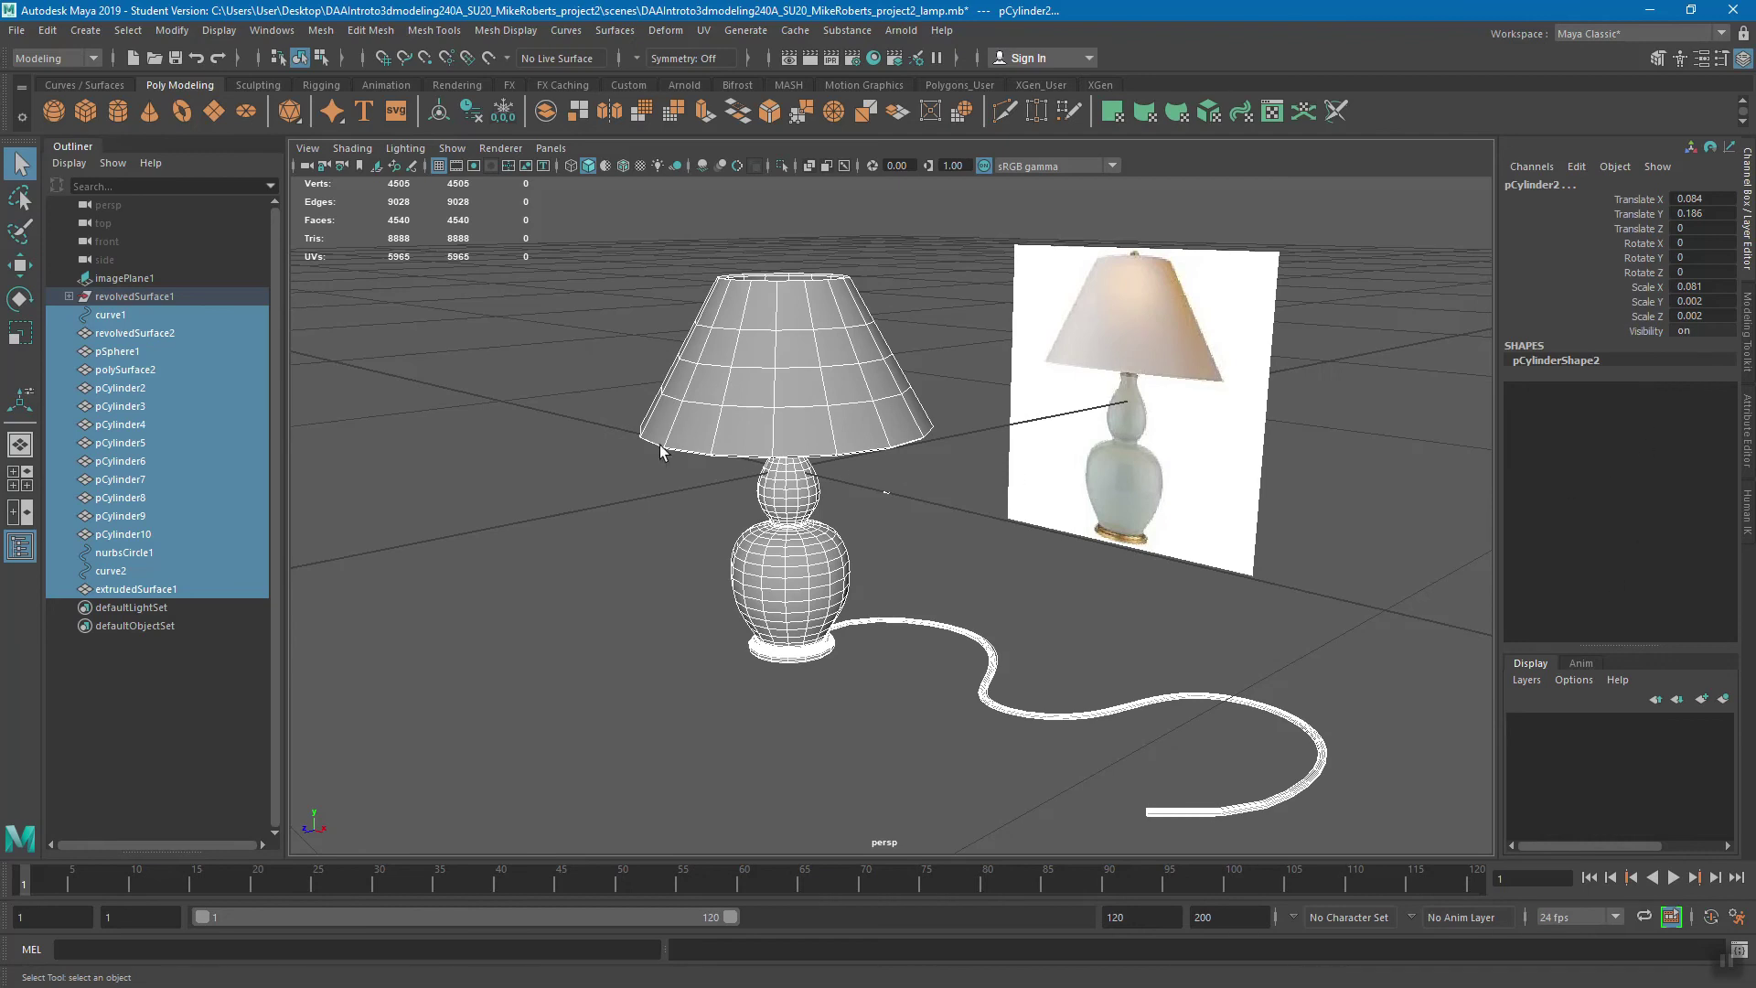
pyautogui.click(136, 292)
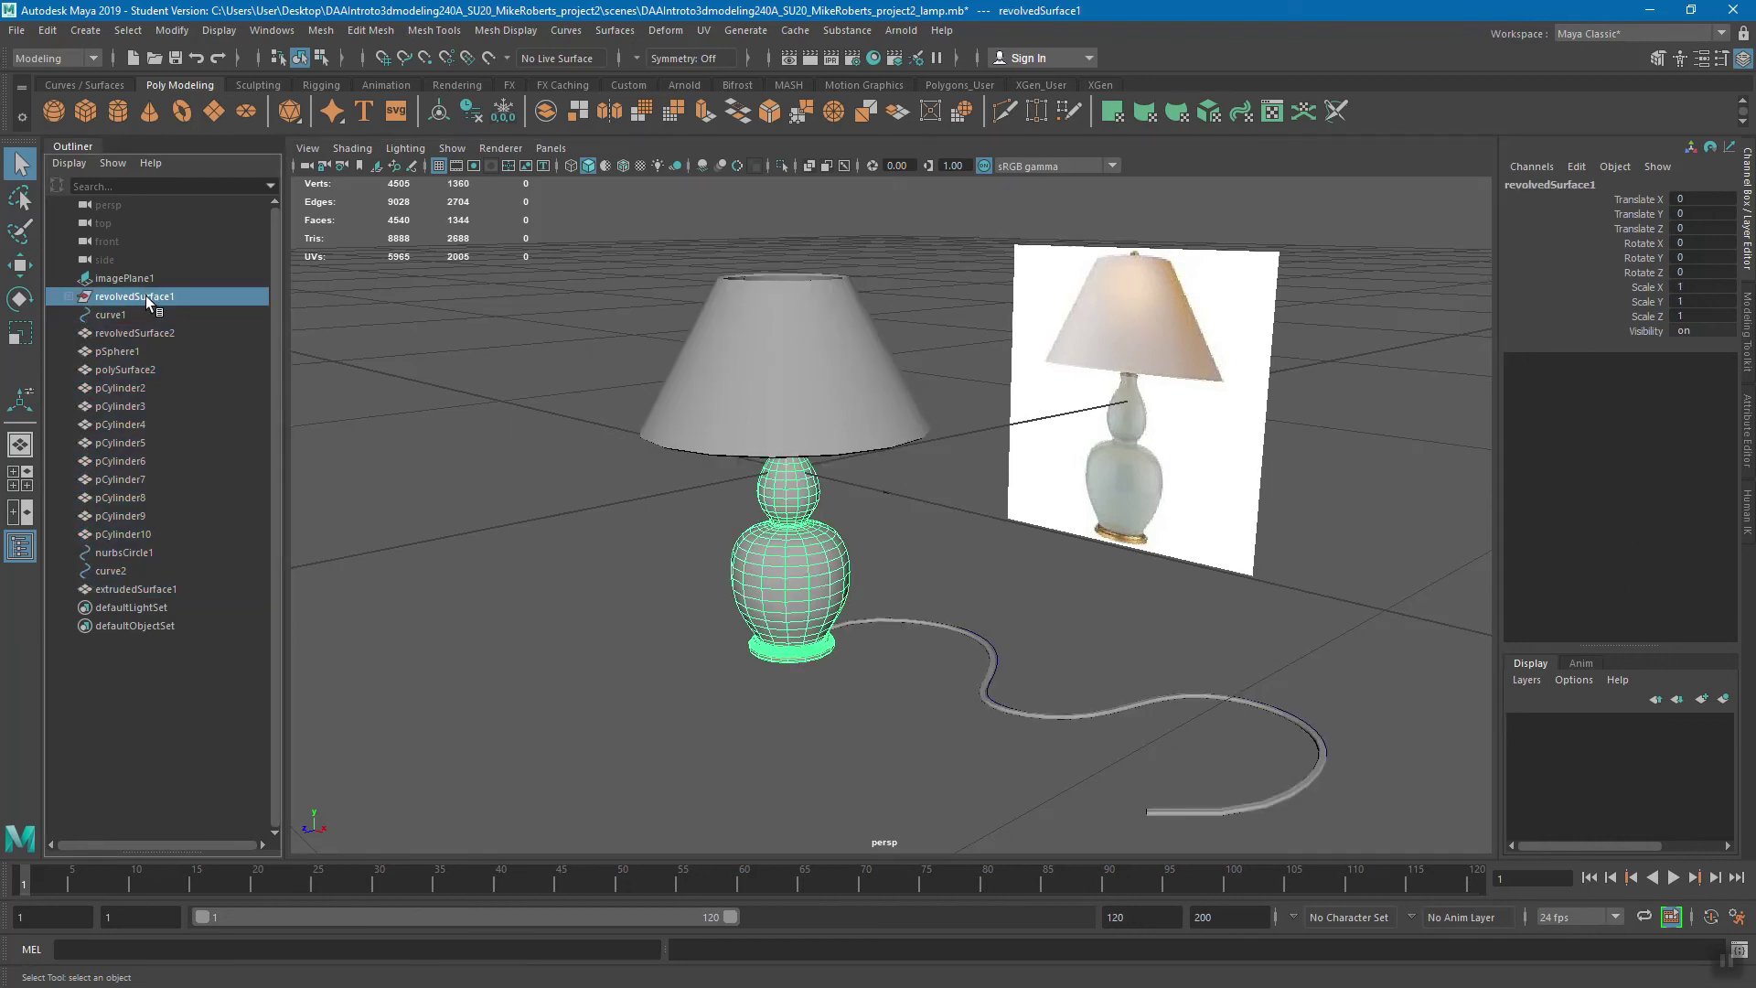
pyautogui.click(47, 30)
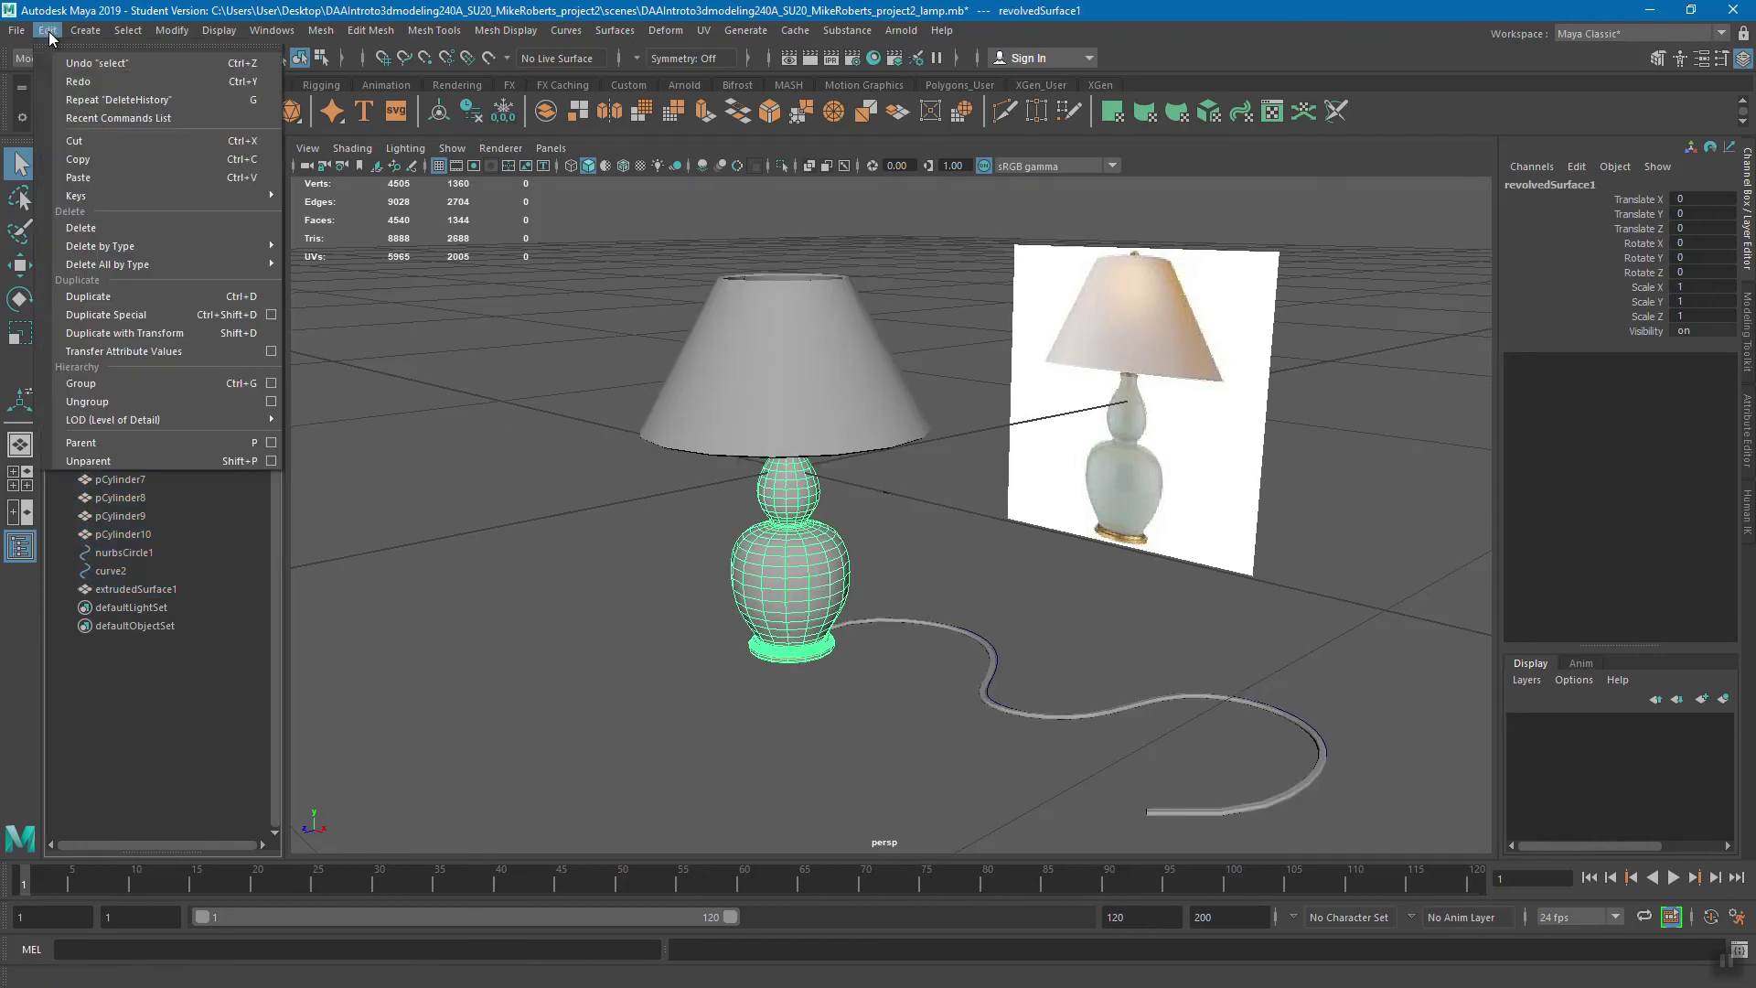
pyautogui.click(113, 404)
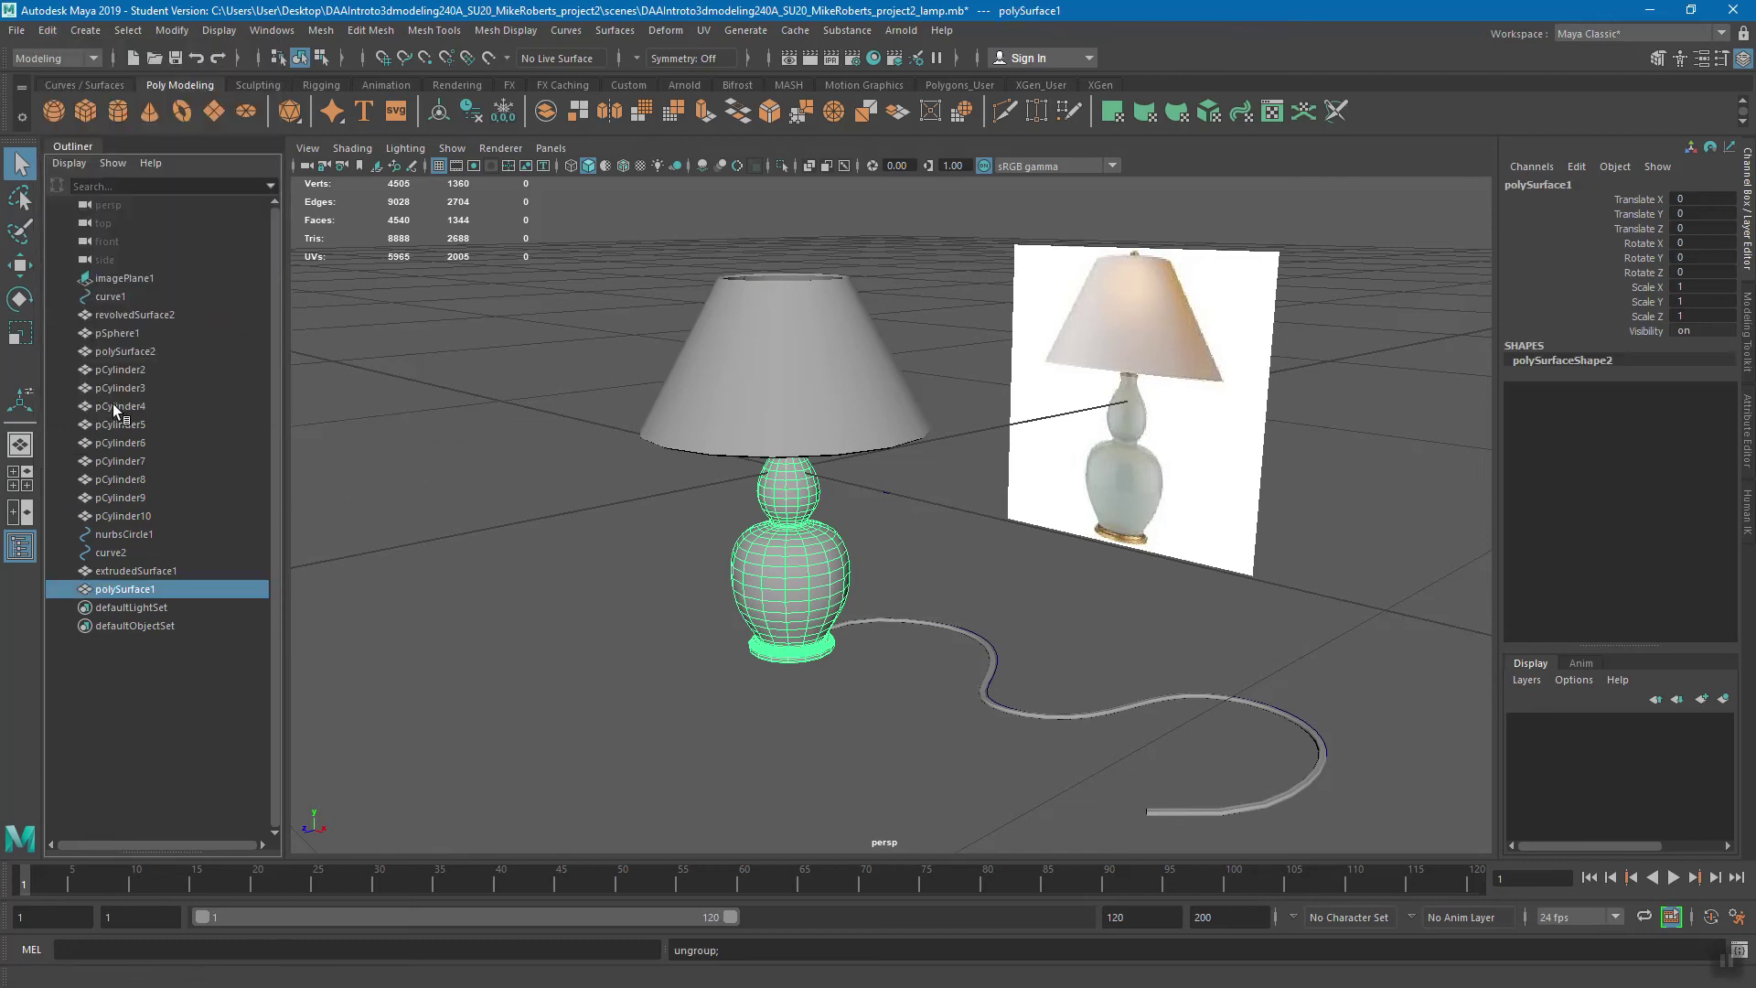
# - Combine the lampshade and the power cord into one mesh
pyautogui.keyDown('alt'); pyautogui.moveTo(690, 550); pyautogui.dragTo(991, 599); pyautogui.keyUp('alt')
pyautogui.keyDown('alt'); pyautogui.moveTo(947, 543); pyautogui.dragTo(1019, 586, button='right'); pyautogui.keyUp('alt')
pyautogui.moveTo(925, 538)
pyautogui.keyDown('alt'); pyautogui.mouseDown(button='middle')
pyautogui.moveTo(918, 400)
pyautogui.moveTo(907, 543)
pyautogui.mouseUp(button='middle'); pyautogui.keyUp('alt')
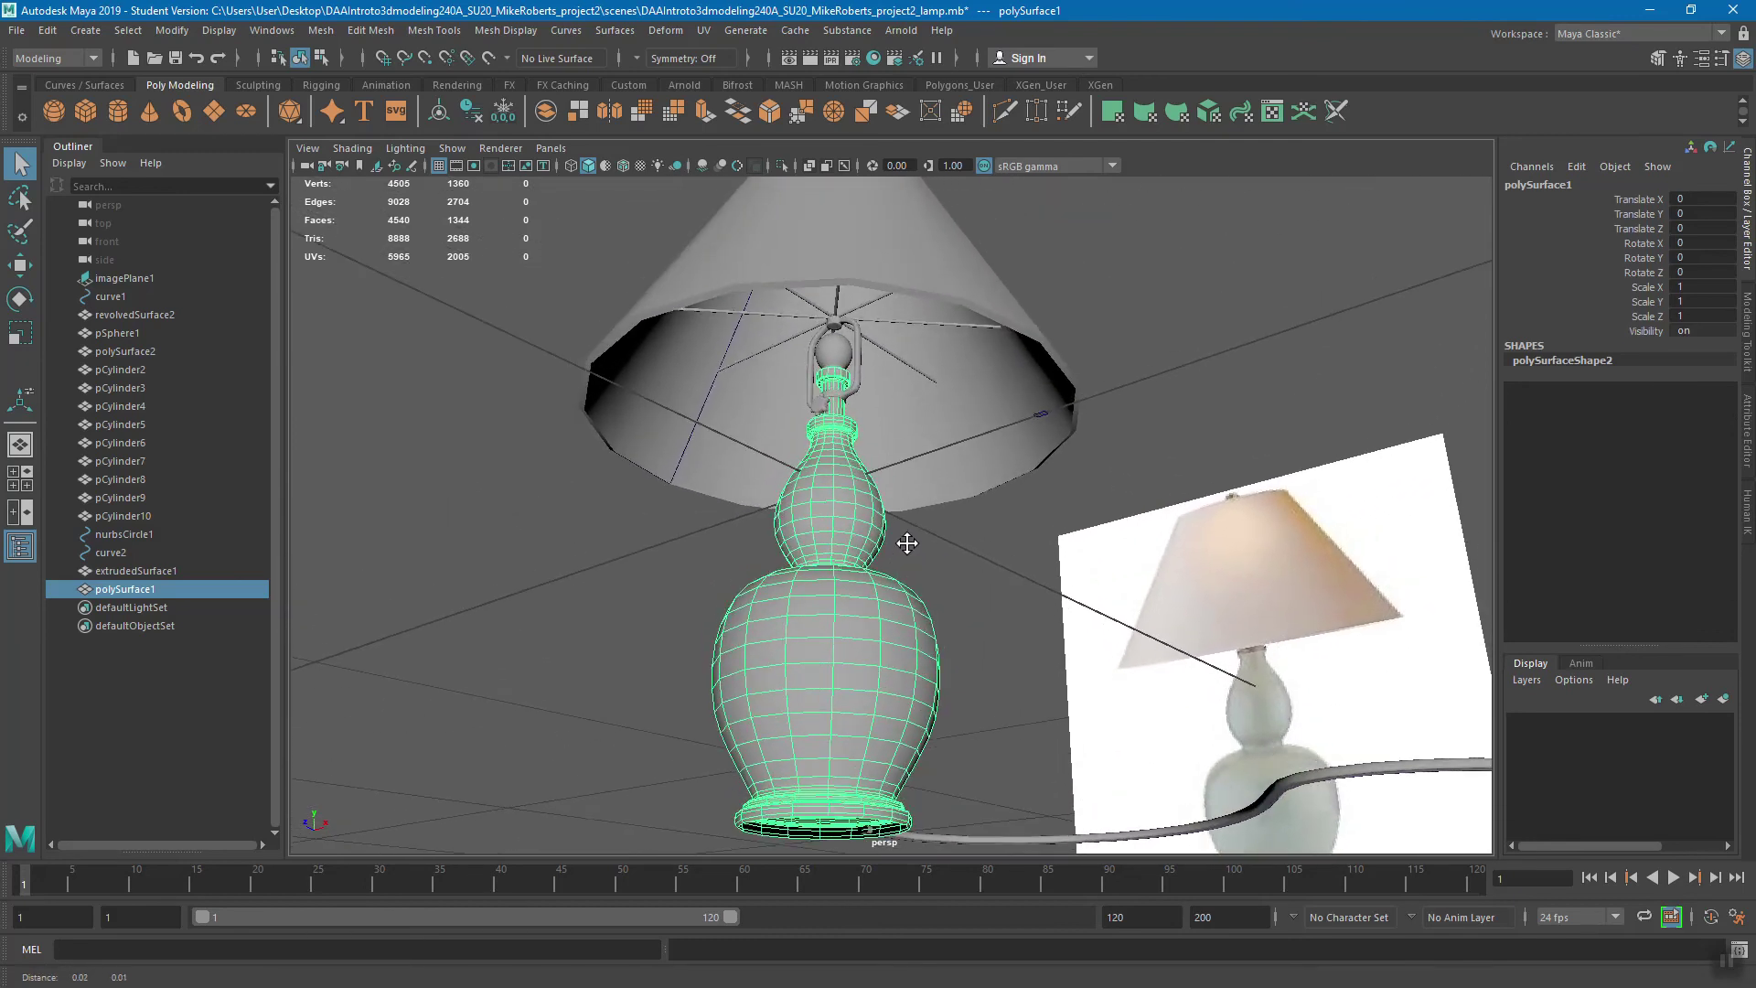
pyautogui.click(974, 465)
pyautogui.keyDown('alt'); pyautogui.moveTo(1024, 563); pyautogui.dragTo(1174, 621); pyautogui.keyUp('alt')
pyautogui.keyDown('shift'); pyautogui.click(1183, 596); pyautogui.keyUp('shift')
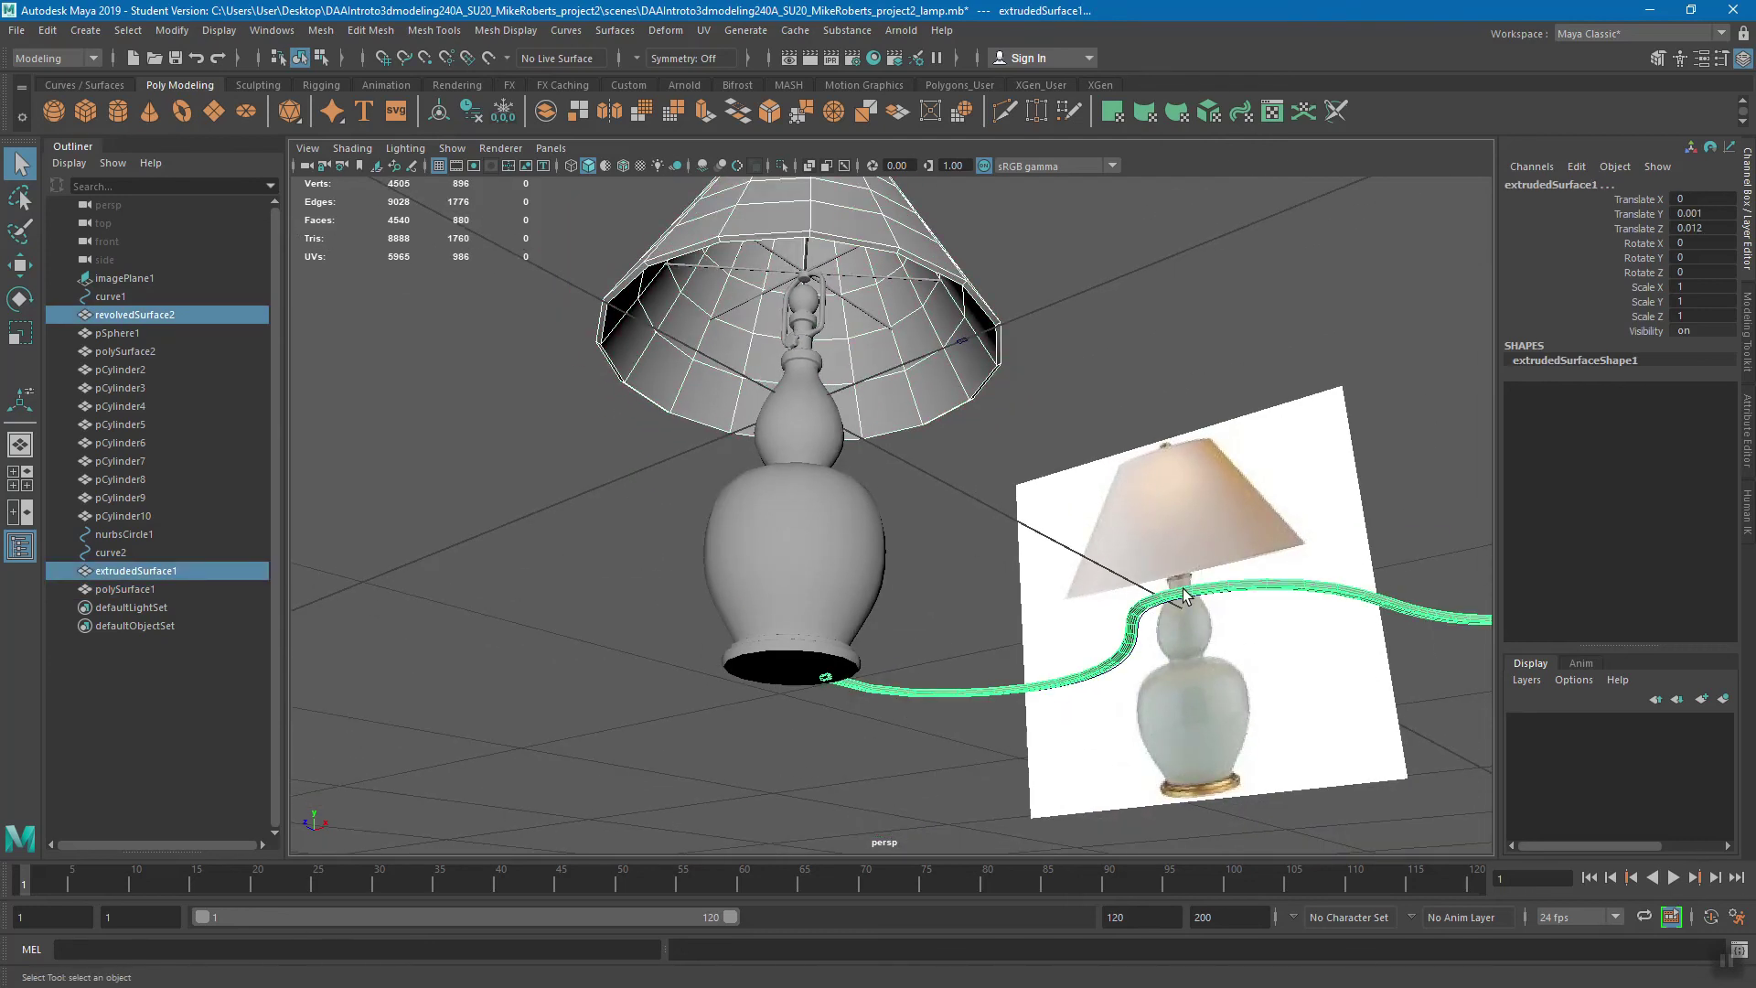
pyautogui.click(1747, 328)
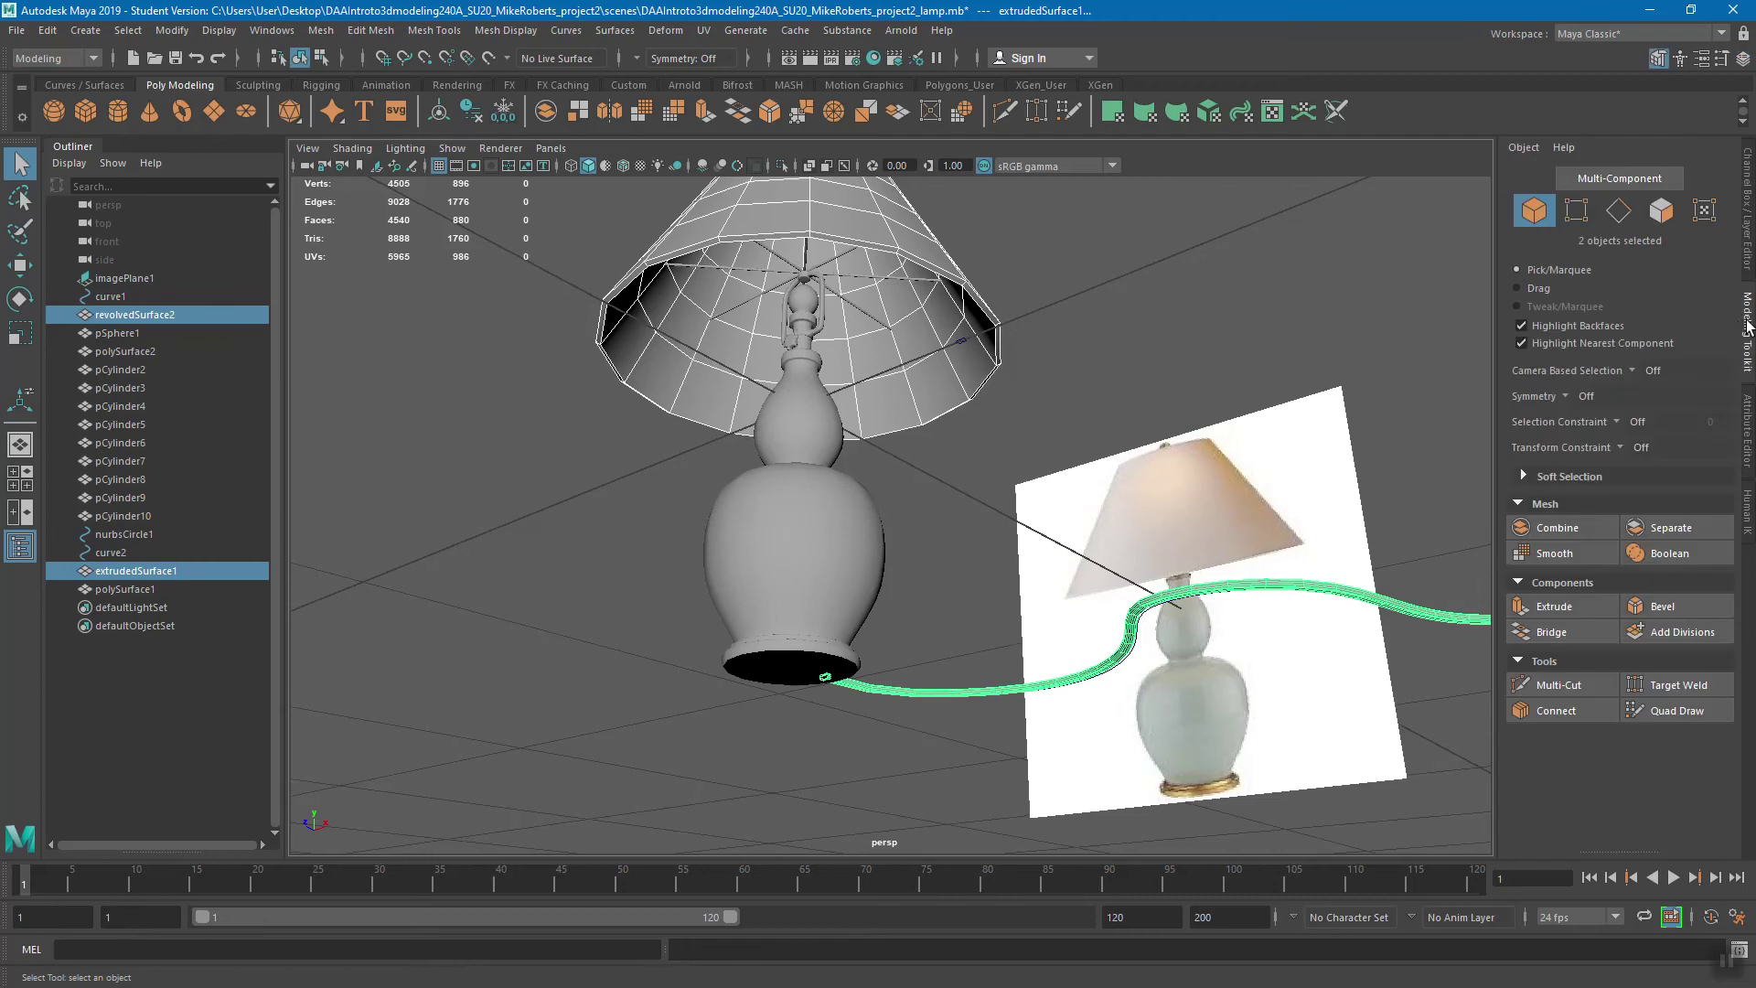
pyautogui.click(1557, 529)
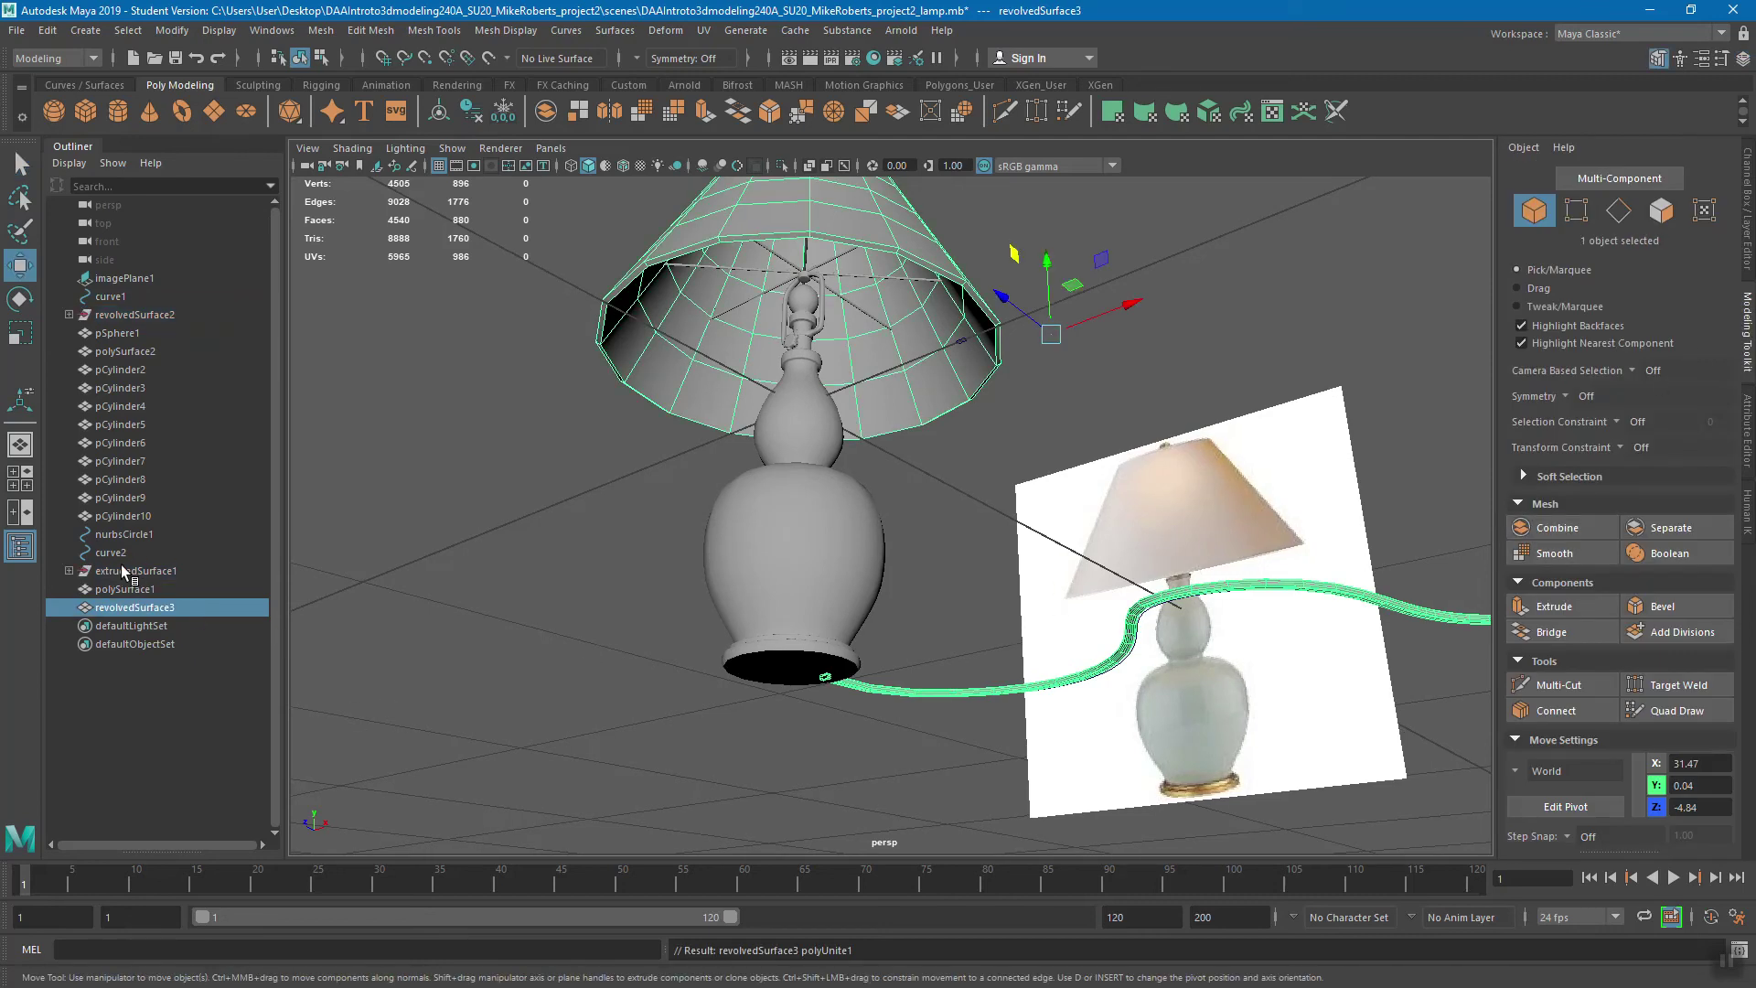
# - Combine the wire frame around the bulb, seven of the rods radiating beneath the shade and the small switch into one mesh
pyautogui.keyDown('alt'); pyautogui.moveTo(718, 510); pyautogui.dragTo(931, 573, button='right'); pyautogui.keyUp('alt')
pyautogui.scroll(5, 783, 515)
pyautogui.keyDown('alt'); pyautogui.moveTo(794, 518); pyautogui.dragTo(931, 580, button='middle'); pyautogui.keyUp('alt')
pyautogui.scroll(4, 931, 580)
pyautogui.press('q')
pyautogui.click(768, 323)
pyautogui.keyDown('shift'); pyautogui.click(776, 249); pyautogui.keyUp('shift')
pyautogui.keyDown('shift'); pyautogui.click(731, 250); pyautogui.keyUp('shift')
pyautogui.keyDown('shift'); pyautogui.click(858, 268); pyautogui.keyUp('shift')
pyautogui.keyDown('shift'); pyautogui.click(691, 274); pyautogui.keyUp('shift')
pyautogui.keyDown('shift'); pyautogui.click(673, 320); pyautogui.keyUp('shift')
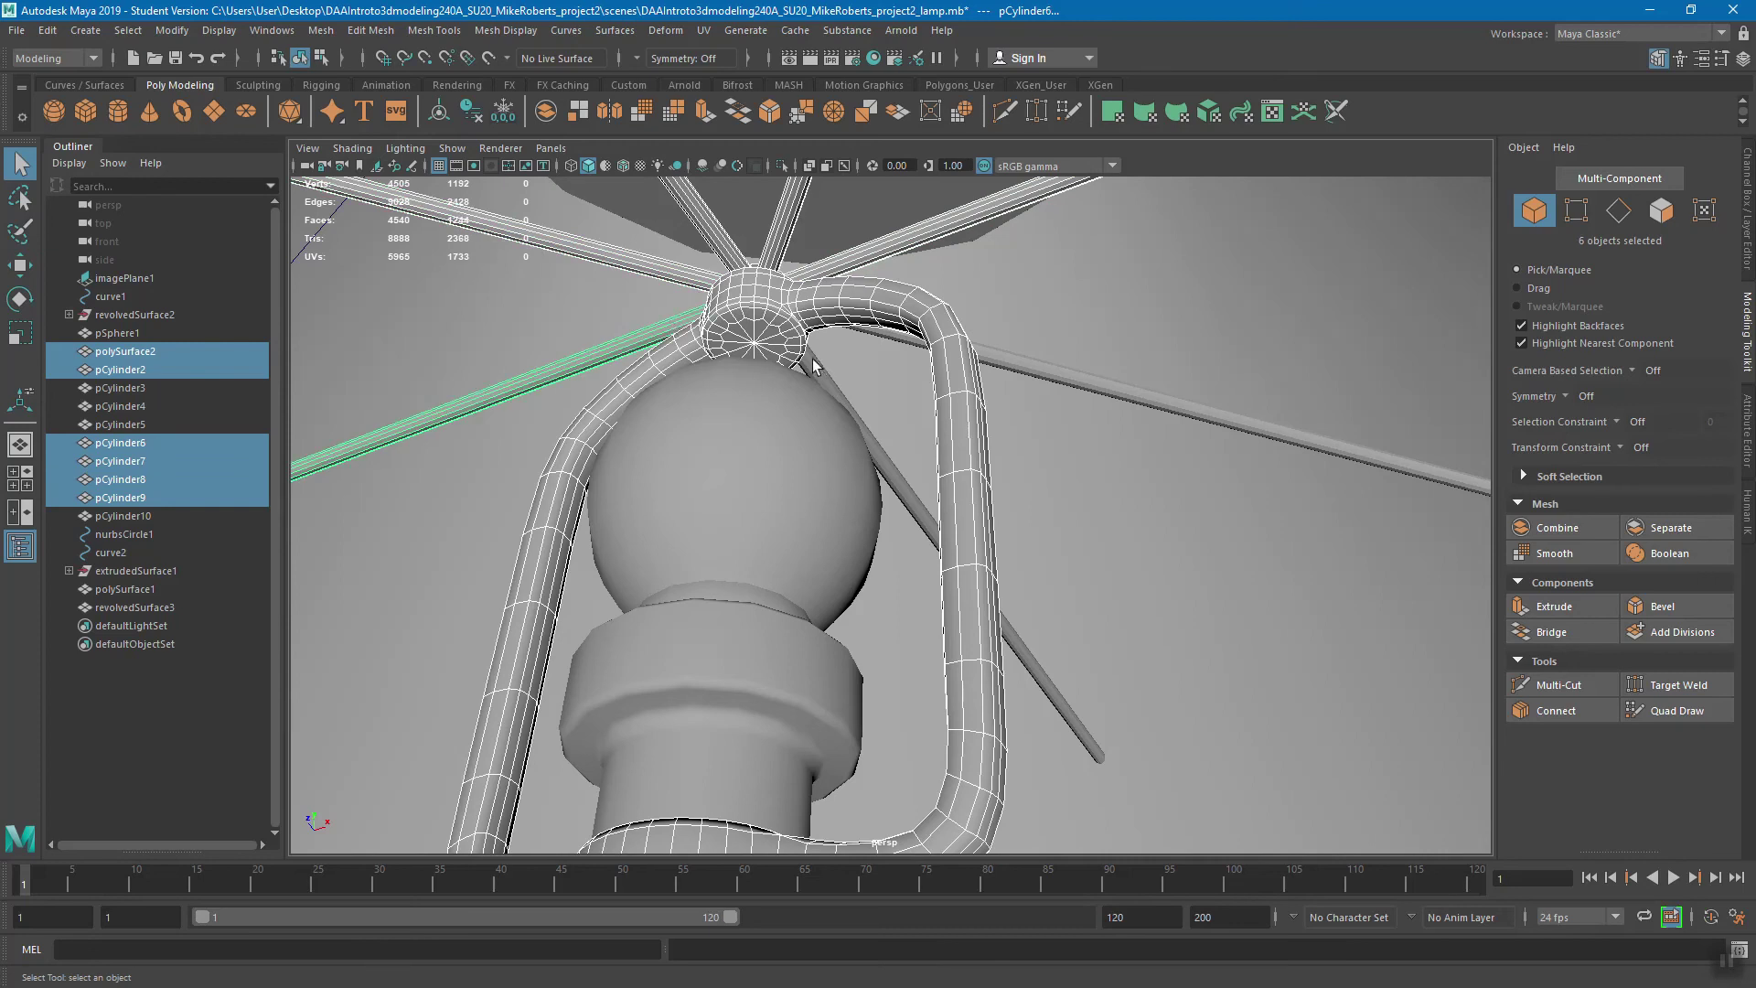
pyautogui.keyDown('shift'); pyautogui.click(821, 366); pyautogui.keyUp('shift')
pyautogui.keyDown('shift'); pyautogui.click(996, 364); pyautogui.keyUp('shift')
pyautogui.scroll(-8, 883, 424)
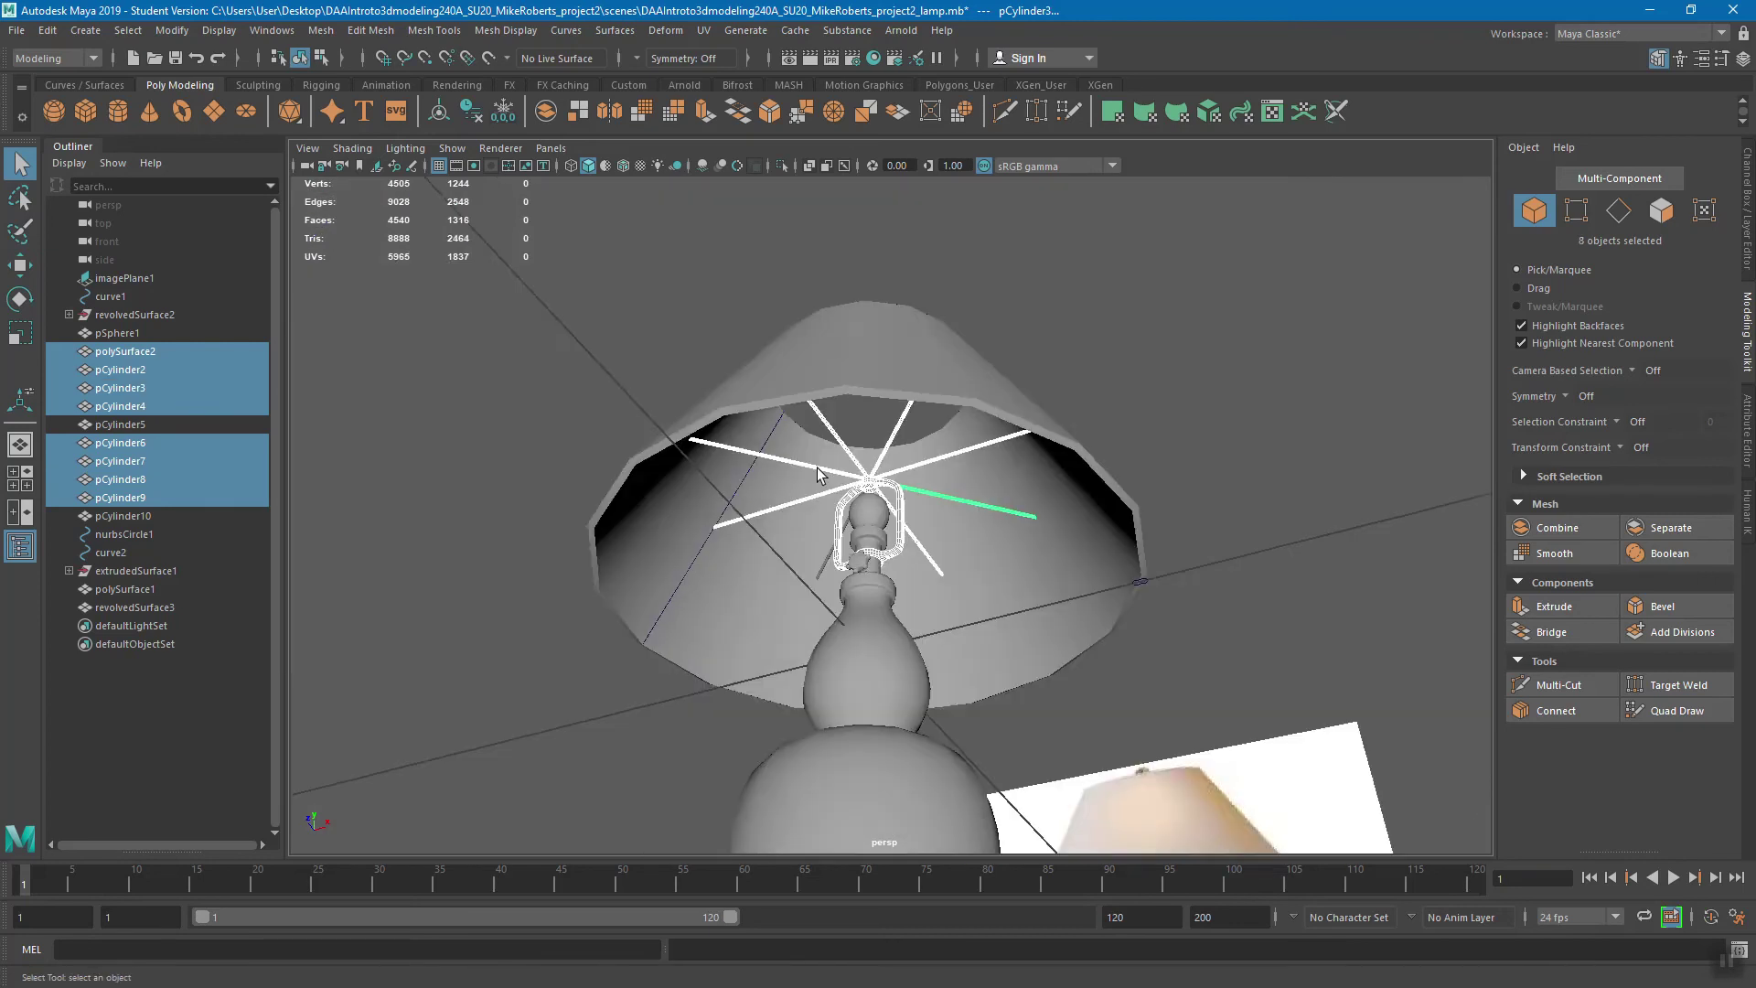
pyautogui.keyDown('alt'); pyautogui.moveTo(883, 424); pyautogui.dragTo(876, 410, button='middle'); pyautogui.keyUp('alt')
pyautogui.keyDown('alt'); pyautogui.moveTo(876, 410); pyautogui.dragTo(912, 438, button='right'); pyautogui.keyUp('alt')
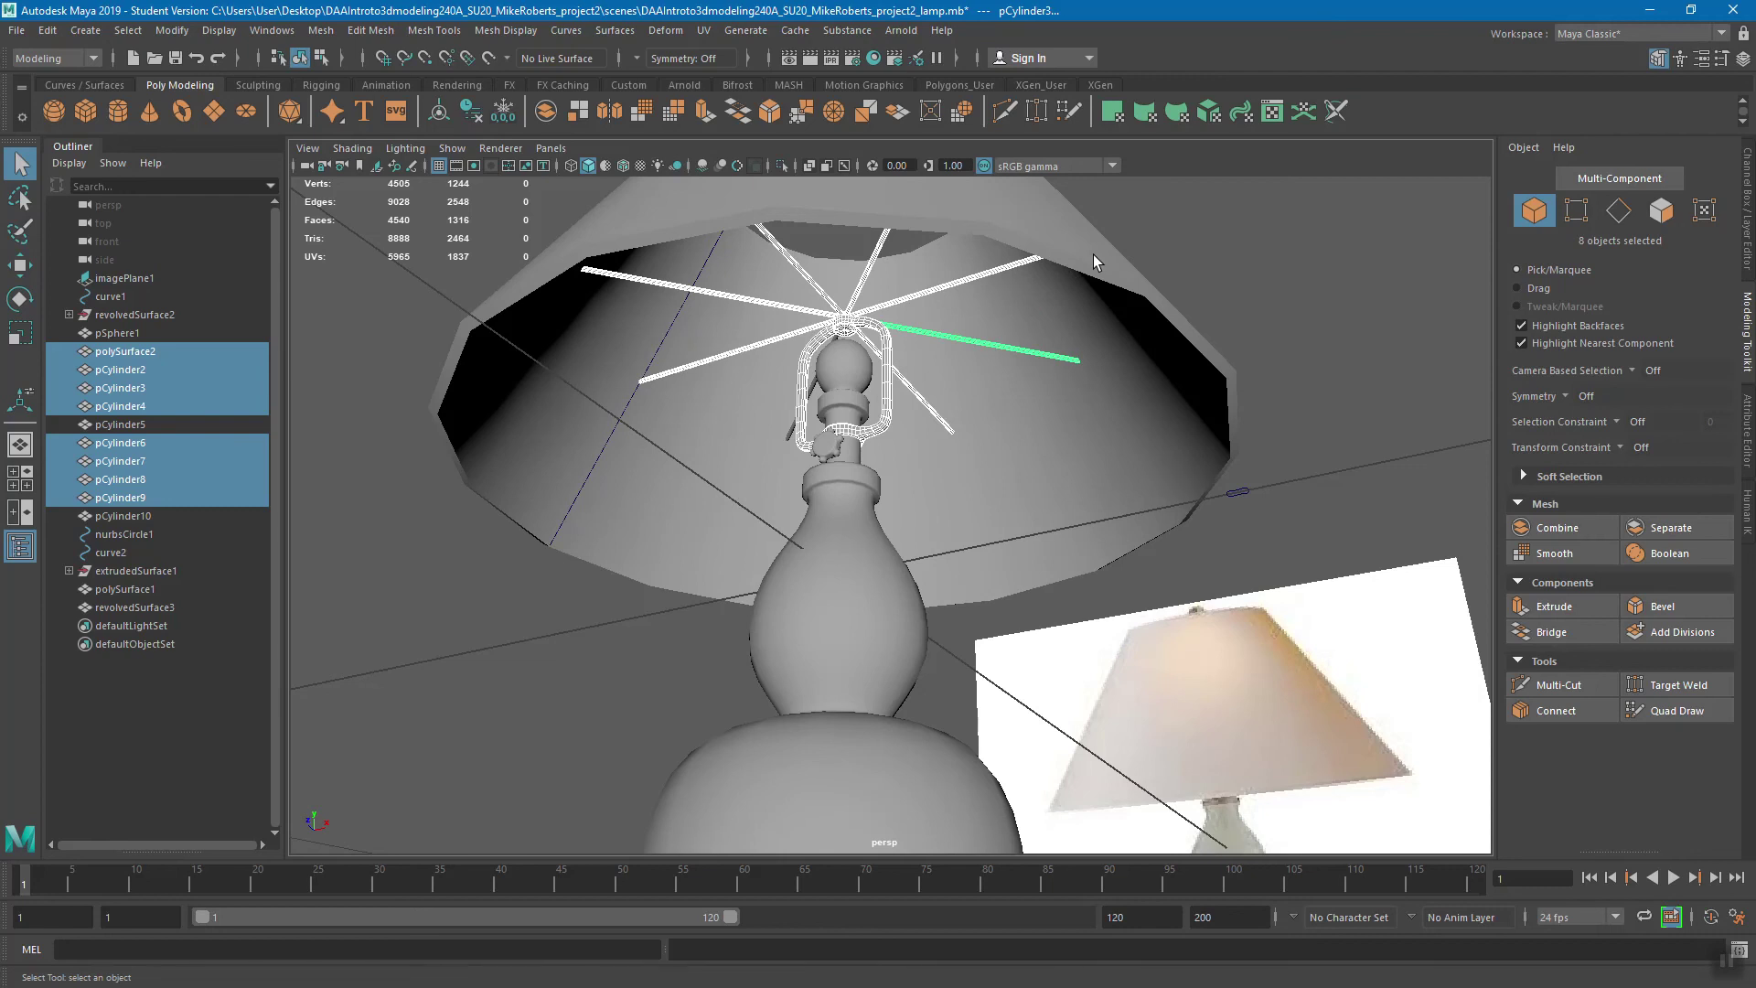
pyautogui.keyDown('shift'); pyautogui.click(831, 443); pyautogui.keyUp('shift')
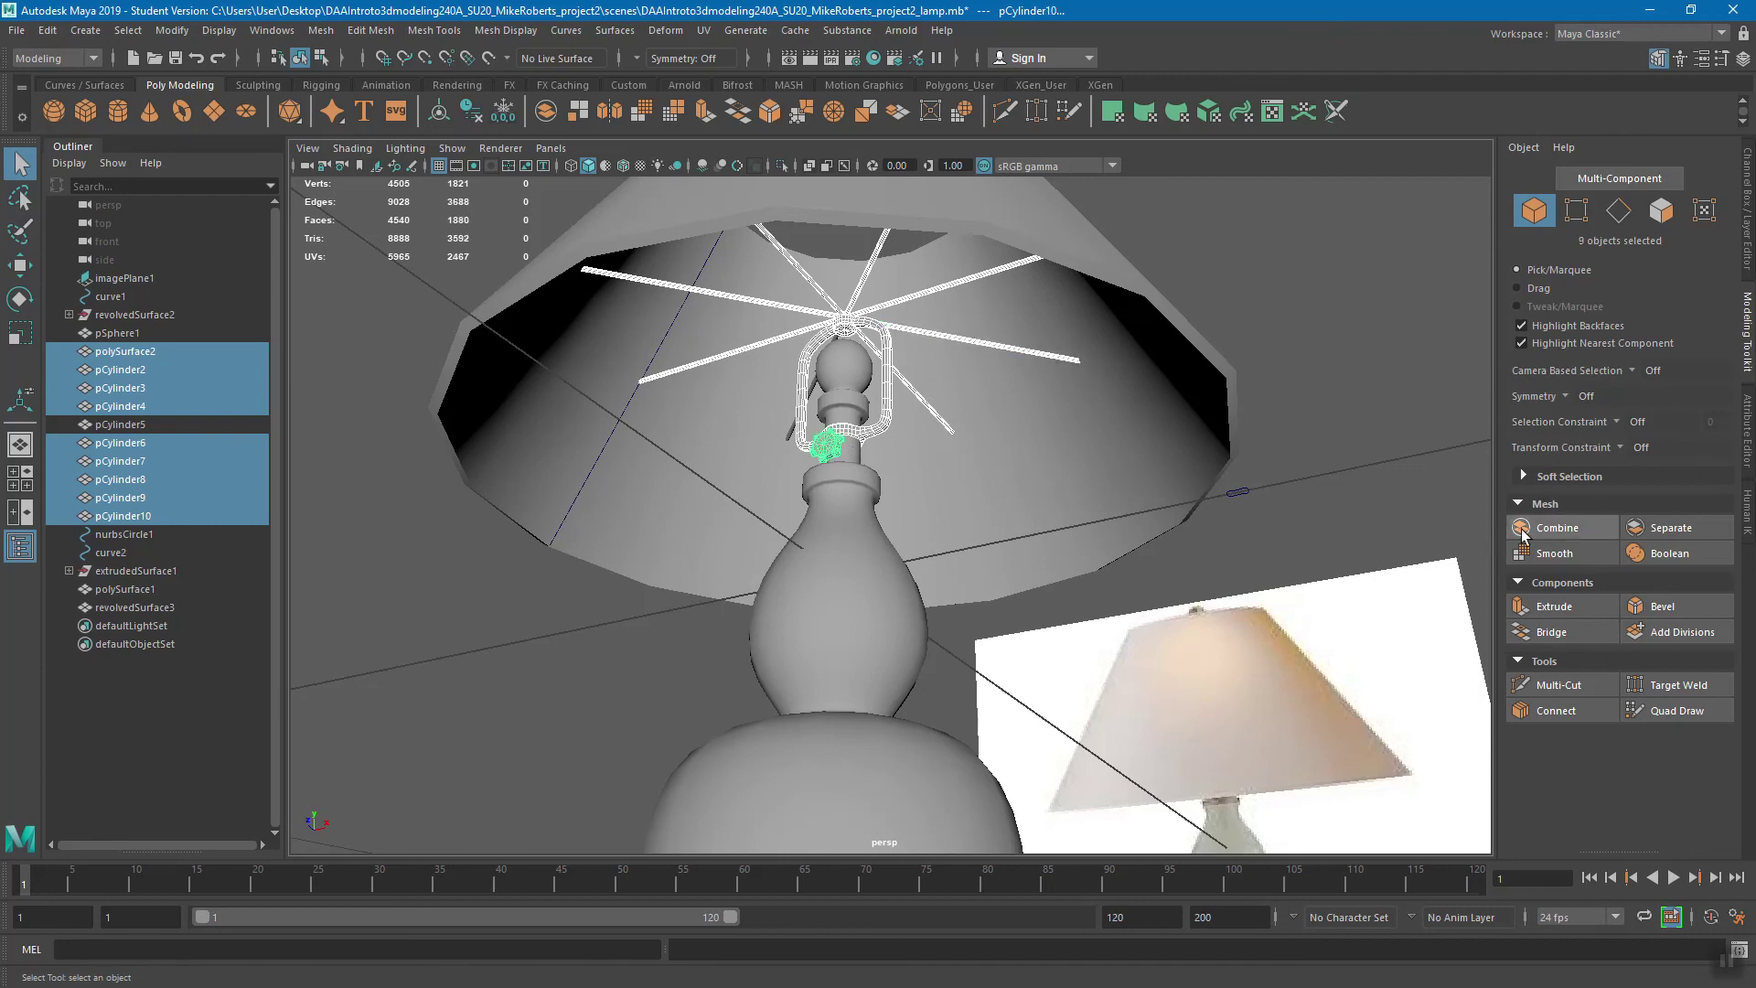
pyautogui.click(1557, 528)
# - Separate the combined lampshade and cord mesh back into individual meshes
pyautogui.scroll(-4, 1176, 509)
pyautogui.keyDown('alt'); pyautogui.moveTo(1176, 509); pyautogui.dragTo(912, 414, button='middle'); pyautogui.keyUp('alt')
pyautogui.scroll(-1, 924, 428)
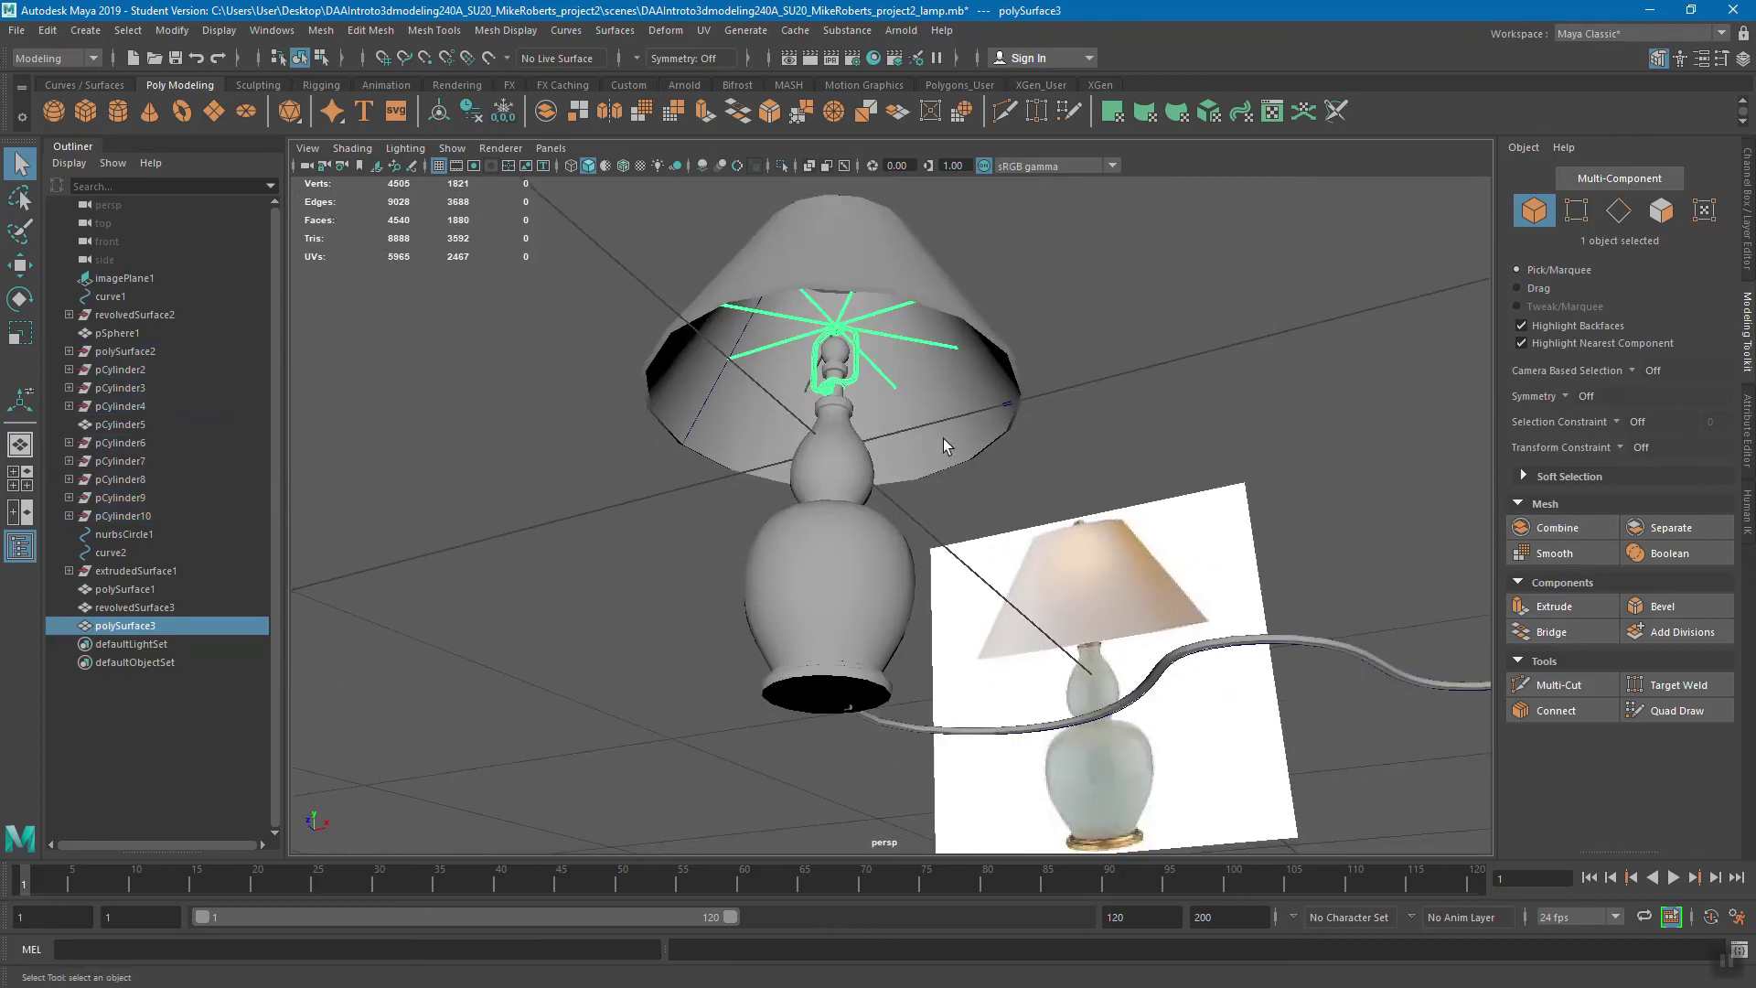
pyautogui.click(1011, 374)
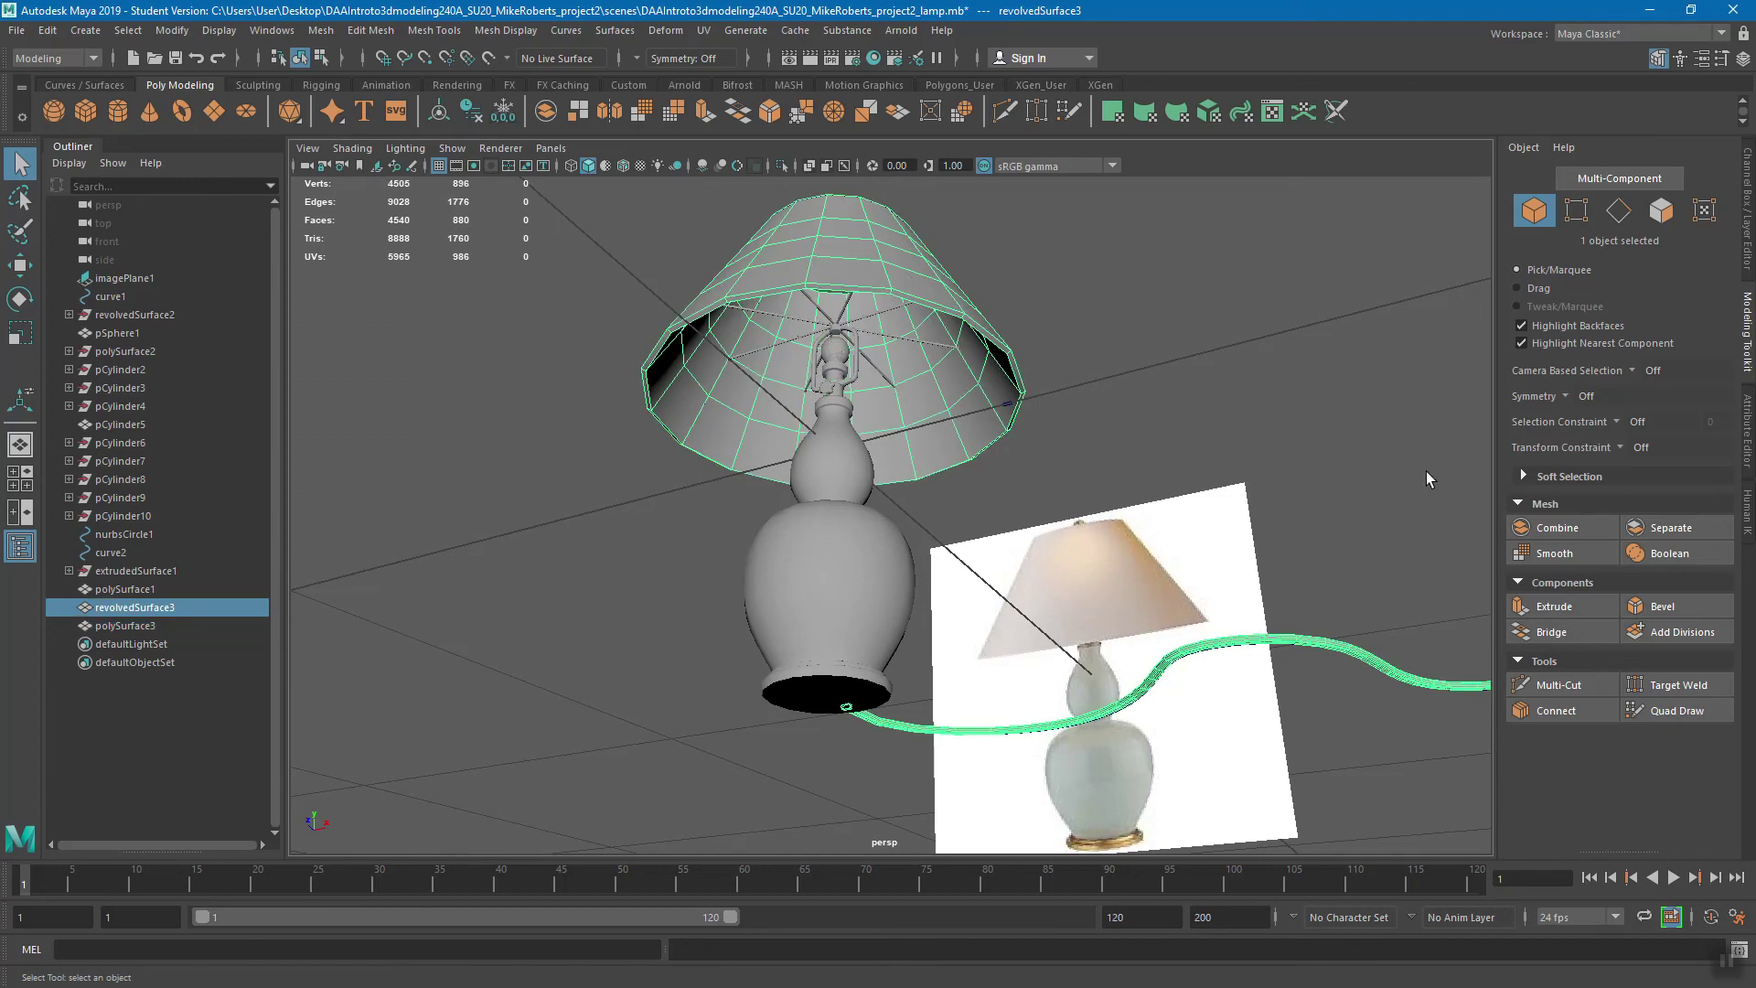
pyautogui.click(1669, 530)
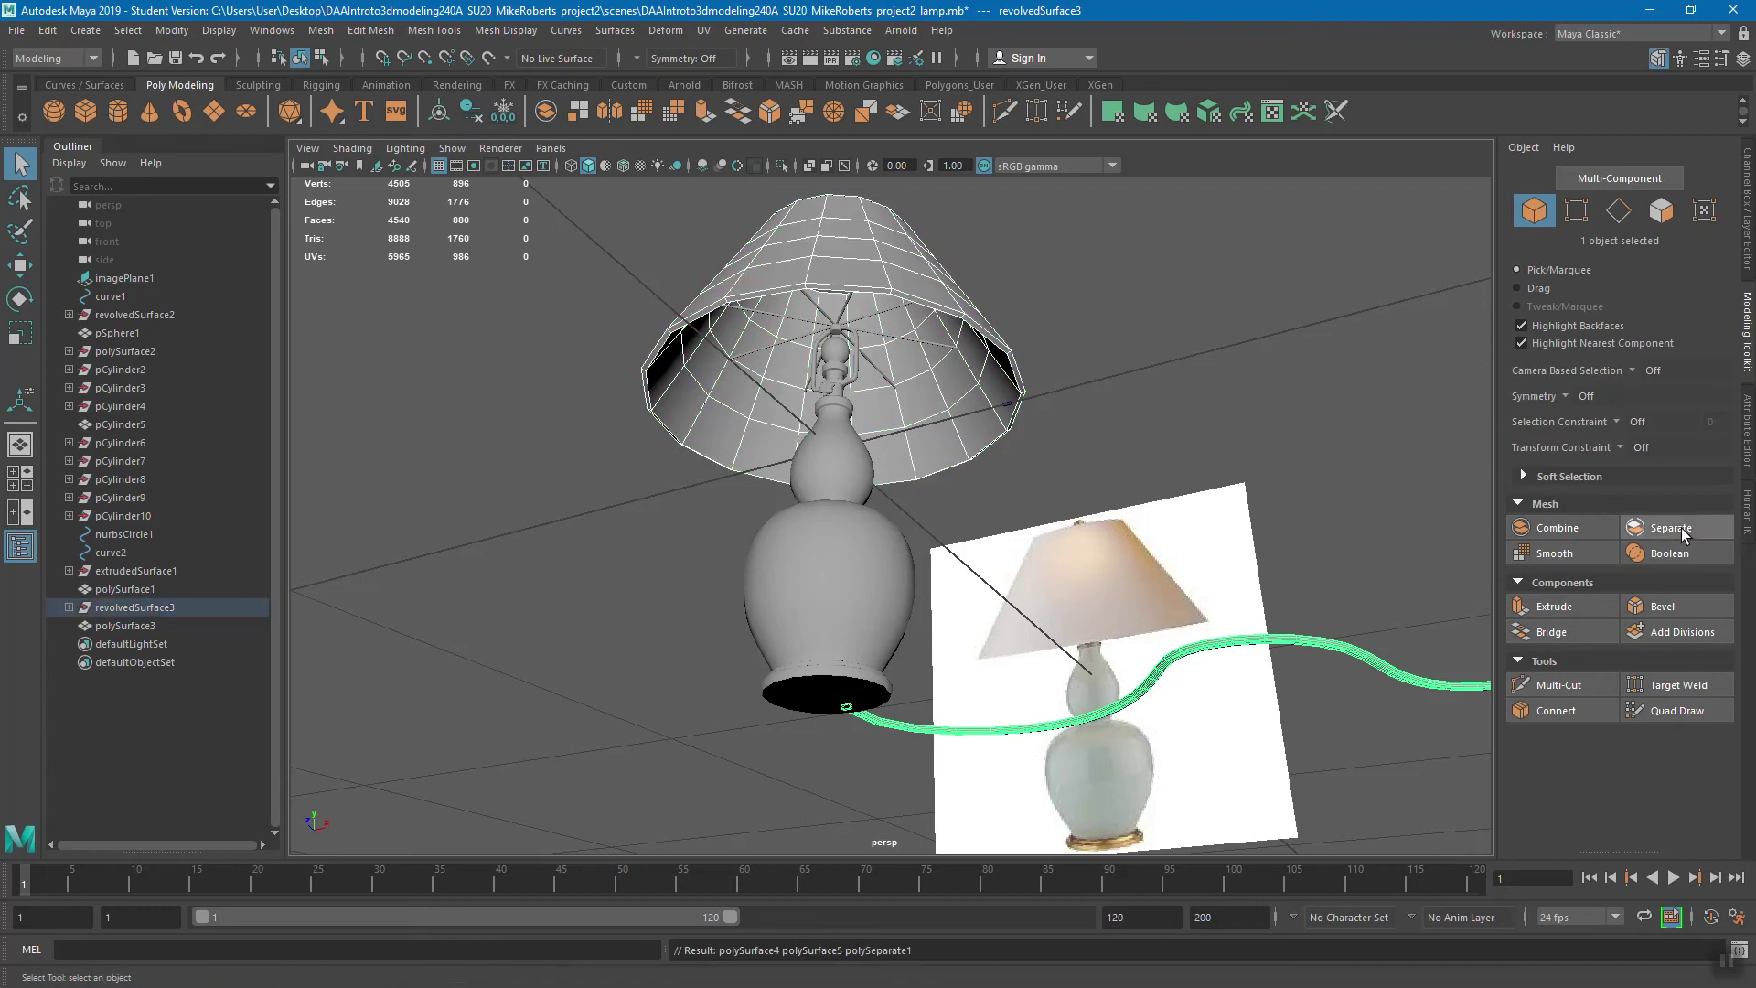
# - Combine the wire frame mesh, the bulb and the power cord into one mesh
pyautogui.click(851, 330)
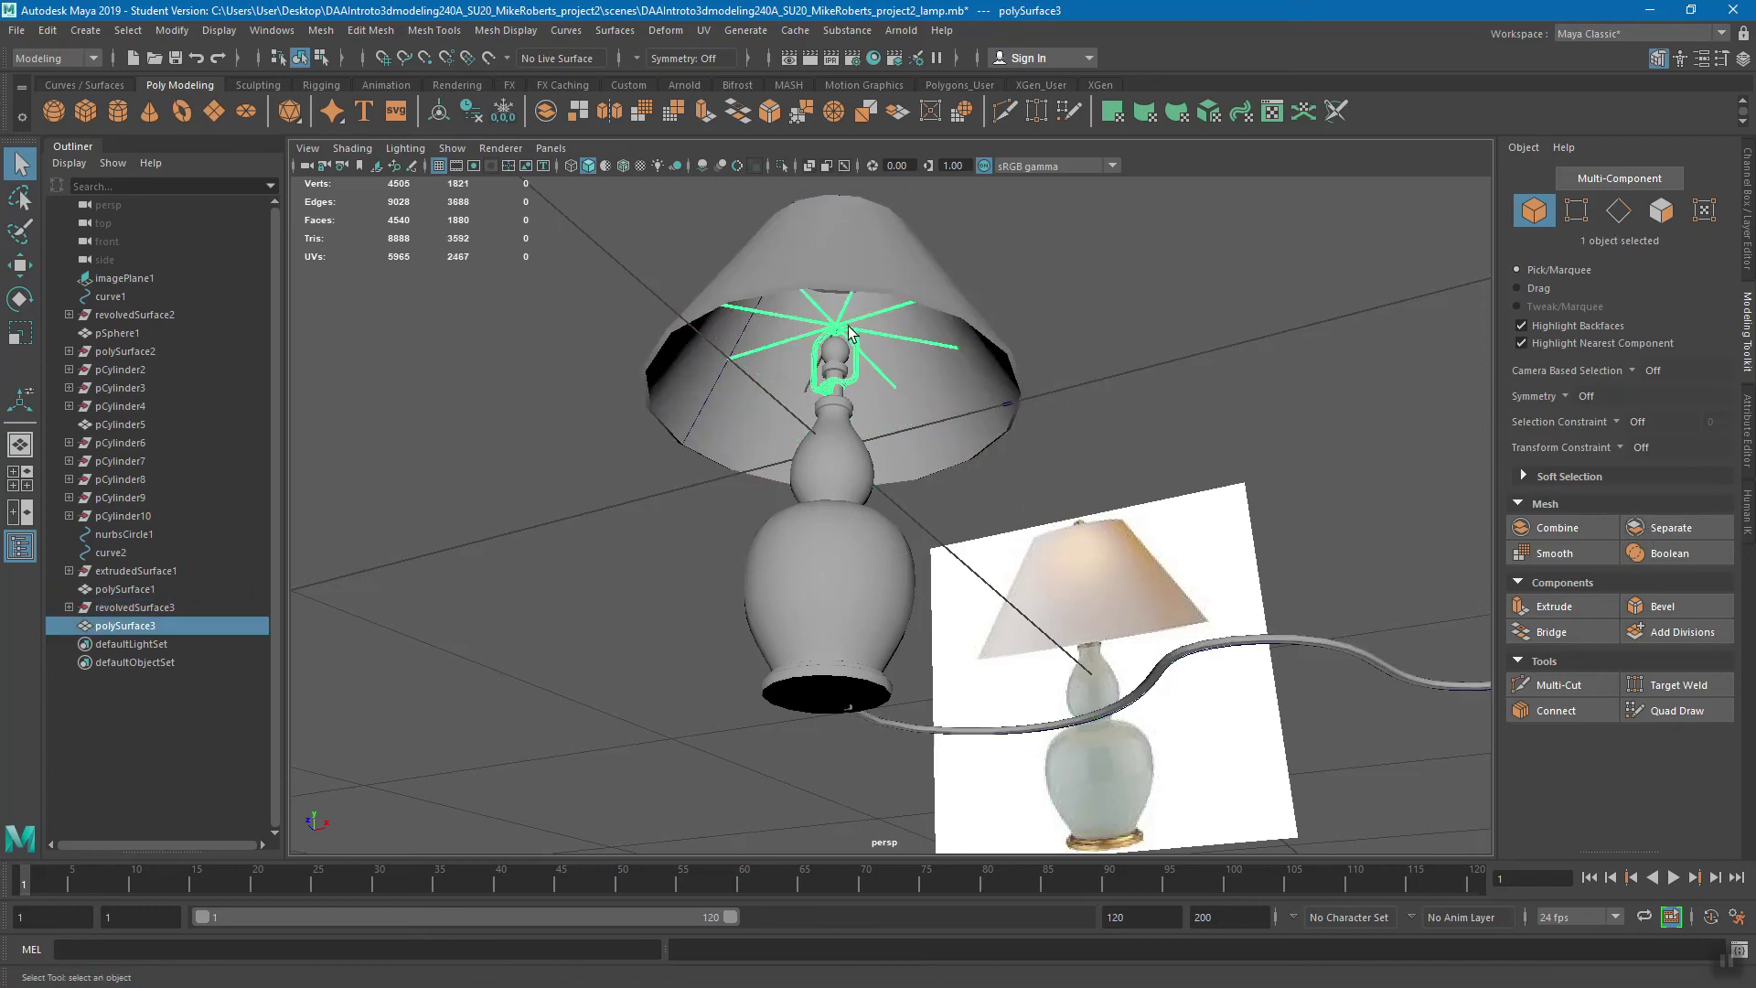
pyautogui.keyDown('shift'); pyautogui.click(831, 351); pyautogui.keyUp('shift')
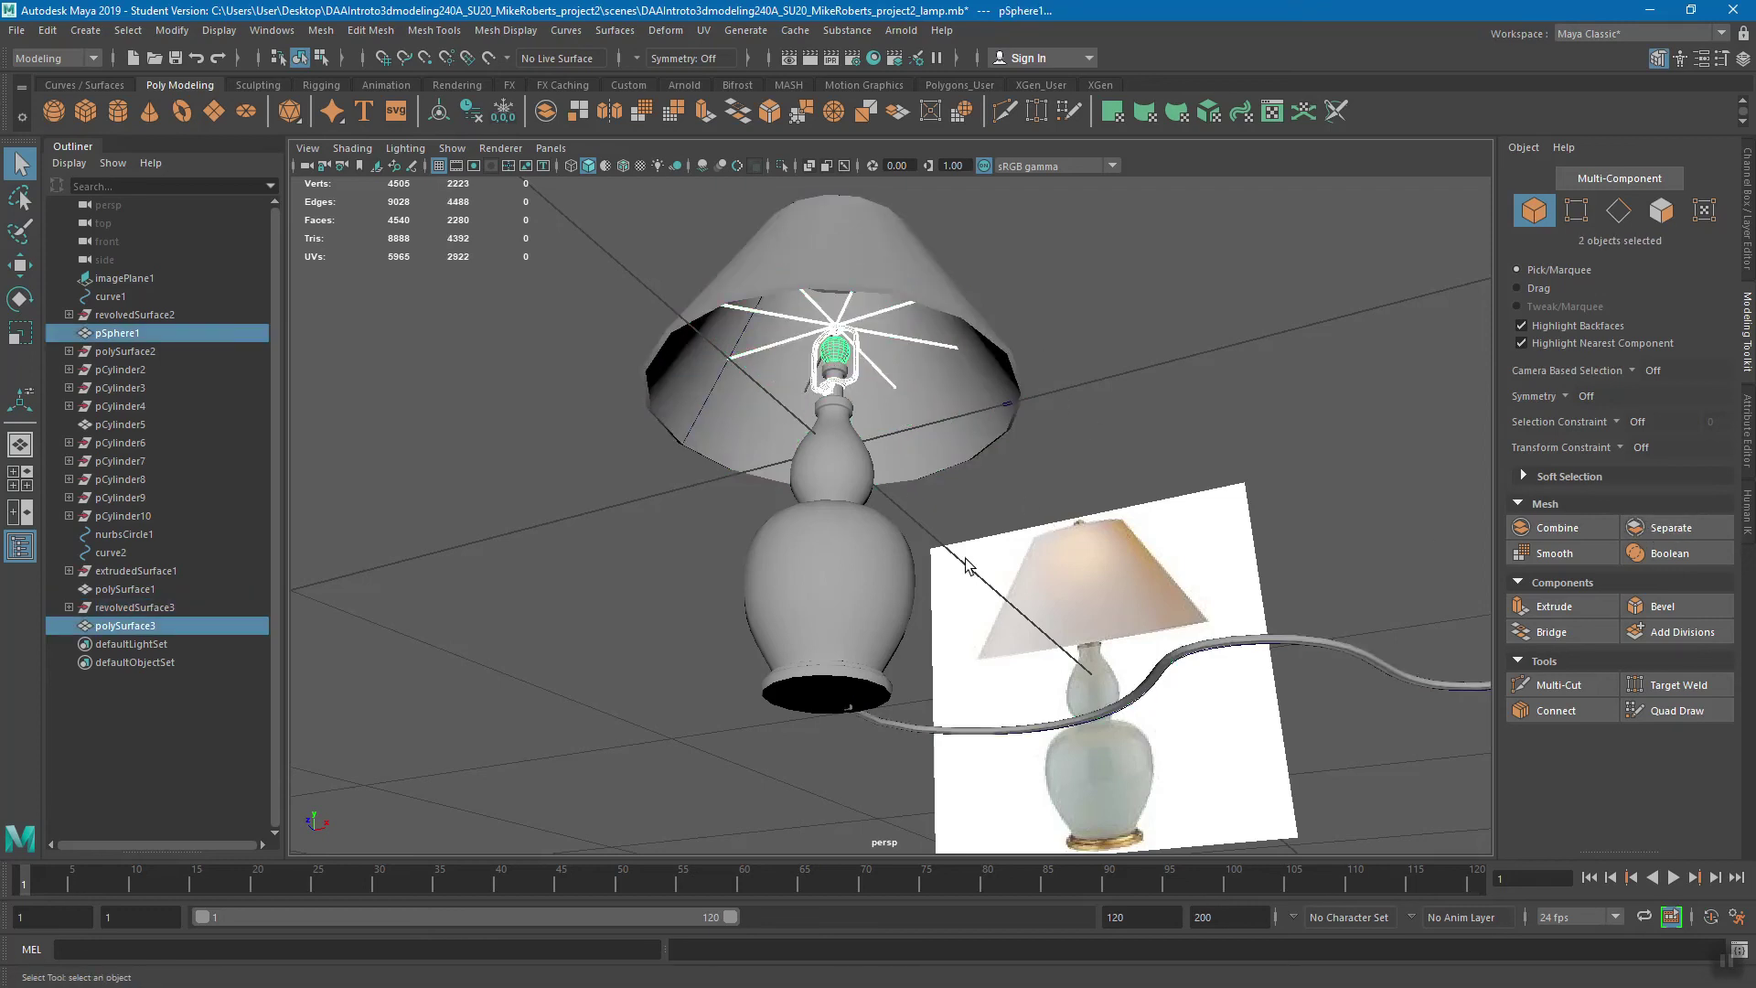
pyautogui.keyDown('shift'); pyautogui.click(1269, 643); pyautogui.keyUp('shift')
pyautogui.click(1557, 527)
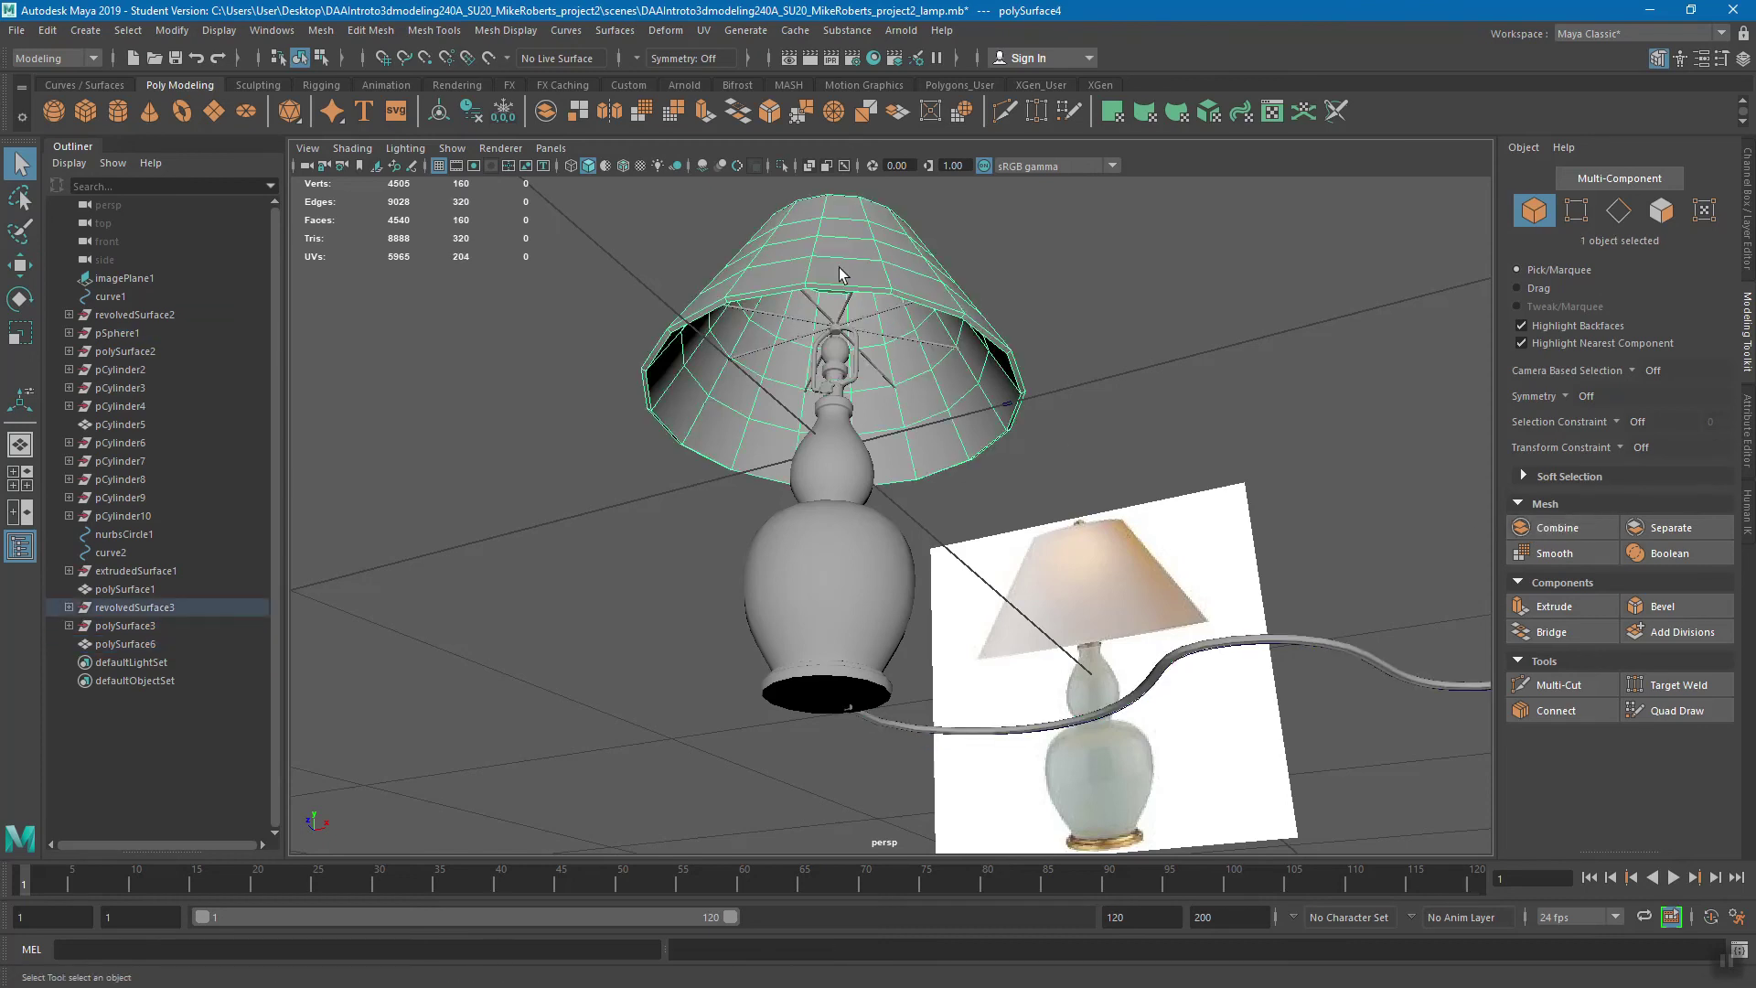
# - Examine which parts belong to the lampshade, the base and the combined frame, bulb and cord mesh
pyautogui.click(837, 329)
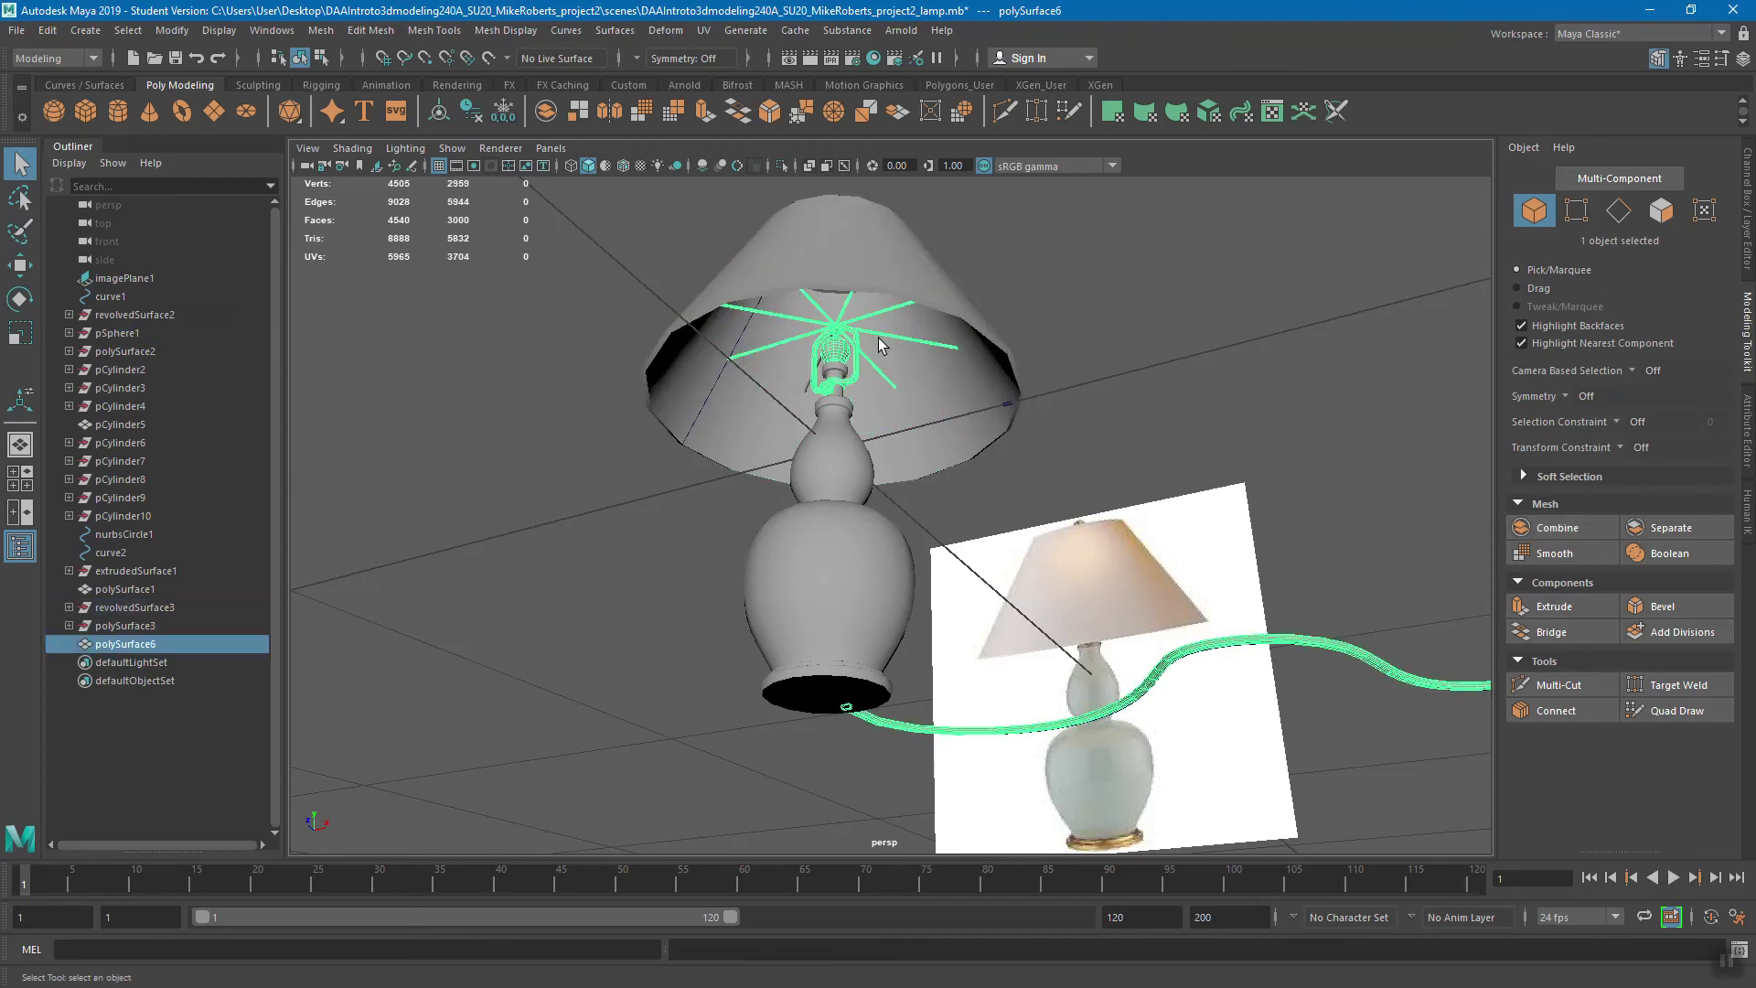
pyautogui.click(862, 494)
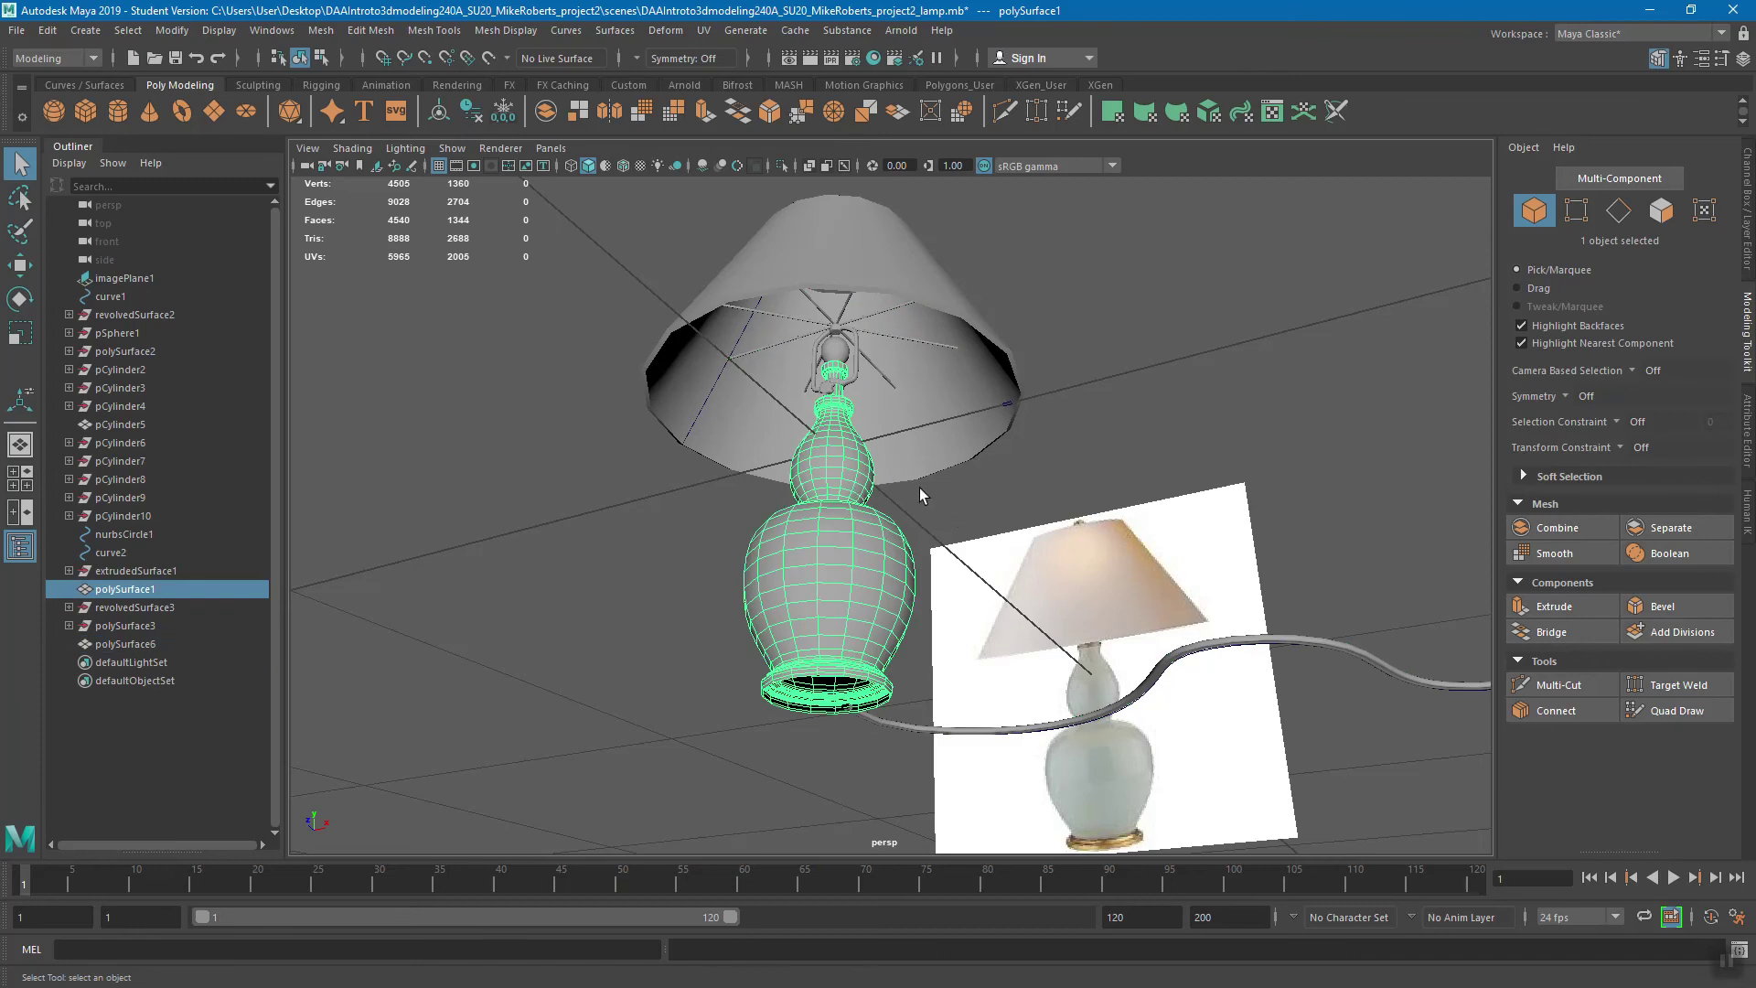
pyautogui.keyDown('alt'); pyautogui.moveTo(923, 488); pyautogui.dragTo(878, 491); pyautogui.keyUp('alt')
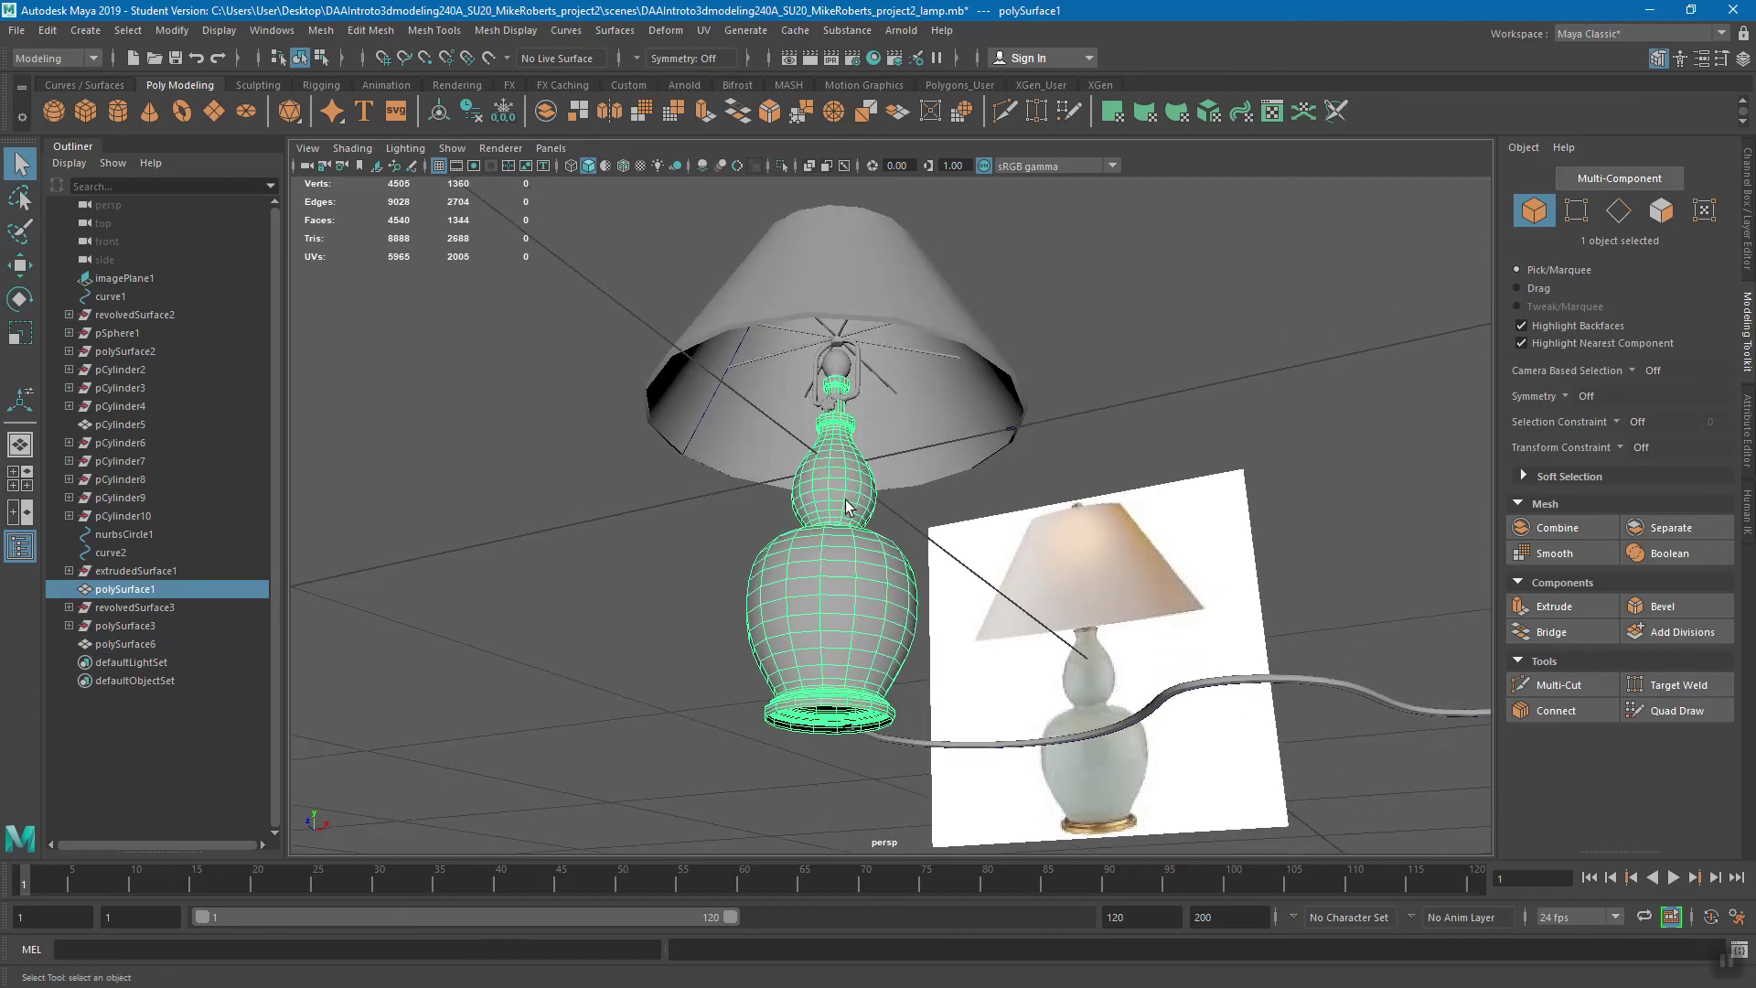
pyautogui.click(850, 295)
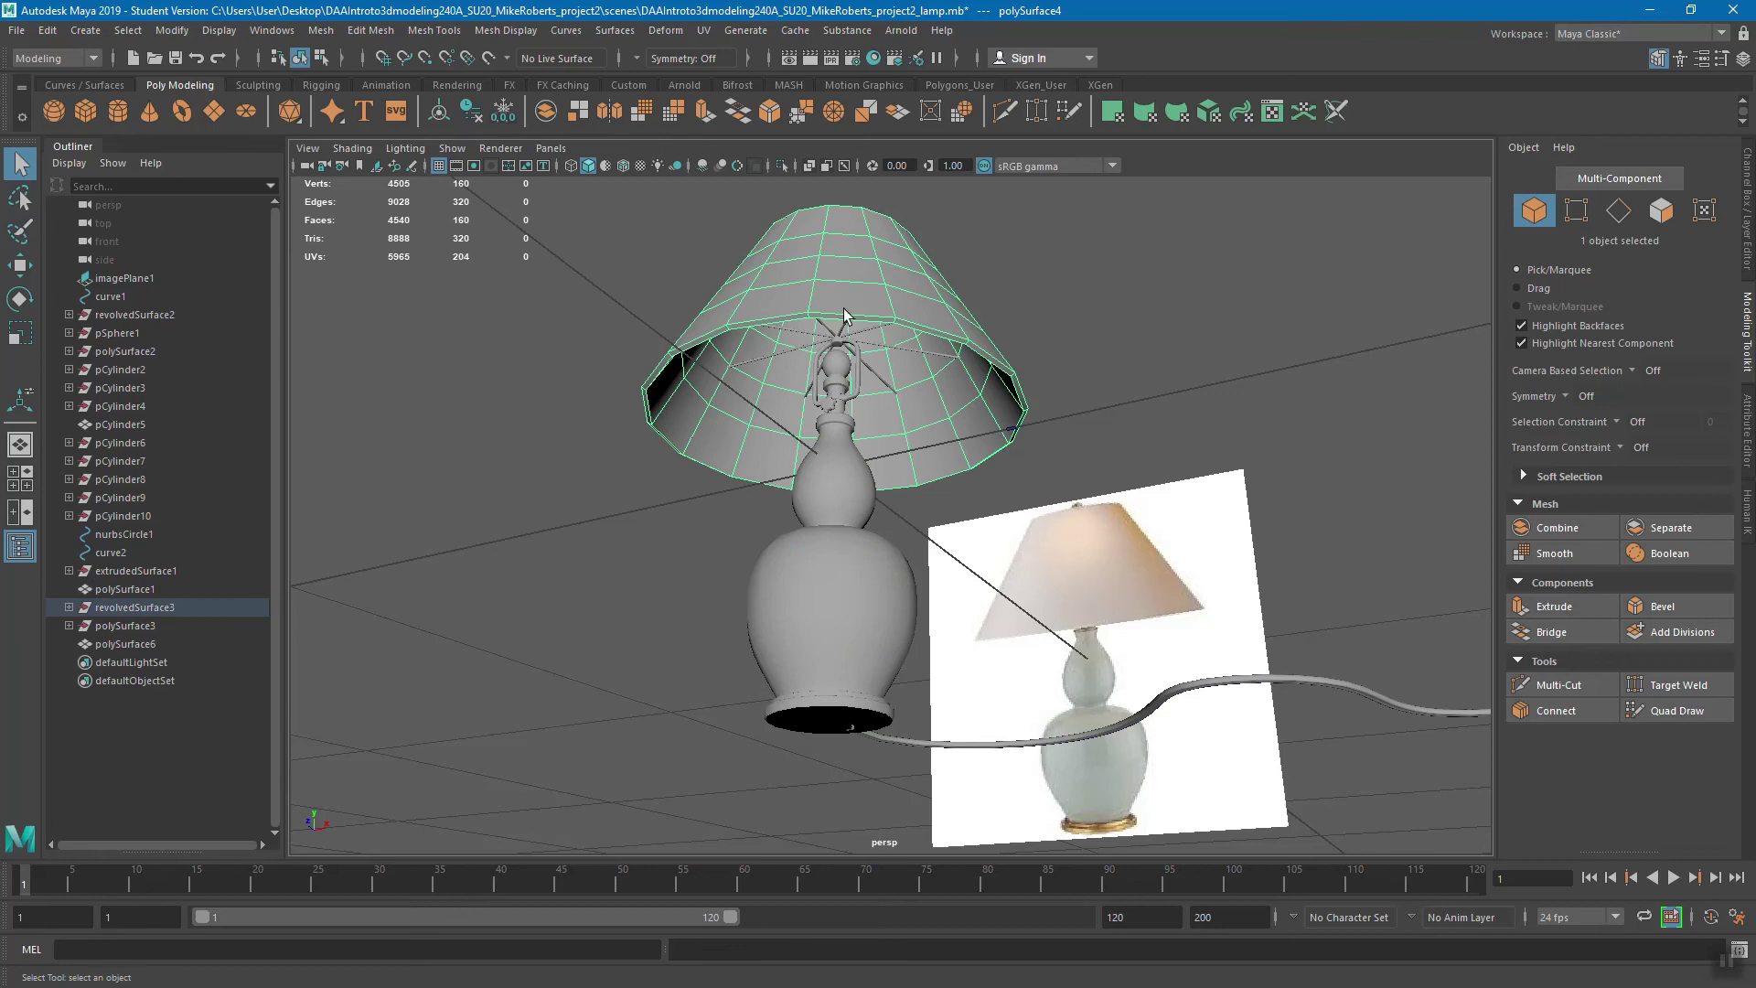
pyautogui.click(844, 357)
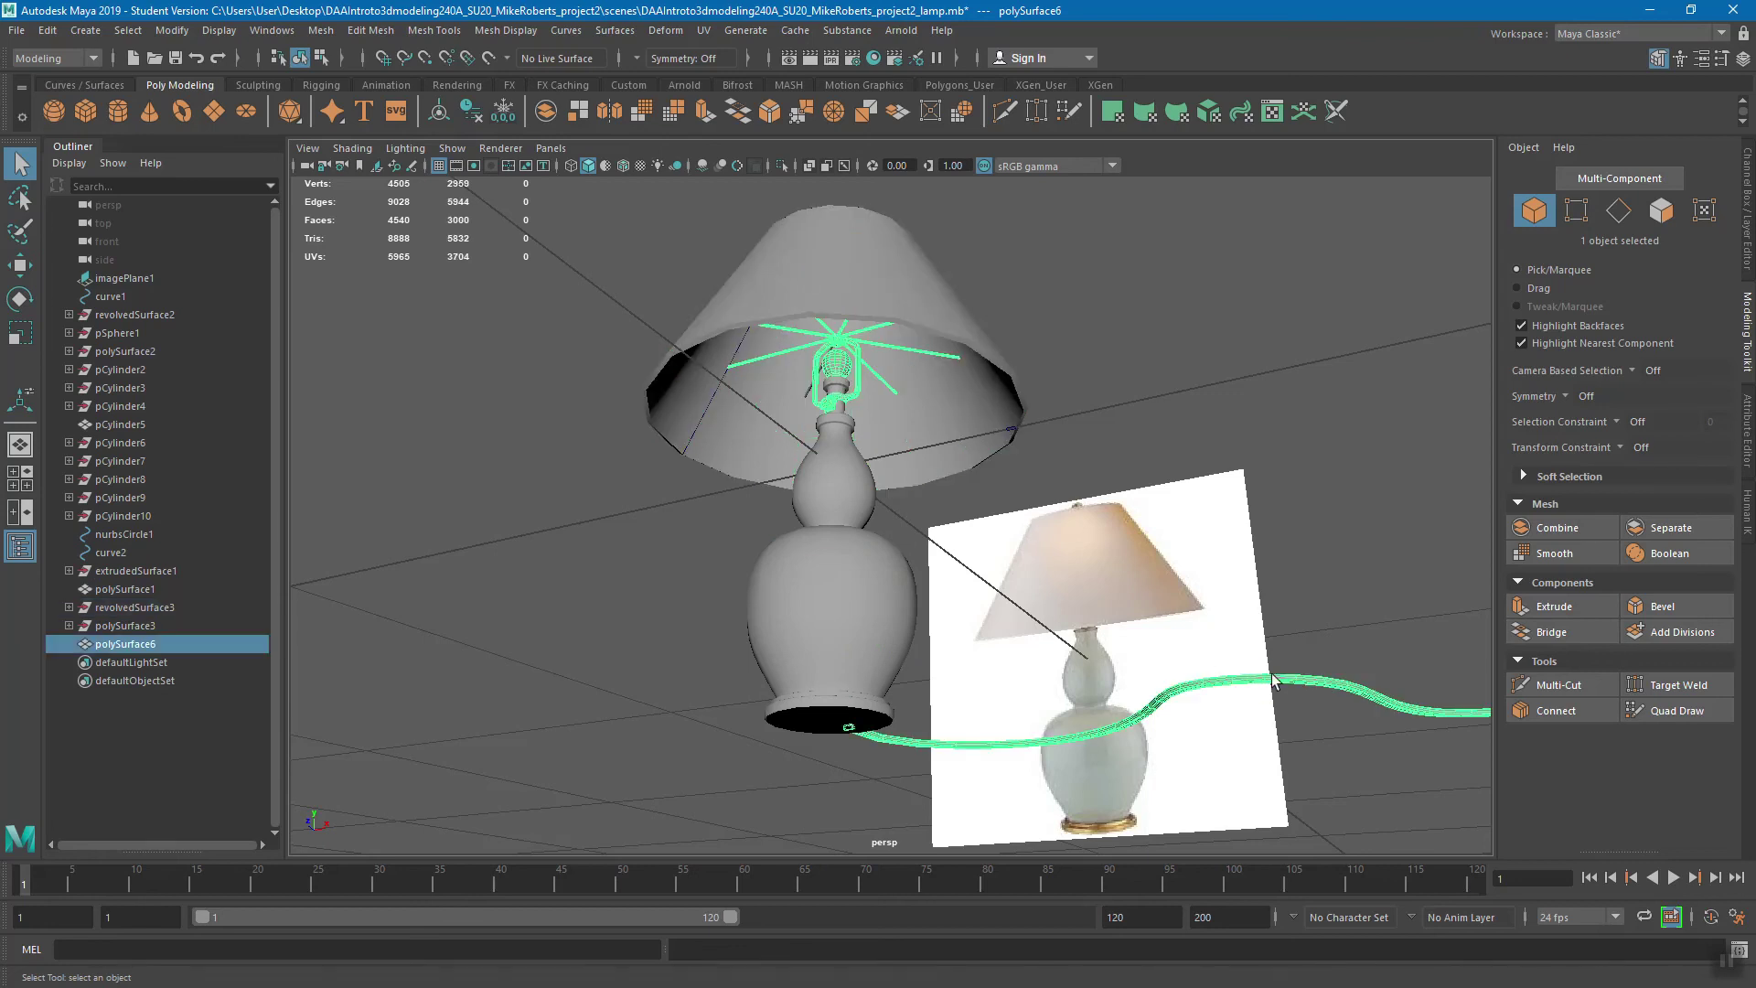
pyautogui.keyDown('alt'); pyautogui.moveTo(806, 375); pyautogui.dragTo(857, 329); pyautogui.keyUp('alt')
pyautogui.keyDown('alt'); pyautogui.moveTo(842, 454); pyautogui.dragTo(1692, 317); pyautogui.keyUp('alt')
# - Delete the construction history of all the lamp's parts at once
pyautogui.click(1748, 229)
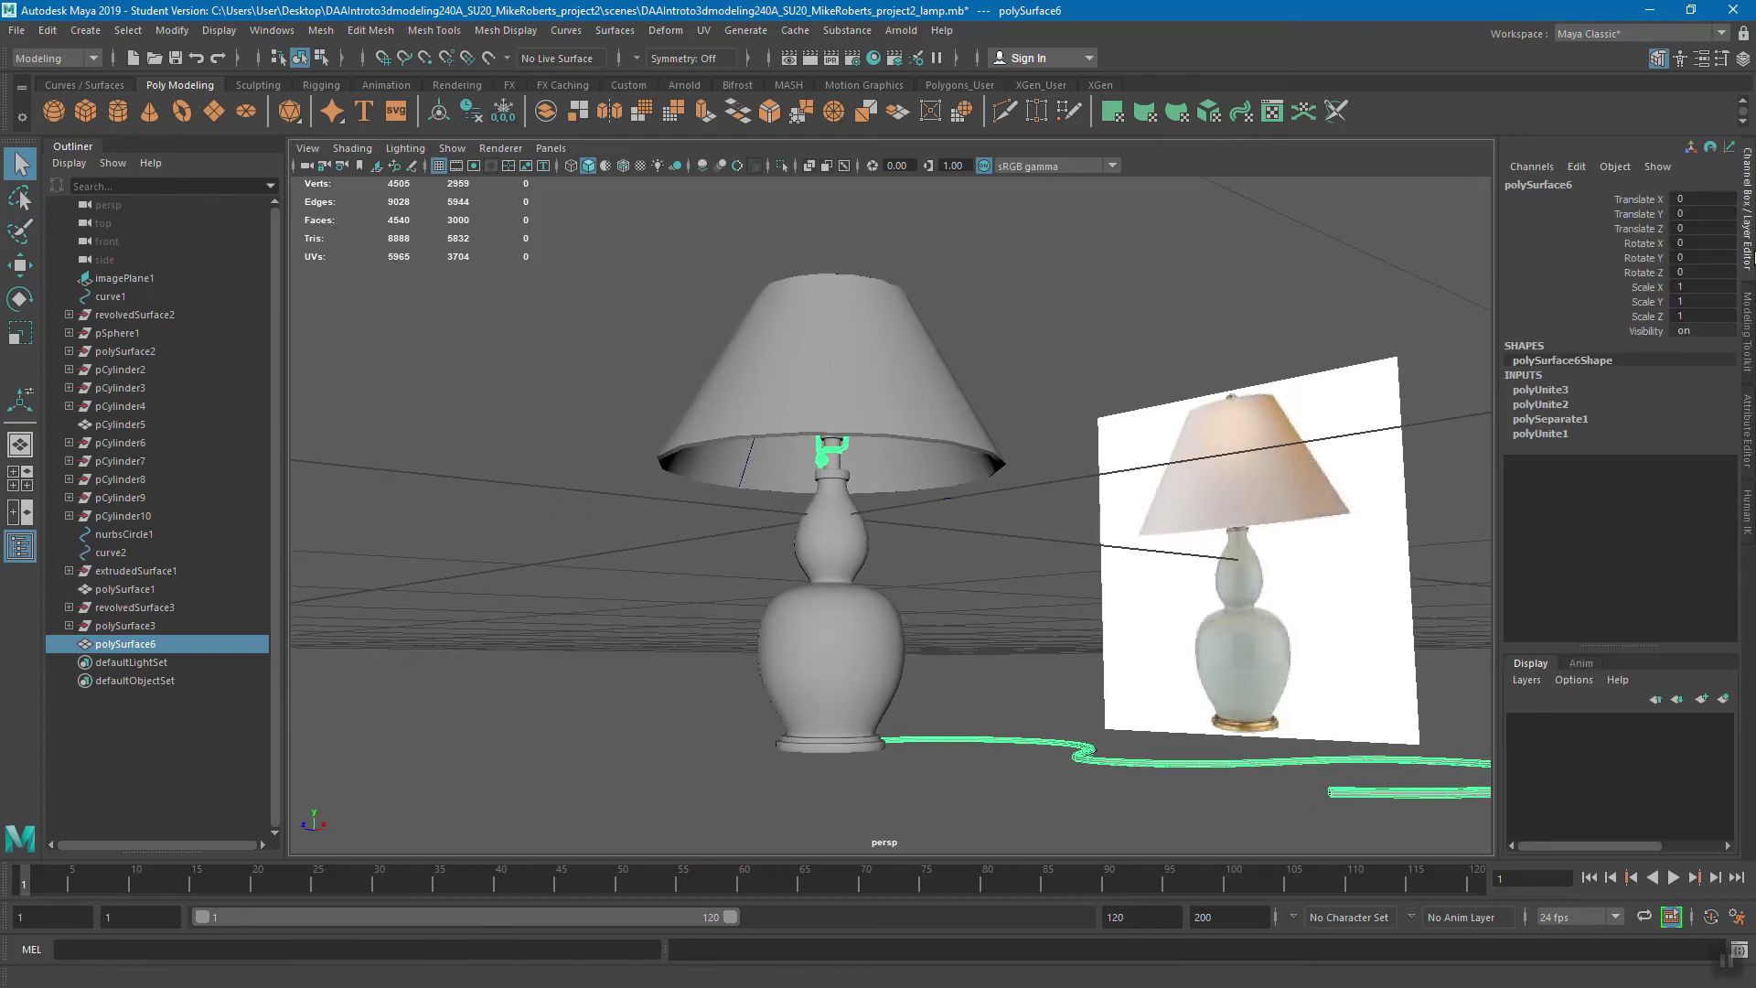
pyautogui.moveTo(631, 244); pyautogui.dragTo(1017, 794)
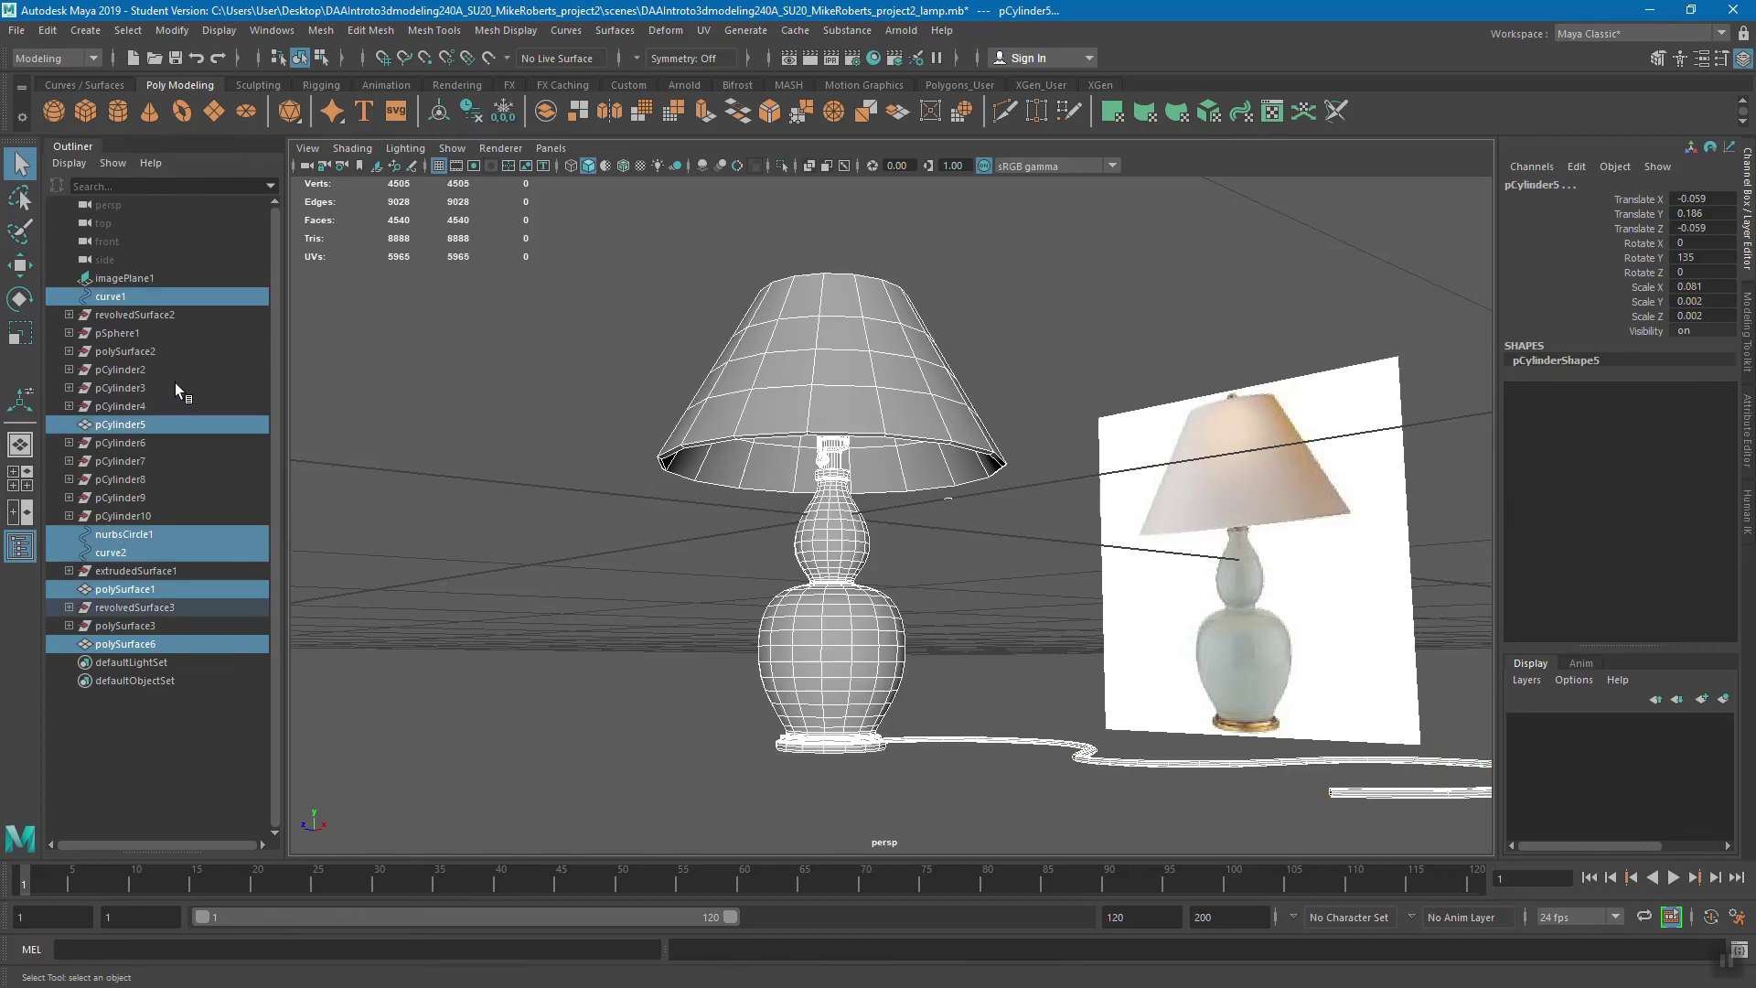
pyautogui.click(45, 31)
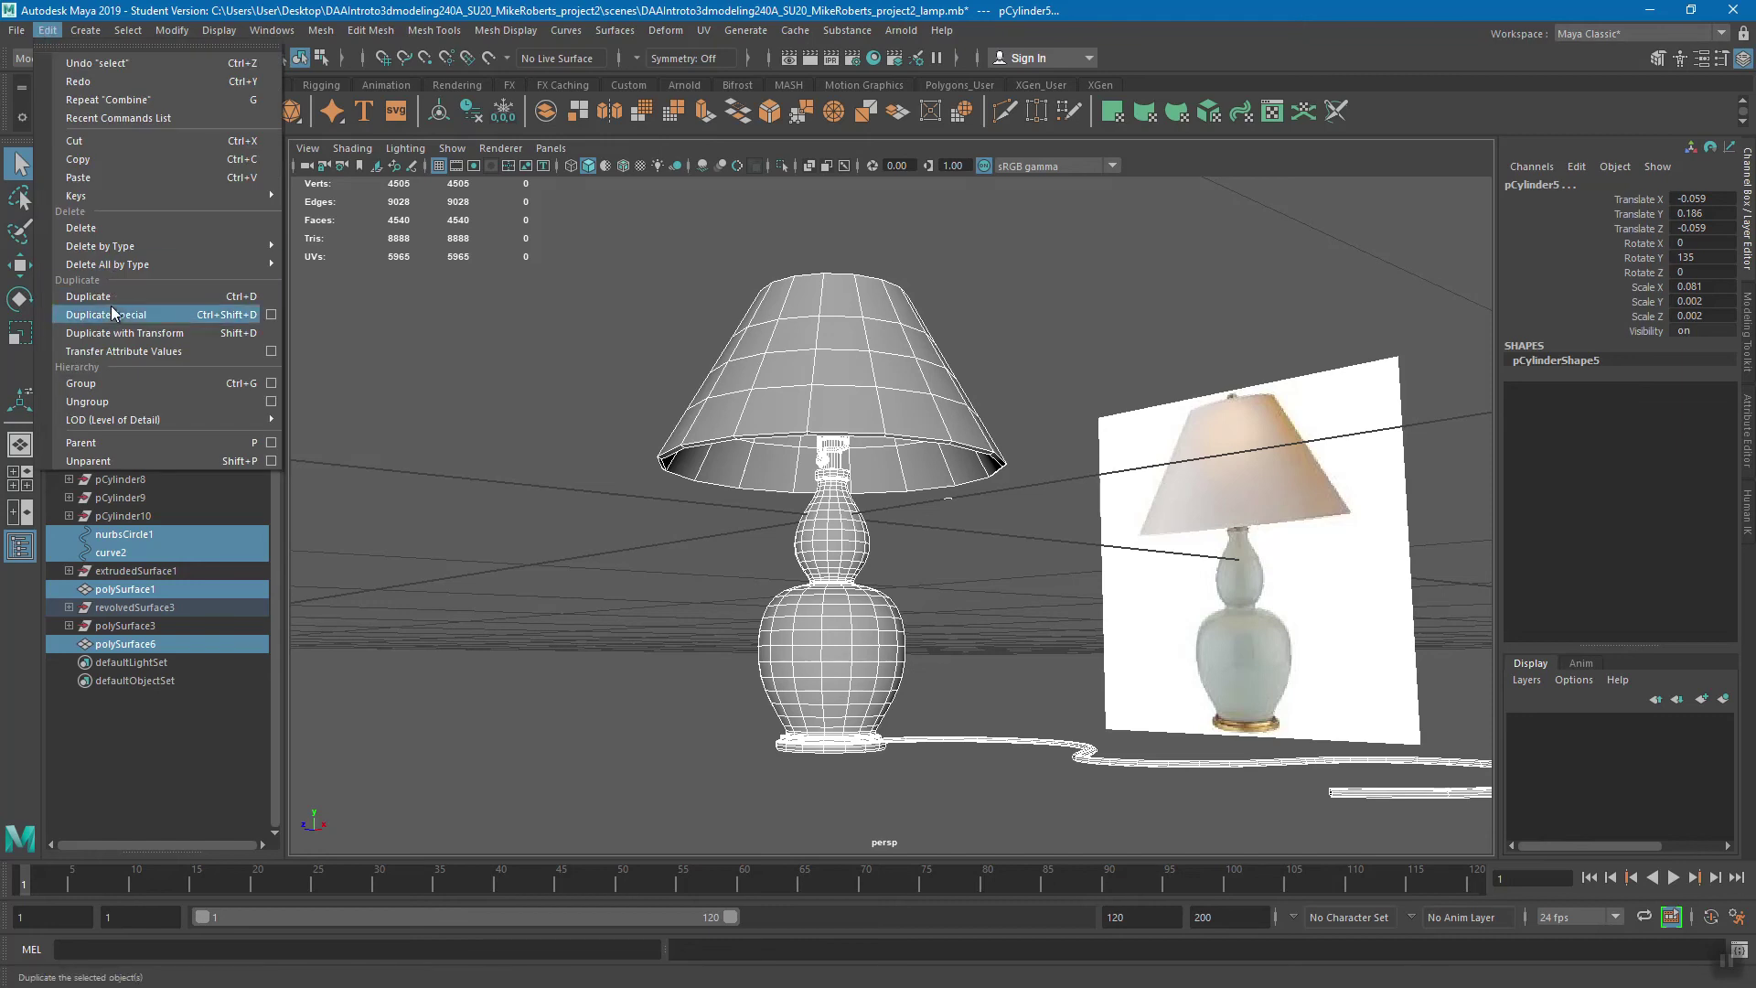
pyautogui.moveTo(123, 252)
pyautogui.click(328, 263)
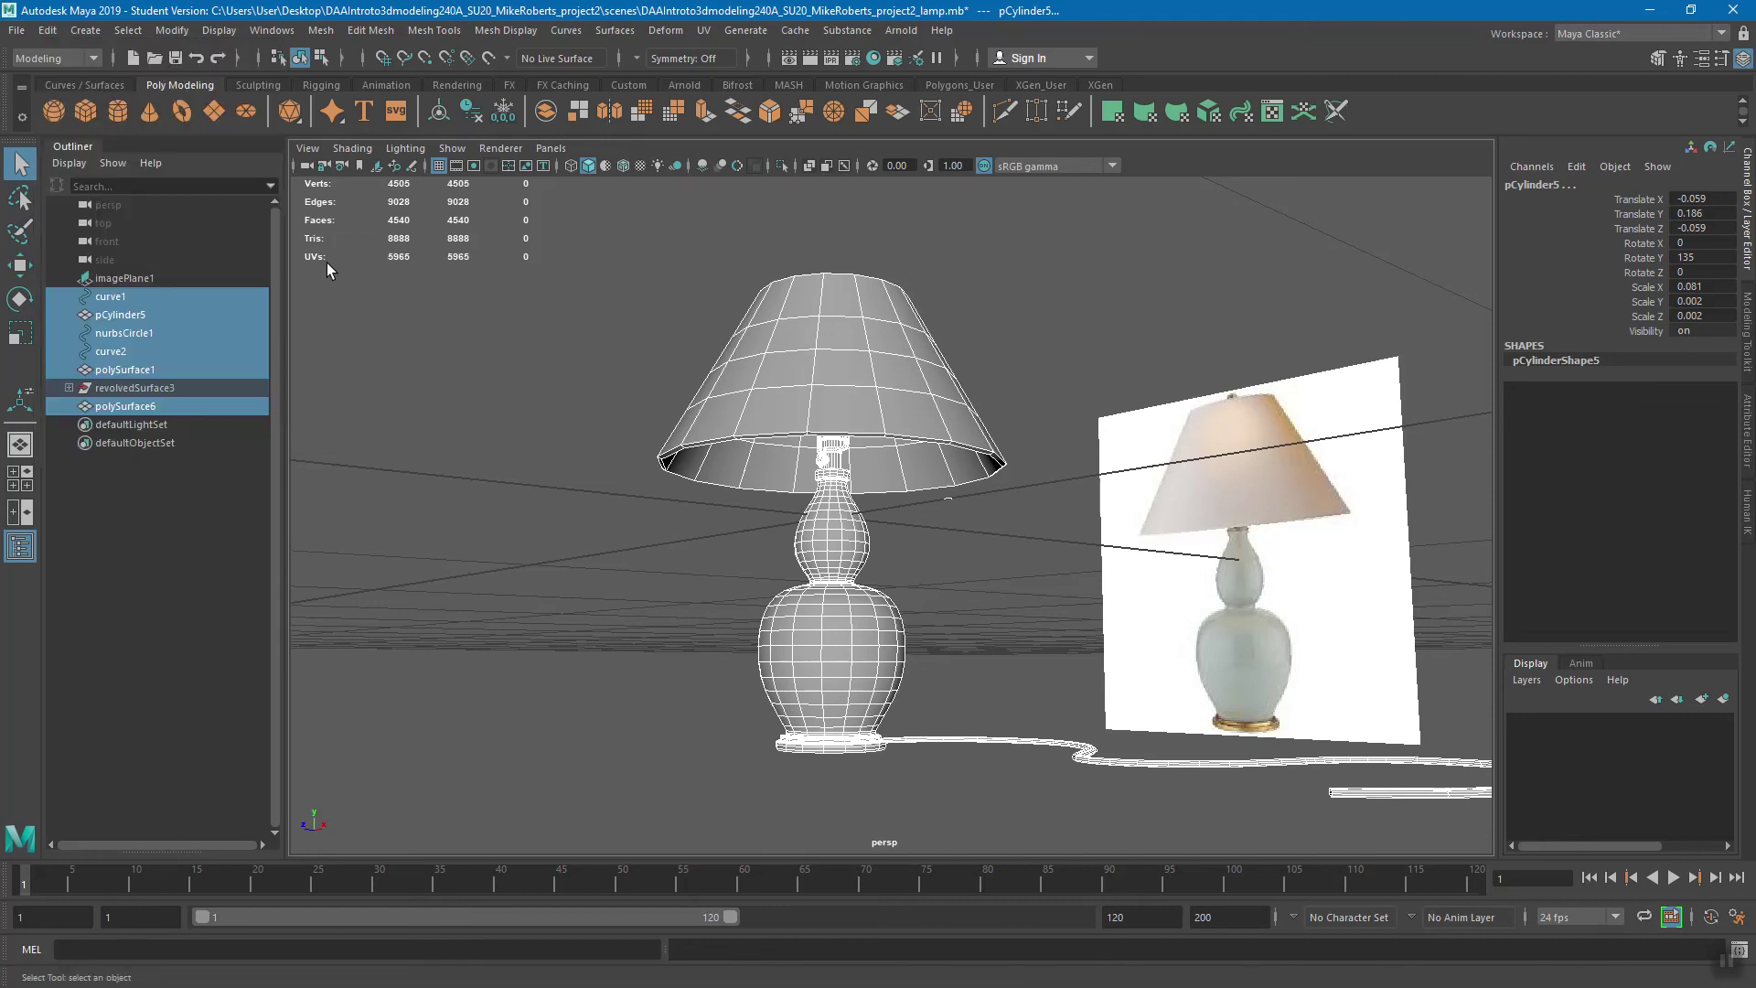
# - Ungroup the lampshade mesh from its revolvedSurface3 parent group
pyautogui.click(164, 388)
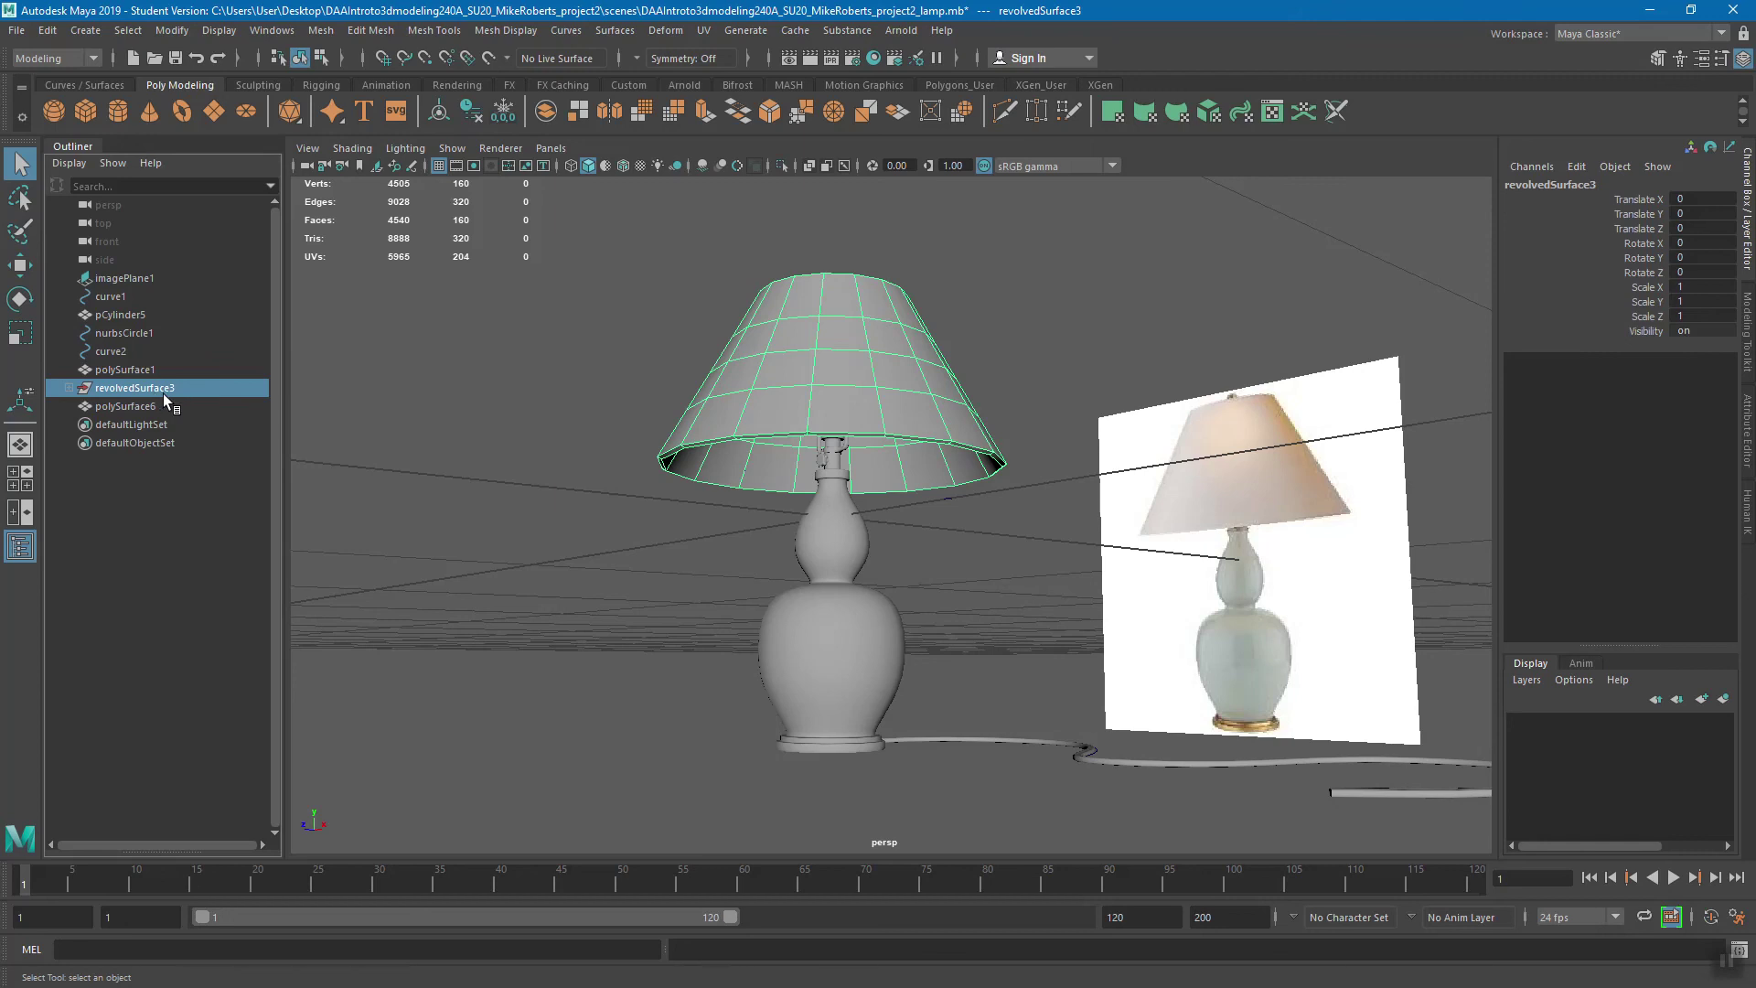
pyautogui.click(48, 32)
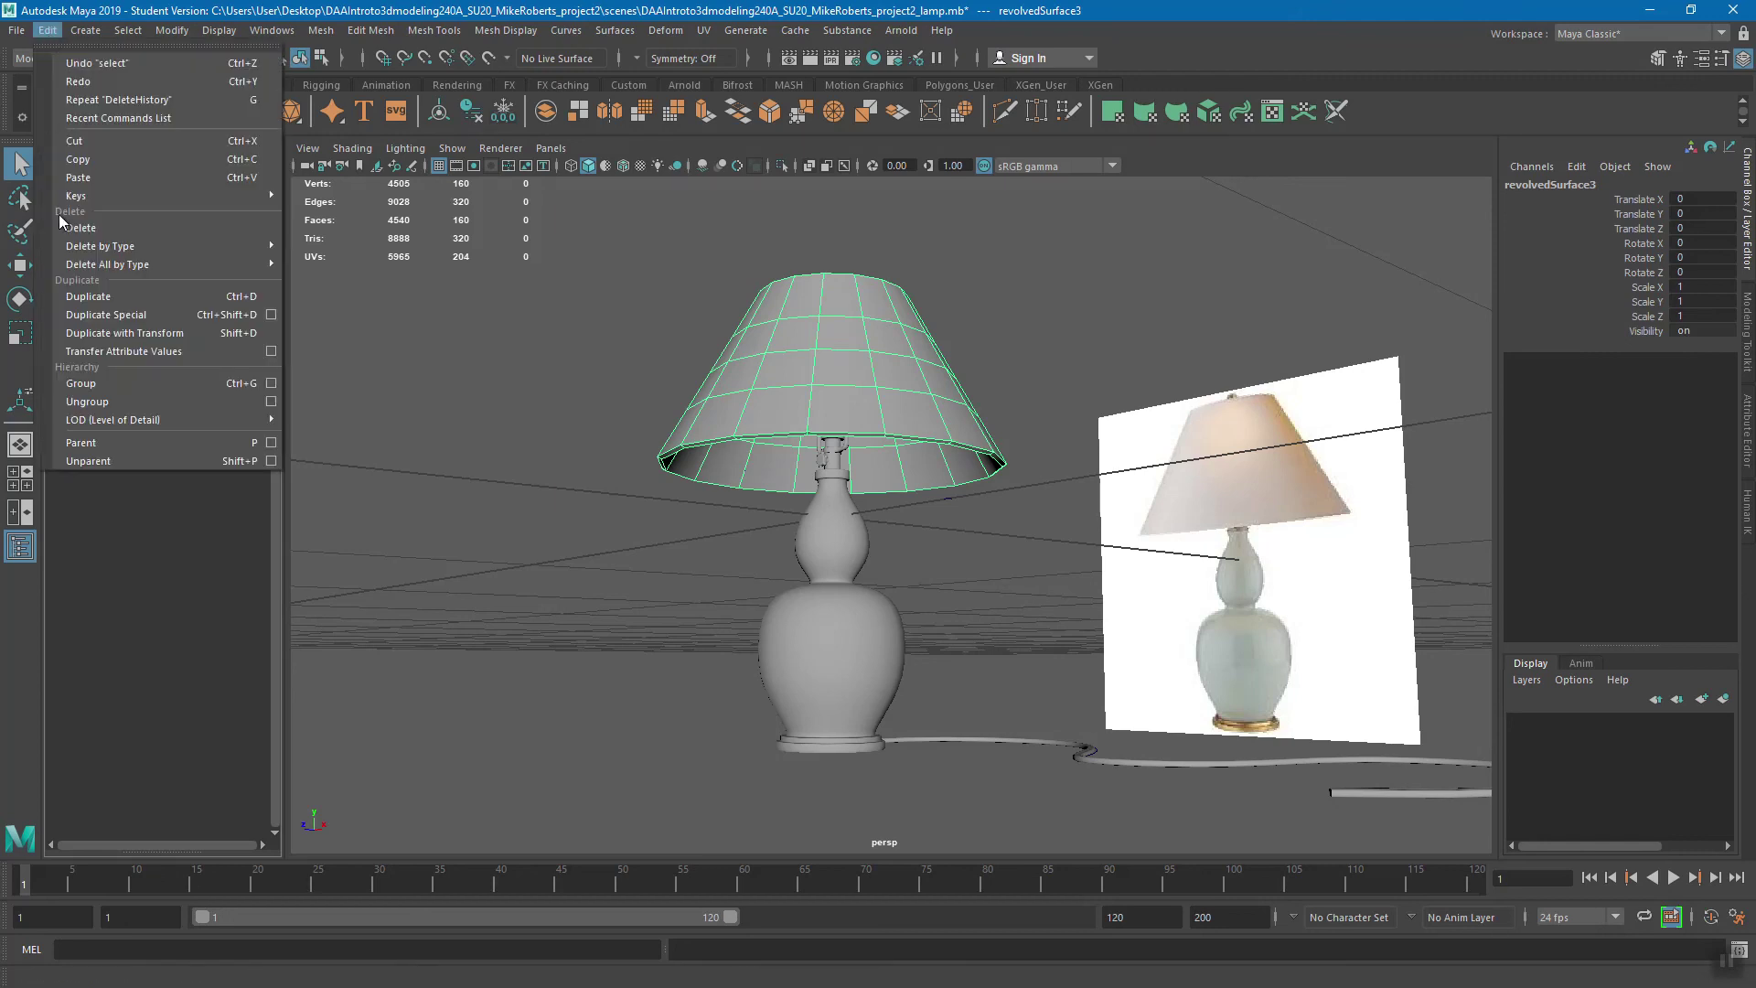
pyautogui.click(87, 402)
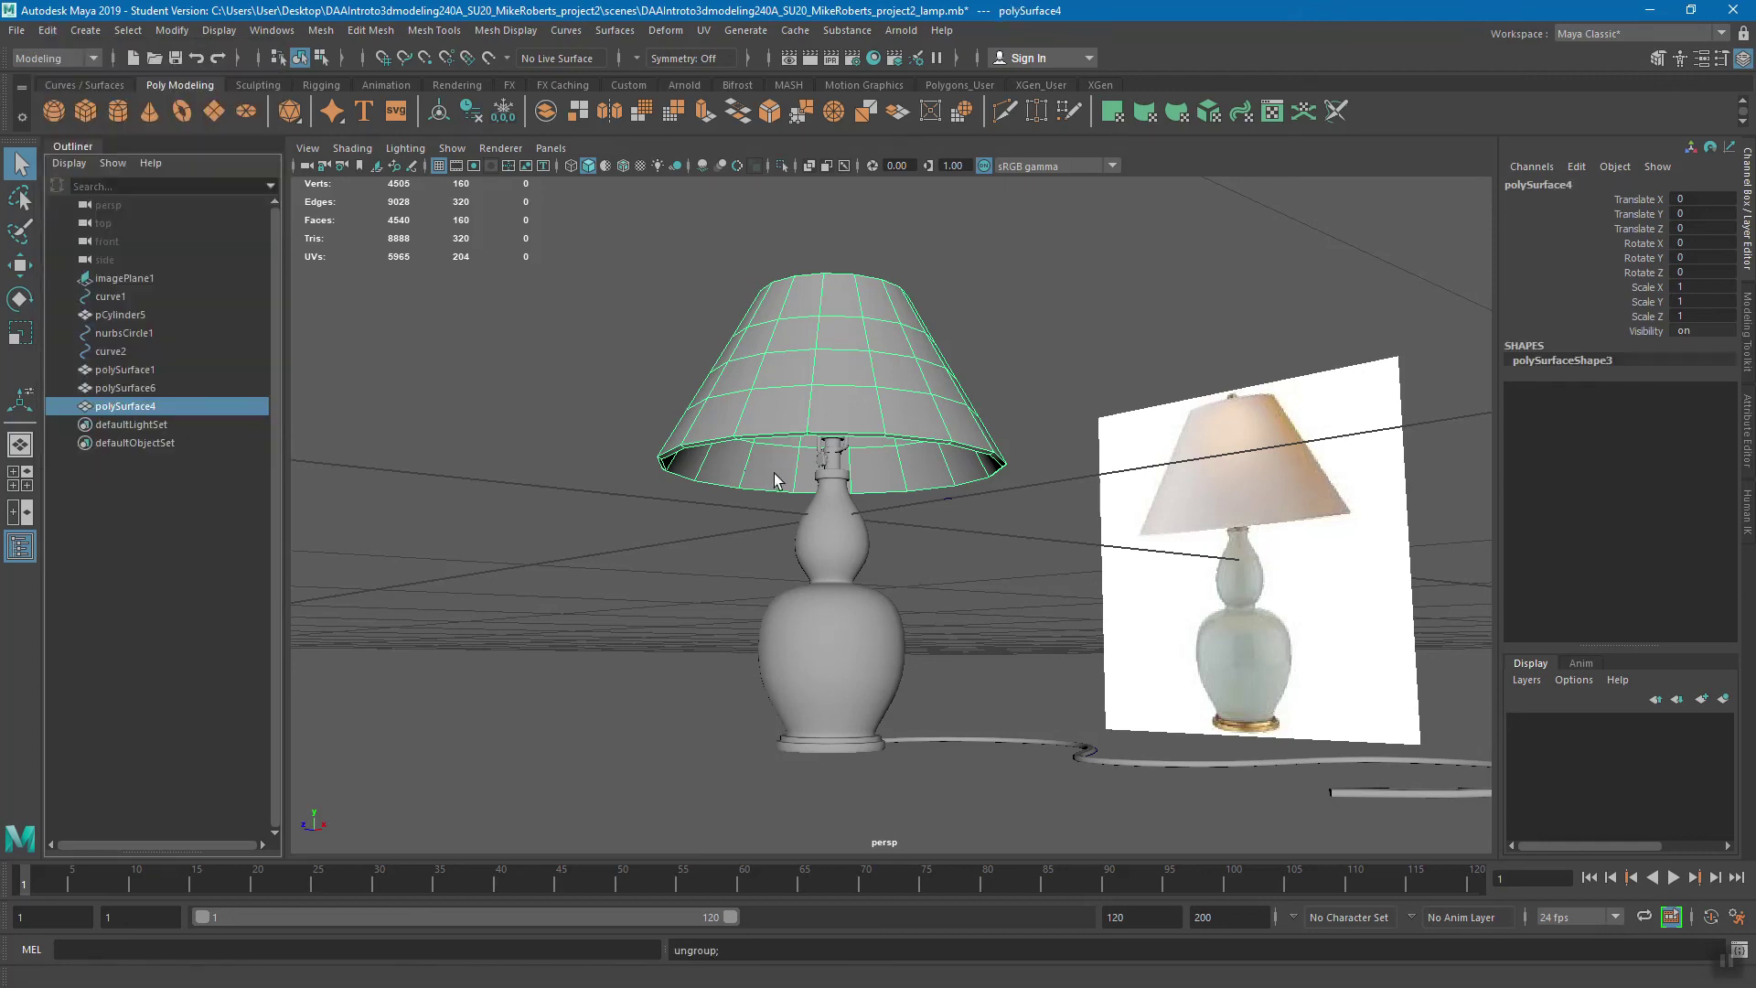
# - Delete the leftover construction curves curve1, nurbsCircle1 and curve2
pyautogui.click(112, 348)
pyautogui.keyDown('ctrl'); pyautogui.click(117, 333); pyautogui.keyUp('ctrl')
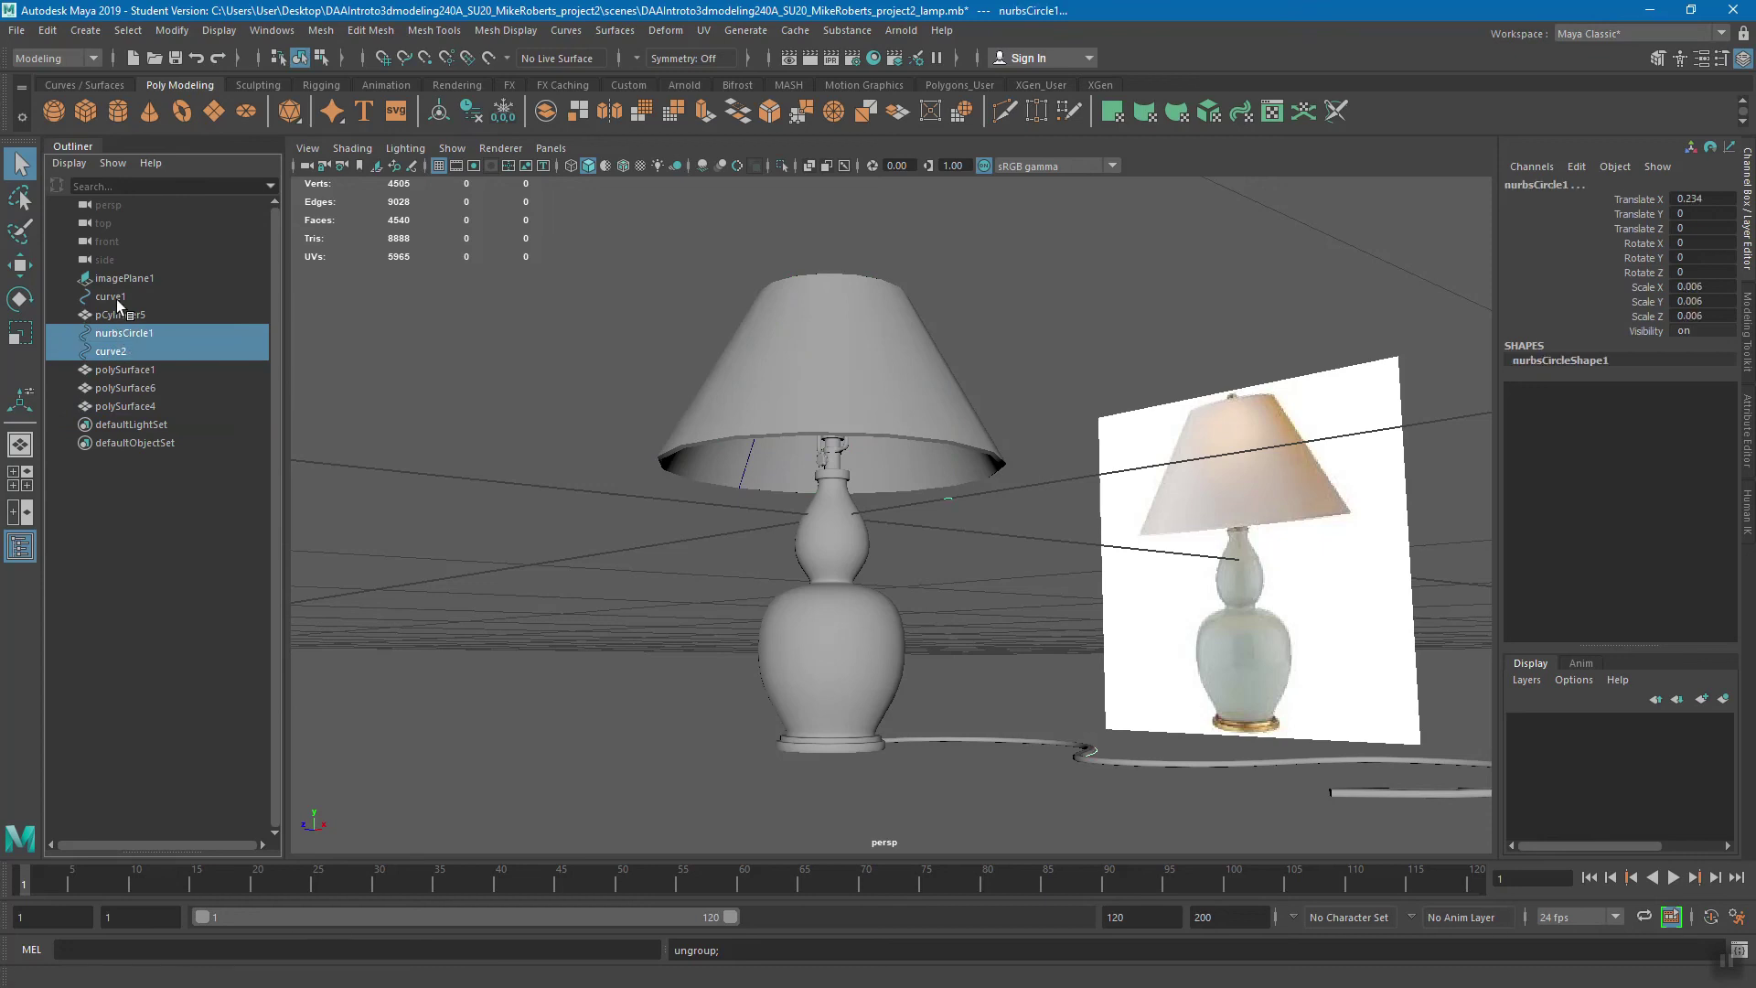
pyautogui.keyDown('ctrl'); pyautogui.click(112, 296); pyautogui.keyUp('ctrl')
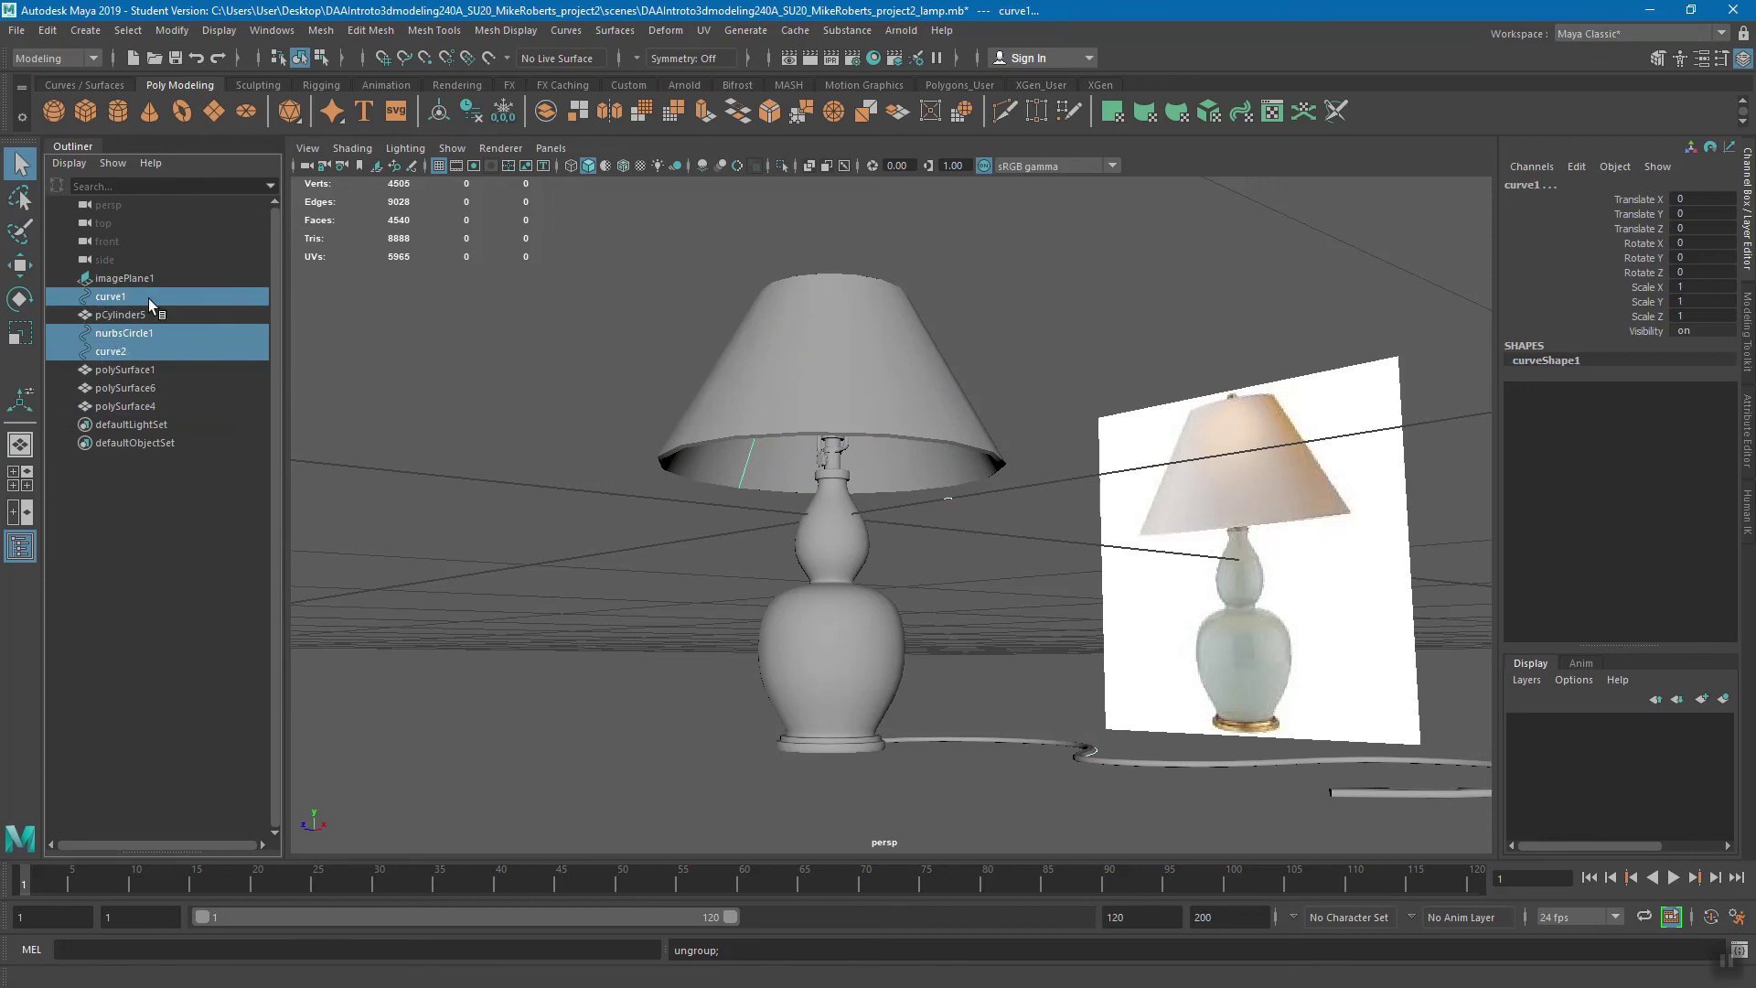
pyautogui.keyDown('alt'); pyautogui.moveTo(869, 556); pyautogui.dragTo(745, 548); pyautogui.keyUp('alt')
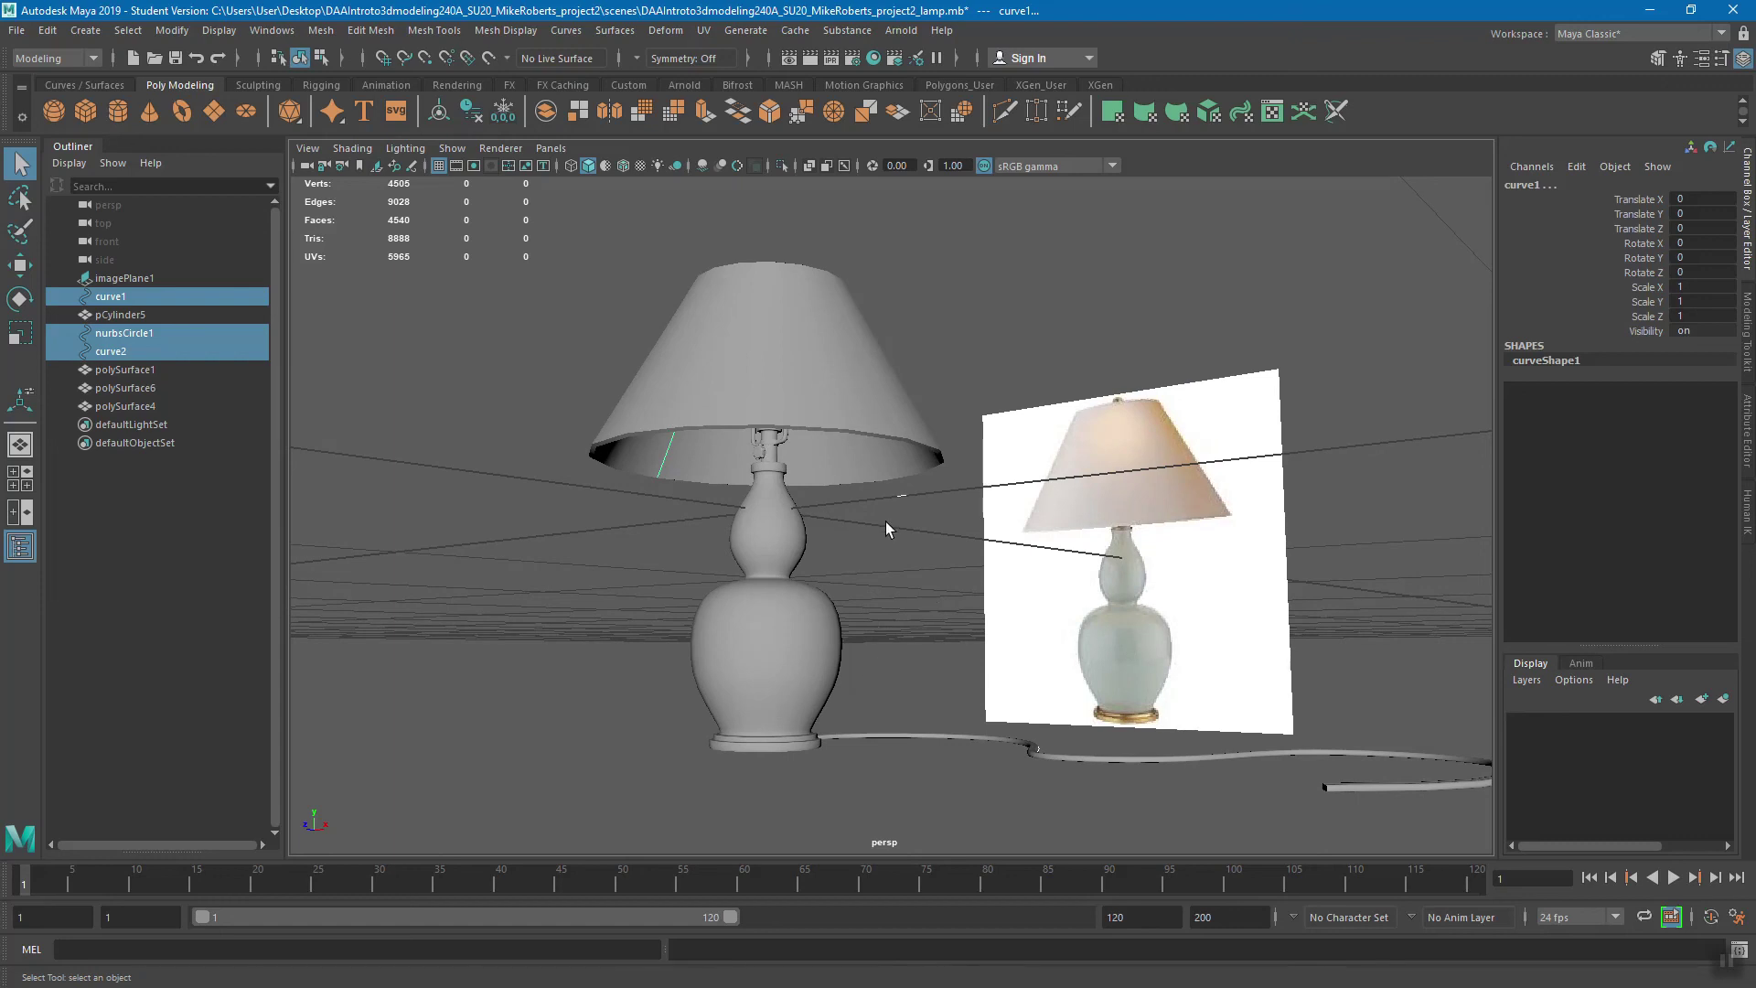
pyautogui.press('Delete')
# - Freeze the transformations of all the remaining lamp meshes, including the shade, base, stray rod and combined frame and cord
pyautogui.click(741, 384)
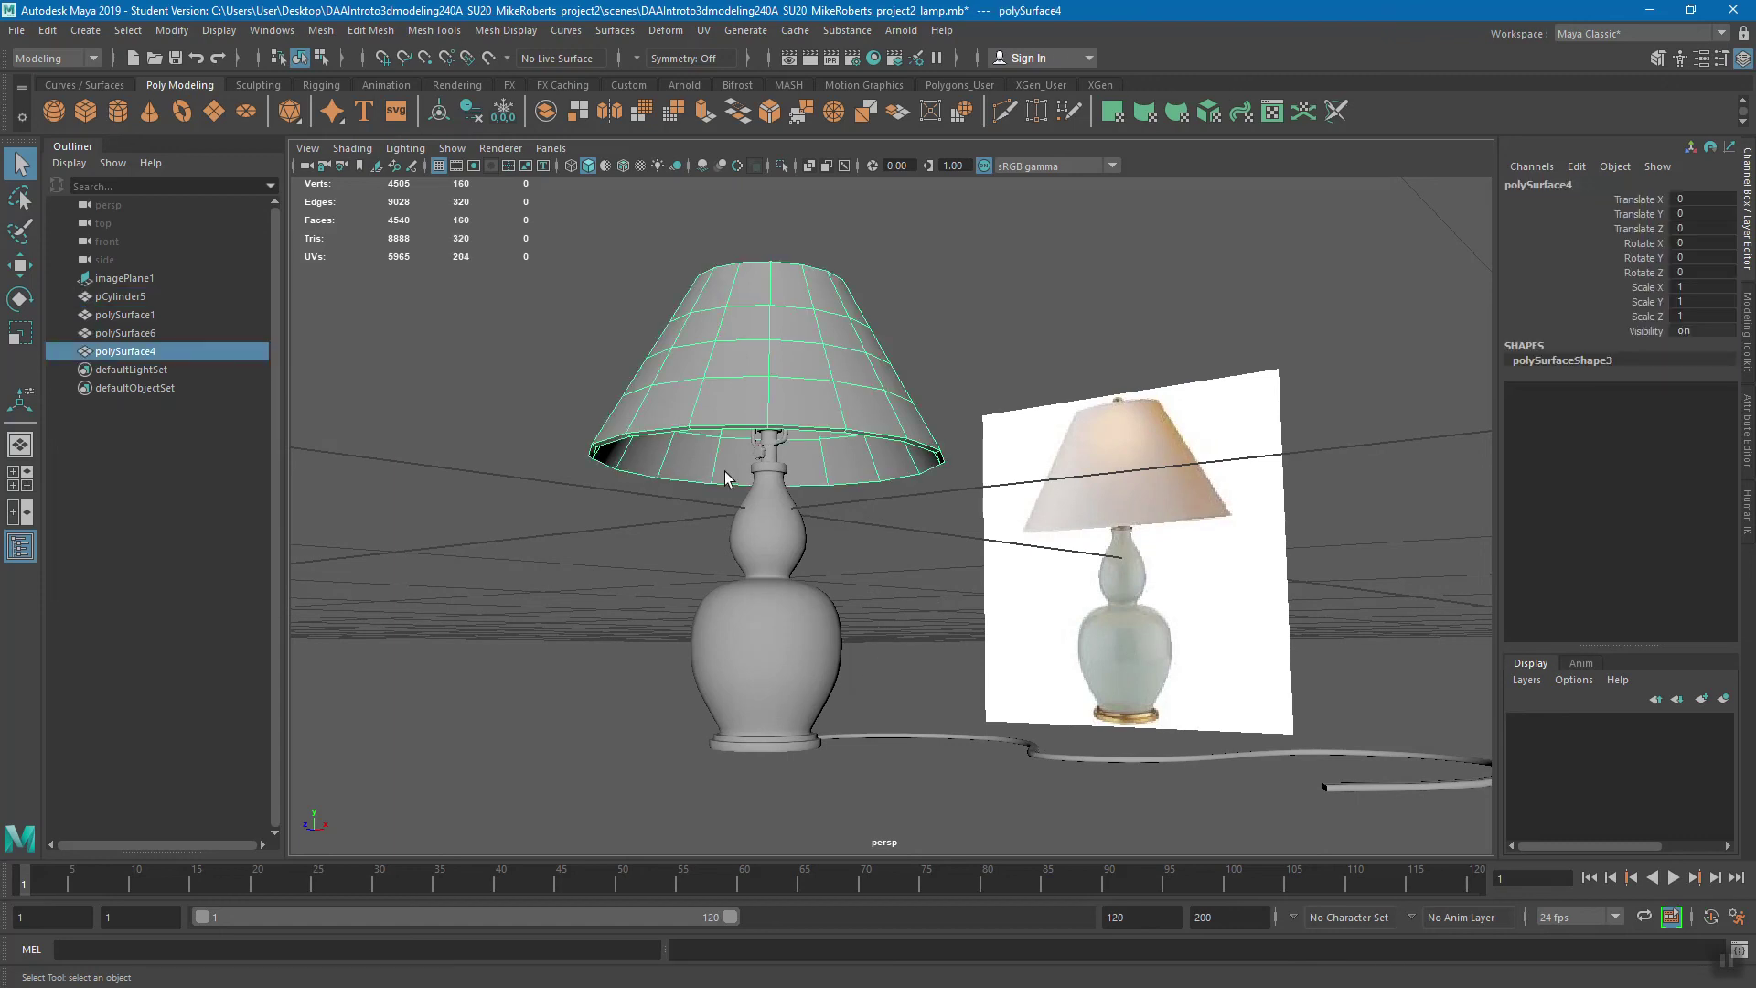
pyautogui.click(776, 515)
pyautogui.click(784, 445)
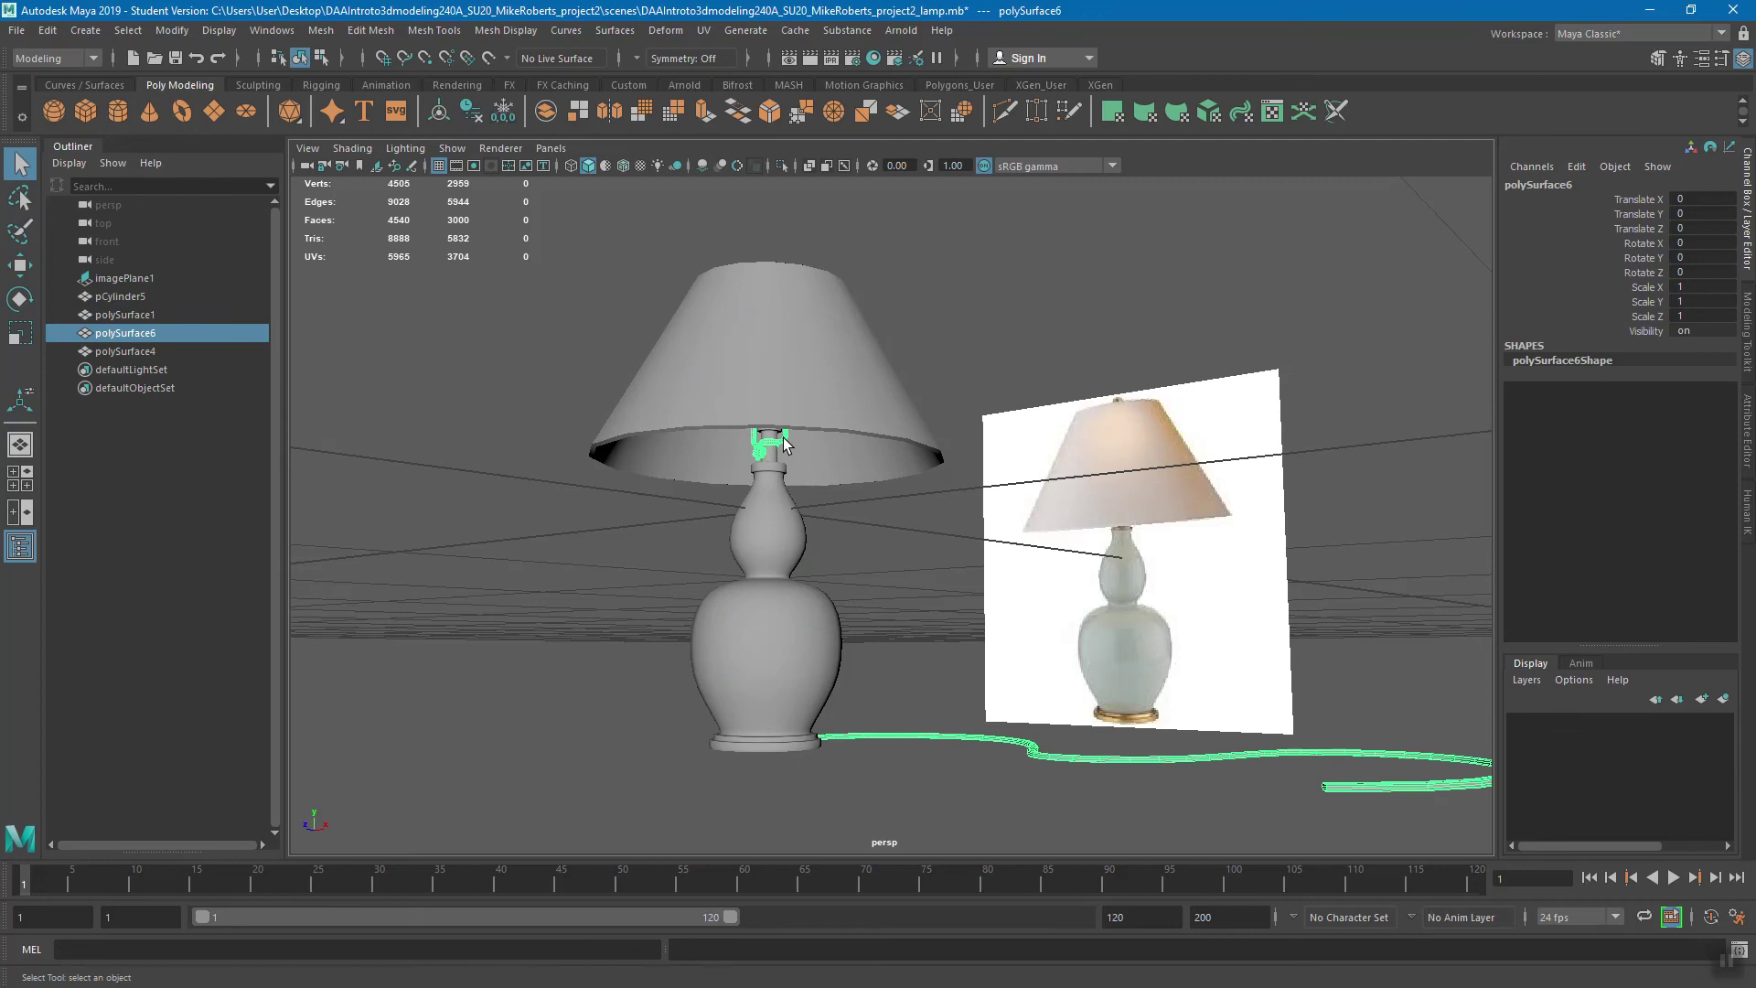
pyautogui.click(800, 417)
pyautogui.click(763, 496)
pyautogui.click(771, 444)
pyautogui.moveTo(596, 306); pyautogui.dragTo(941, 792)
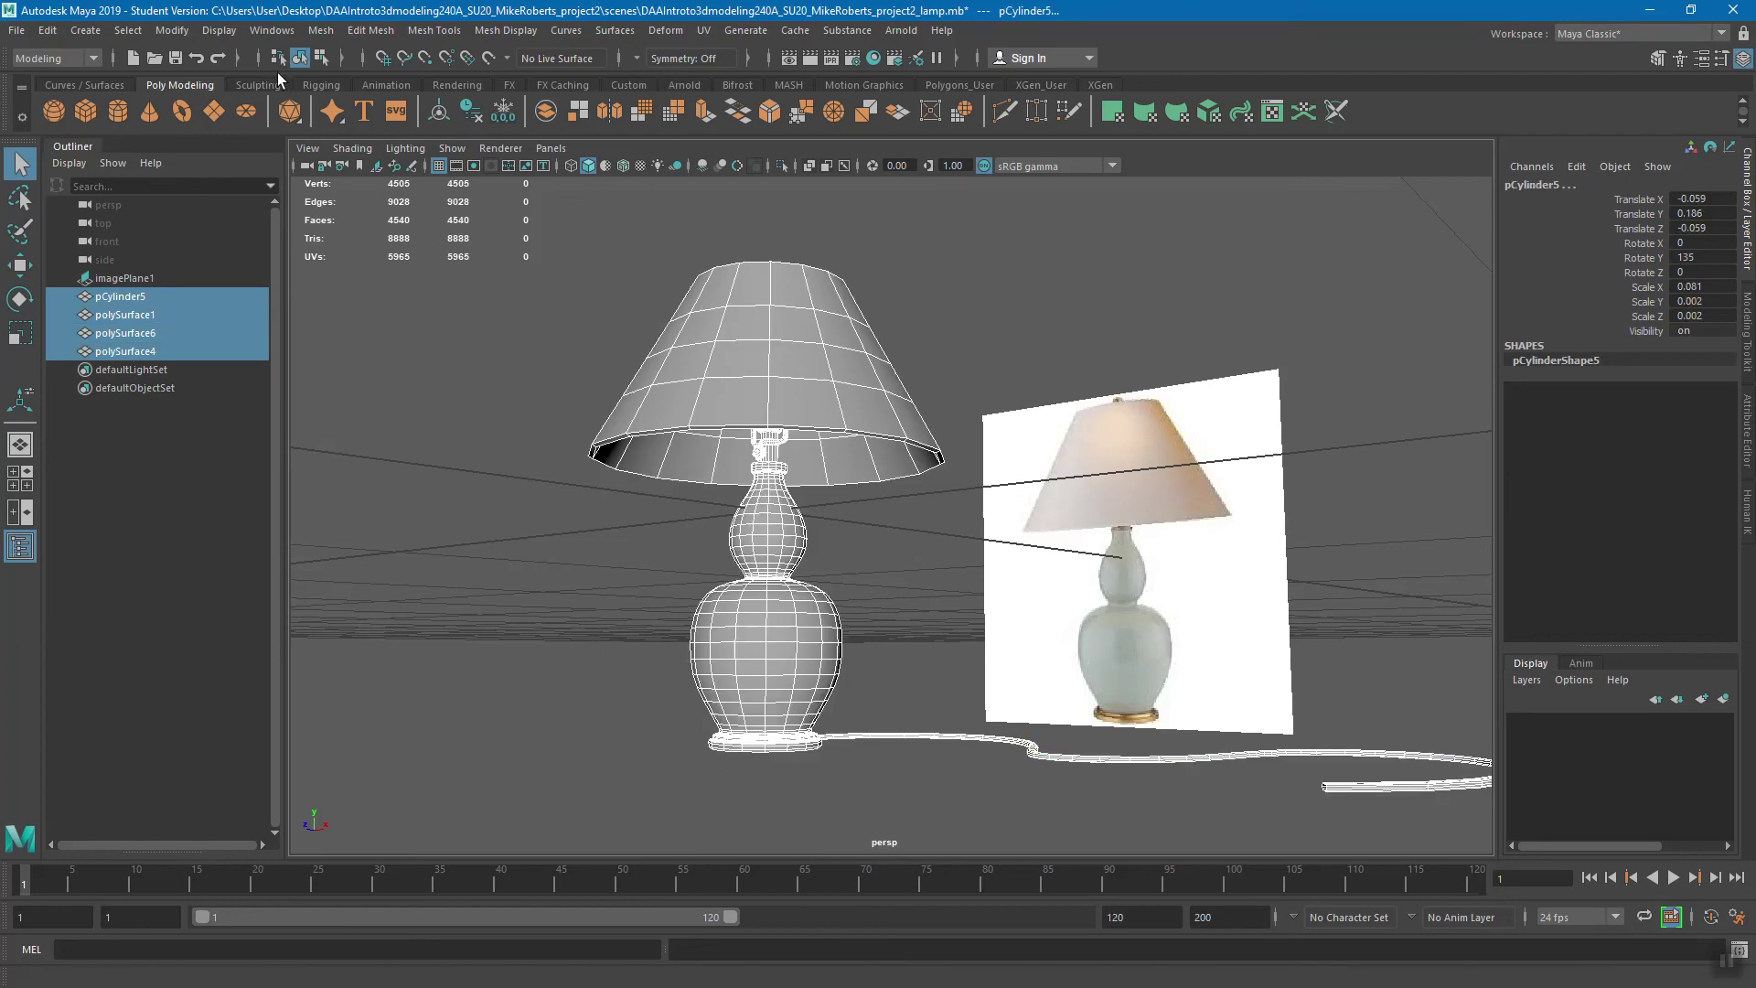
pyautogui.click(163, 34)
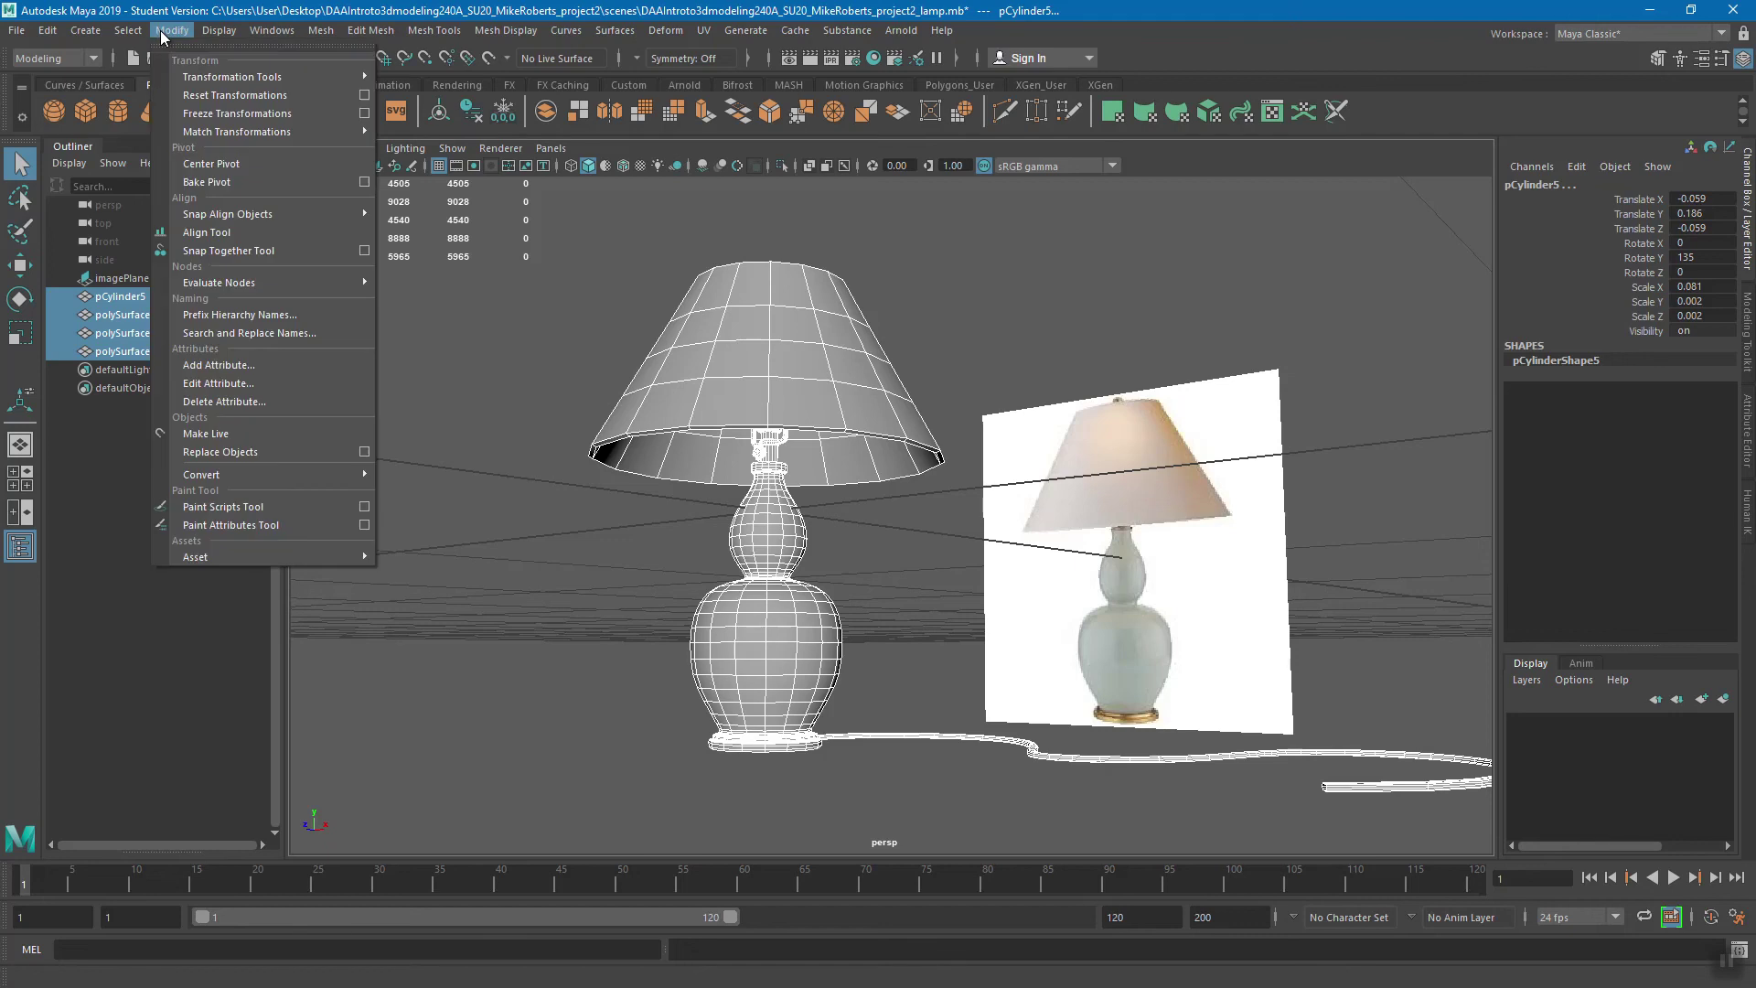
pyautogui.click(222, 114)
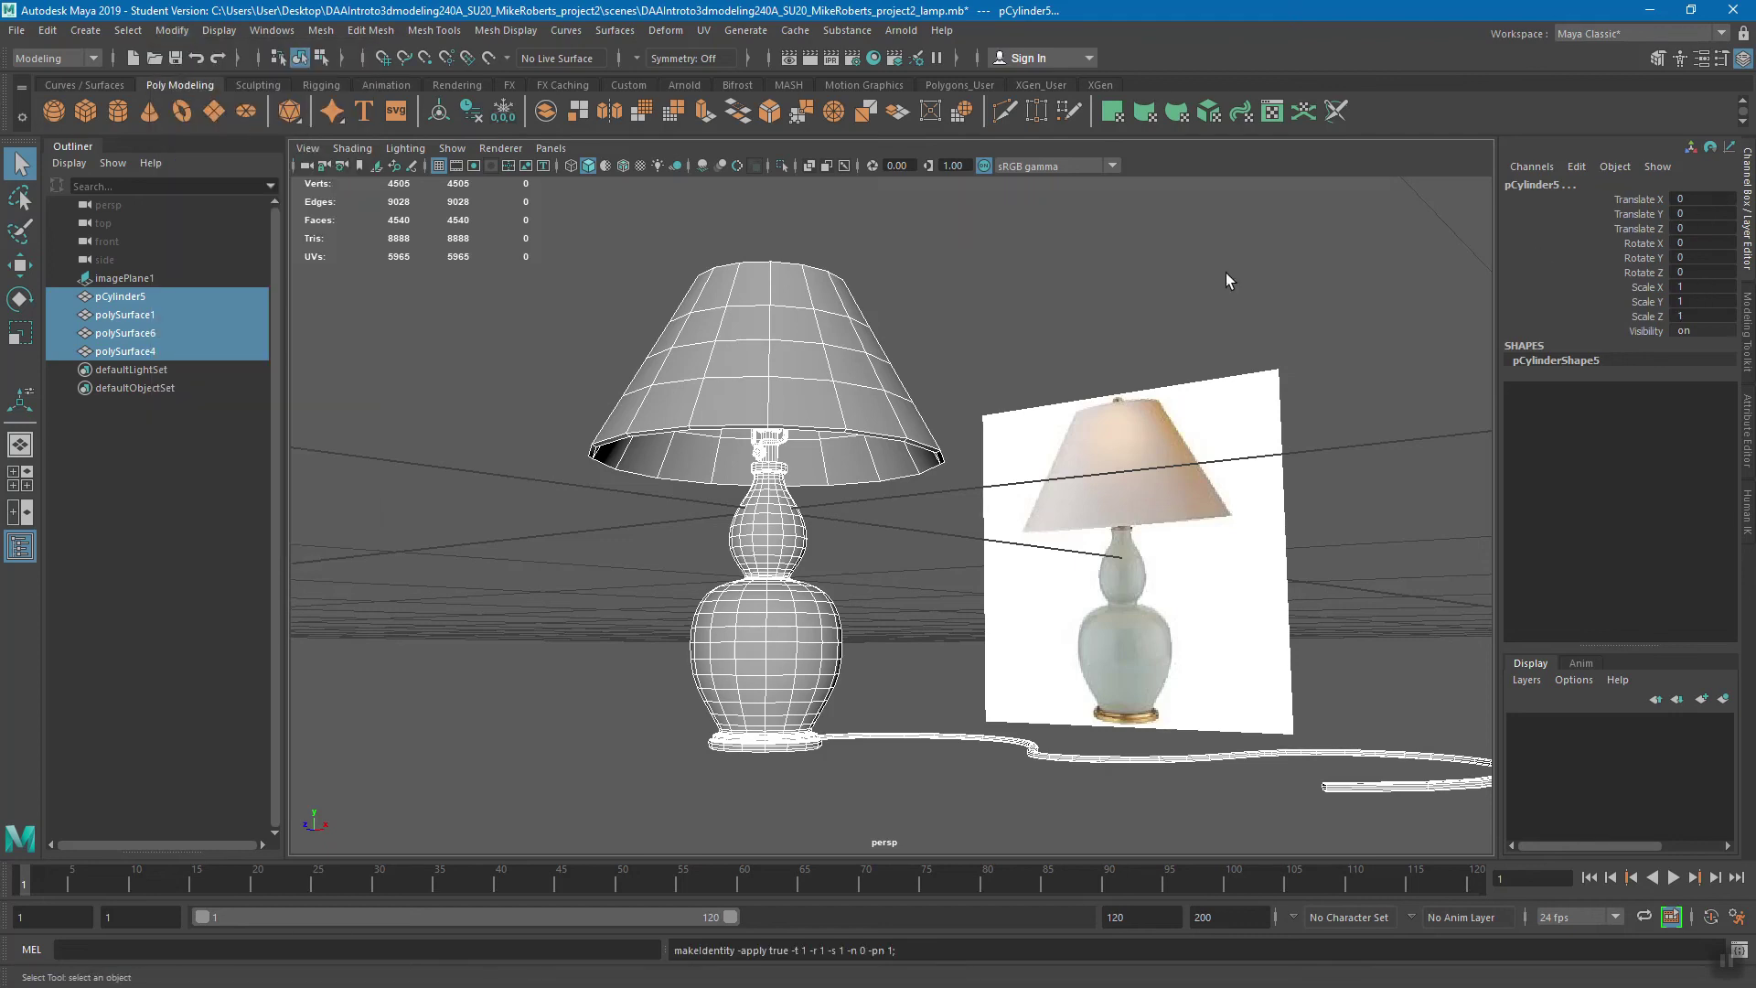
# - Examine from below how the lamp is divided into shade, base and inner frame meshes
pyautogui.press('5')
pyautogui.click(794, 327)
pyautogui.click(778, 453)
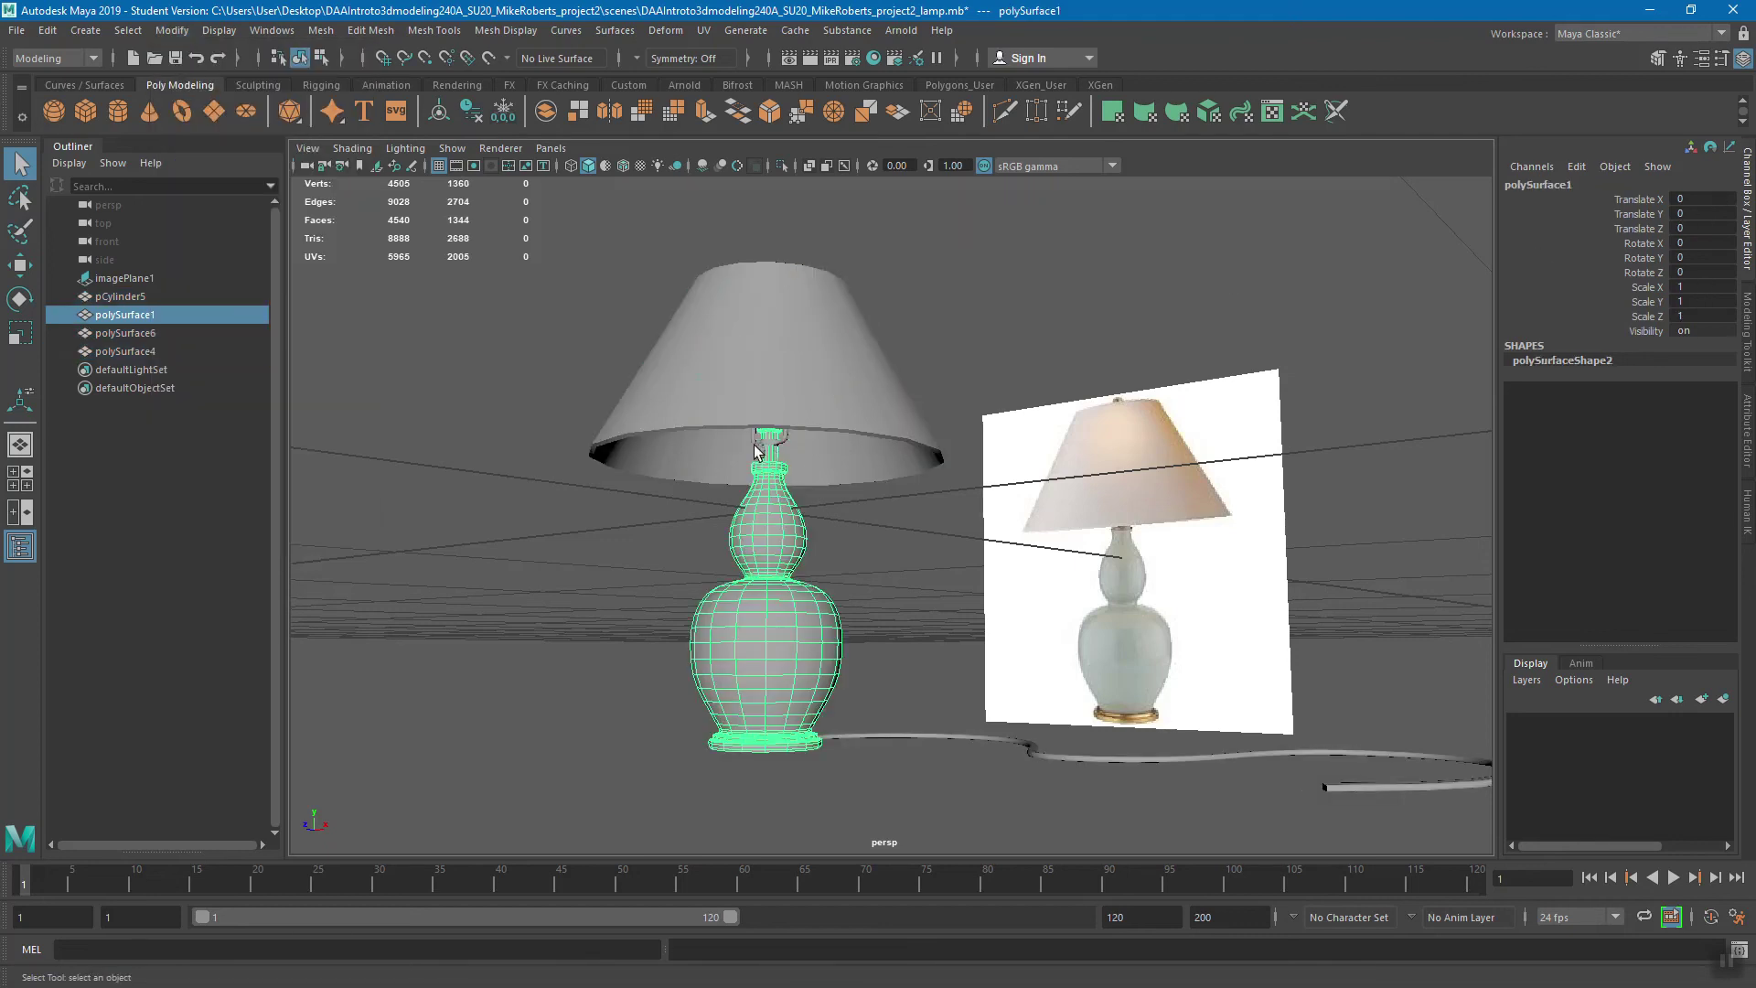
pyautogui.click(758, 448)
pyautogui.click(771, 382)
pyautogui.click(769, 540)
pyautogui.keyDown('alt'); pyautogui.moveTo(780, 559); pyautogui.dragTo(872, 660); pyautogui.keyUp('alt')
pyautogui.click(890, 684)
pyautogui.click(804, 477)
pyautogui.click(768, 365)
pyautogui.click(776, 288)
pyautogui.click(782, 414)
pyautogui.click(766, 361)
pyautogui.click(786, 271)
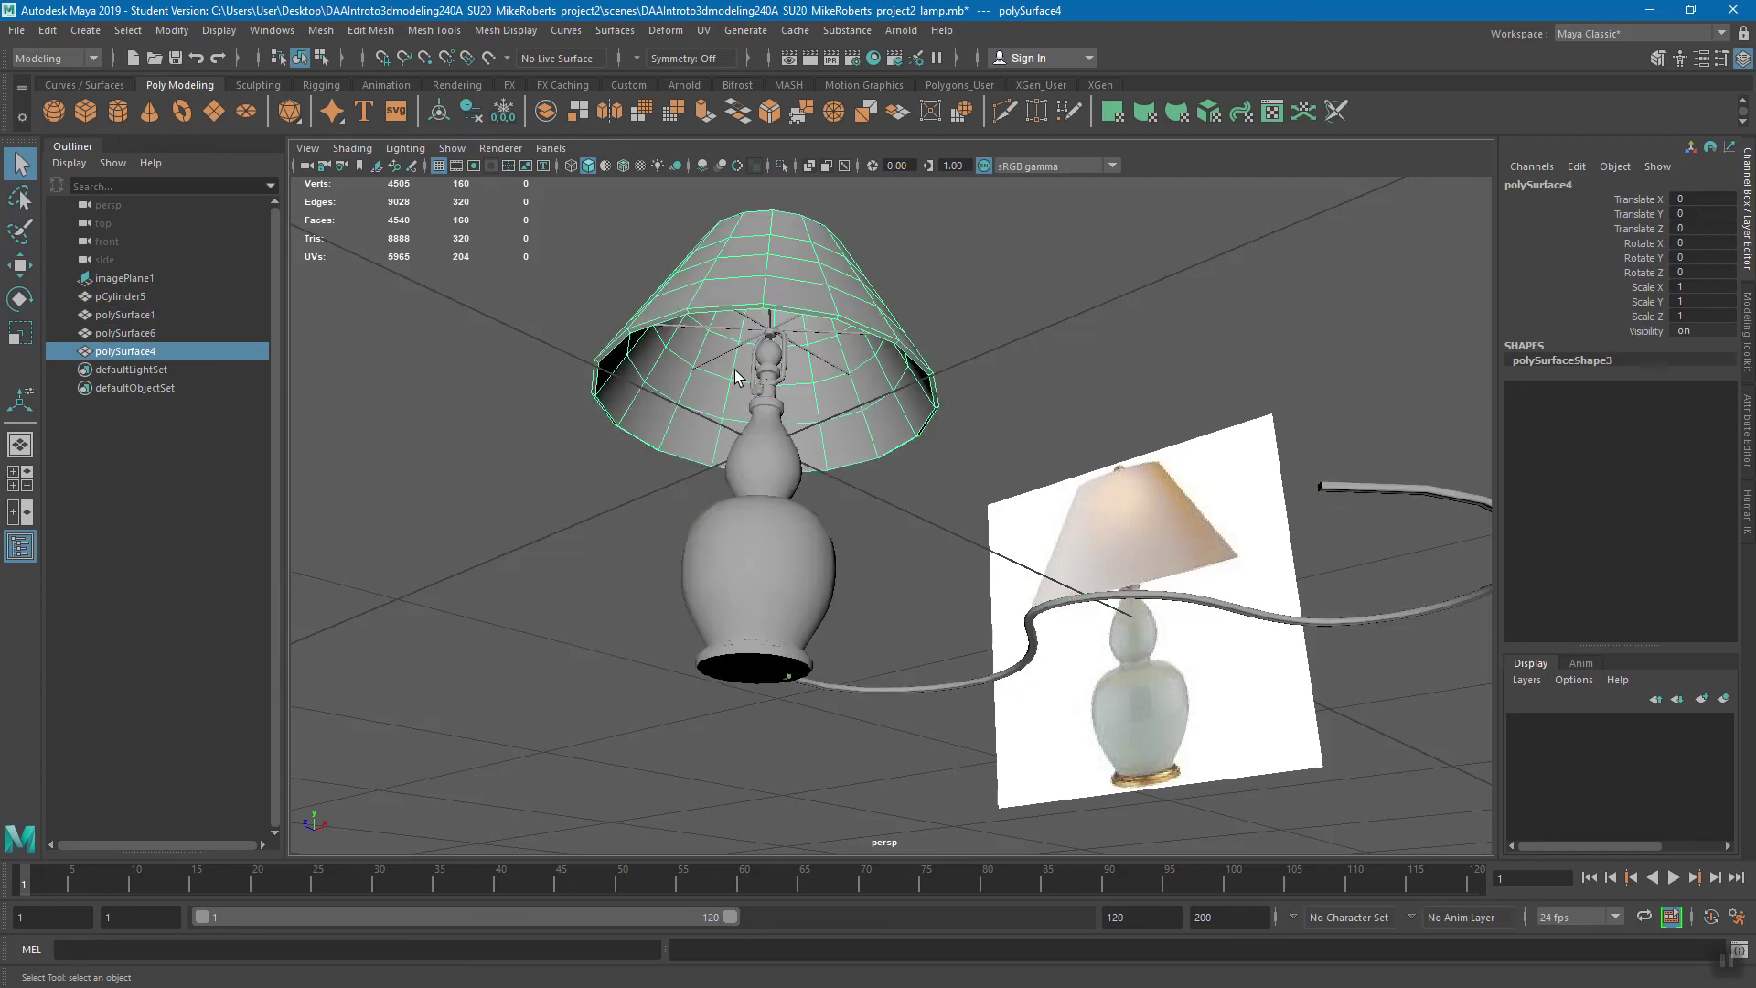
# - Delete the reference image plane beside the lamp
pyautogui.keyDown('alt'); pyautogui.moveTo(785, 270); pyautogui.dragTo(768, 480); pyautogui.keyUp('alt')
pyautogui.click(768, 480)
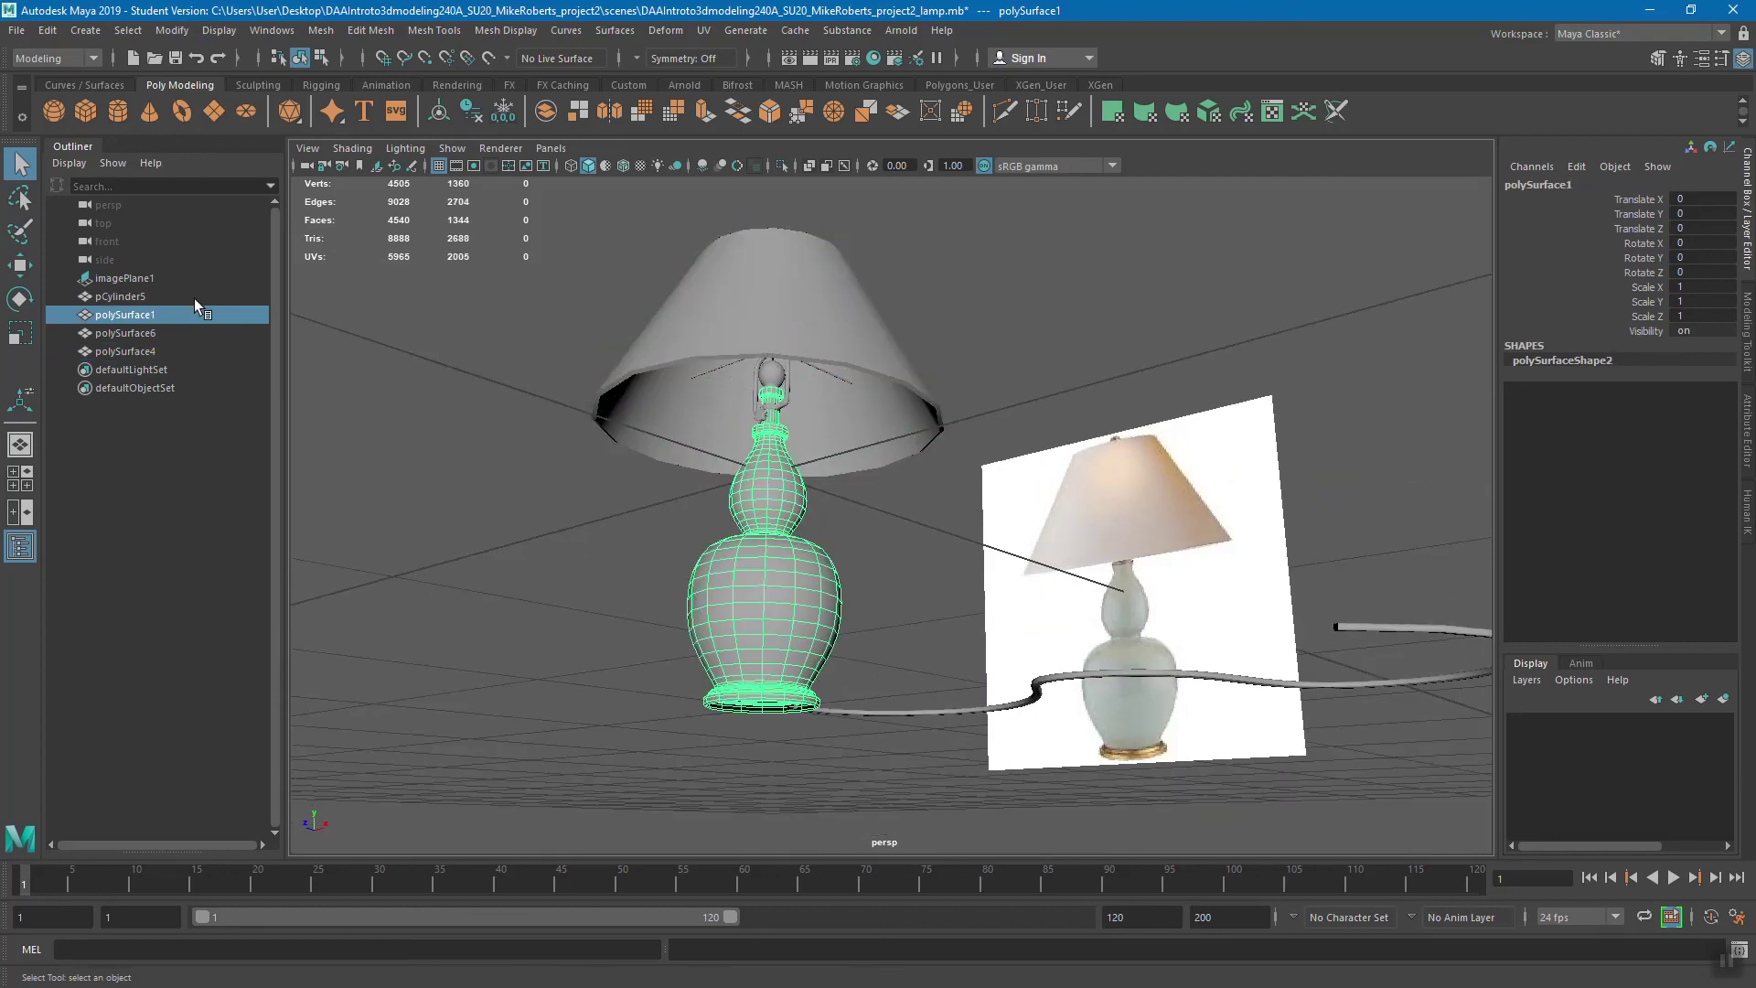
pyautogui.click(139, 278)
pyautogui.press('Delete')
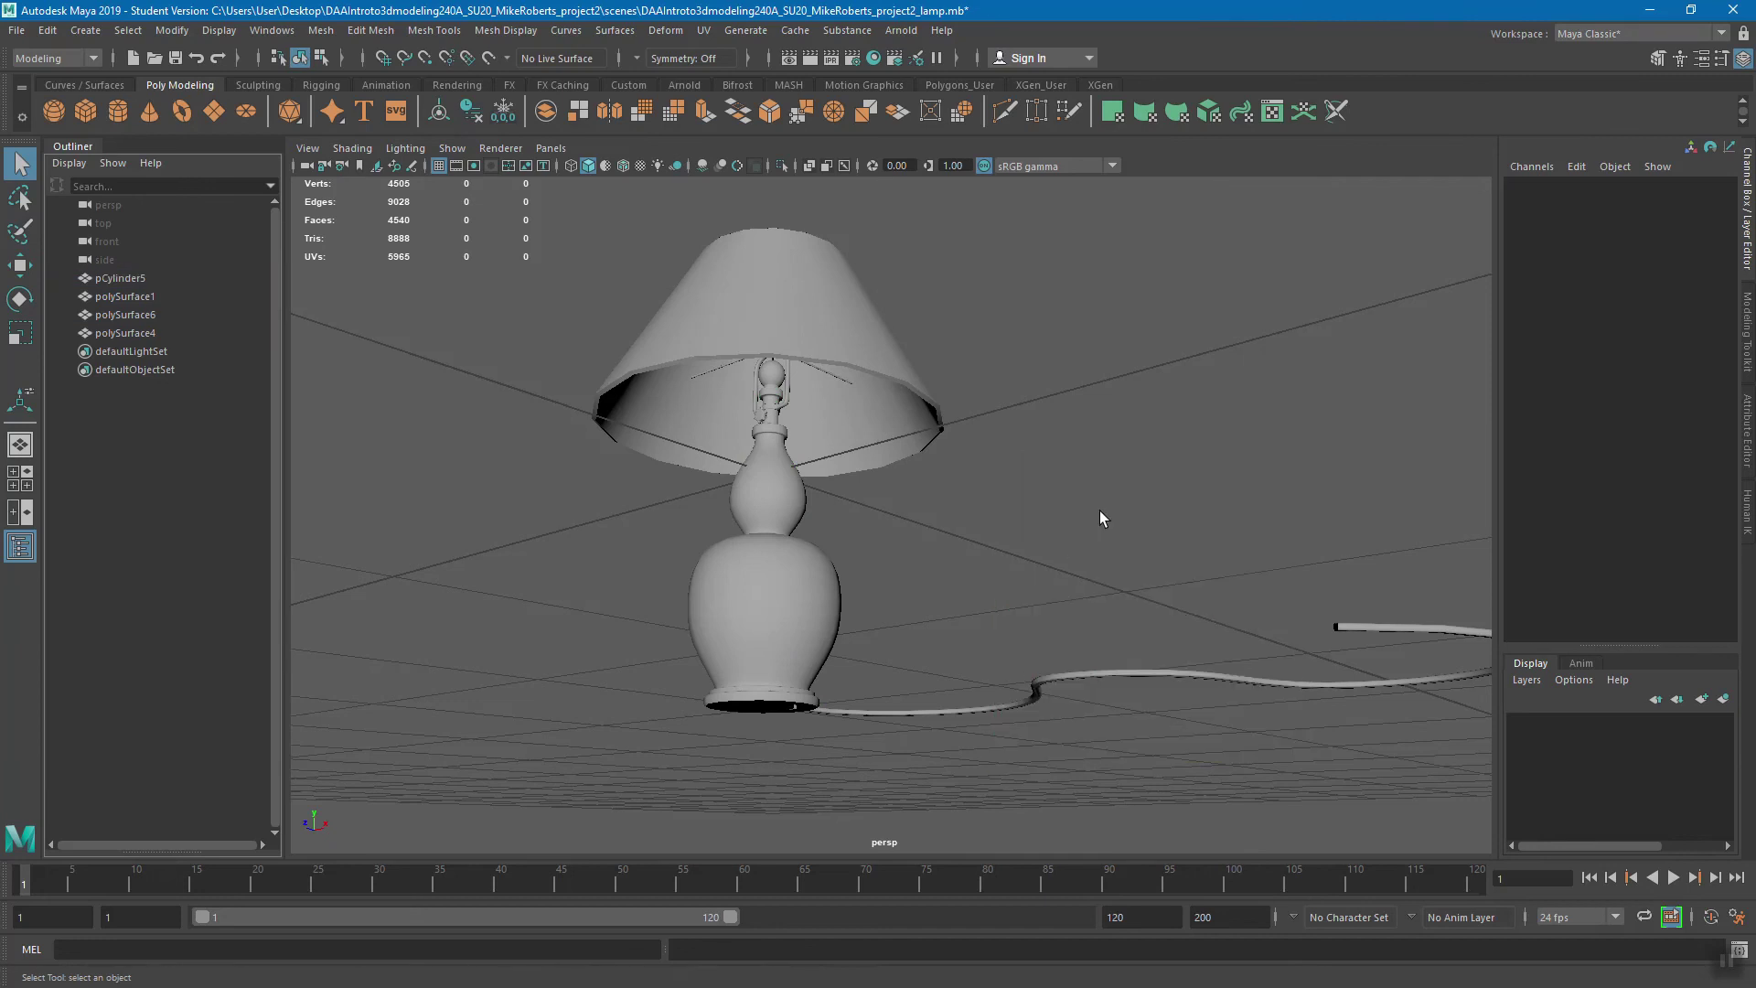
# - Combine the one leftover rod beneath the shade with the frame, bulb and cord mesh
pyautogui.doubleClick(135, 278)
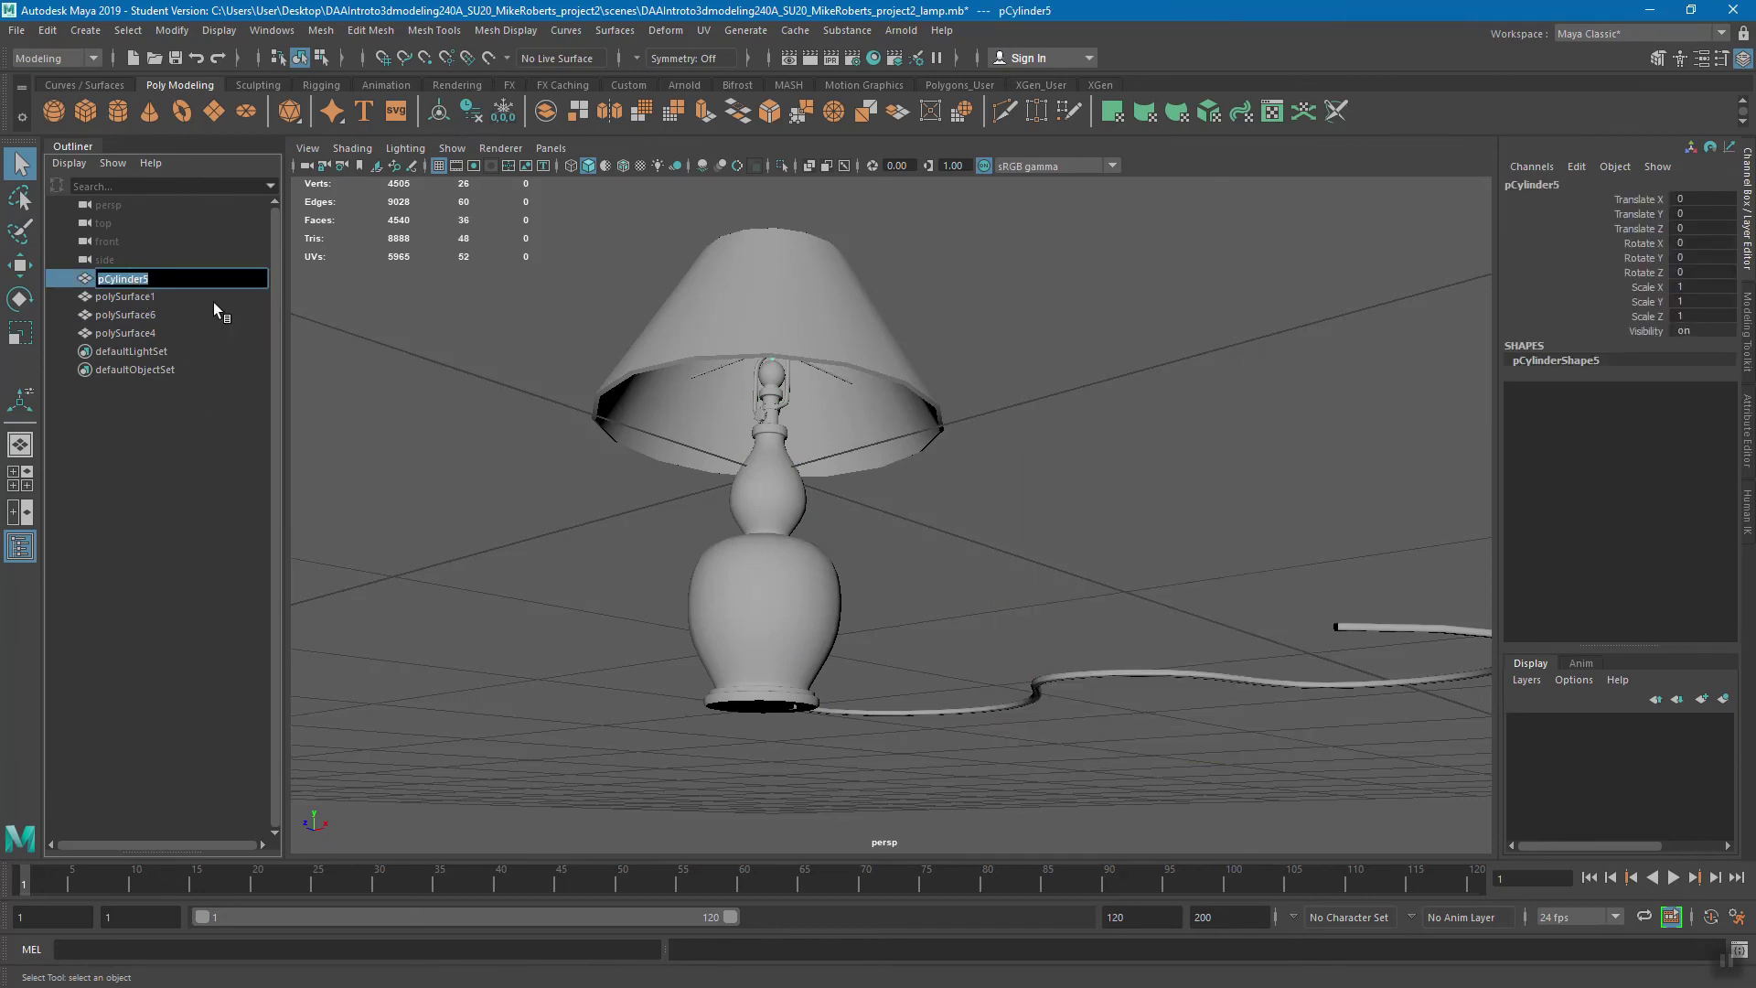
pyautogui.keyDown('alt'); pyautogui.moveTo(823, 537); pyautogui.dragTo(838, 475); pyautogui.keyUp('alt')
pyautogui.keyDown('alt'); pyautogui.moveTo(838, 476); pyautogui.dragTo(856, 567, button='middle'); pyautogui.keyUp('alt')
pyautogui.keyDown('alt'); pyautogui.moveTo(856, 567); pyautogui.dragTo(1028, 576, button='right'); pyautogui.keyUp('alt')
pyautogui.keyDown('alt'); pyautogui.moveTo(868, 498); pyautogui.dragTo(968, 616, button='middle'); pyautogui.keyUp('alt')
pyautogui.keyDown('alt'); pyautogui.moveTo(878, 605); pyautogui.dragTo(1051, 655, button='right'); pyautogui.keyUp('alt')
pyautogui.keyDown('alt'); pyautogui.moveTo(1058, 611); pyautogui.dragTo(992, 598); pyautogui.keyUp('alt')
pyautogui.keyDown('alt'); pyautogui.moveTo(992, 598); pyautogui.dragTo(905, 610, button='right'); pyautogui.keyUp('alt')
pyautogui.keyDown('alt'); pyautogui.moveTo(906, 611); pyautogui.dragTo(893, 407); pyautogui.keyUp('alt')
pyautogui.keyDown('shift'); pyautogui.click(893, 402); pyautogui.keyUp('shift')
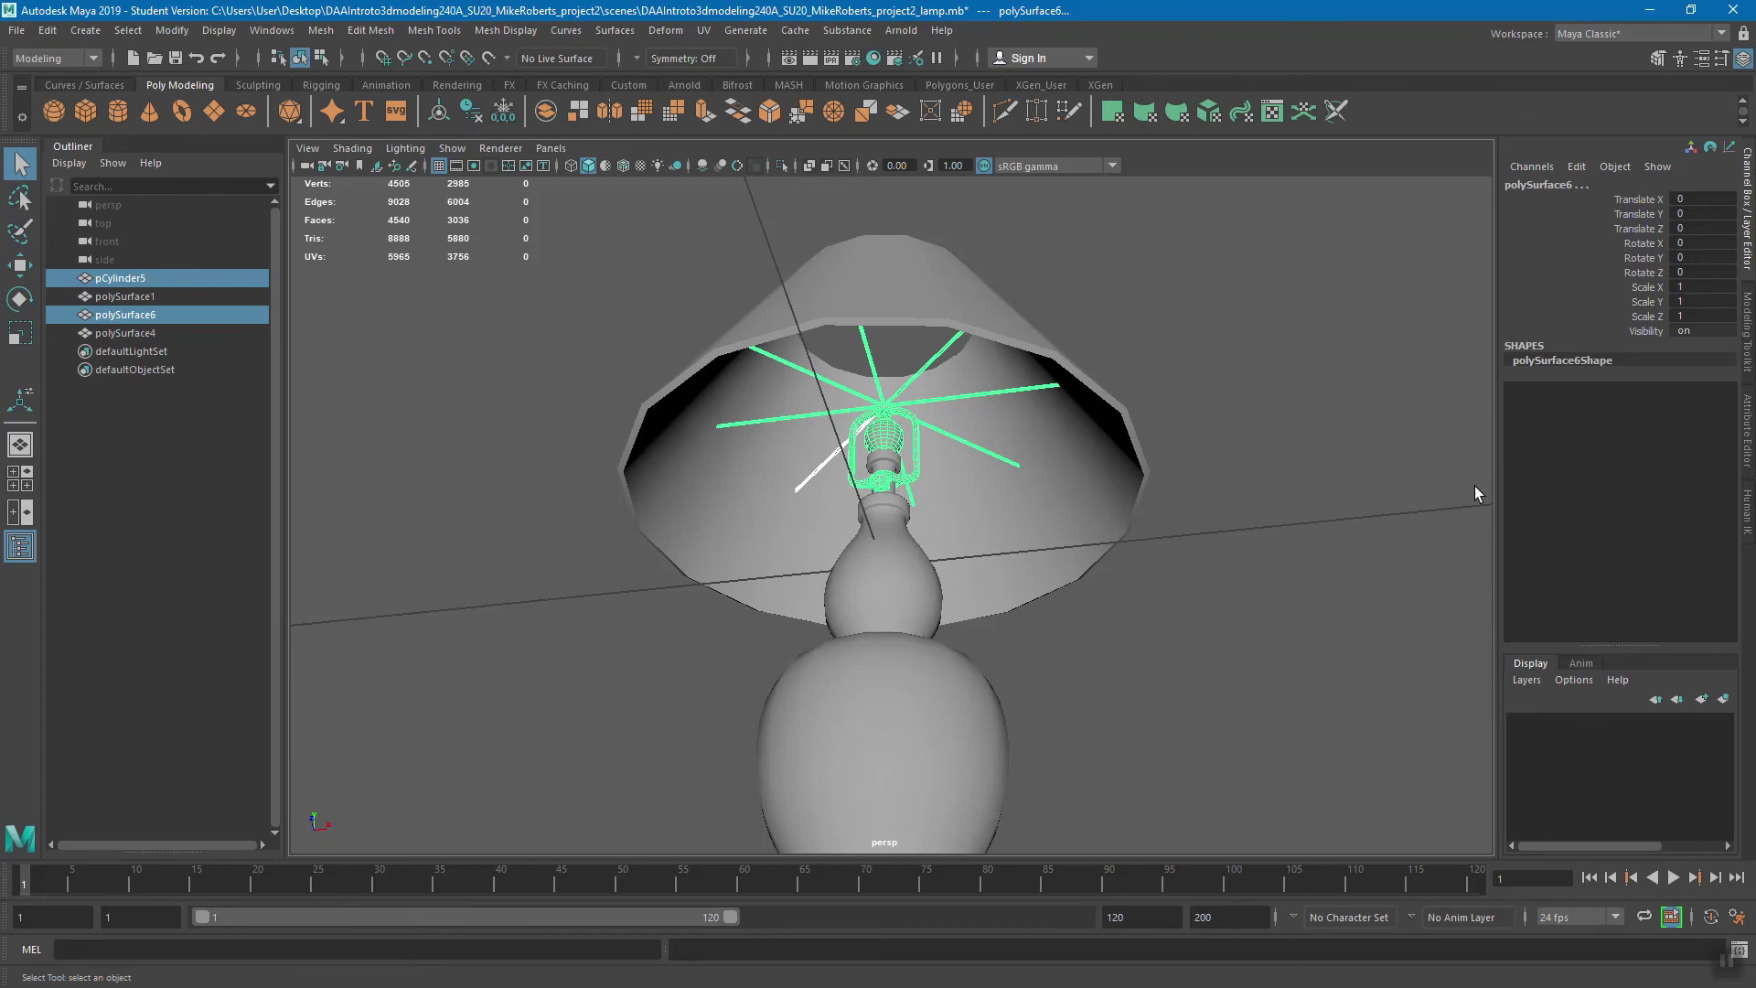
pyautogui.click(1745, 329)
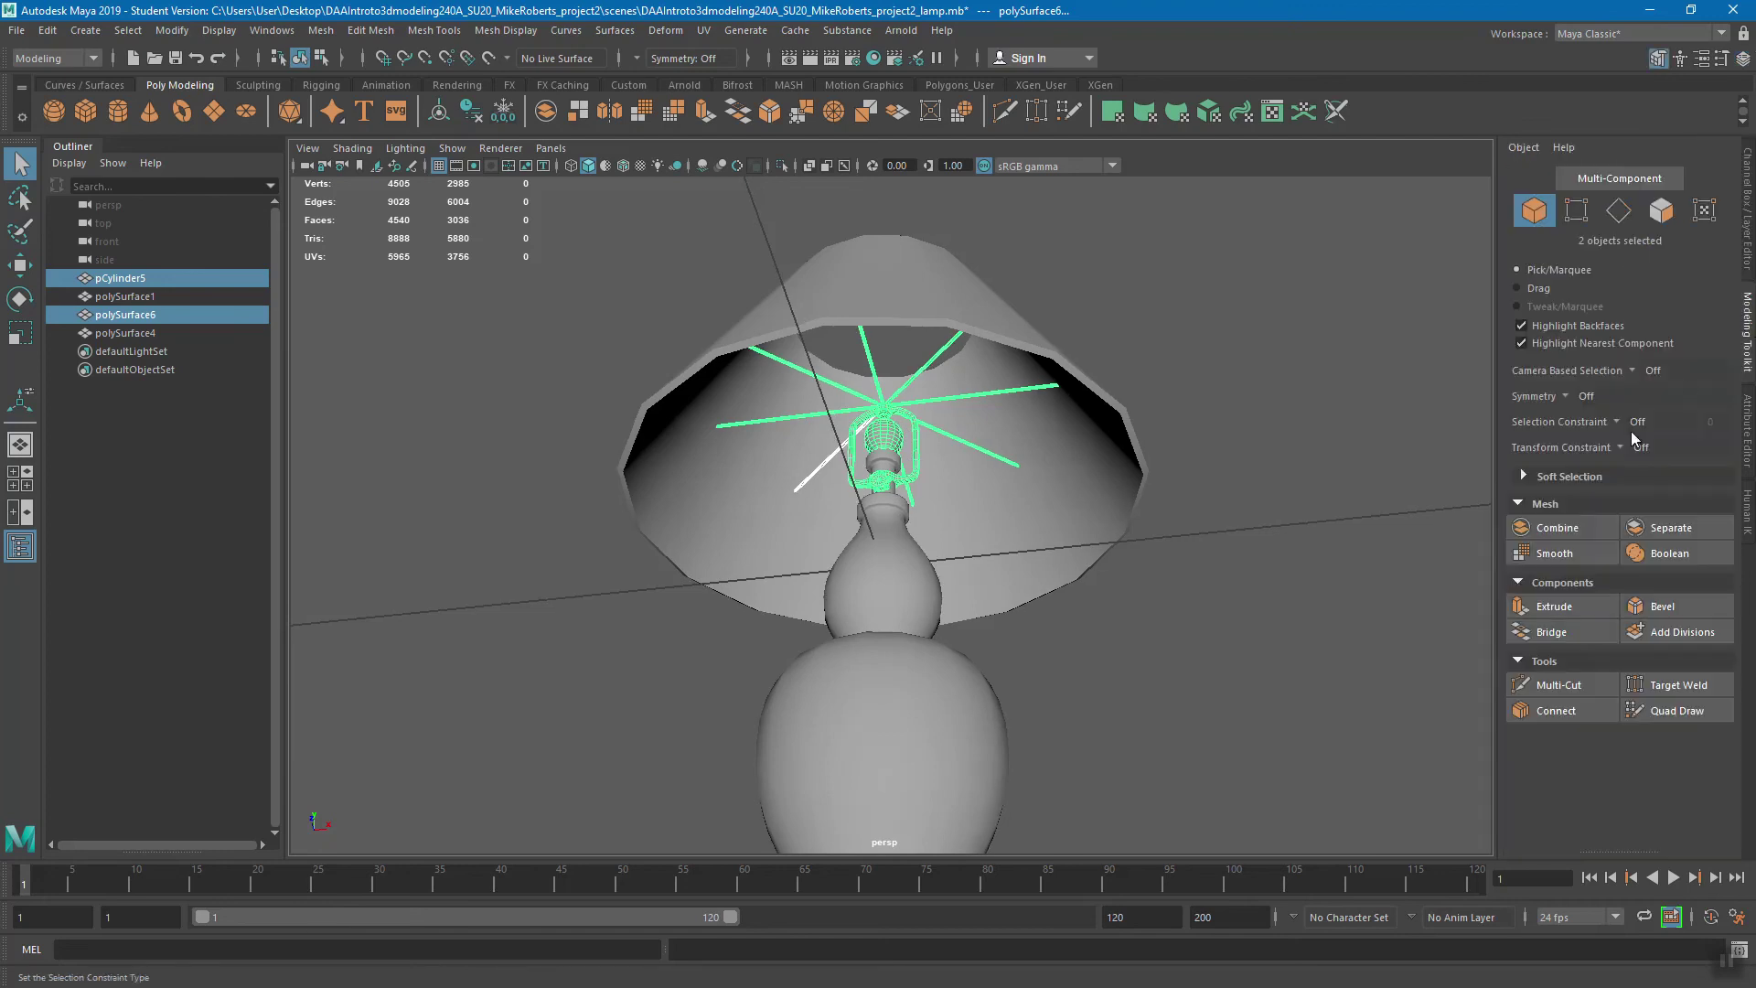
pyautogui.click(1554, 528)
# - Delete the history of the newly combined frame, rods, bulb and cord mesh and check its channel inputs
pyautogui.click(48, 30)
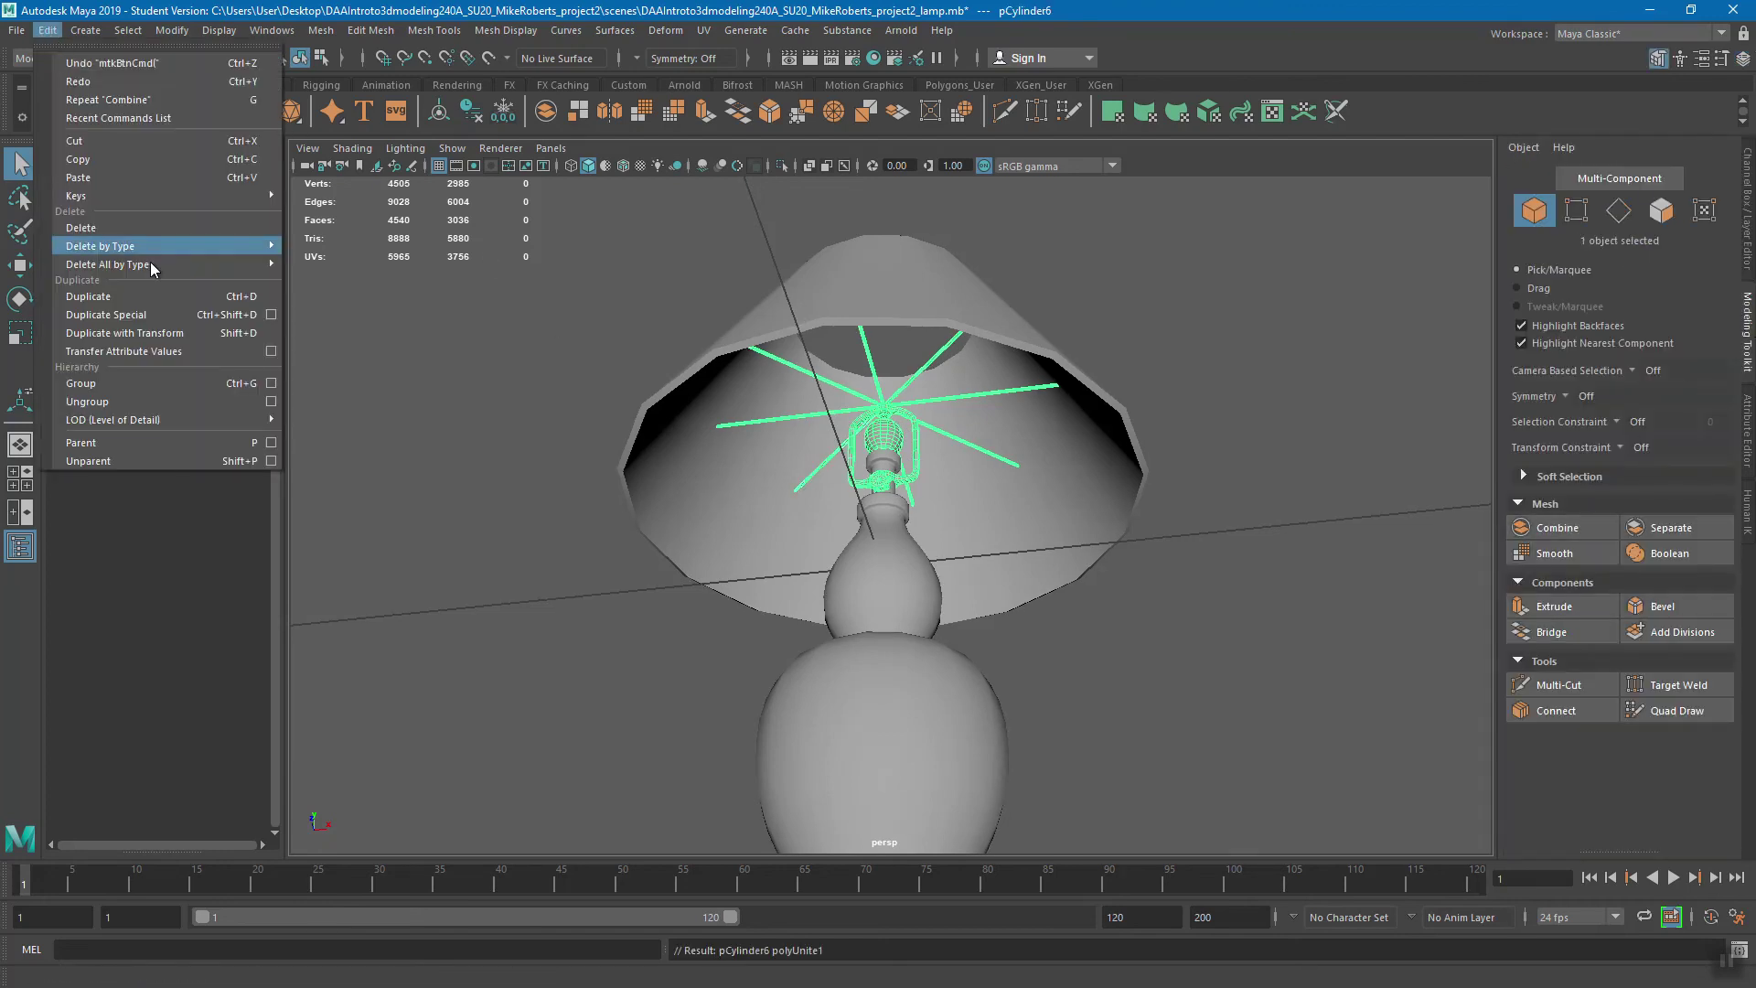
pyautogui.moveTo(159, 248)
pyautogui.click(340, 256)
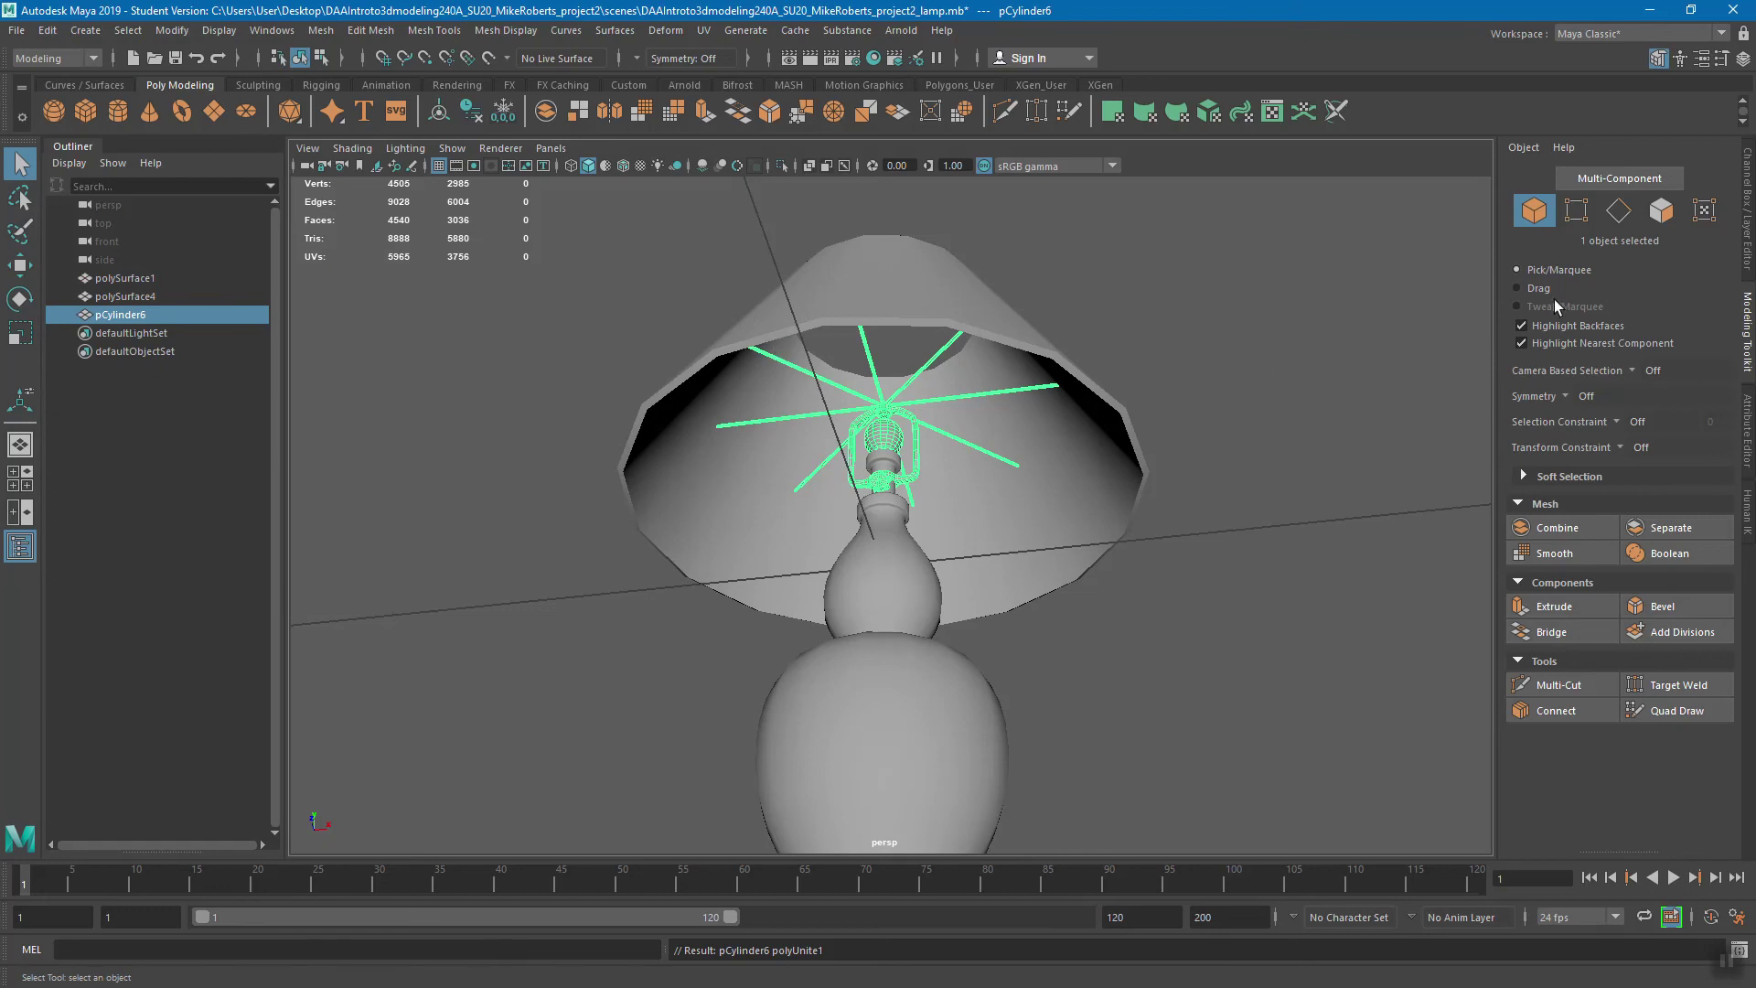
pyautogui.click(1749, 252)
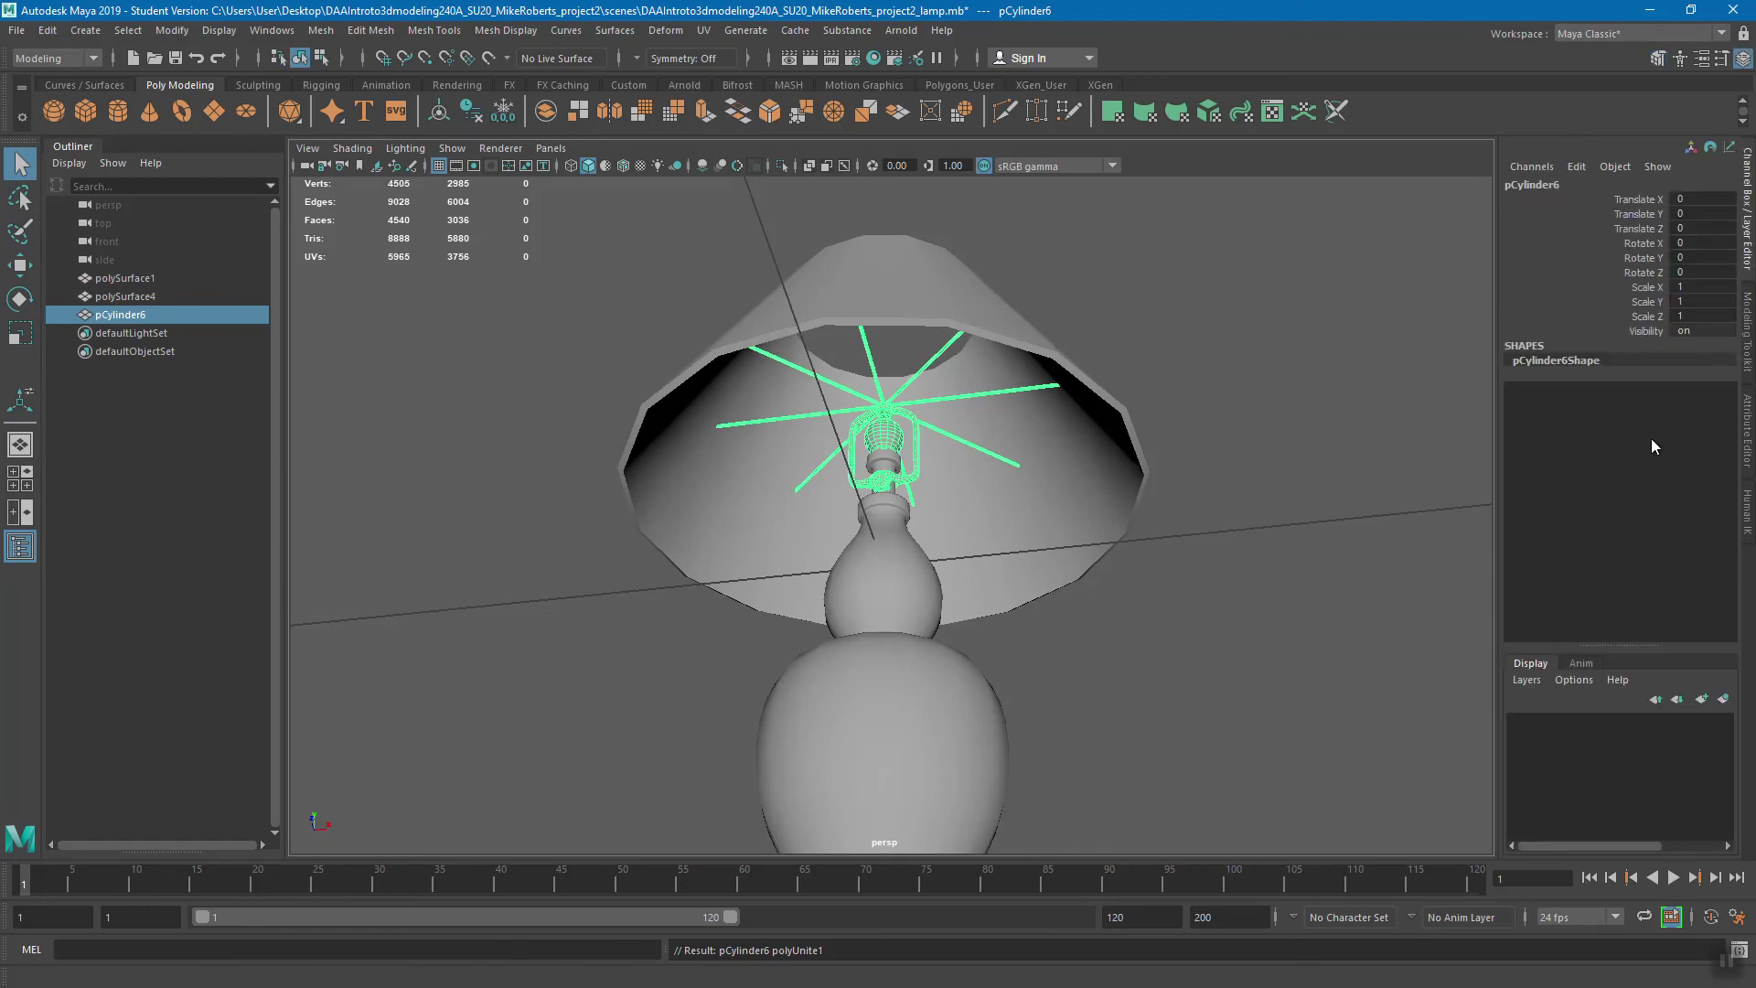
# - Rename the lamp's base mesh as lampbase
pyautogui.click(970, 302)
pyautogui.click(883, 396)
pyautogui.click(967, 395)
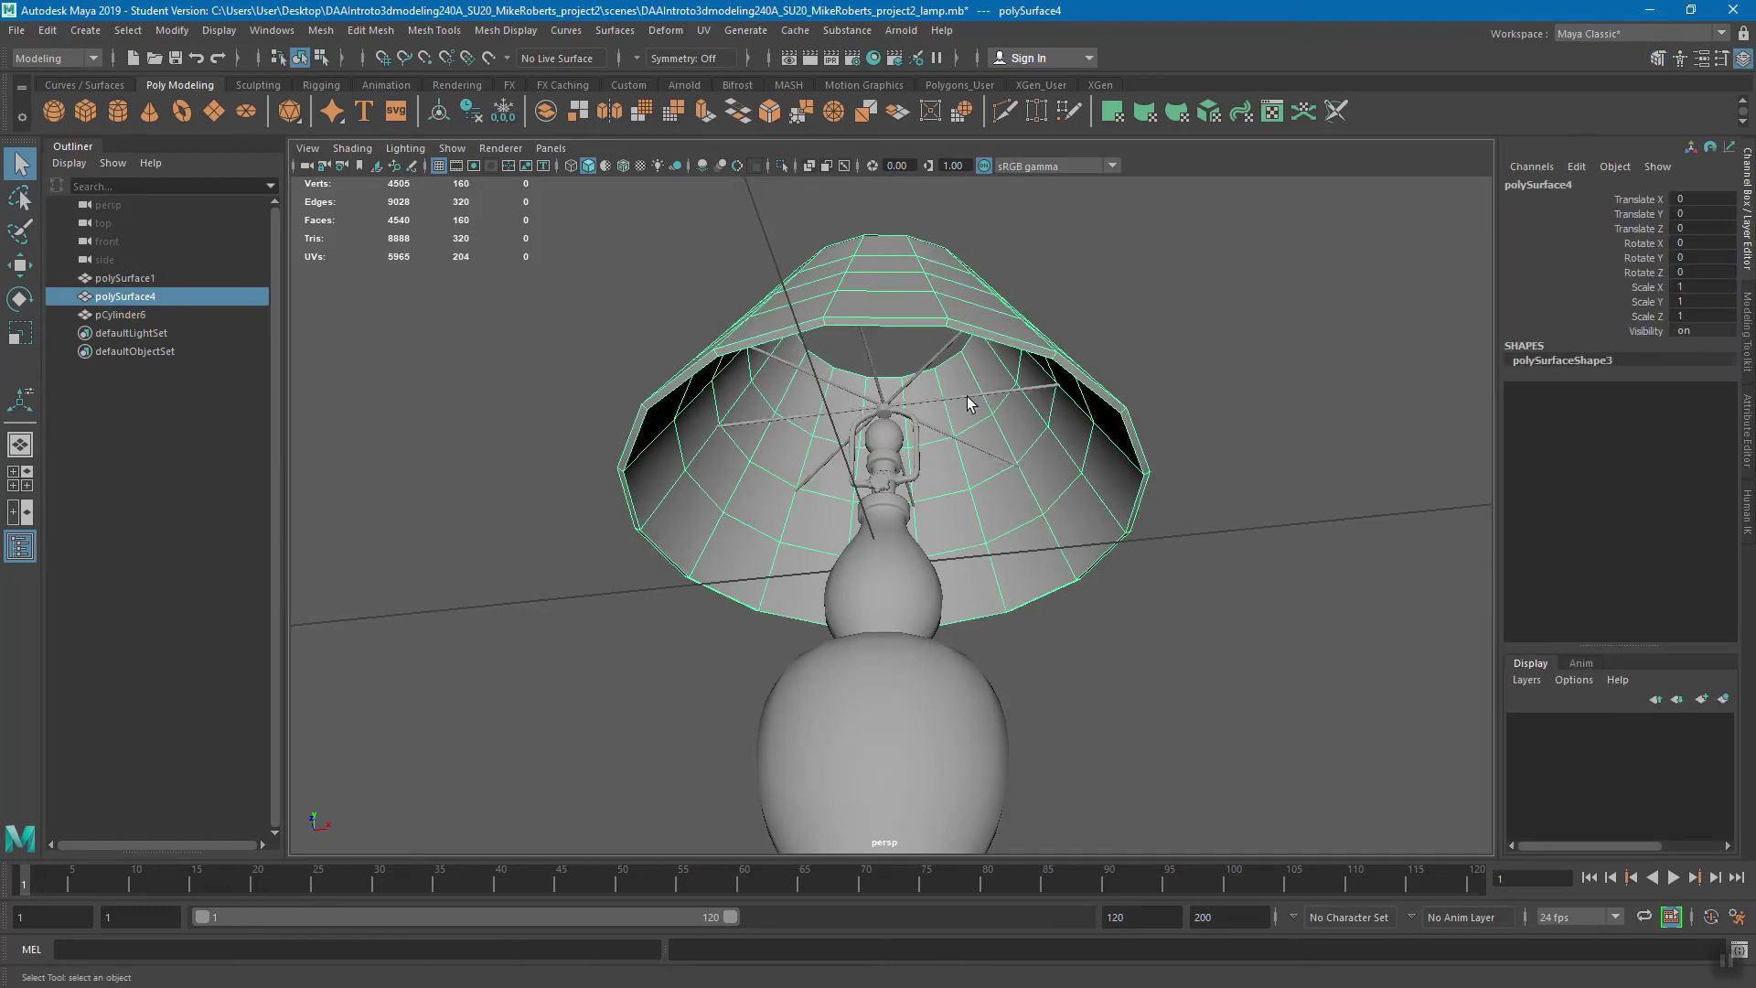
pyautogui.click(892, 658)
pyautogui.keyDown('alt'); pyautogui.moveTo(1115, 608); pyautogui.dragTo(805, 604, button='right'); pyautogui.keyUp('alt')
pyautogui.keyDown('alt'); pyautogui.moveTo(805, 596); pyautogui.dragTo(692, 543); pyautogui.keyUp('alt')
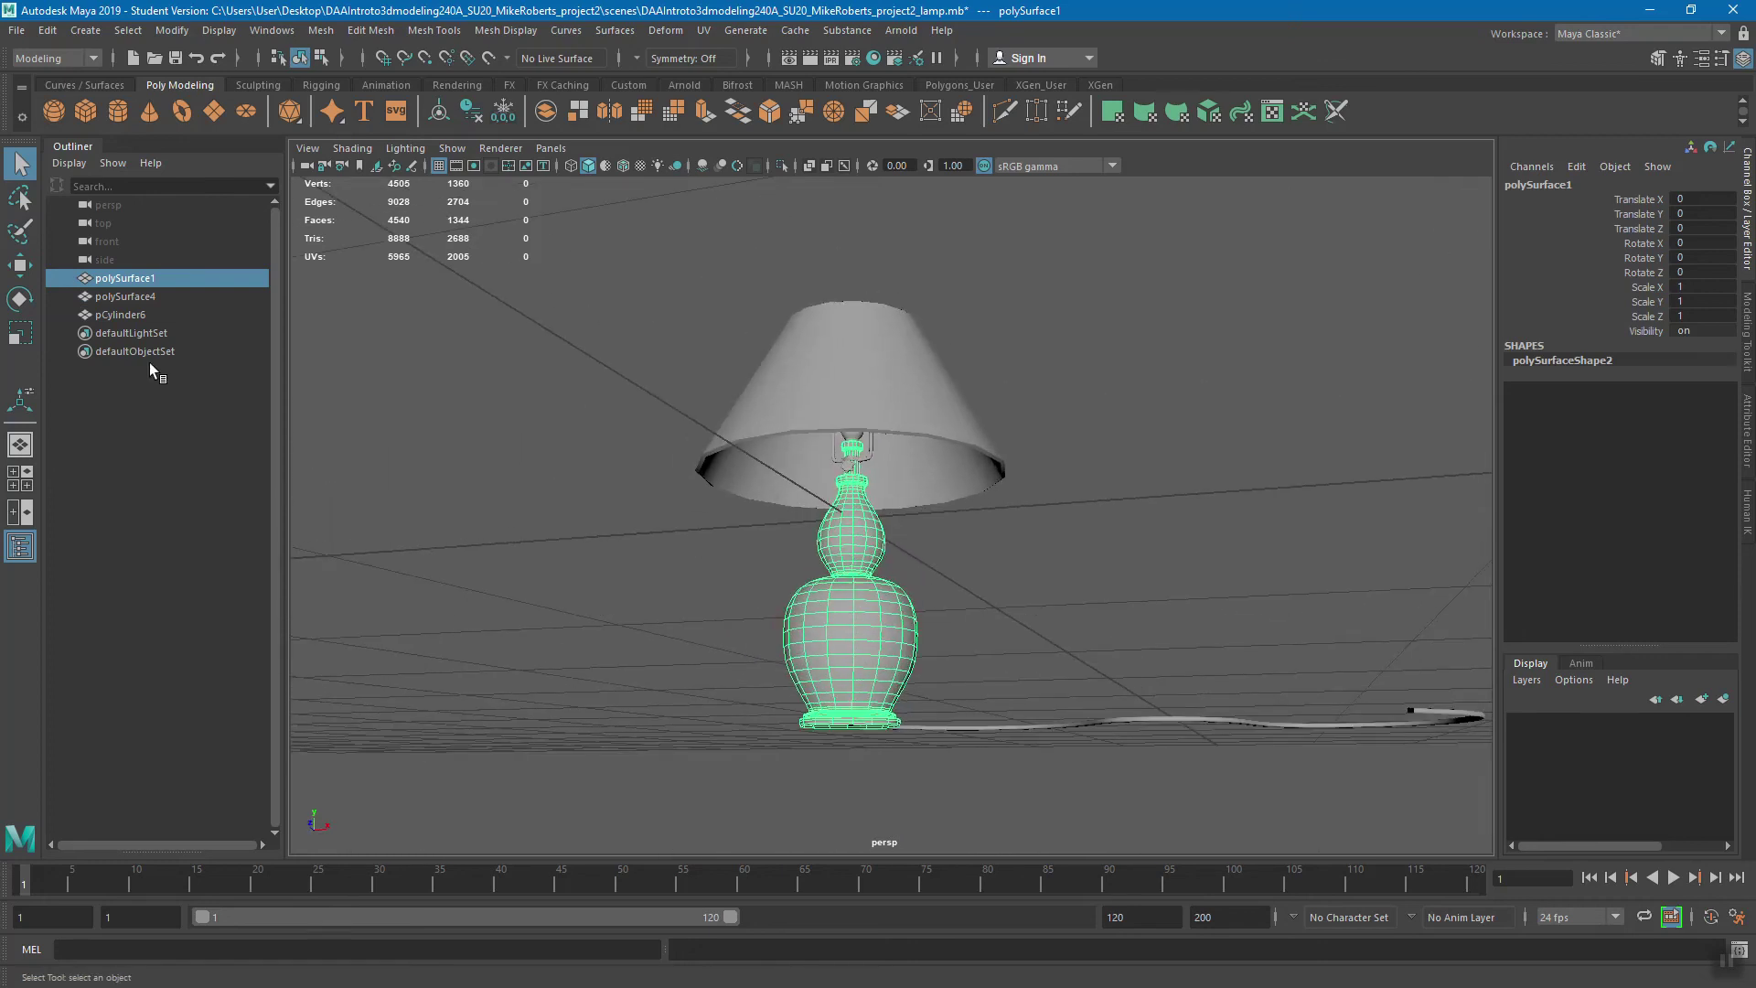
pyautogui.doubleClick(146, 275)
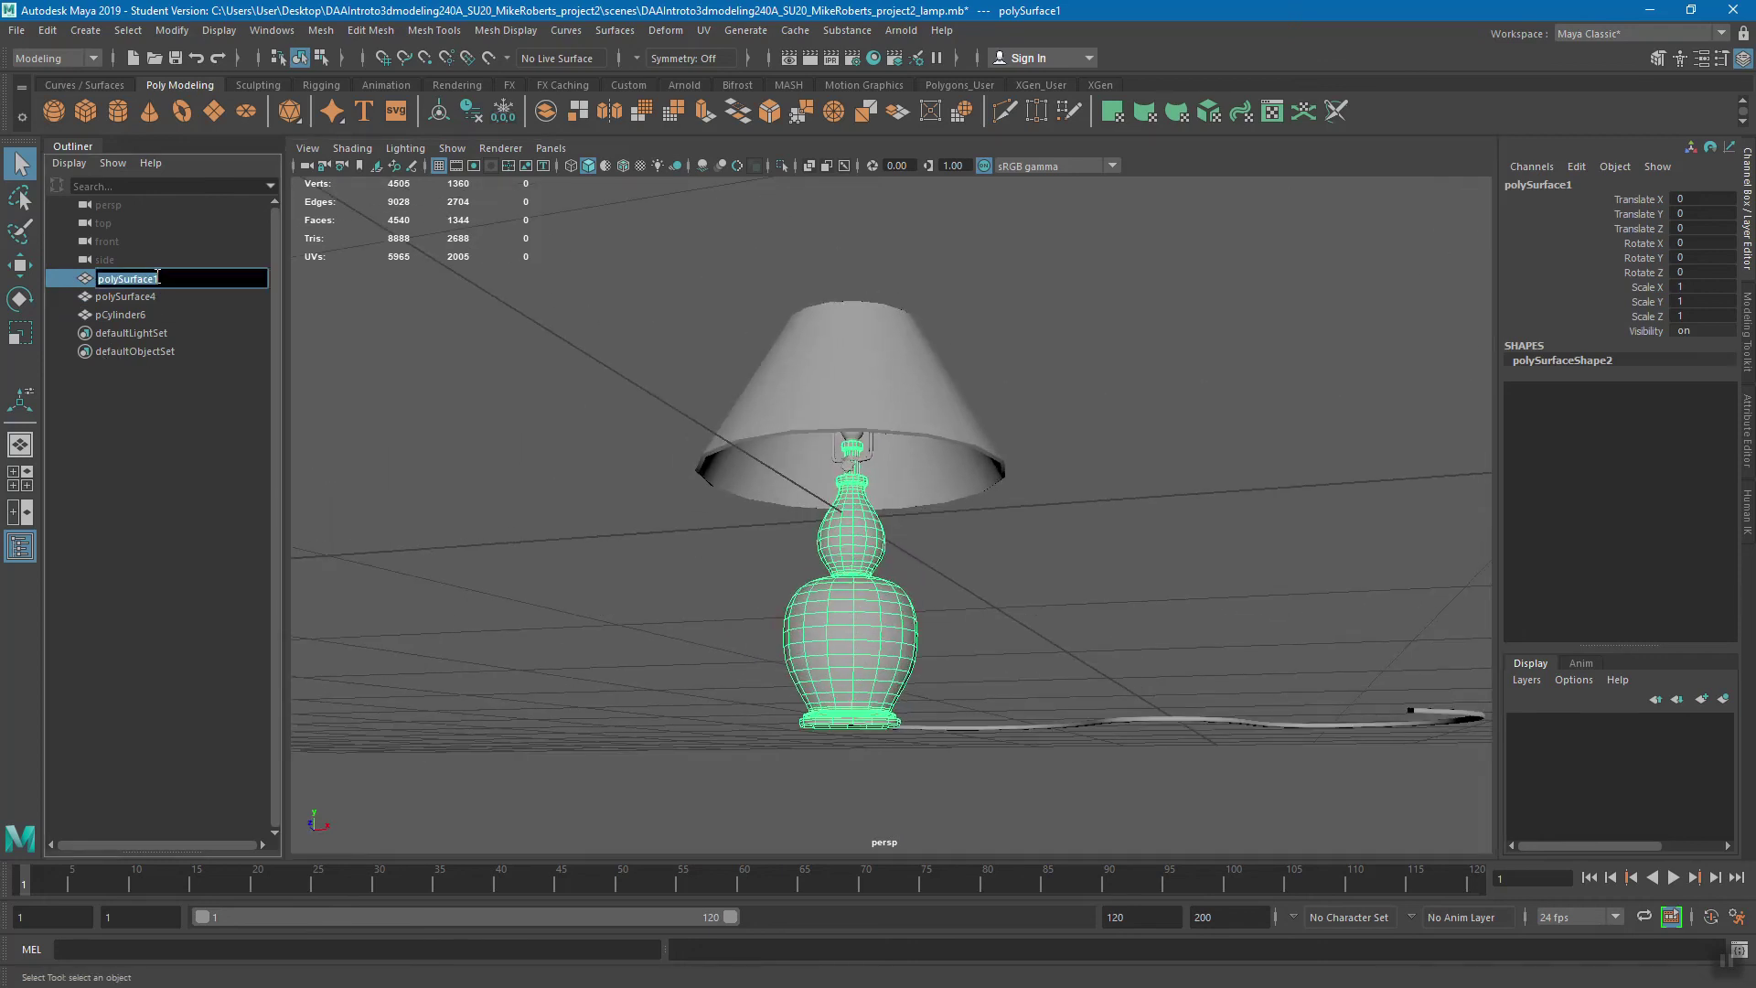
pyautogui.write('lampbase')
pyautogui.press('Return')
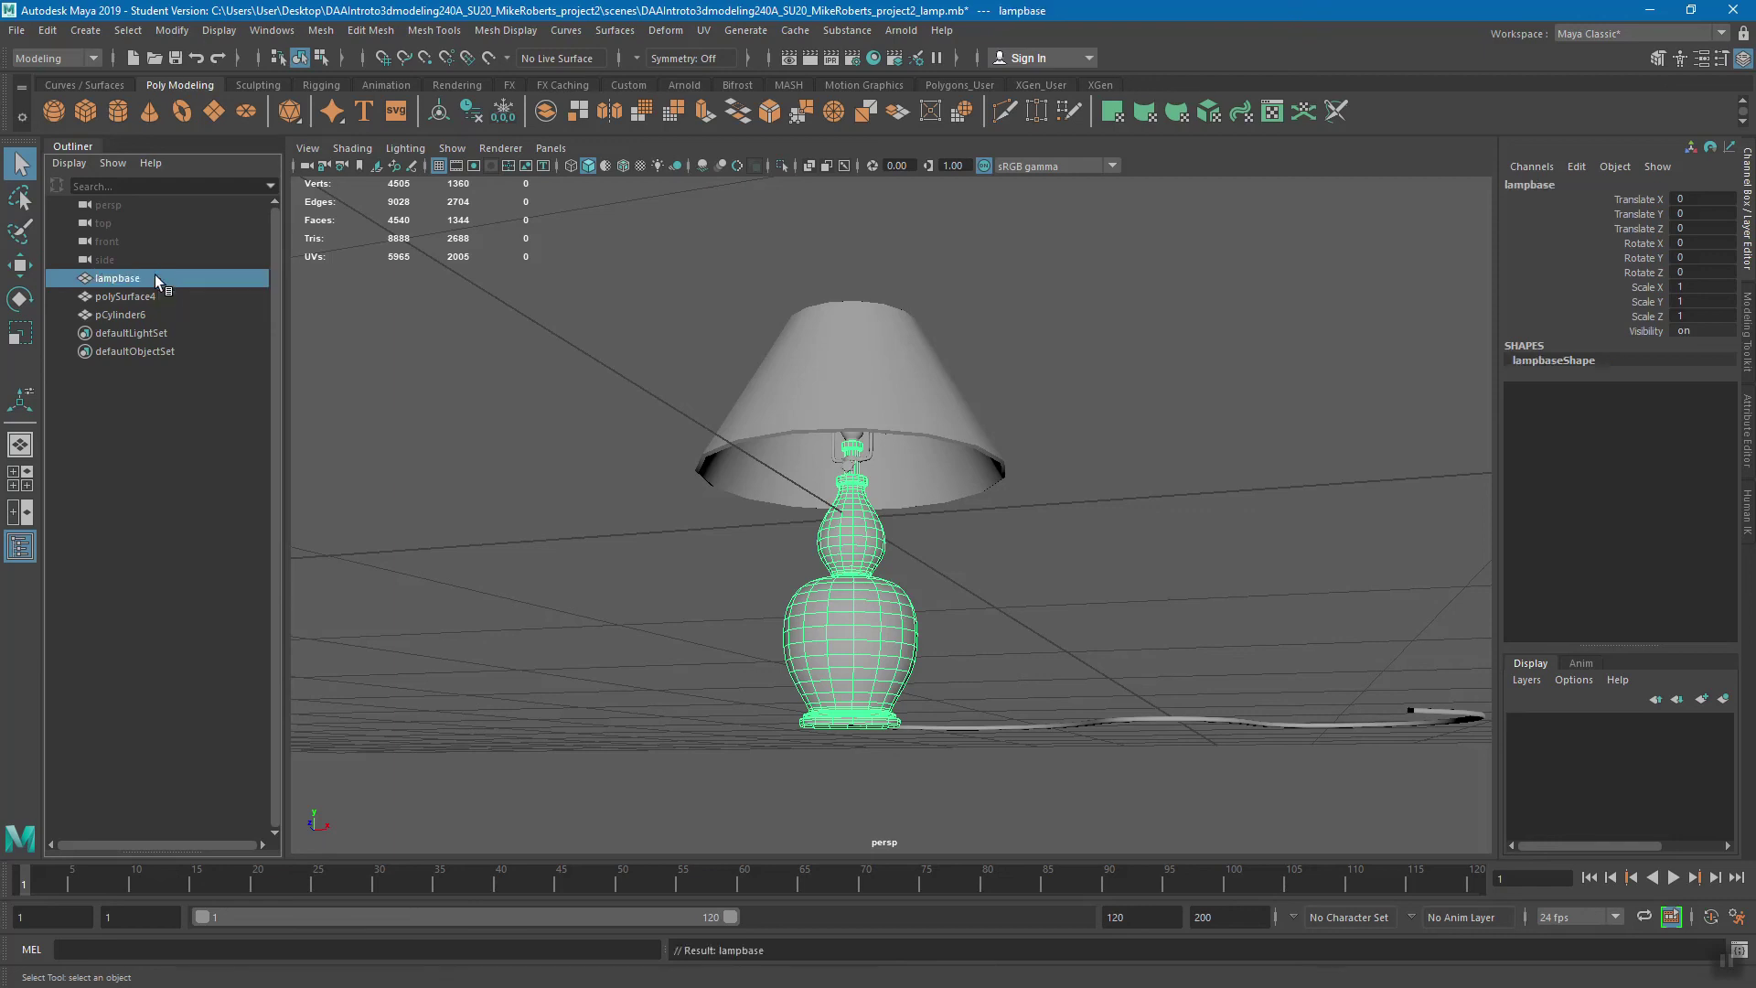
# - Rename the shade mesh as lampshade
pyautogui.click(128, 296)
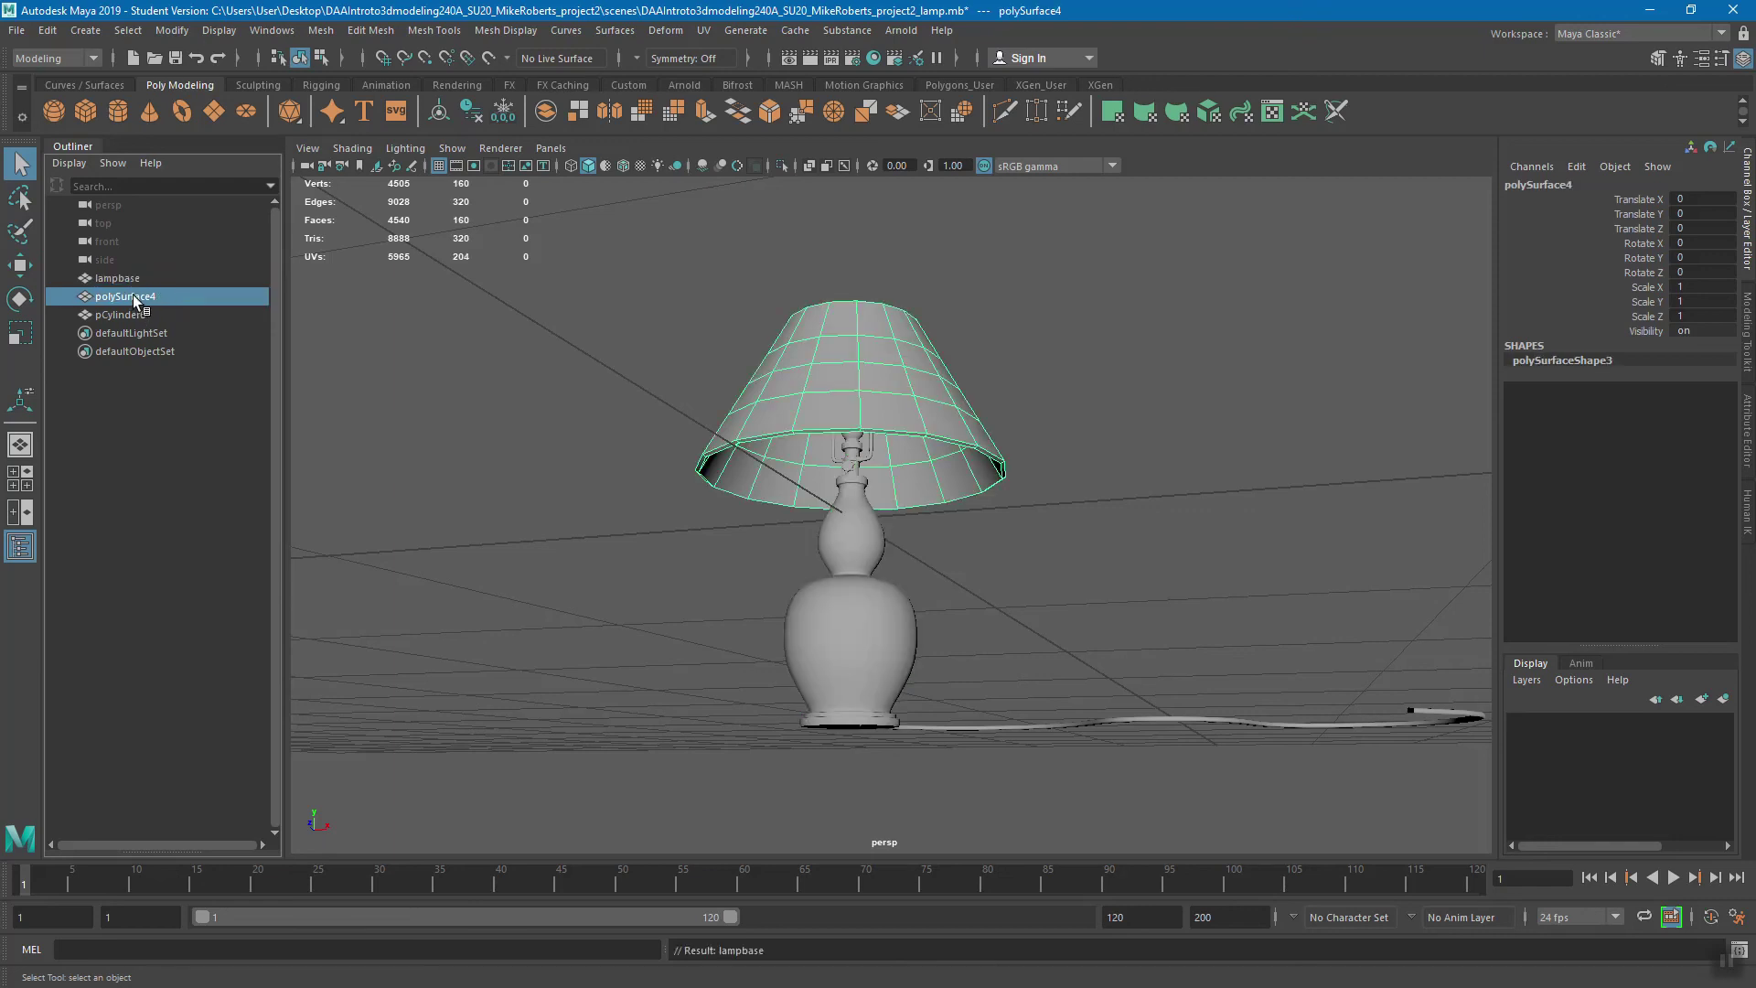
pyautogui.doubleClick(136, 296)
pyautogui.write('lam')
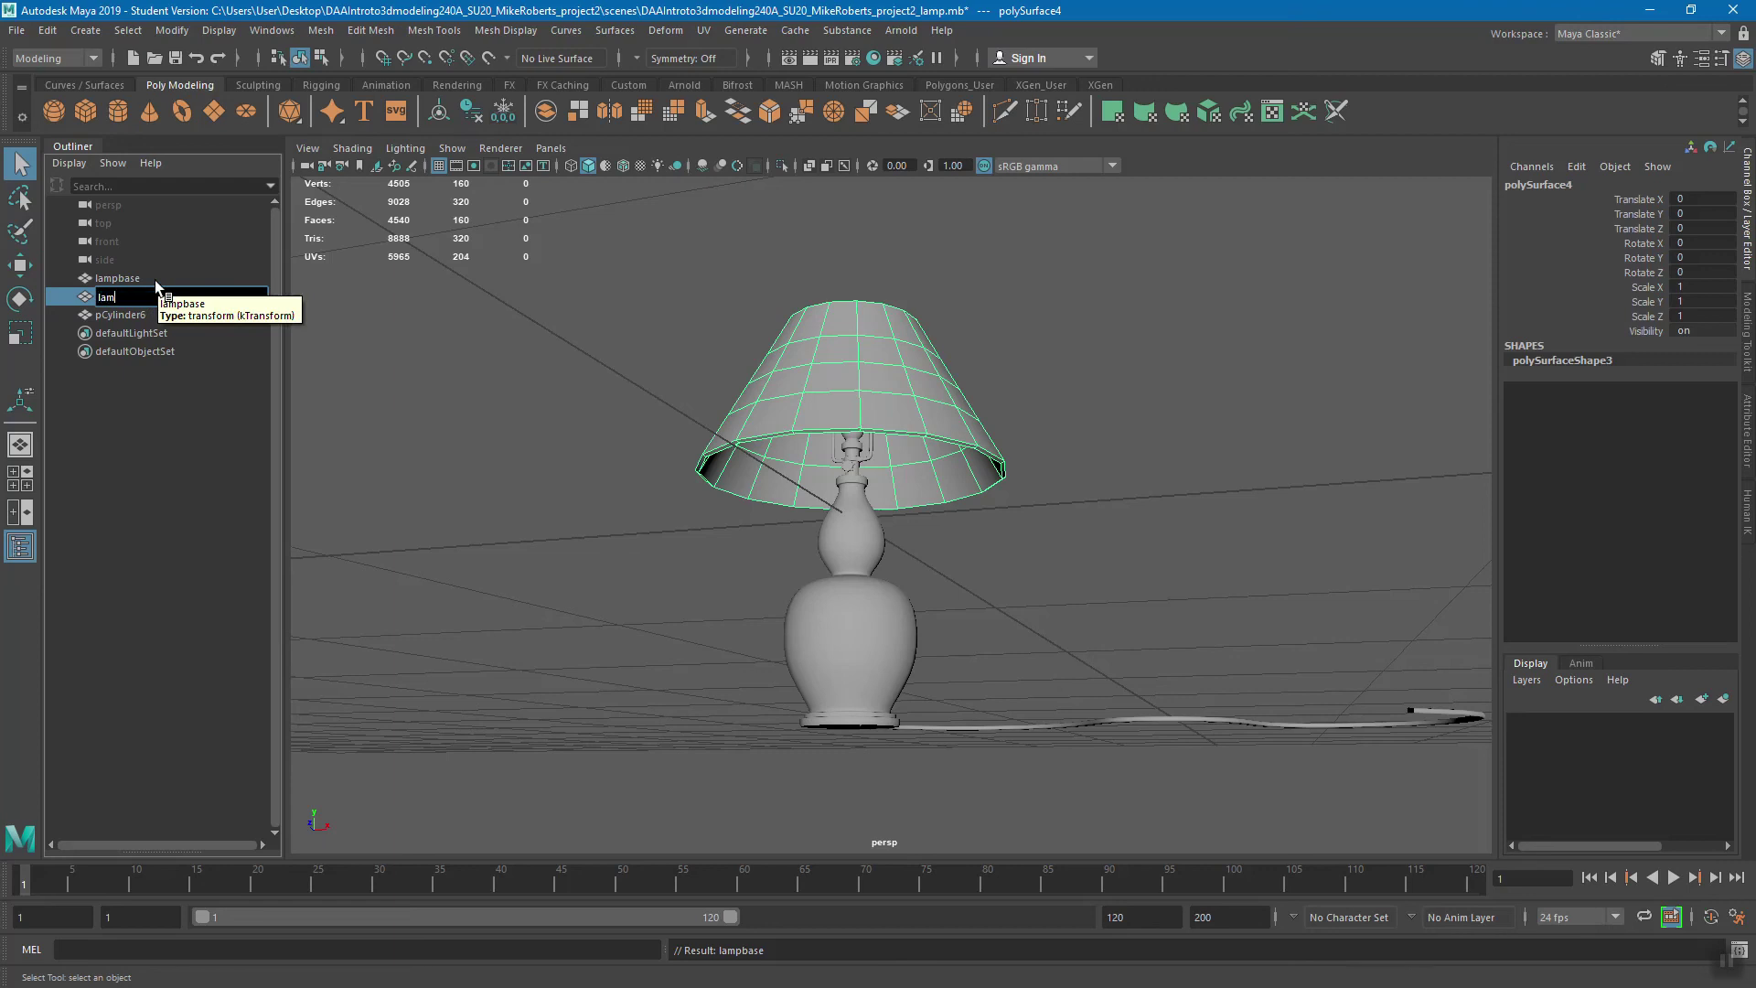
pyautogui.write('pshade')
pyautogui.press('Return')
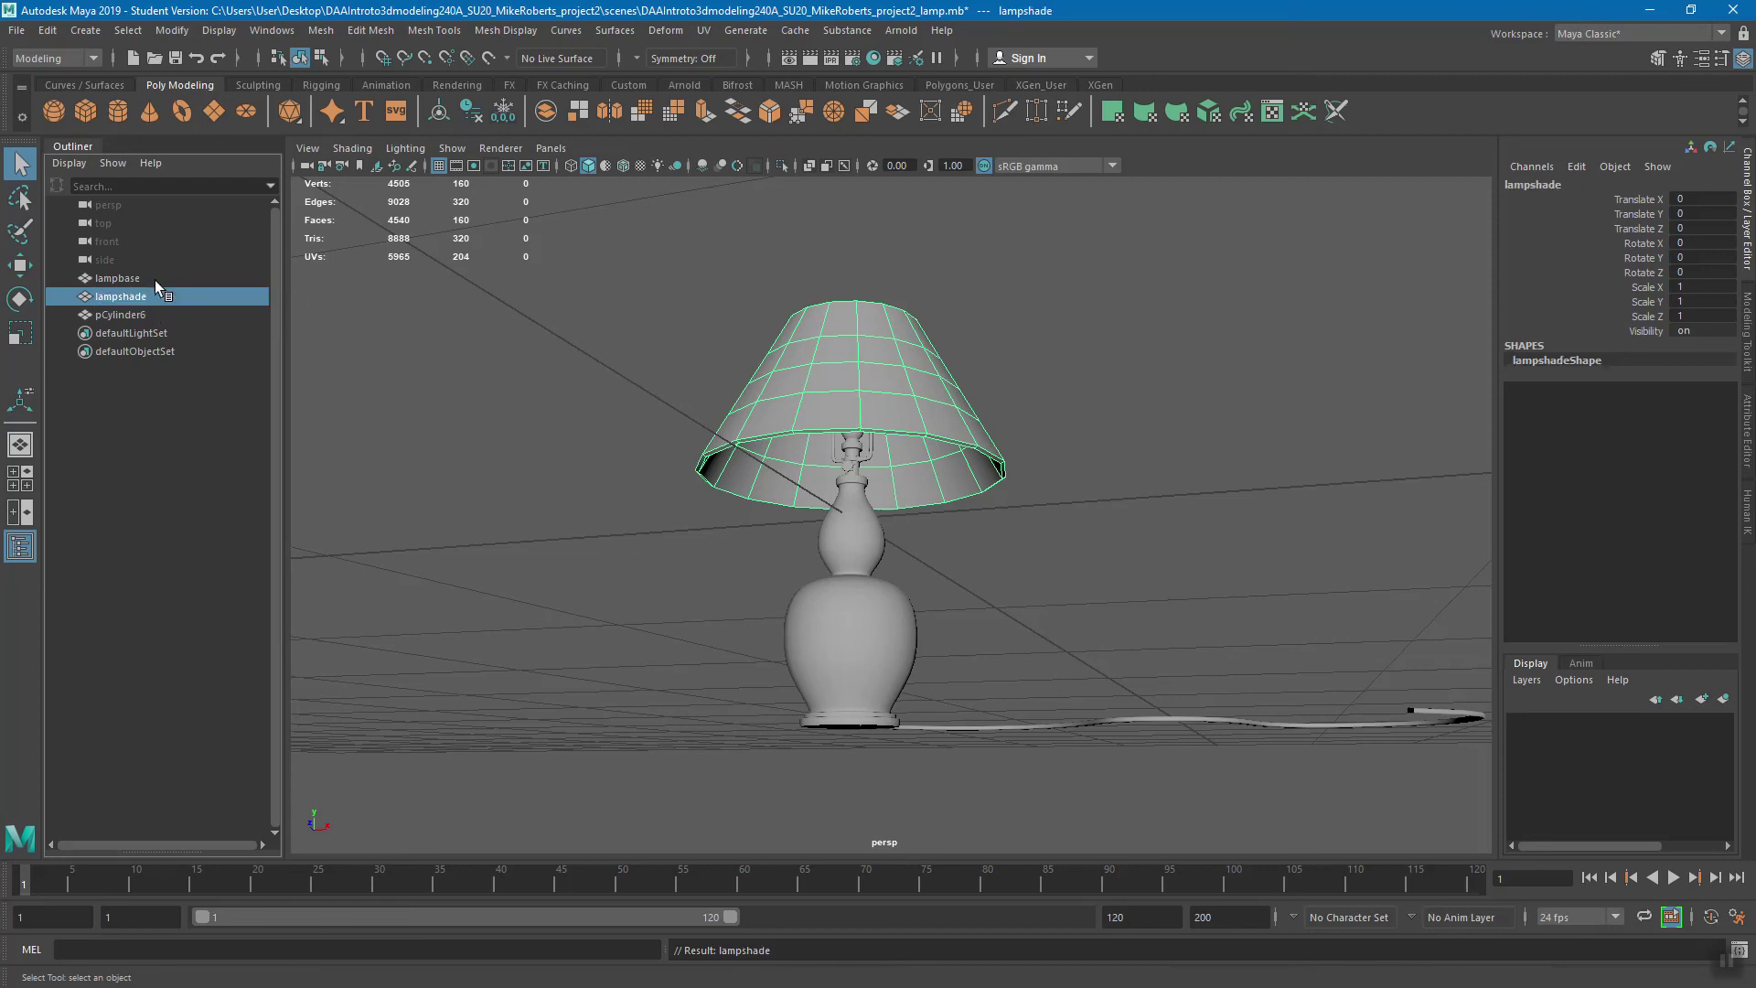
# - Rename the combined frame, rods, bulb and cord mesh as rest_of_lamp
pyautogui.click(146, 314)
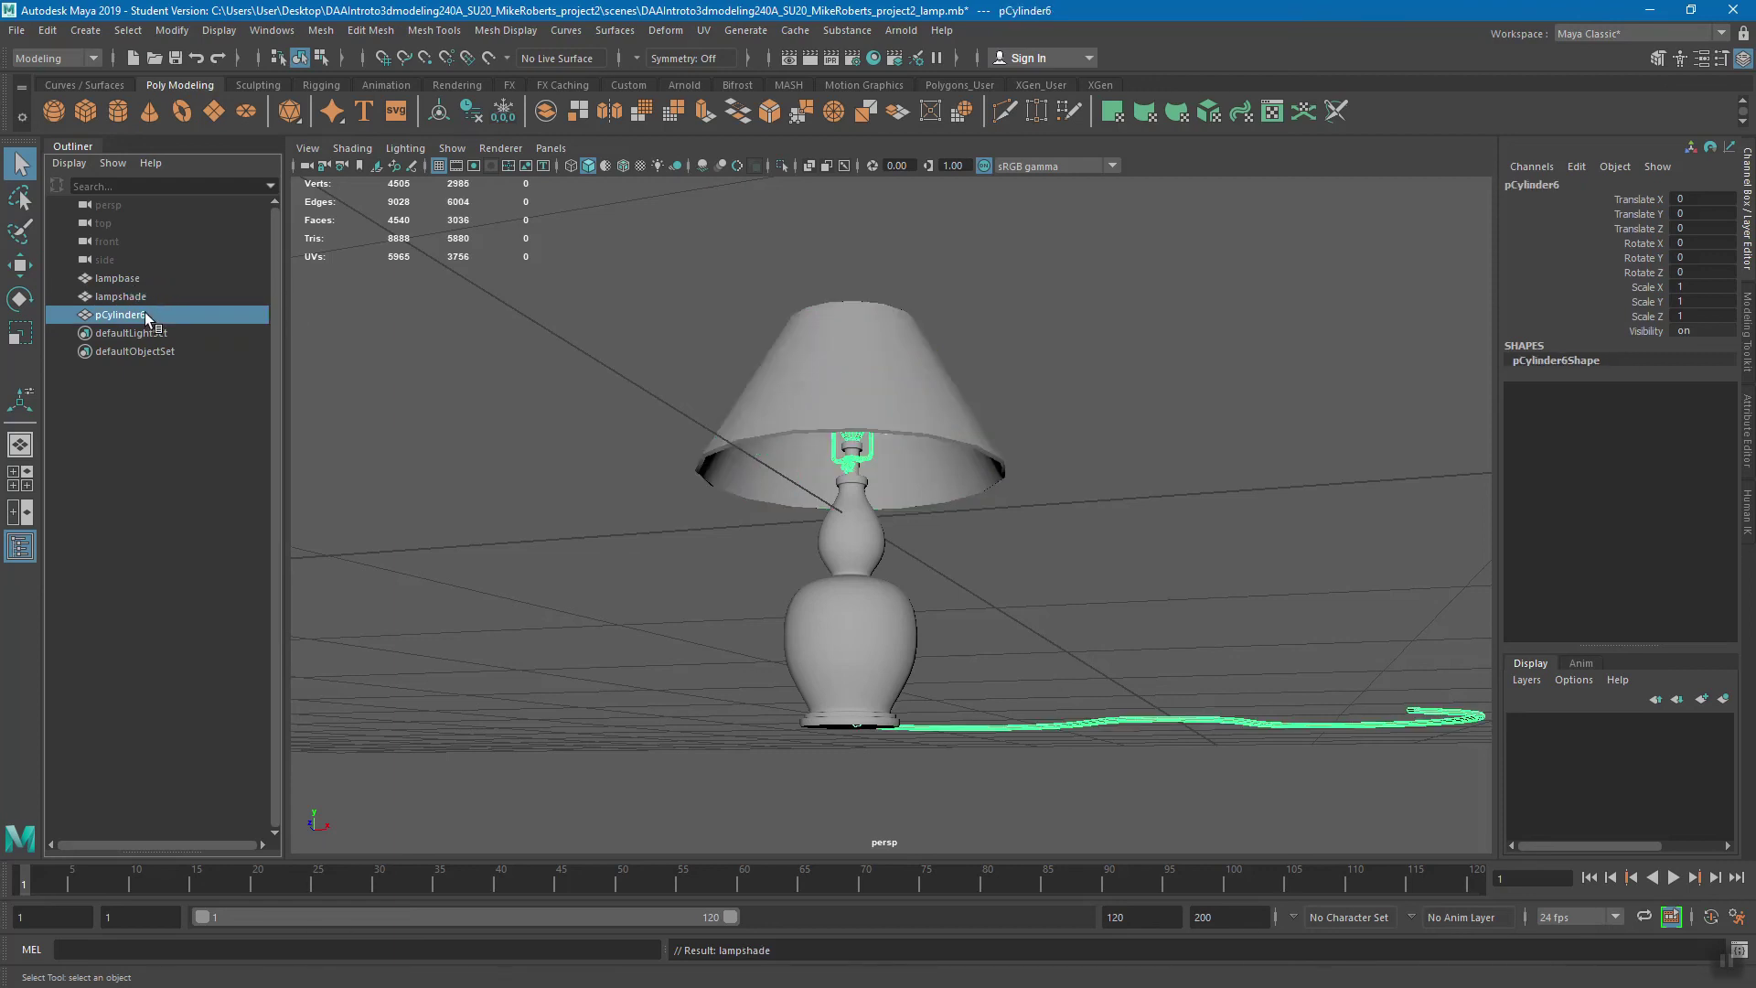
pyautogui.doubleClick(145, 311)
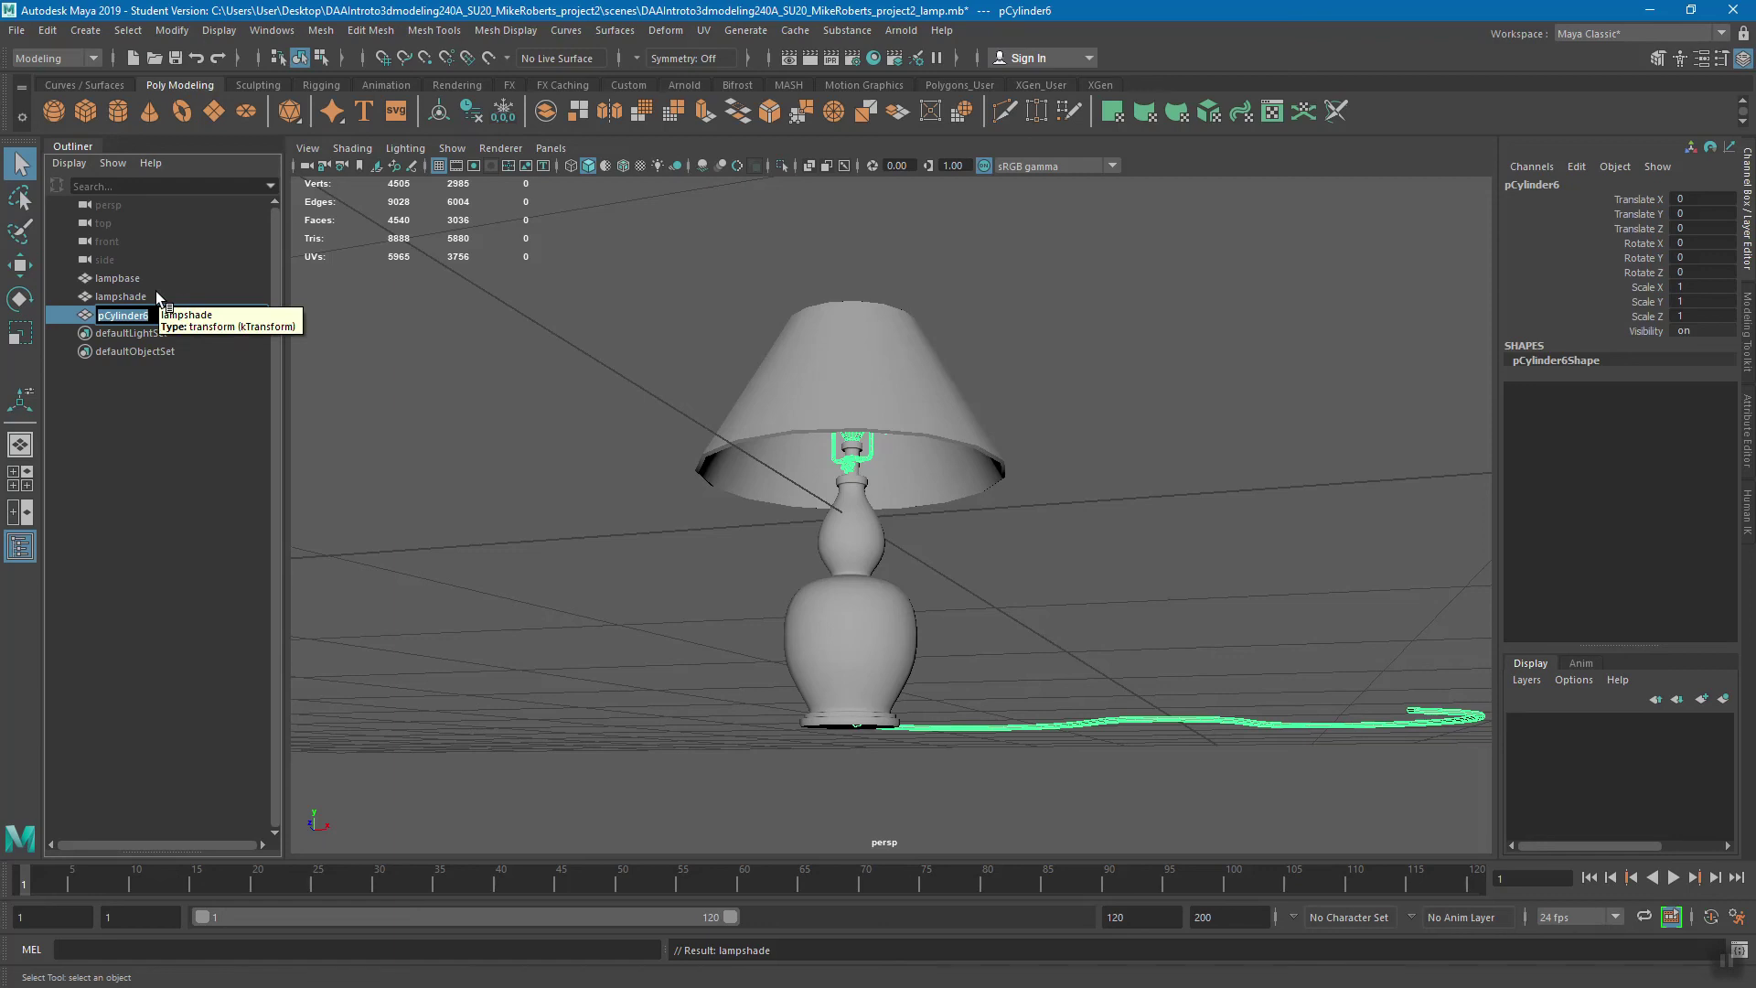
pyautogui.write('rest of lamp')
pyautogui.press('Return')
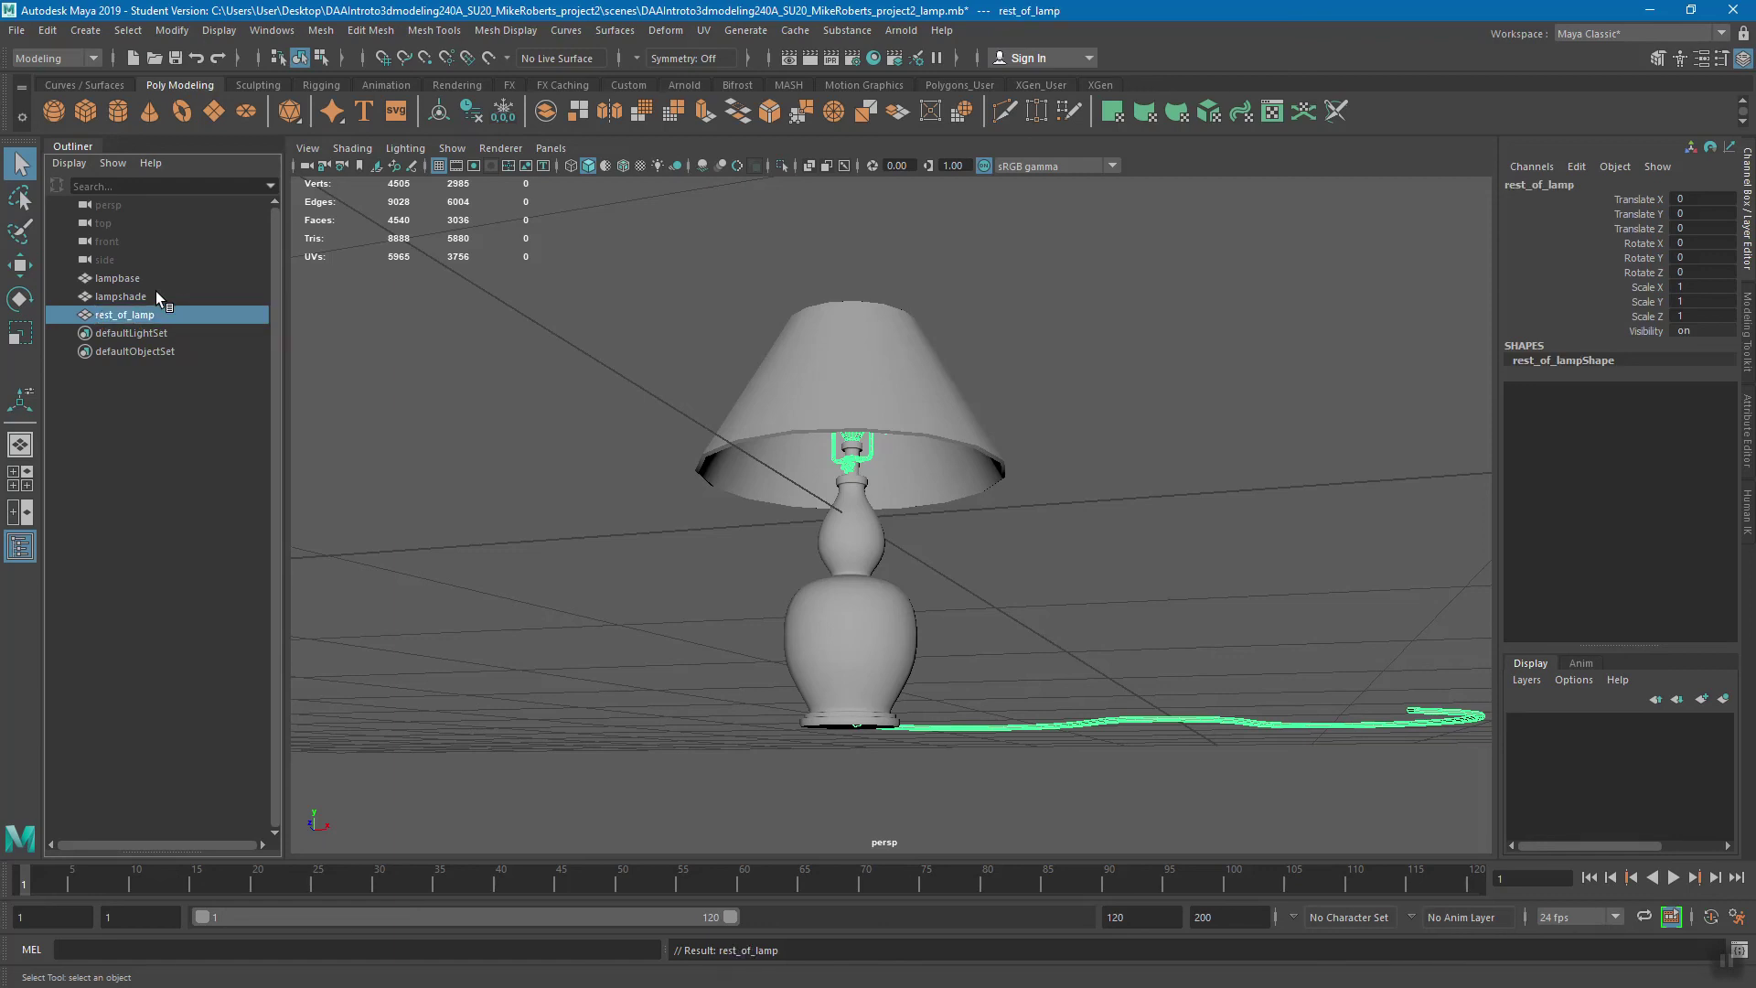
# - Select the lampshade, rest_of_lamp and lampbase meshes in the viewport to check which parts each one contains
pyautogui.moveTo(822, 485)
pyautogui.keyDown('alt'); pyautogui.mouseDown()
pyautogui.moveTo(831, 426)
pyautogui.moveTo(827, 494)
pyautogui.moveTo(826, 450)
pyautogui.mouseUp(); pyautogui.keyUp('alt')
pyautogui.click(826, 295)
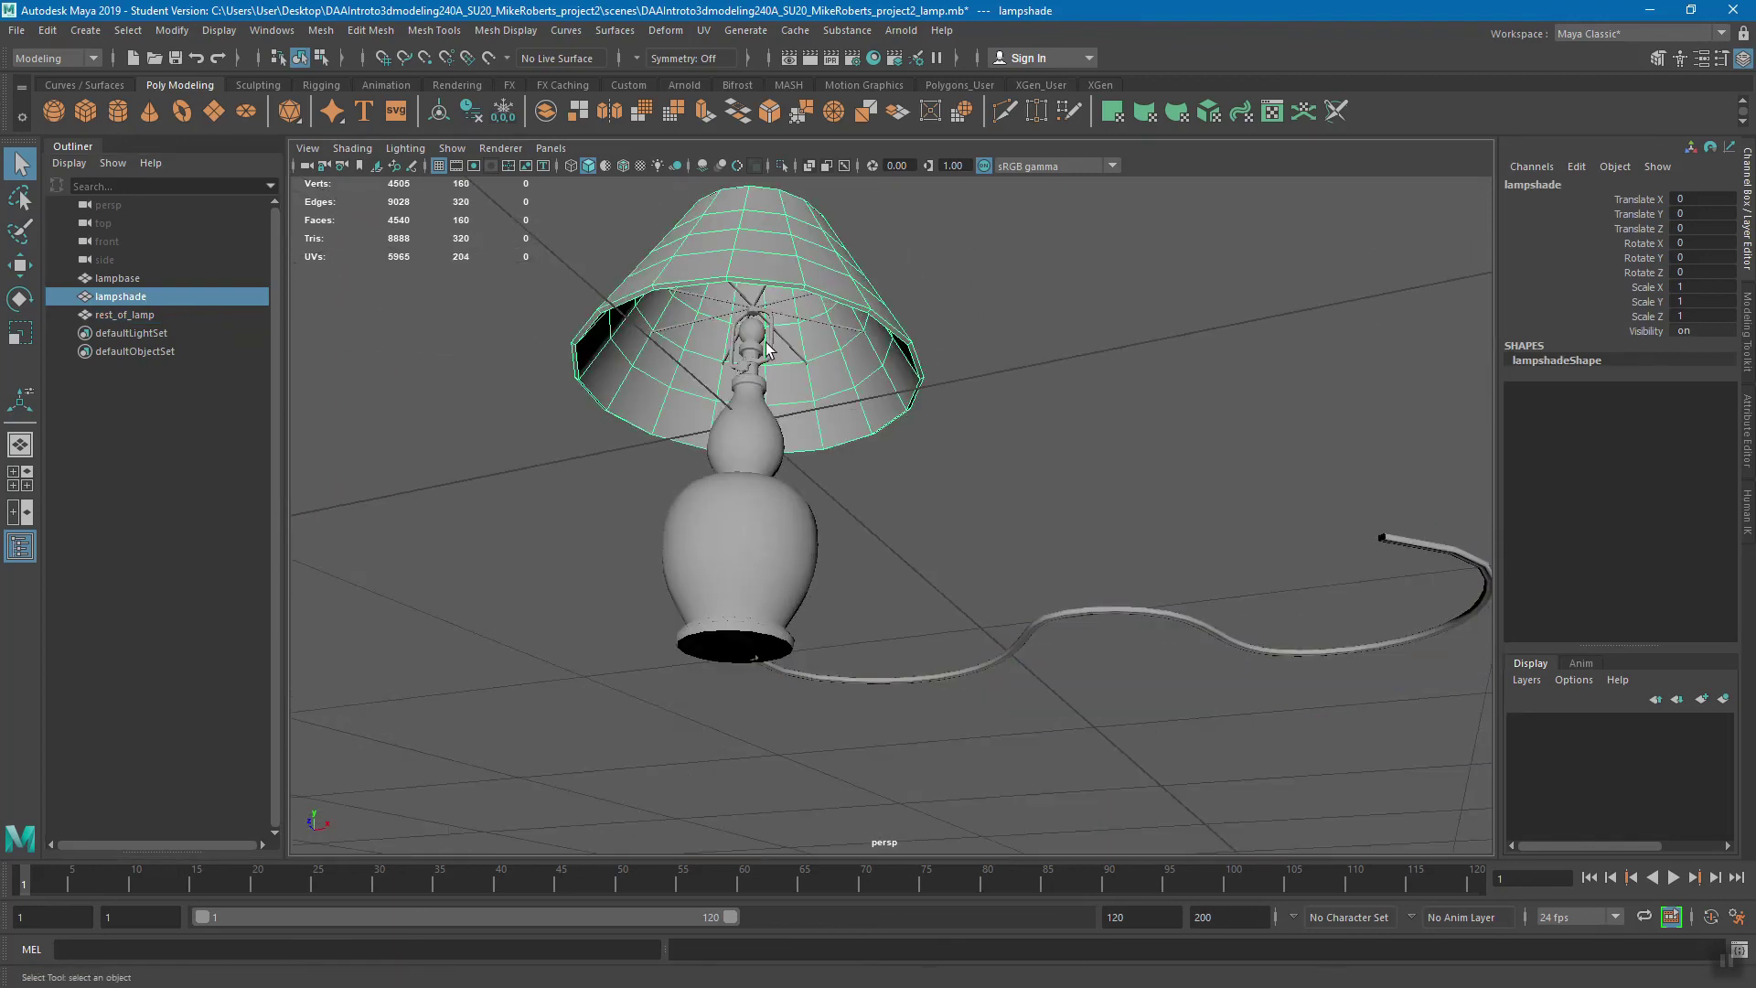
pyautogui.click(768, 345)
pyautogui.click(746, 414)
pyautogui.click(785, 283)
pyautogui.click(272, 30)
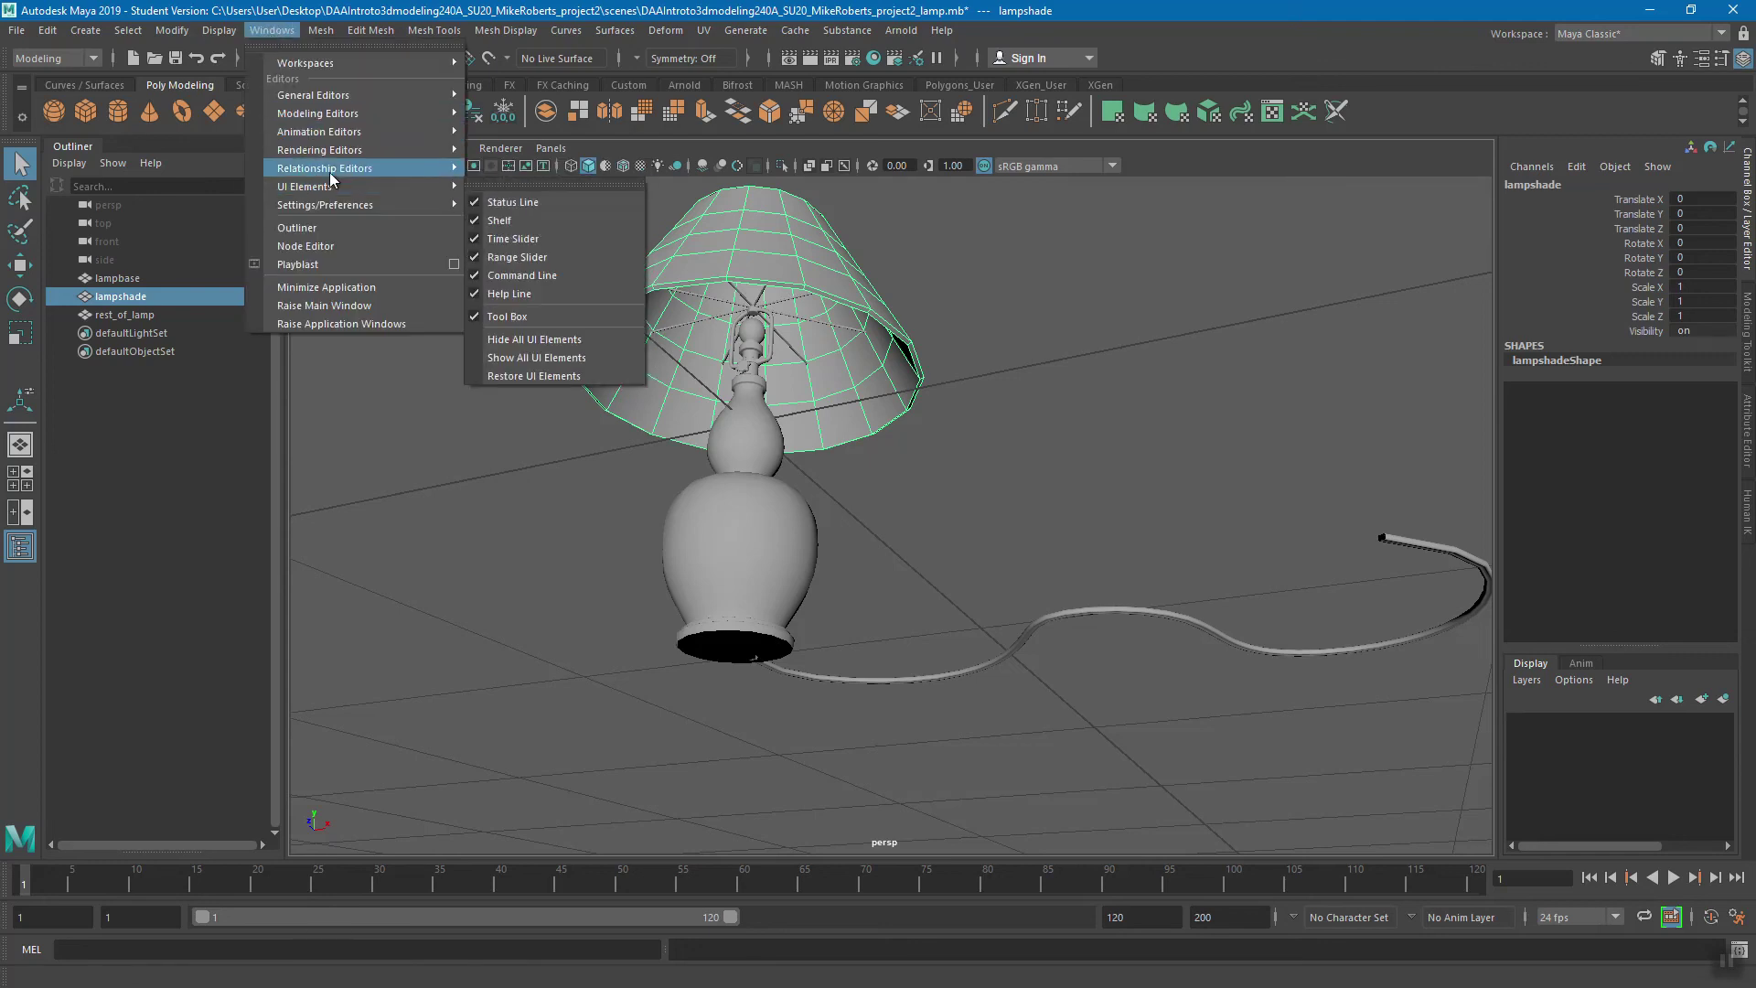
pyautogui.click(430, 446)
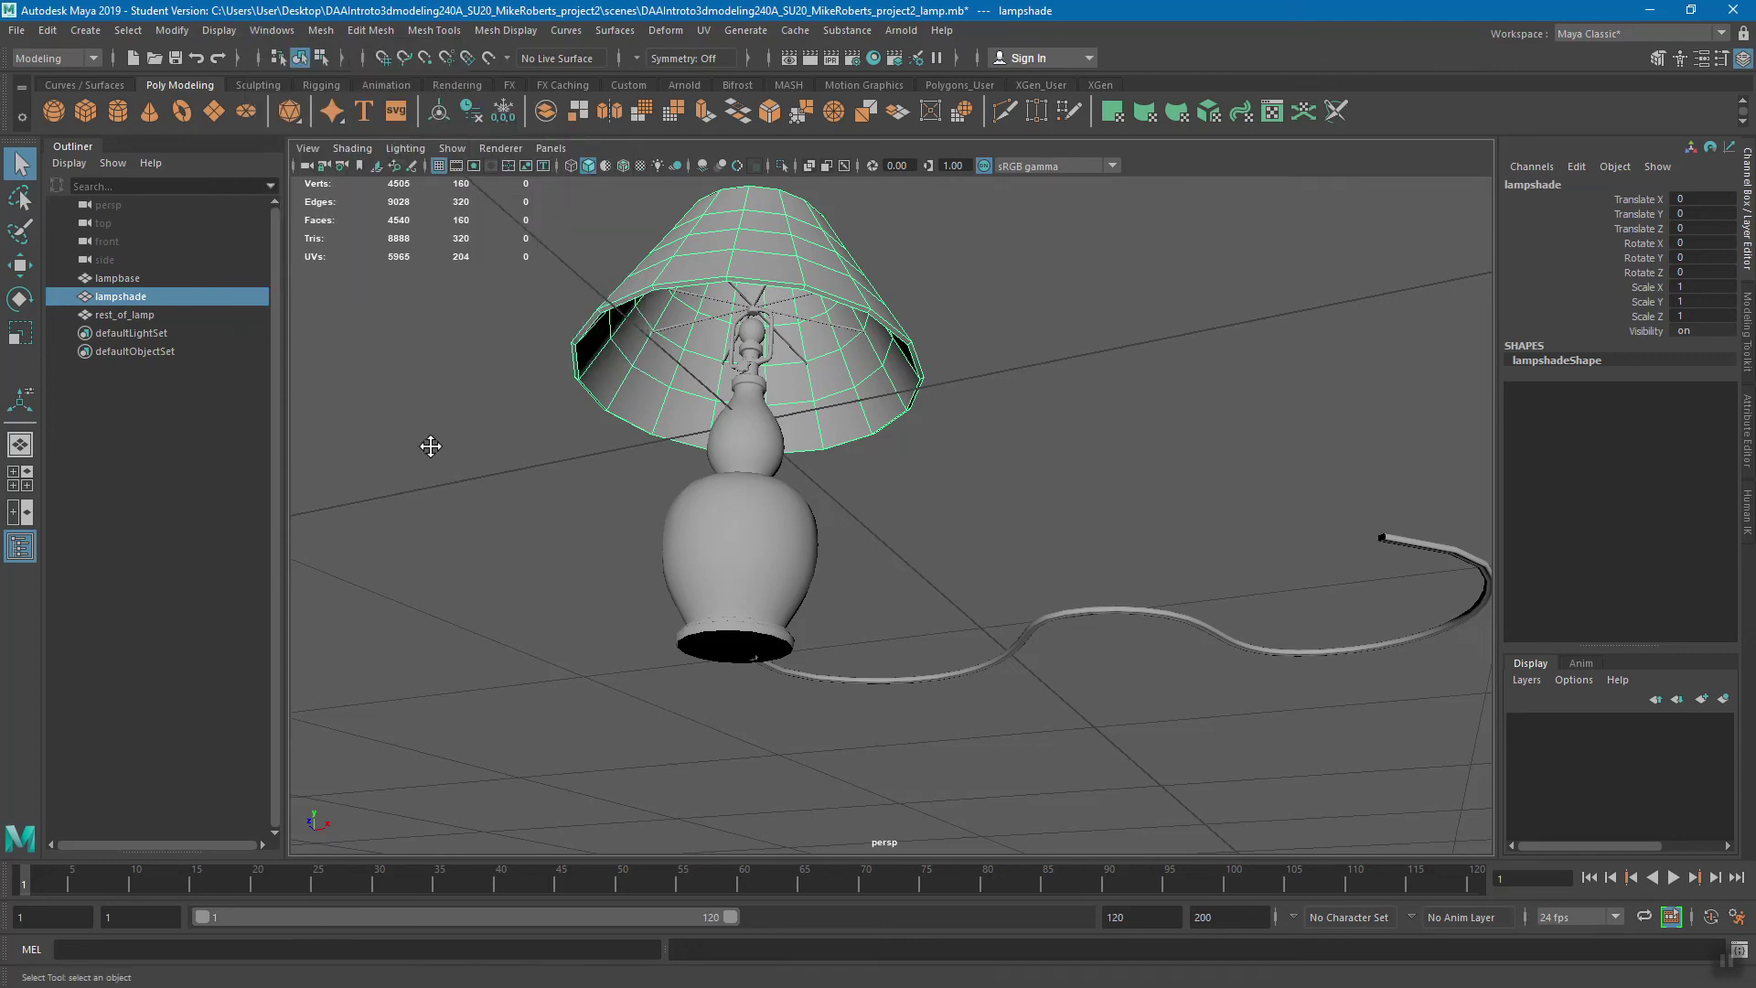
pyautogui.keyDown('alt'); pyautogui.moveTo(431, 447); pyautogui.dragTo(433, 460, button='middle'); pyautogui.keyUp('alt')
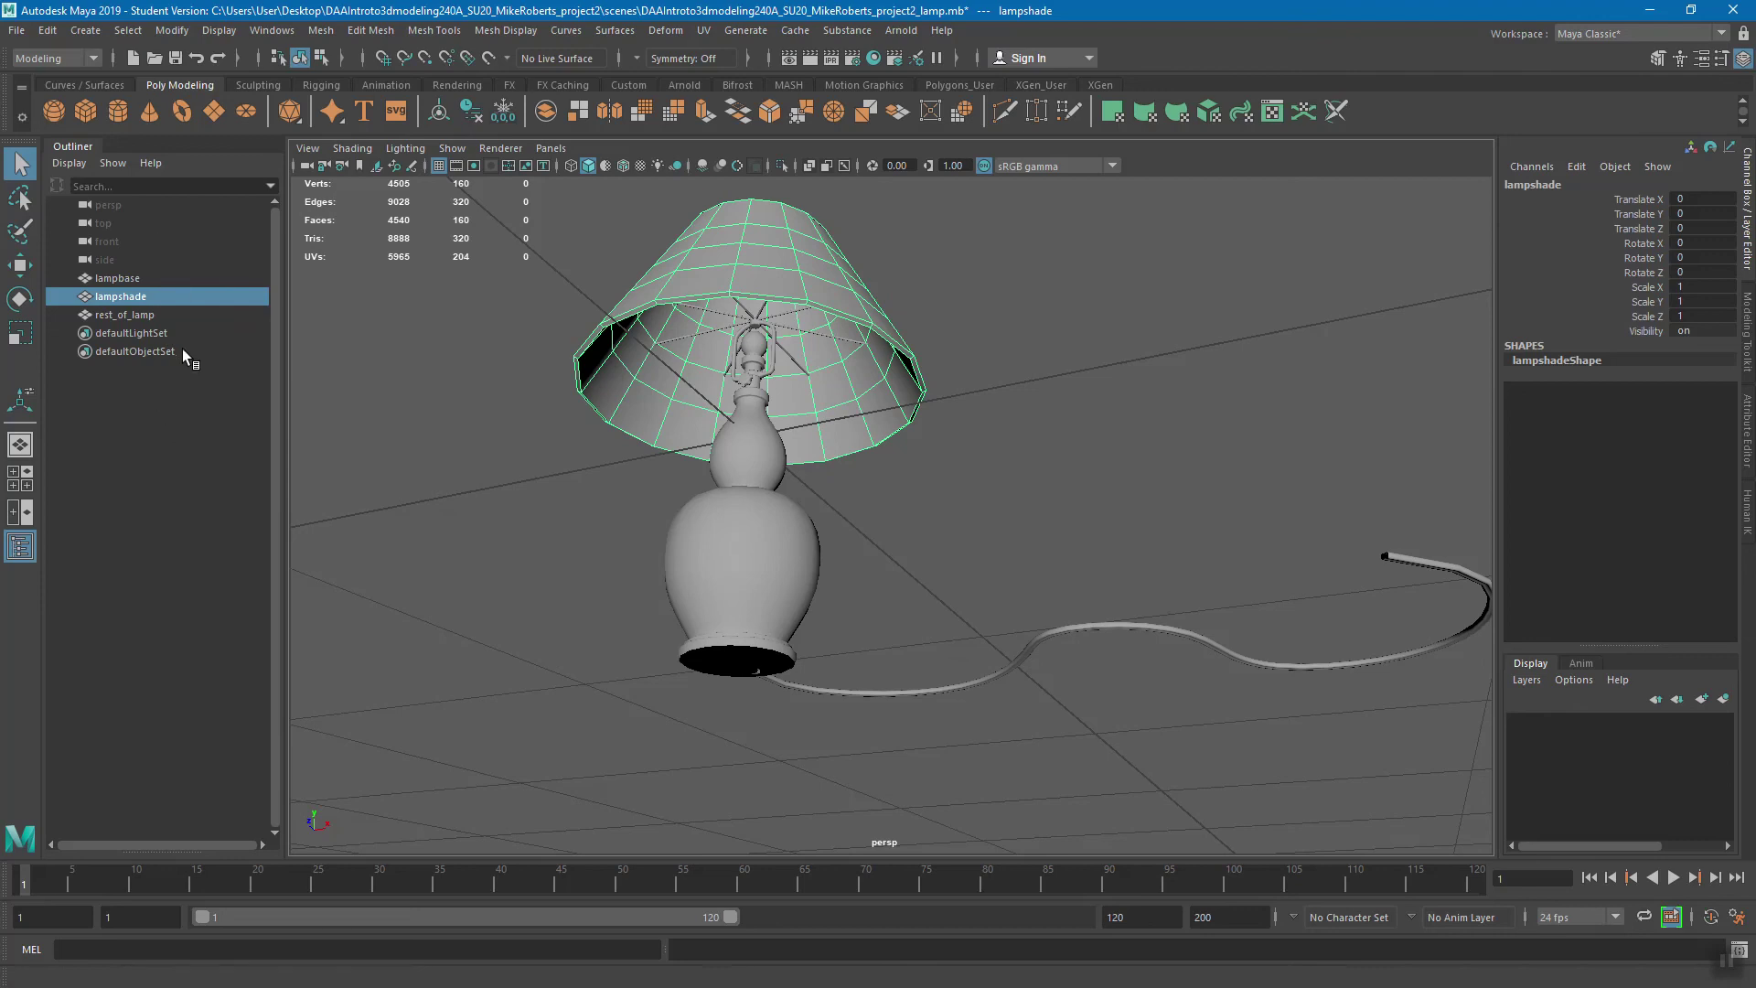
# - Select the rest_of_lamp mesh and review the command for deleting construction history by type
pyautogui.click(752, 331)
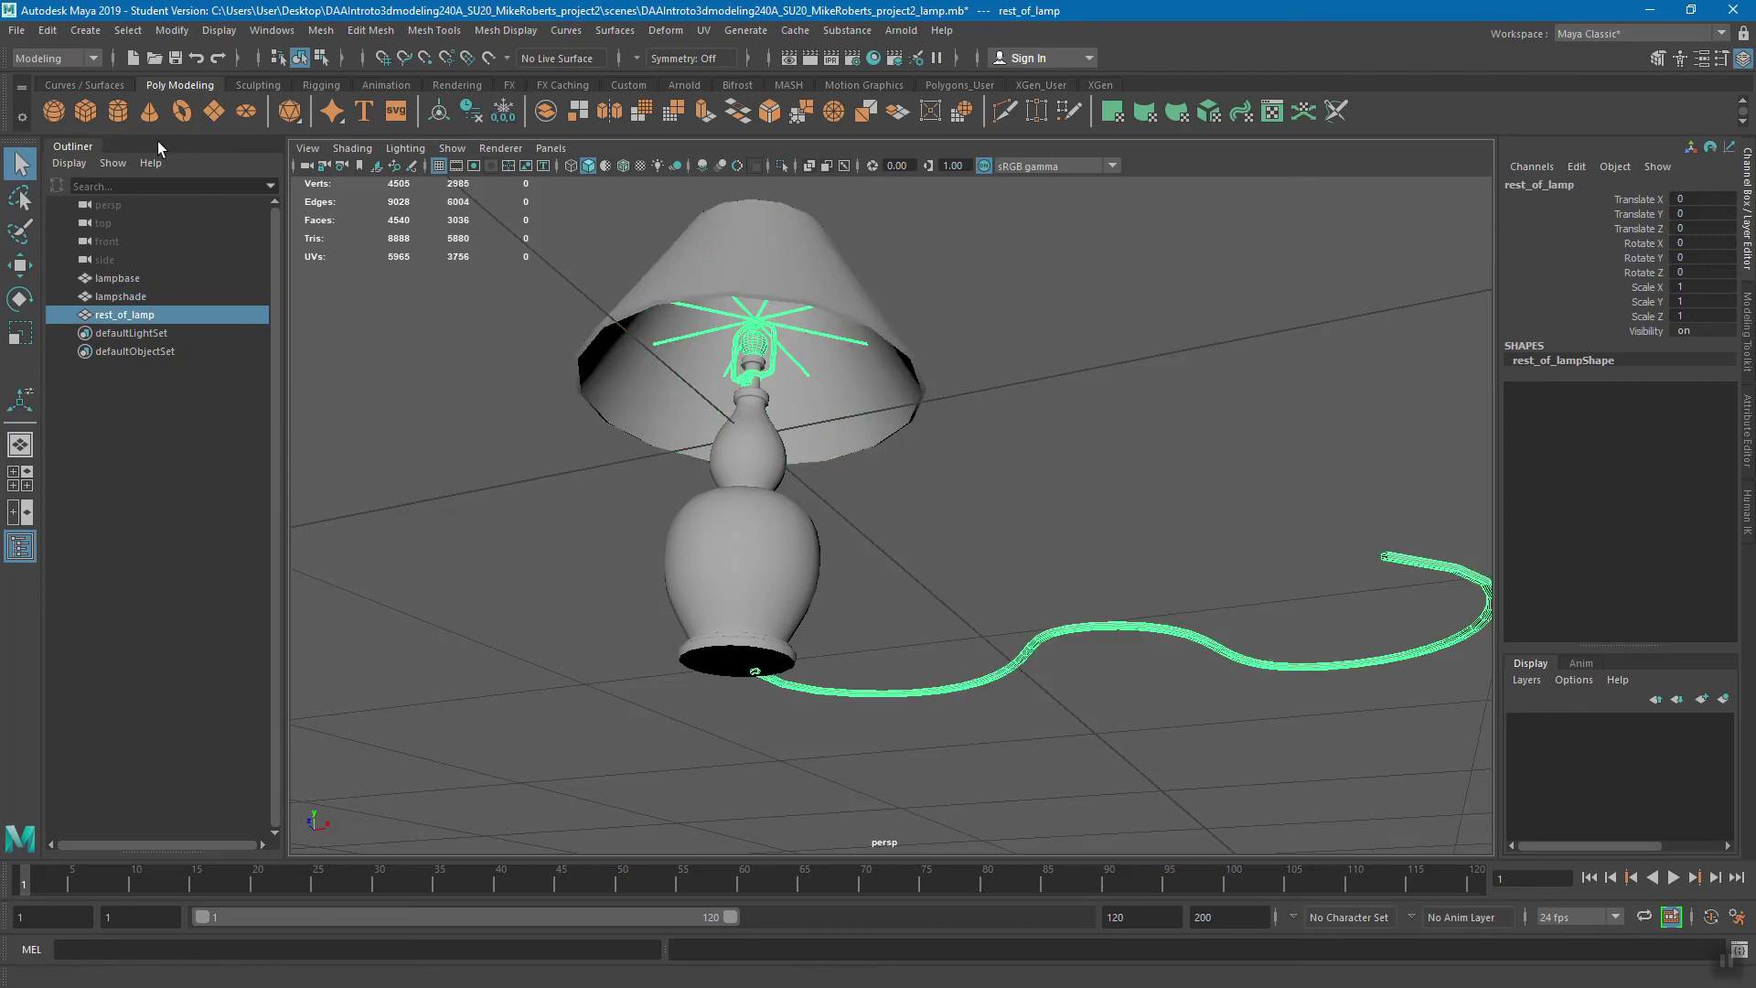
pyautogui.click(42, 32)
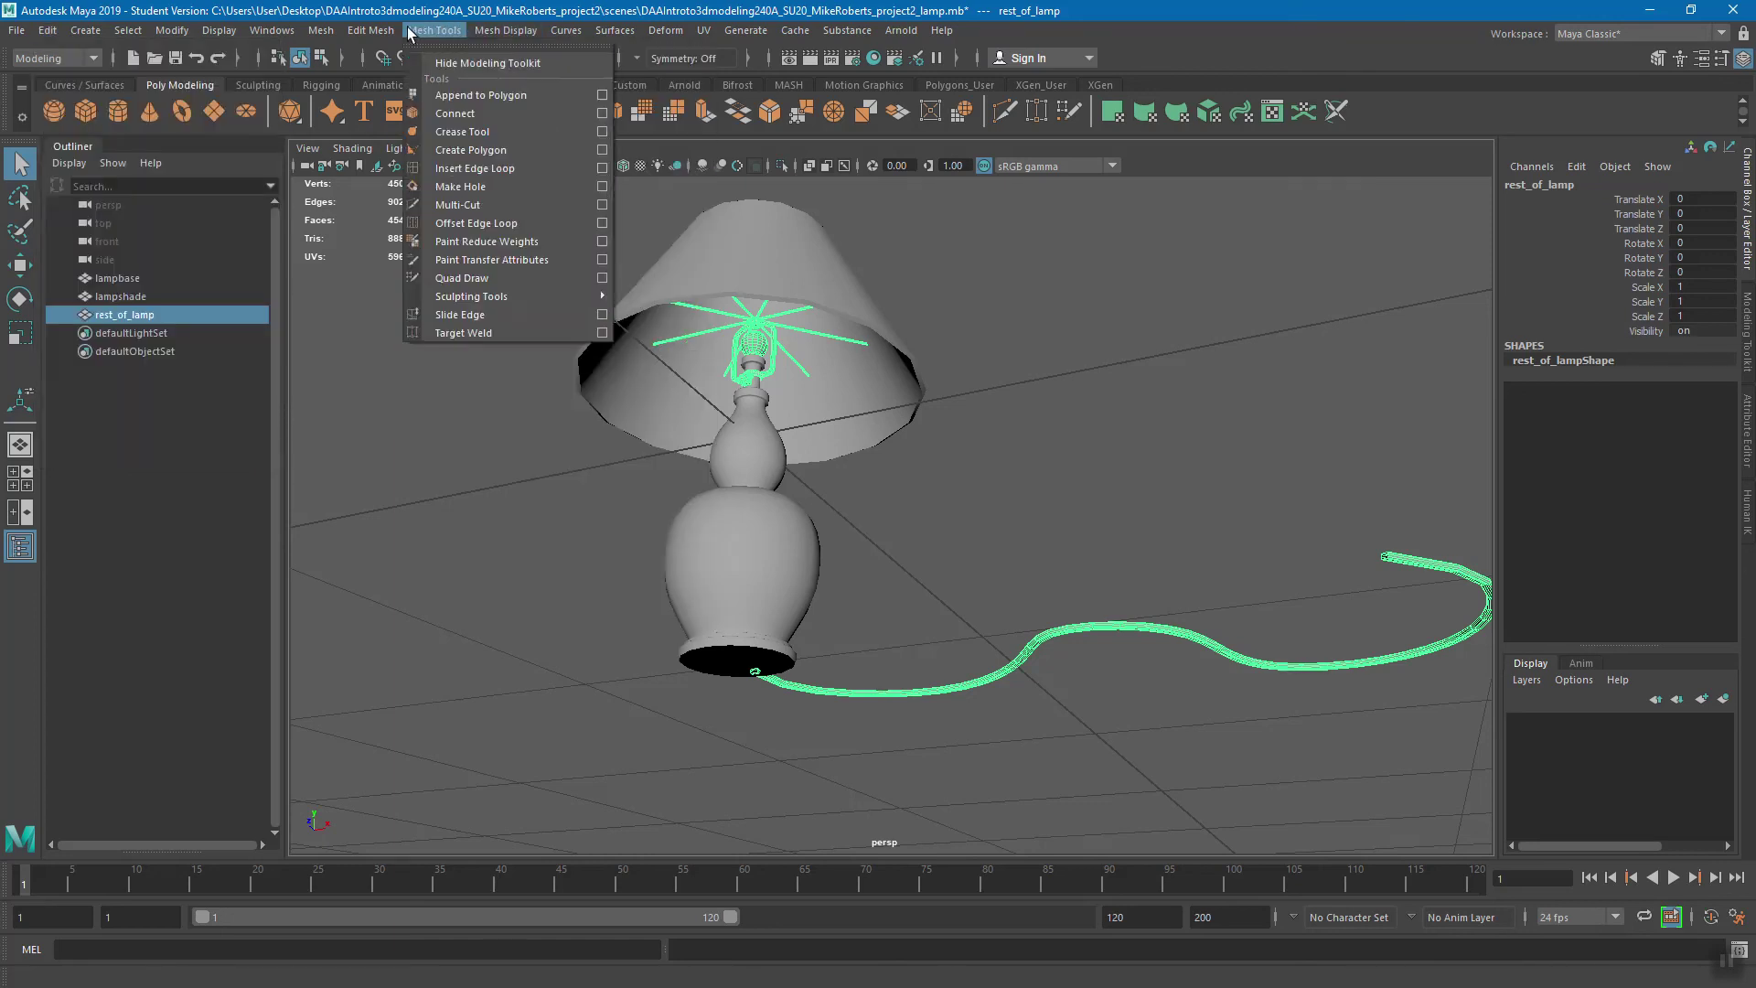
pyautogui.moveTo(388, 30)
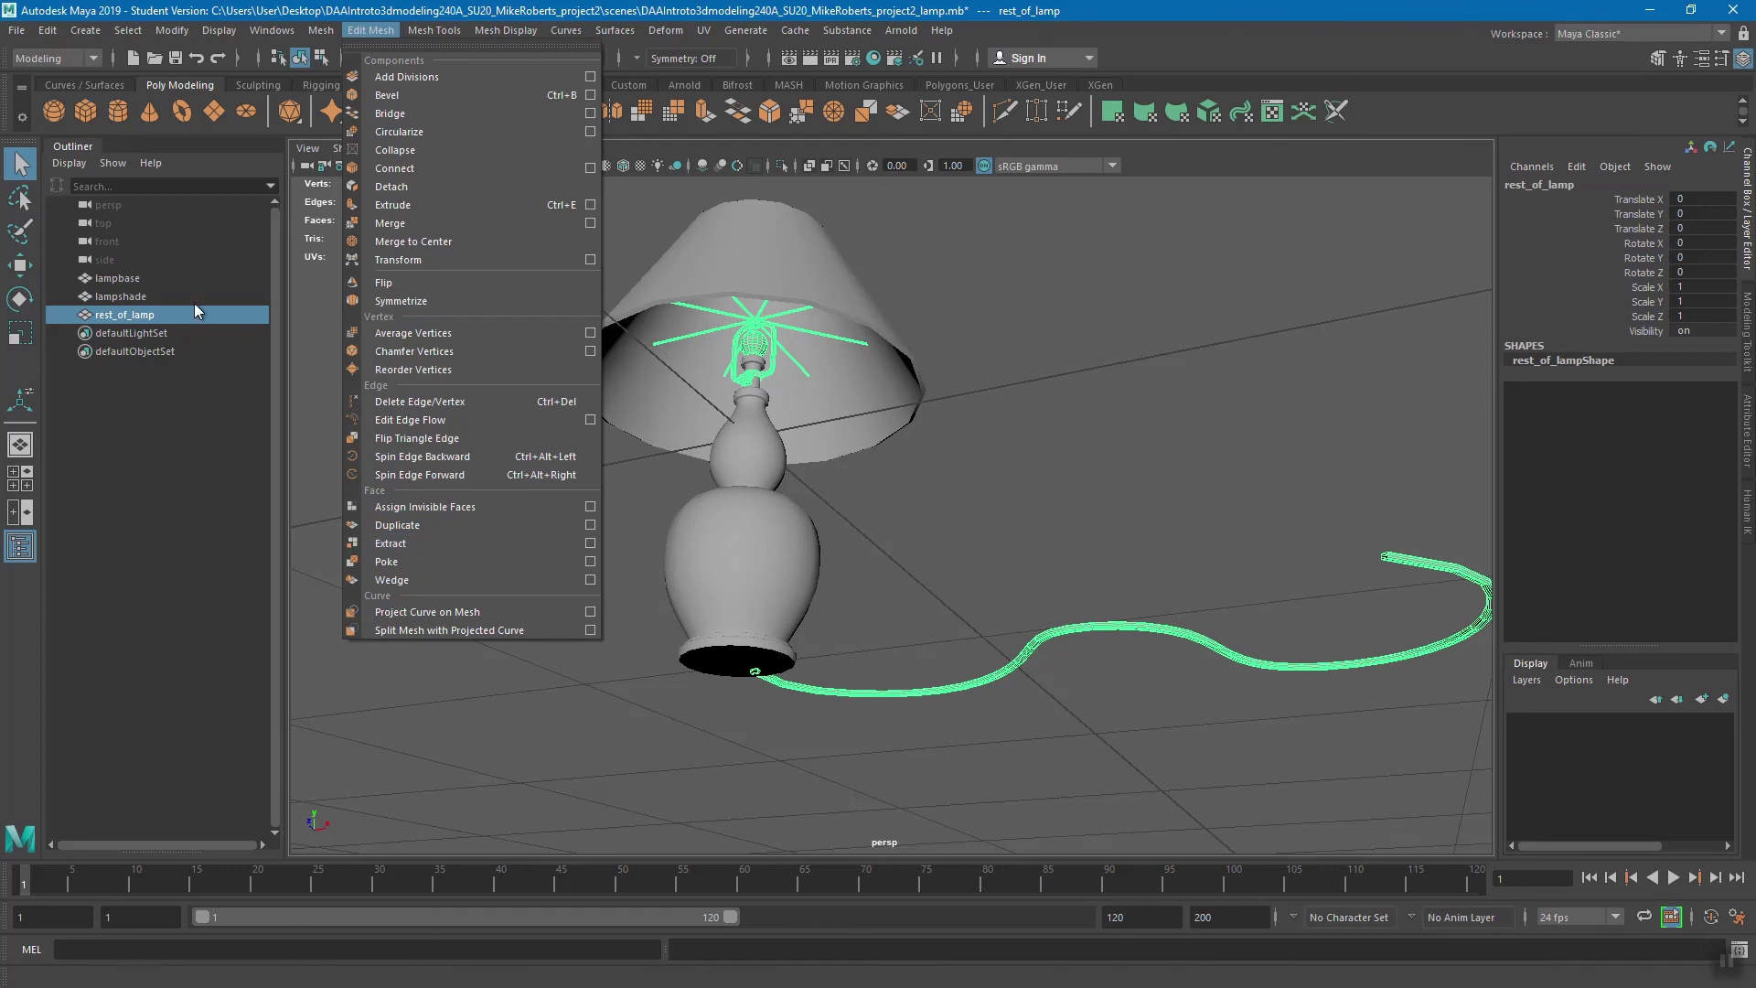
pyautogui.click(52, 32)
pyautogui.click(55, 30)
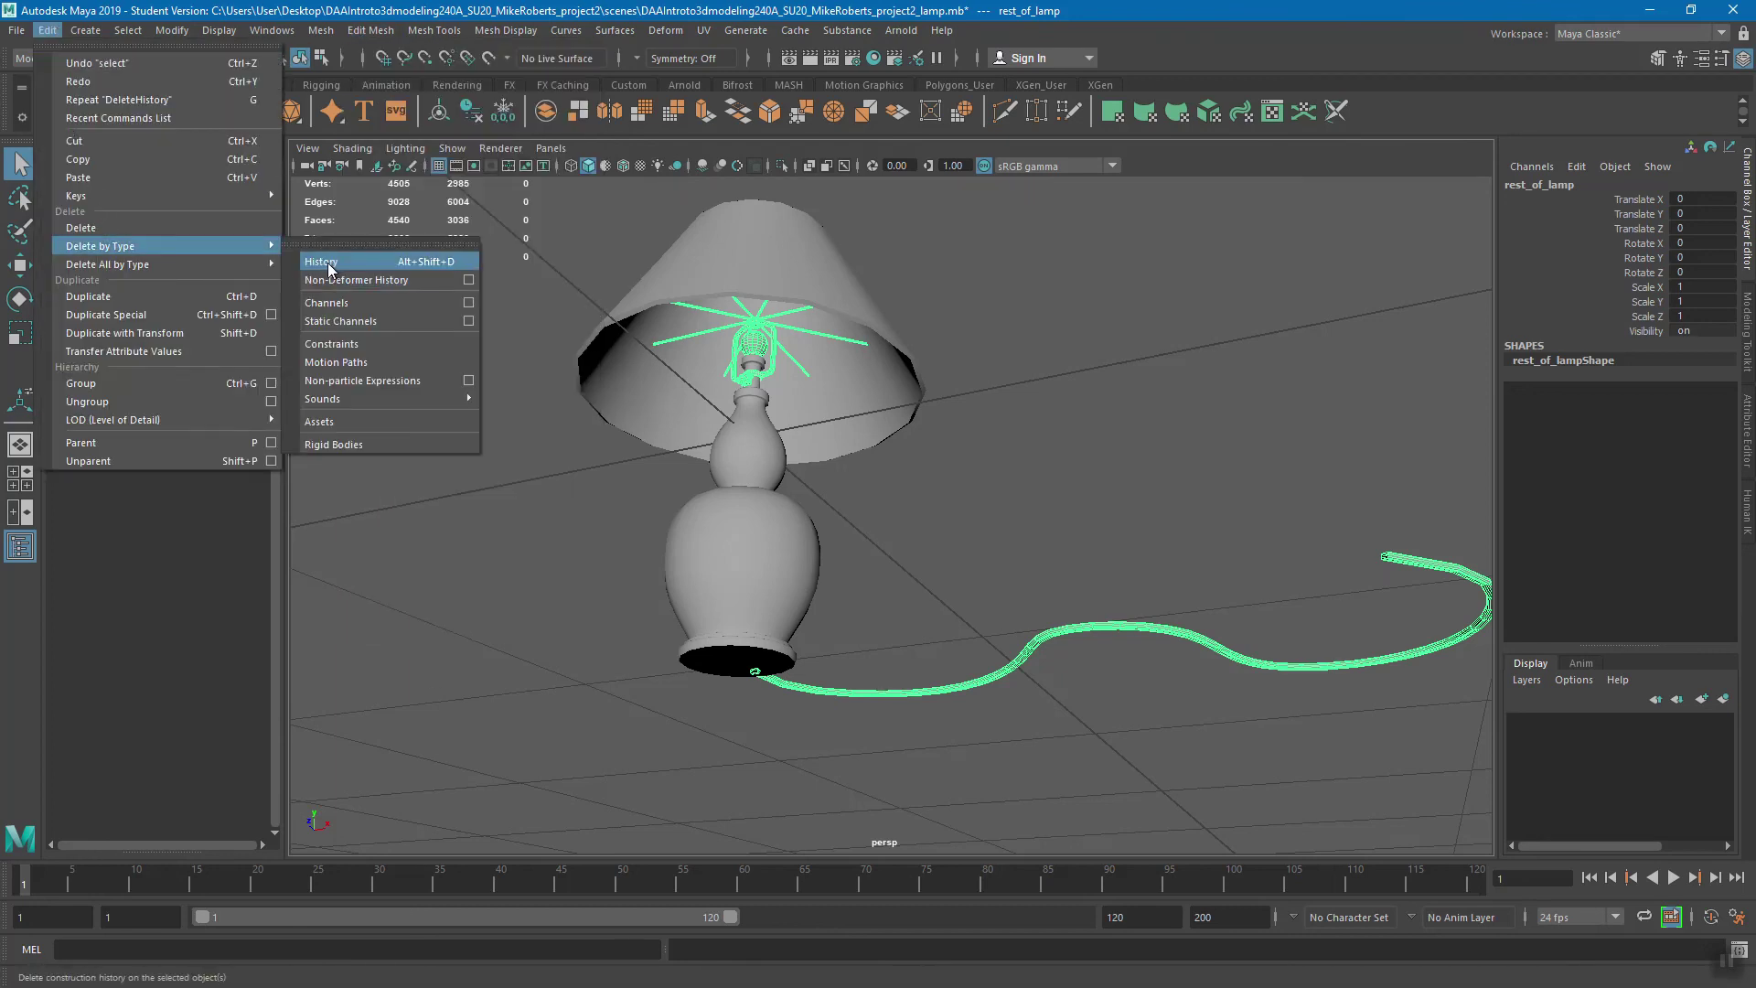
pyautogui.click(825, 408)
pyautogui.keyDown('alt'); pyautogui.moveTo(825, 407); pyautogui.dragTo(799, 430); pyautogui.keyUp('alt')
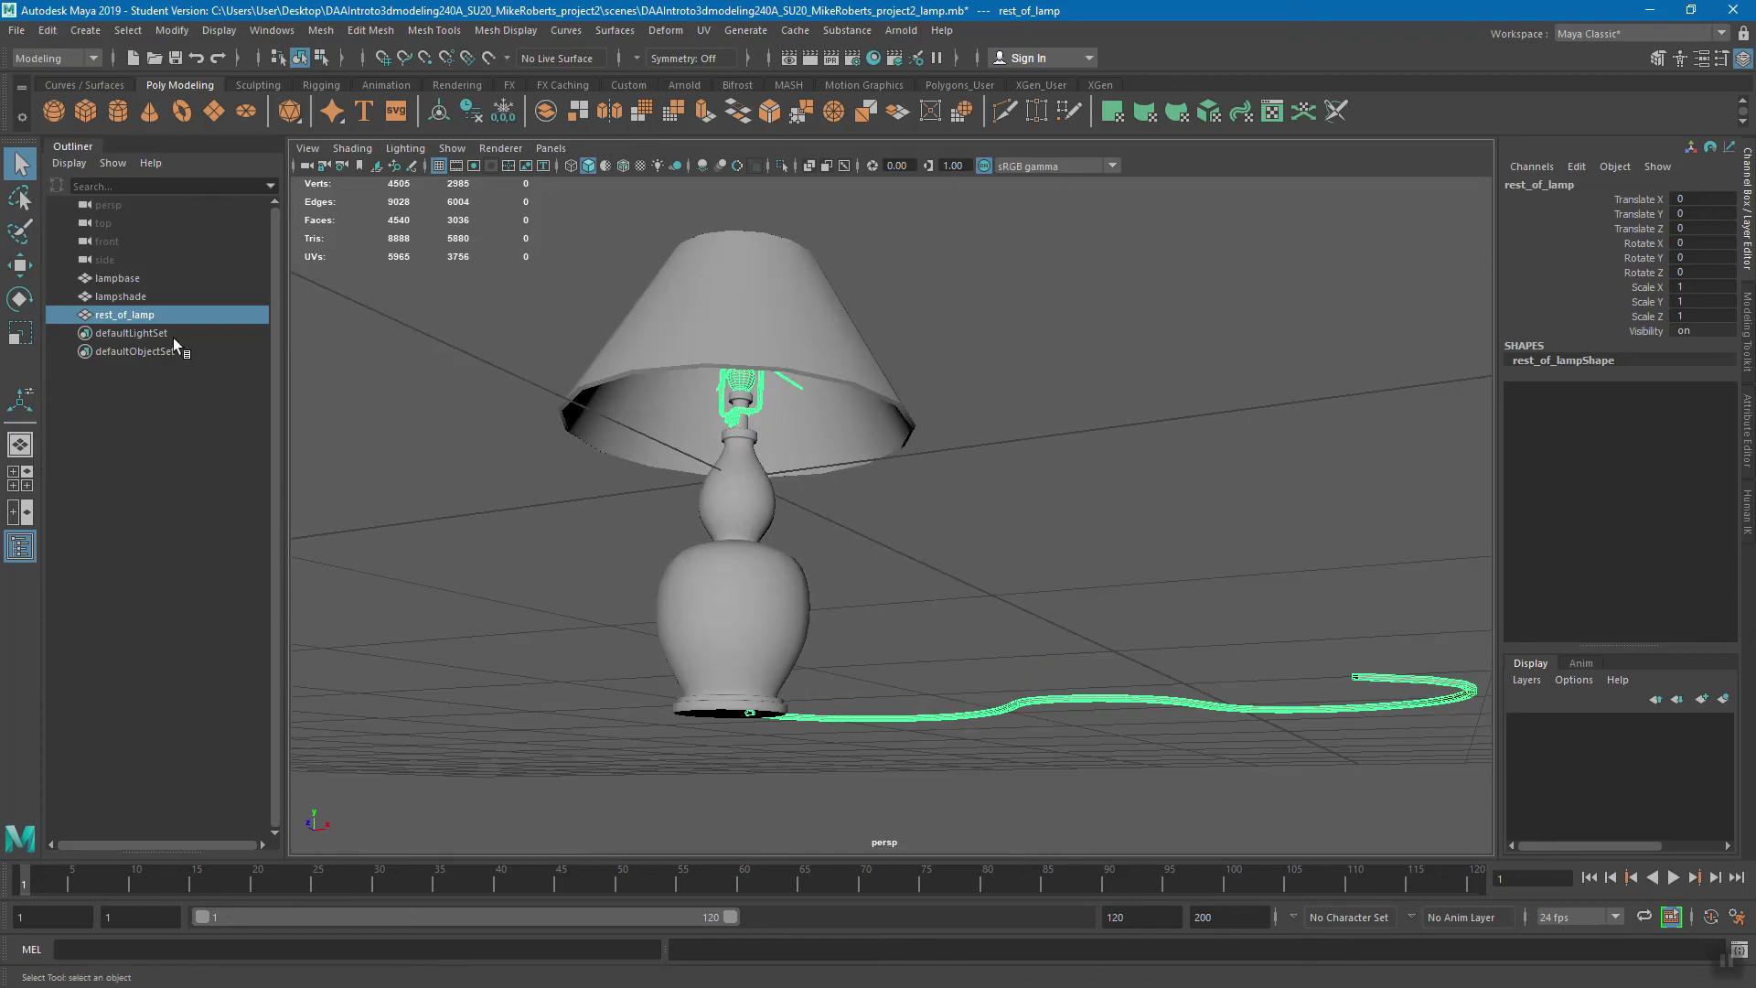
# - Review the ungroup and freeze transformations commands with the rest_of_lamp mesh selected
pyautogui.click(48, 30)
pyautogui.click(114, 402)
pyautogui.keyDown('alt'); pyautogui.moveTo(929, 440); pyautogui.dragTo(892, 386); pyautogui.keyUp('alt')
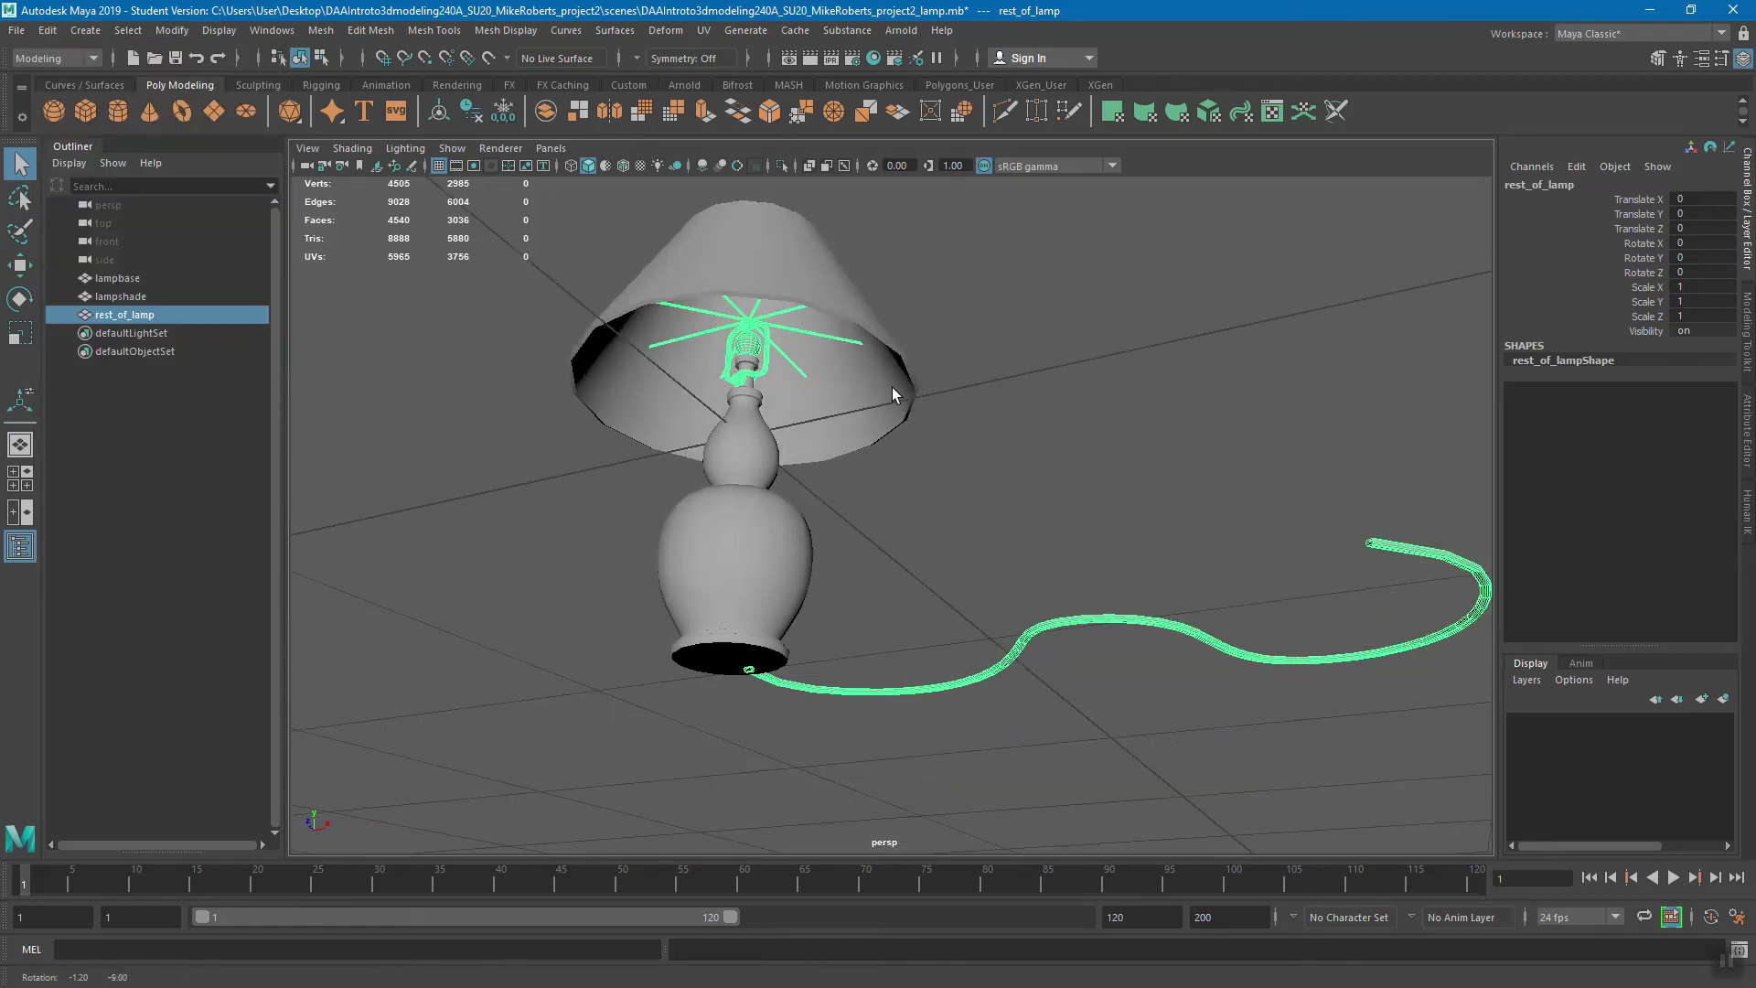
pyautogui.click(191, 34)
pyautogui.click(217, 113)
pyautogui.keyDown('alt'); pyautogui.moveTo(864, 417); pyautogui.dragTo(853, 450); pyautogui.keyUp('alt')
# - Check the lampbase mesh's name, clear the selection and save the lamp scene
pyautogui.click(130, 277)
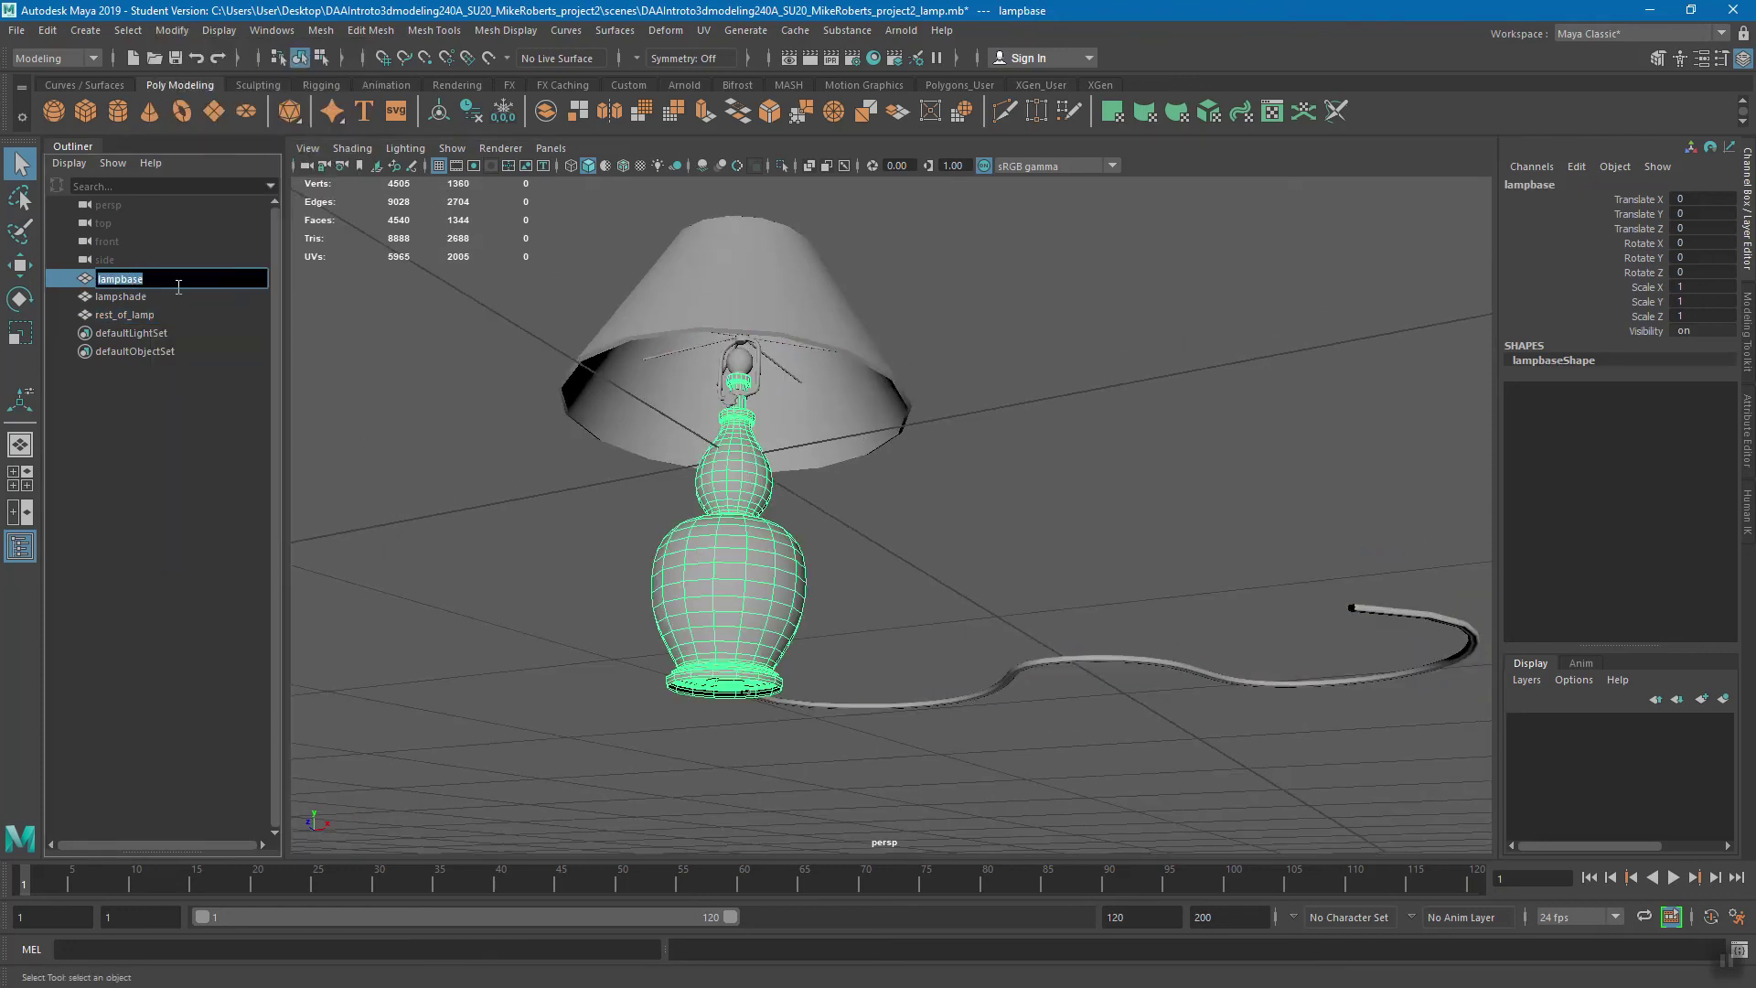
pyautogui.keyDown('alt'); pyautogui.moveTo(920, 425); pyautogui.dragTo(958, 448); pyautogui.keyUp('alt')
pyautogui.click(985, 426)
pyautogui.hotkey('ctrl', 's')
pyautogui.click(828, 519)
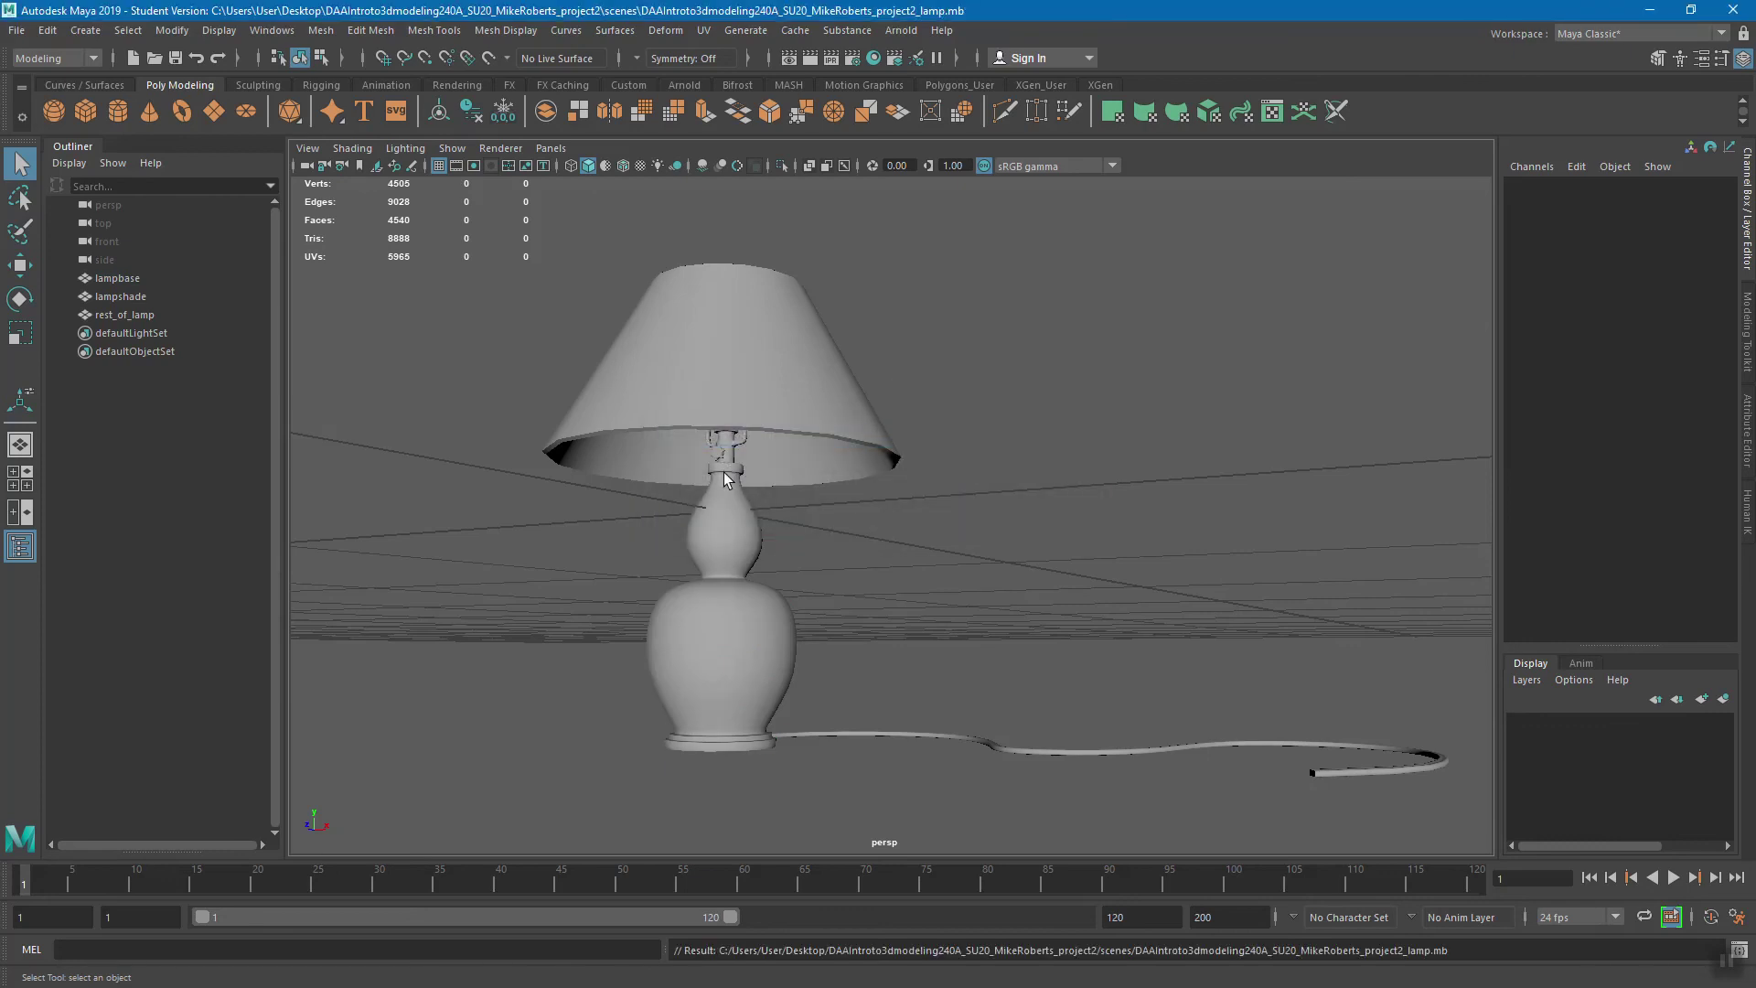